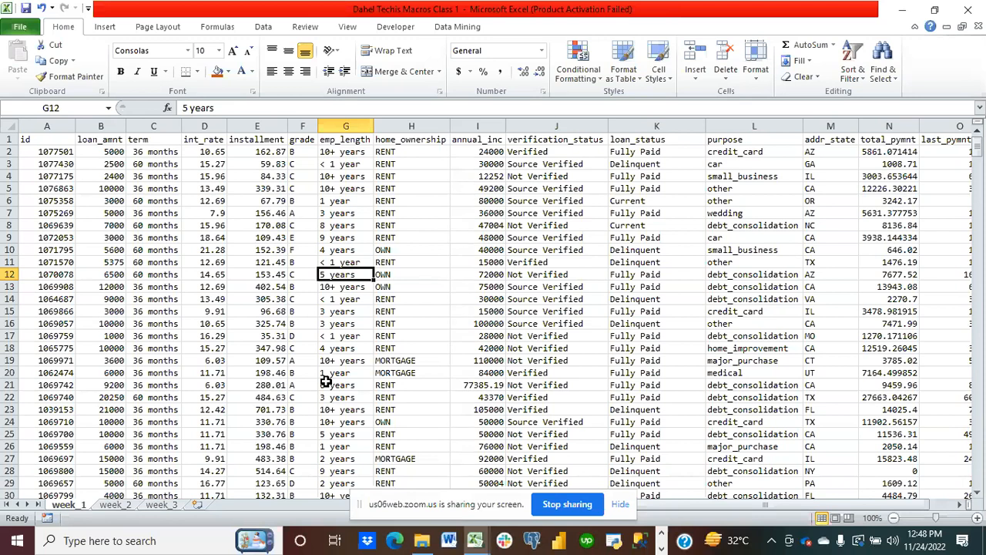
Look through the loan data on the week_1, week_2 and week_3 sheets, ending on week_2
click(117, 509)
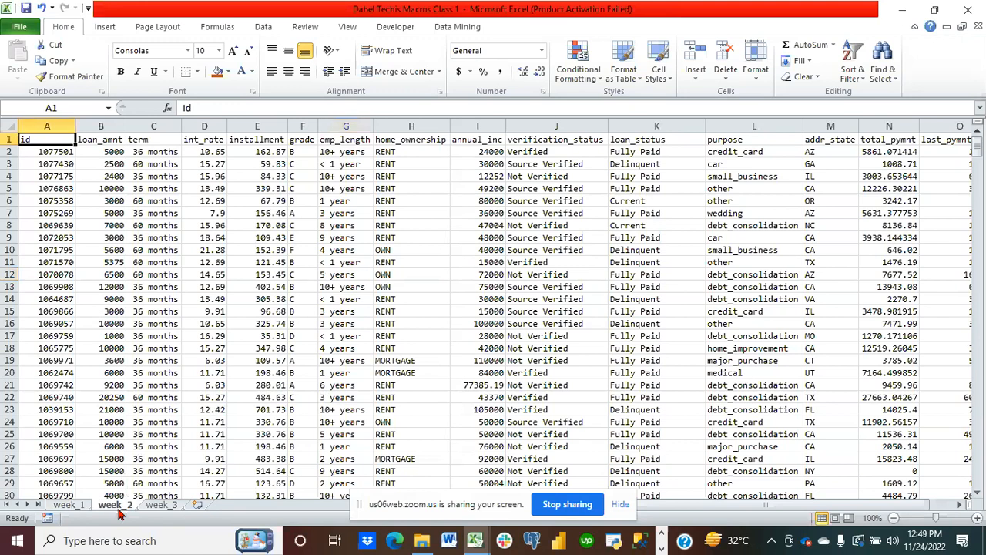
click(164, 509)
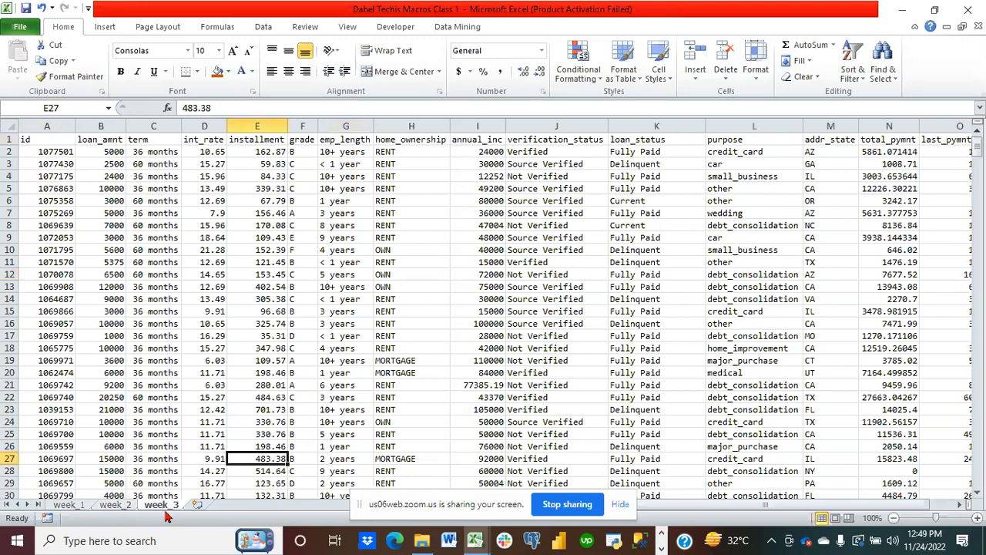
click(68, 505)
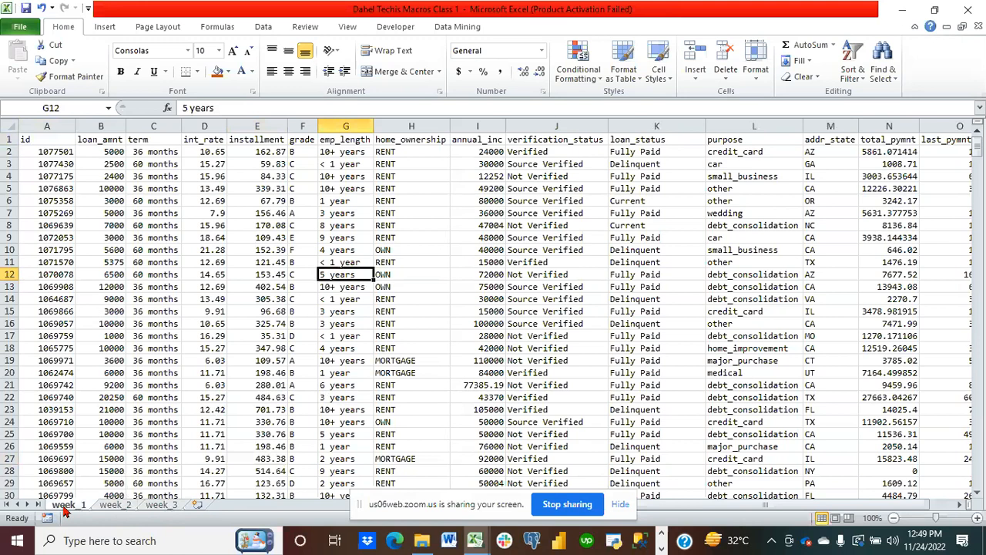
click(112, 504)
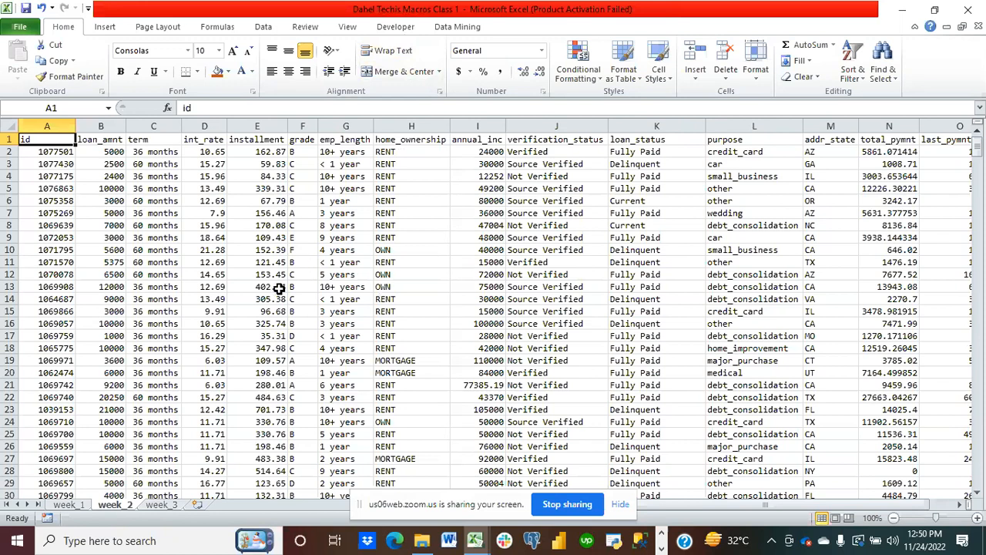
Make sure the Developer tab is enabled in the ribbon customization options
click(22, 28)
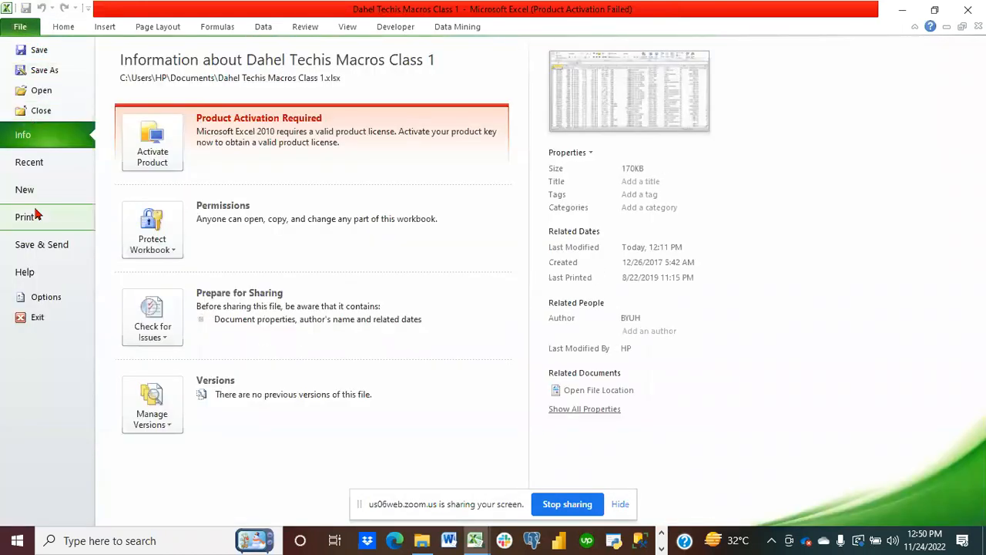
click(44, 298)
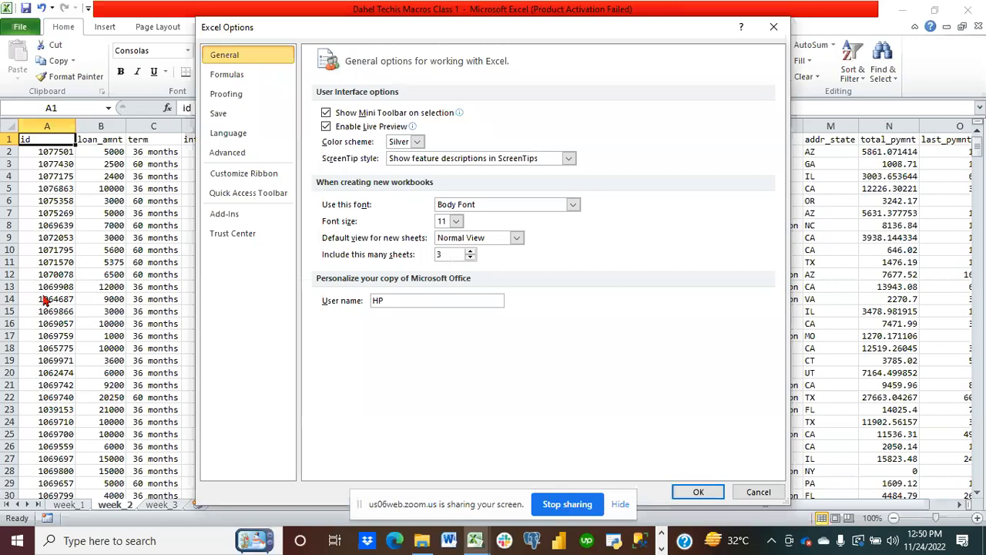
click(240, 183)
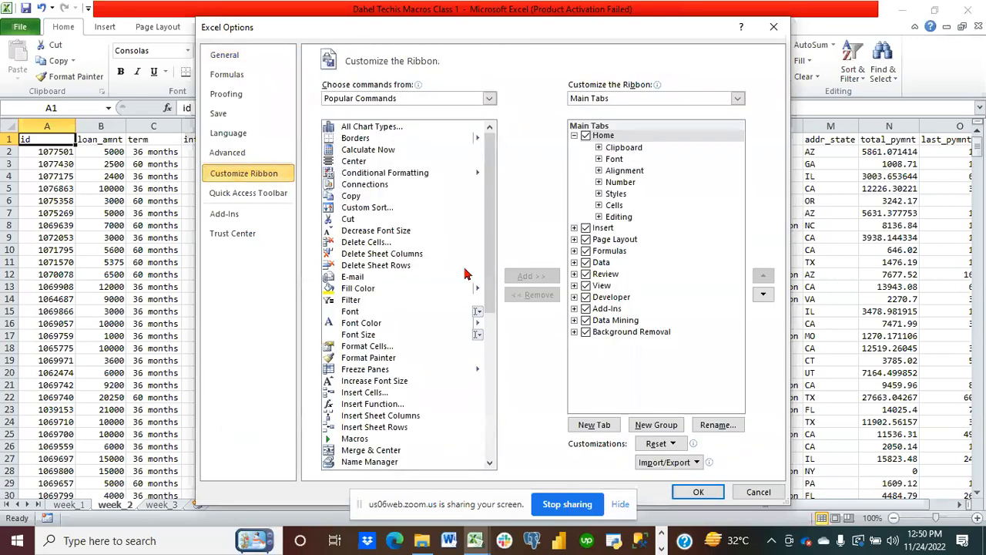
click(589, 298)
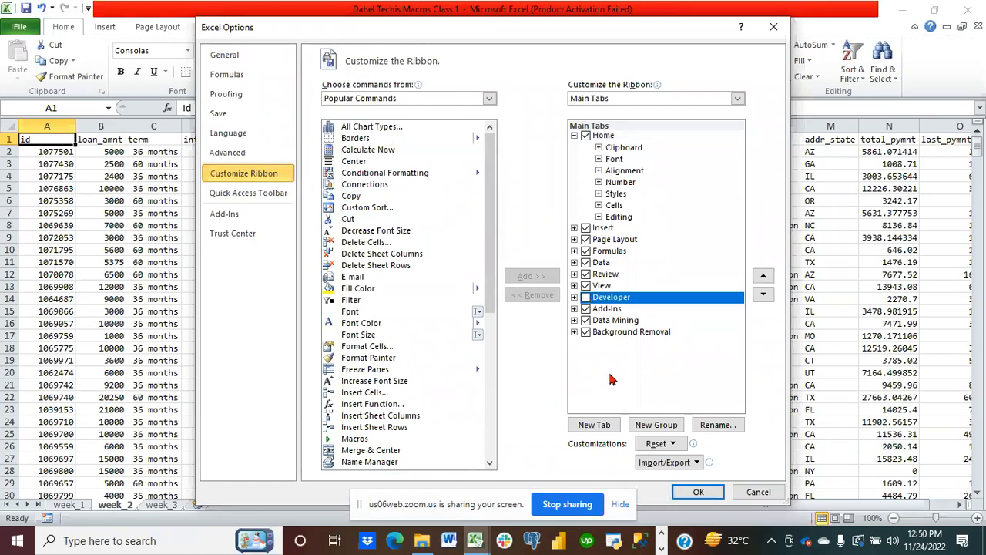
click(586, 298)
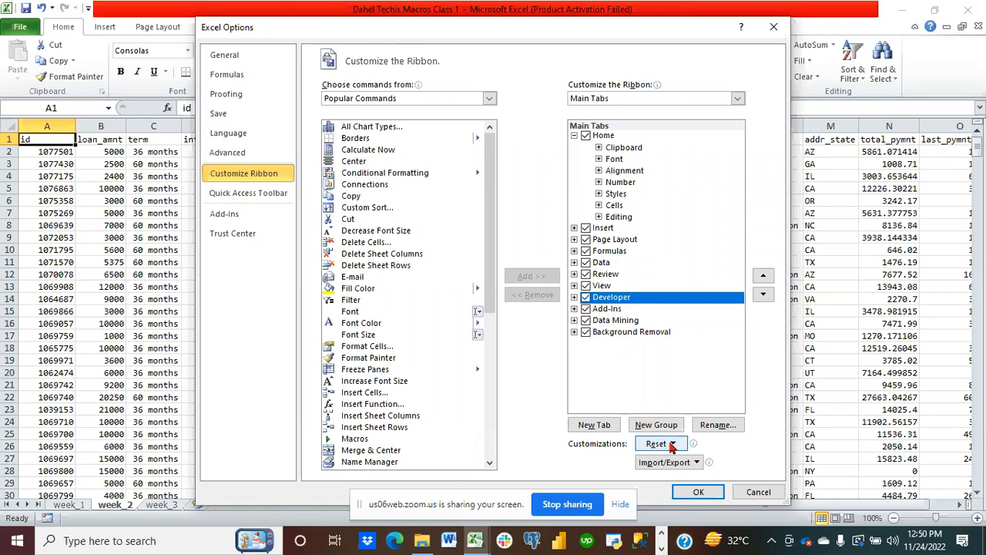
click(698, 493)
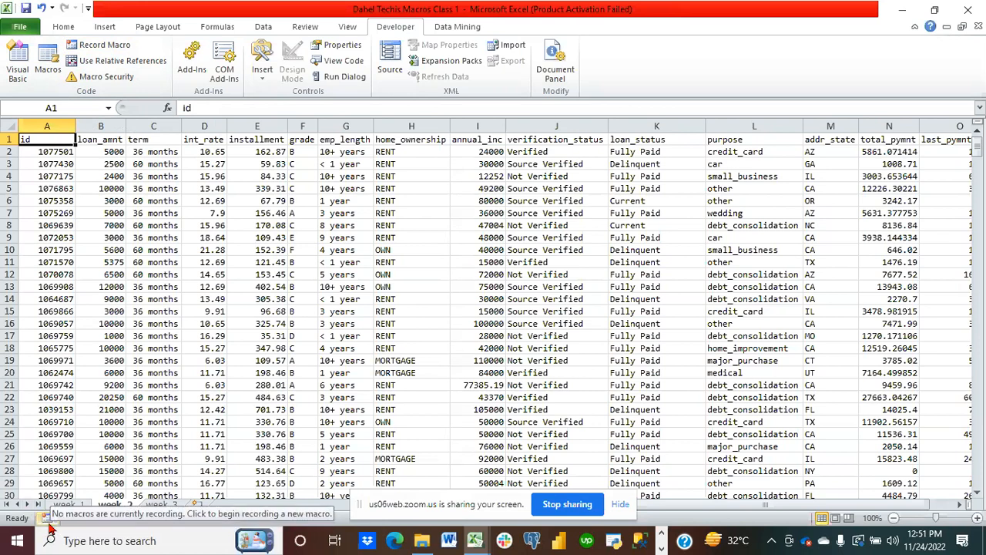
Start recording a macro named Loans_report in This Workbook, with the description "This macro is used to format the weekly loans report"
click(94, 52)
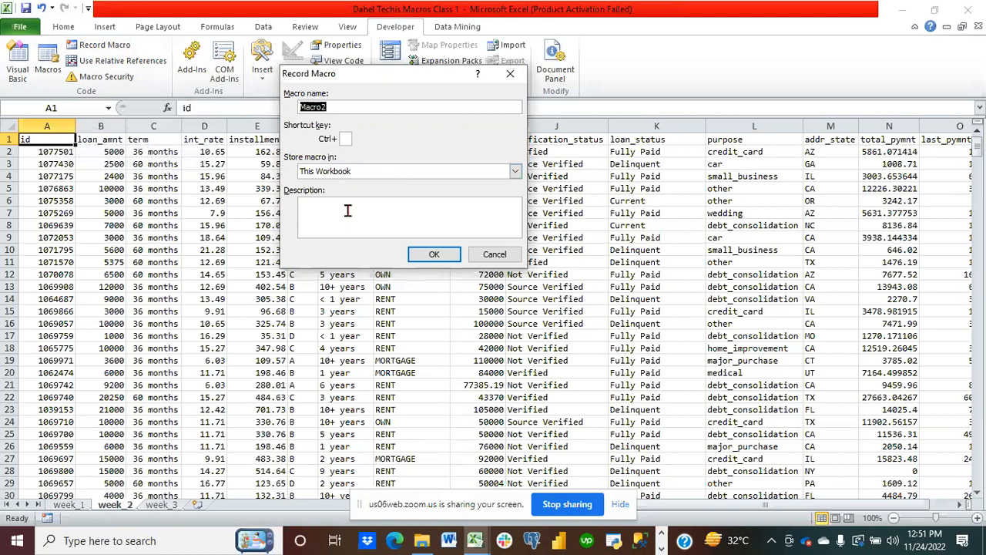
text(Loans_report)
click(347, 210)
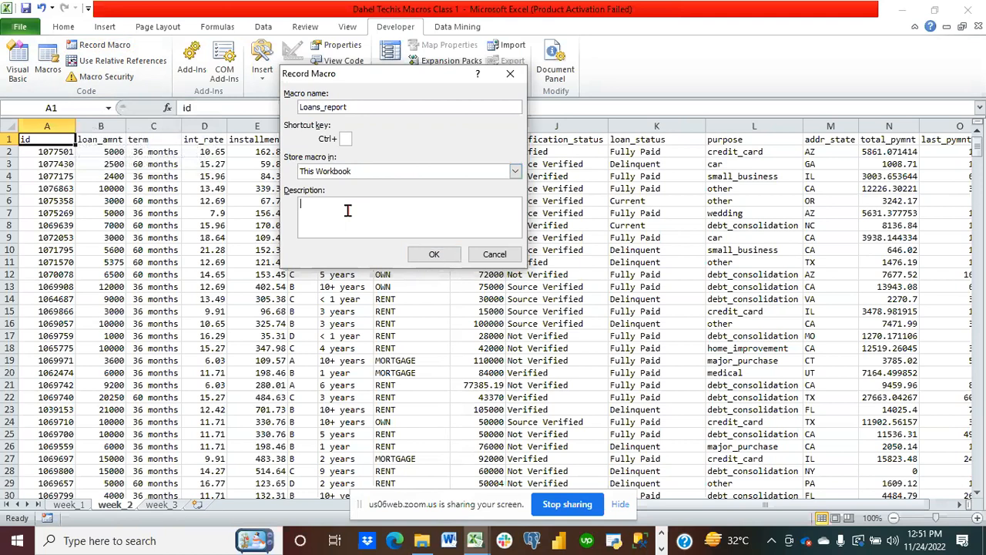
text(This macro is used to format the weekly loans report)
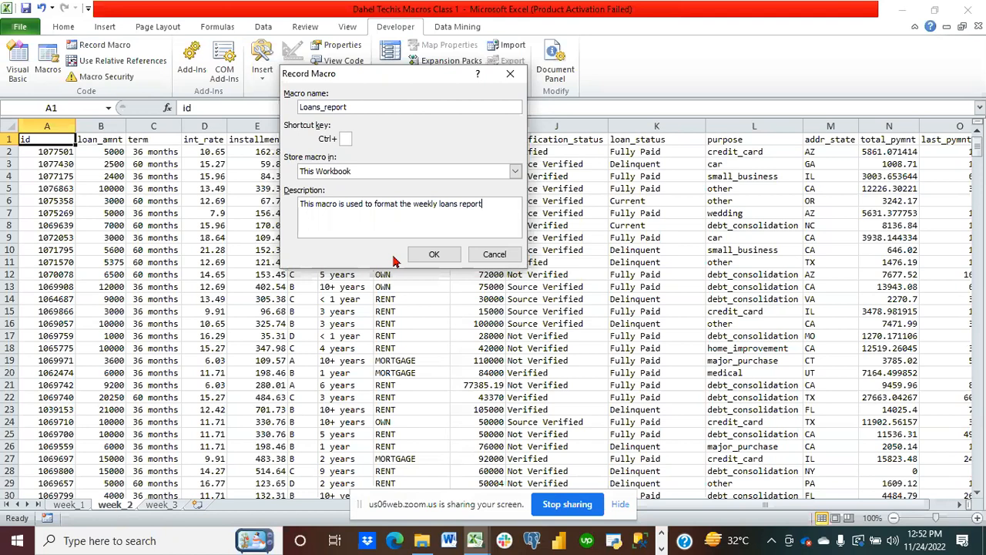
click(428, 262)
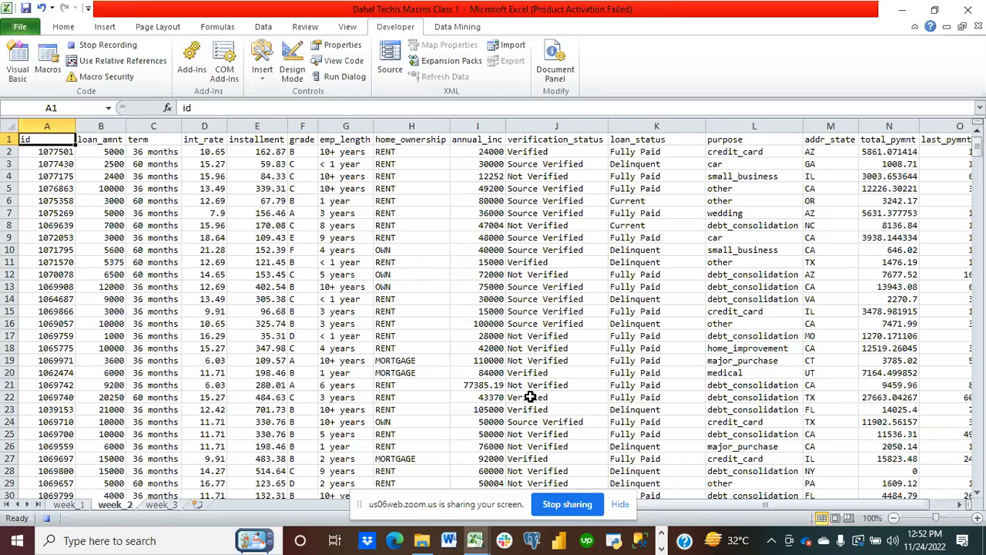
Try to select all the loan data on the week_2 sheet, and stop the macro recording
click(315, 338)
key(ctrl+a)
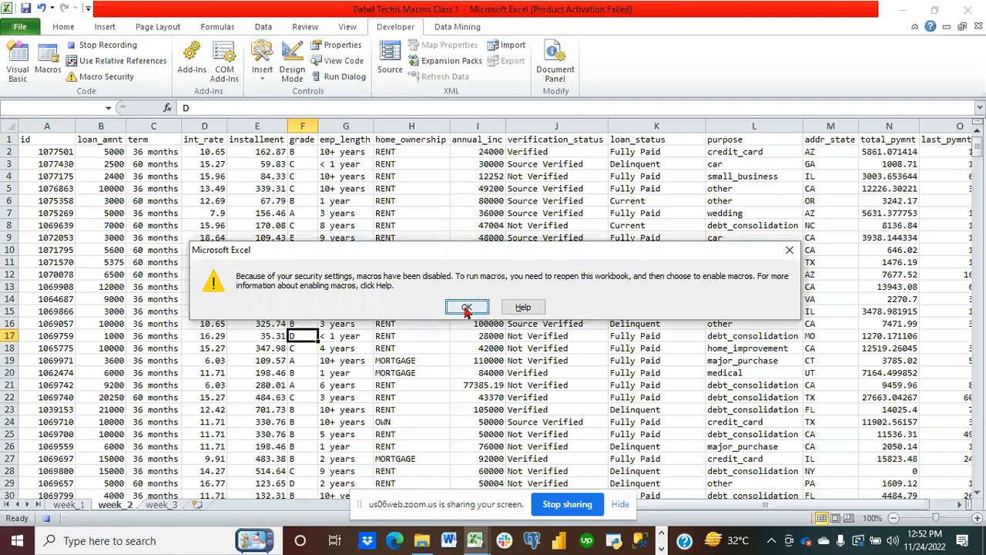
click(466, 309)
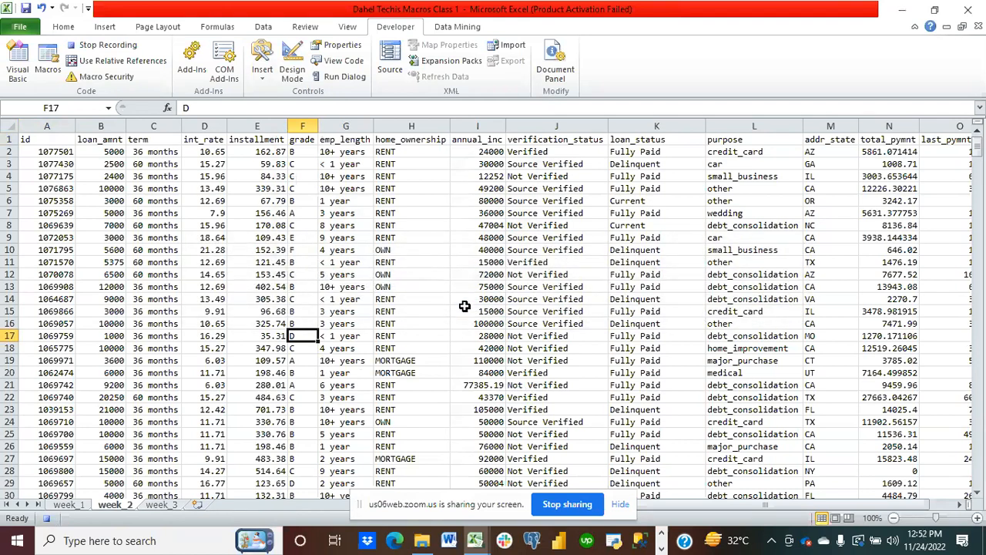
click(105, 233)
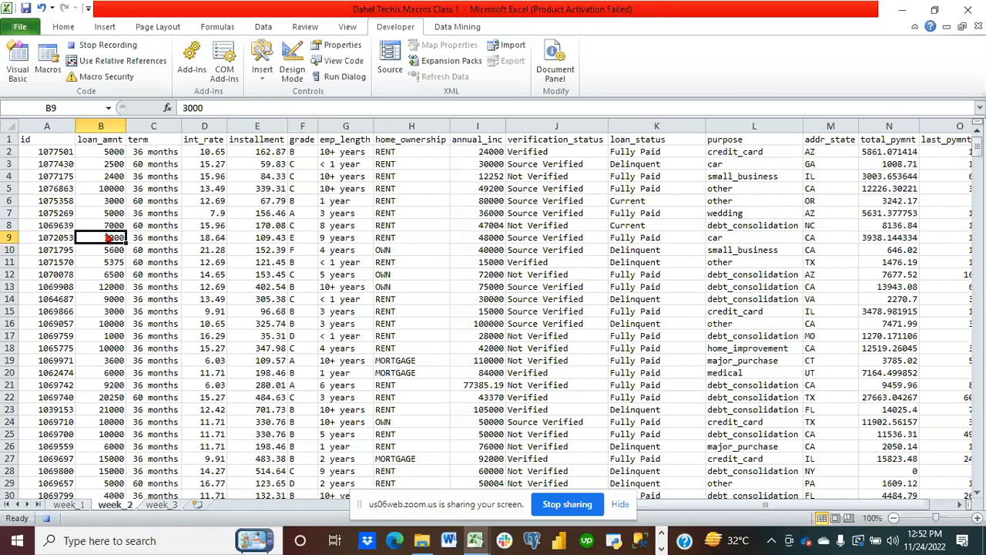
key(ctrl+a)
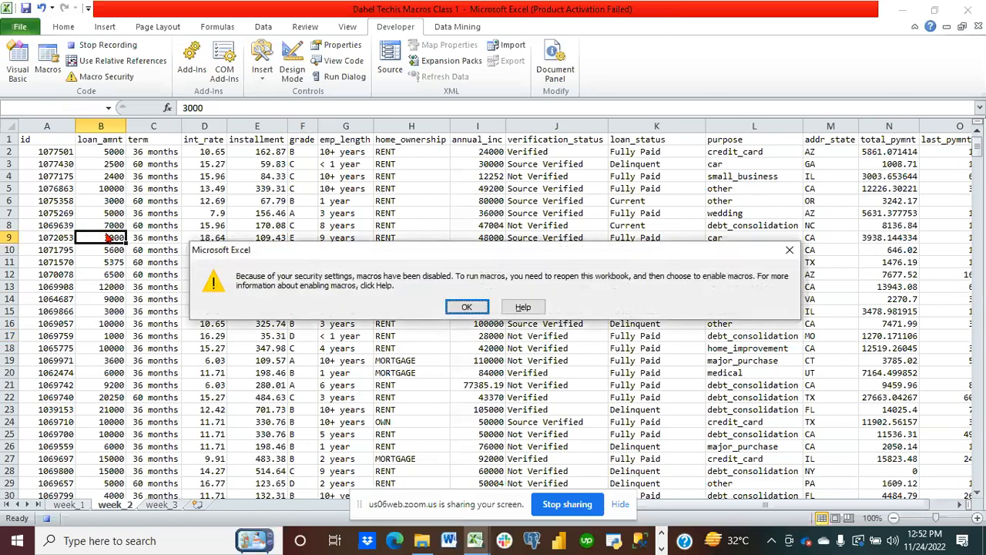
click(467, 308)
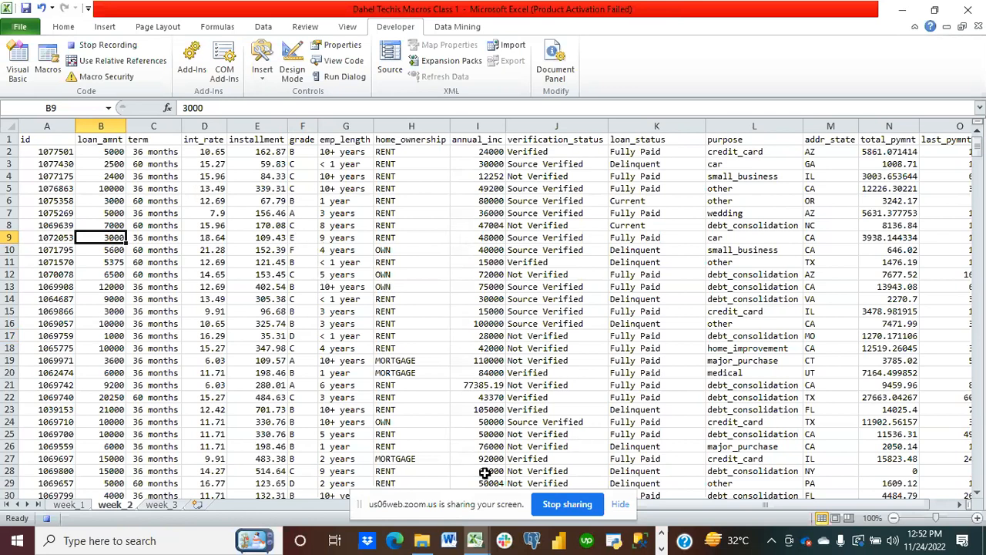
click(90, 47)
click(231, 250)
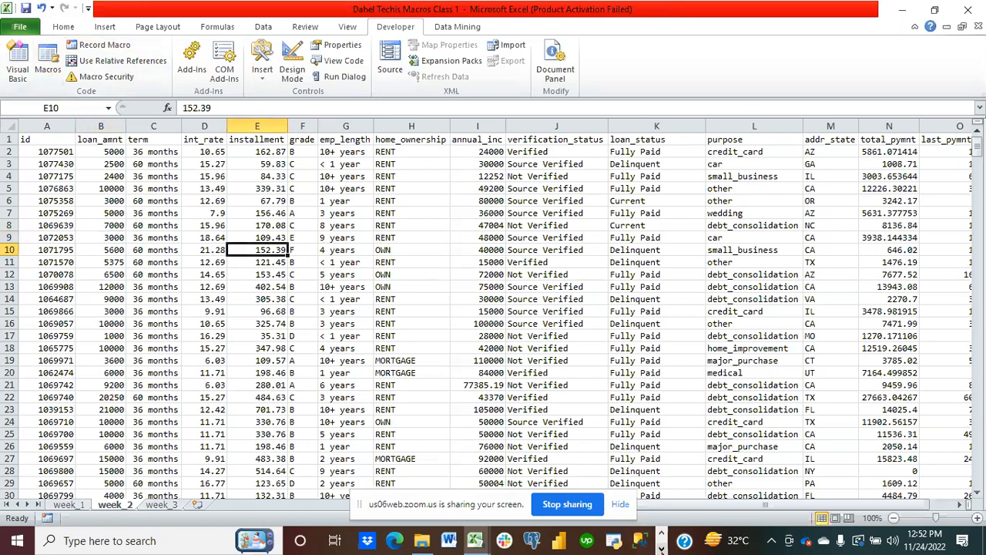
Open the SamUOdMmRCGMHo7oWFTg_excel_macros workbook from the Downloads folder
click(661, 548)
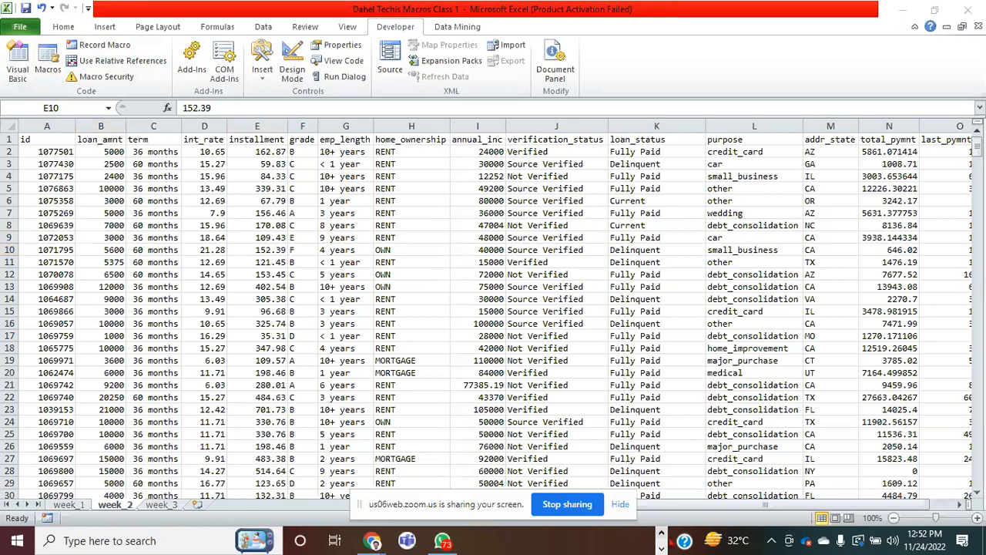
click(661, 532)
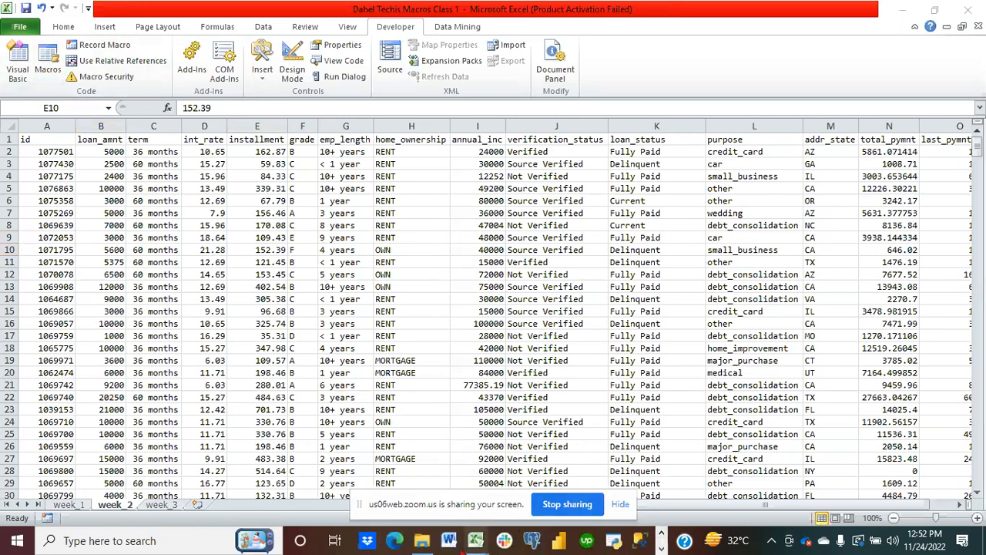
click(422, 540)
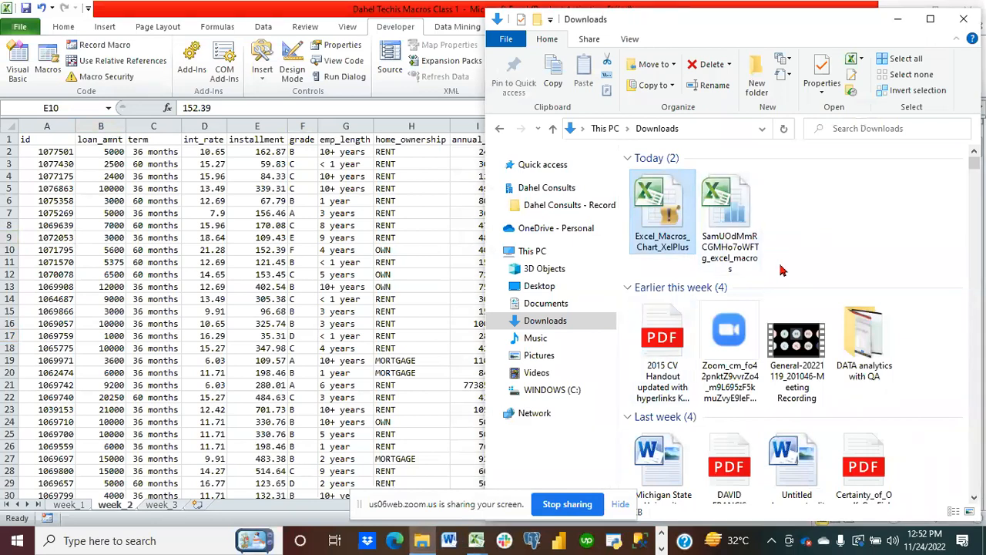
double_click(732, 235)
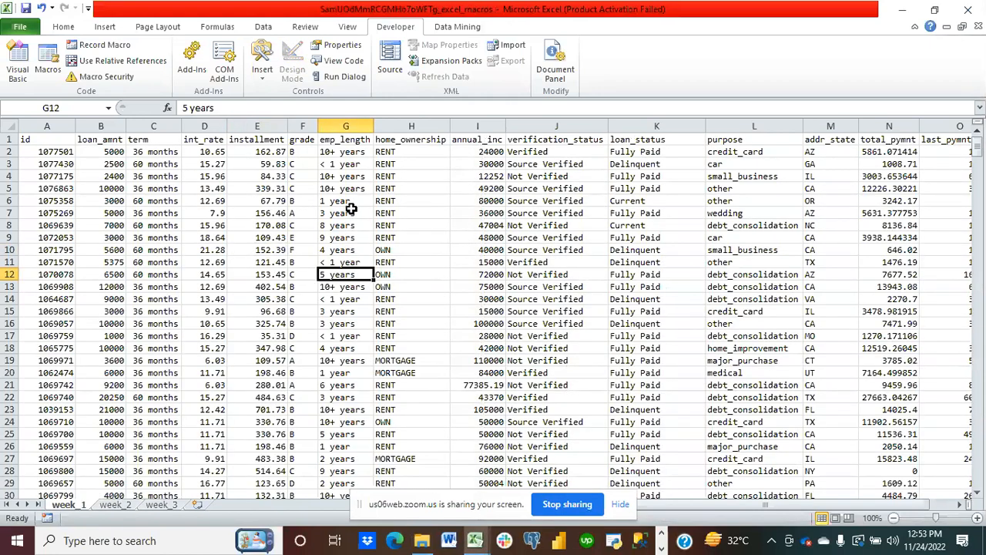
click(351, 224)
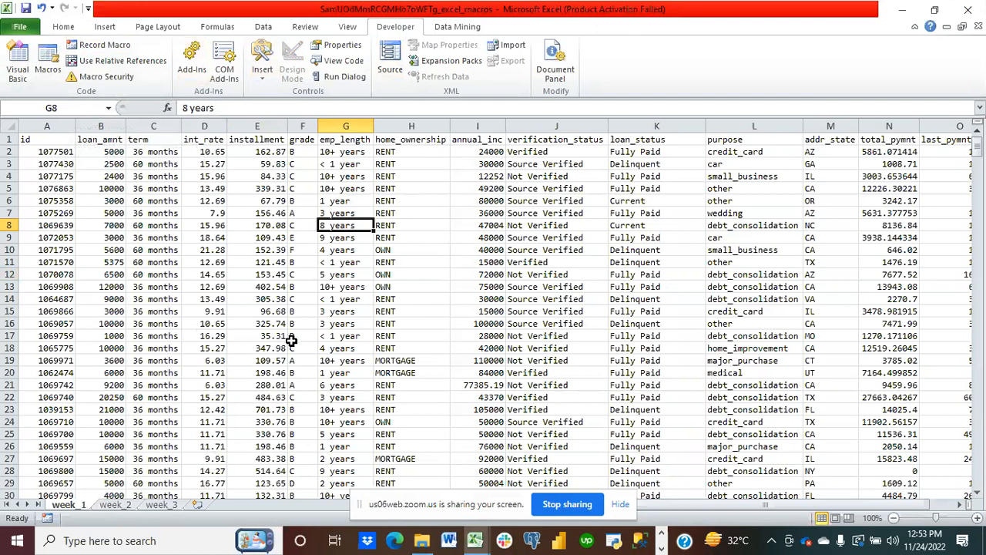
Start recording a Loans_report macro in the newly opened workbook, with the description "This macro is used to format the weekly loans report"
click(108, 50)
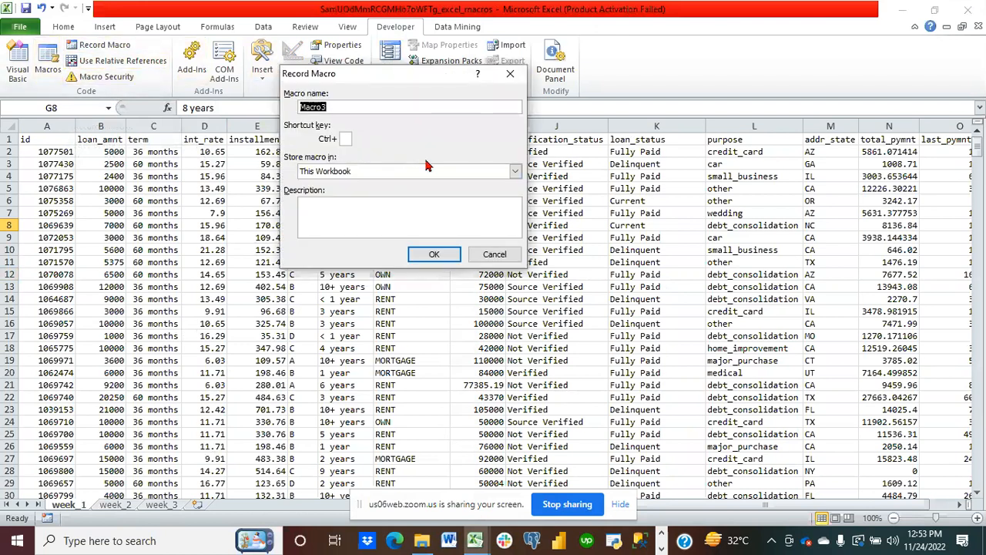
text(la)
key(BackSpace)
key(BackSpace)
text(Loans_report)
click(352, 213)
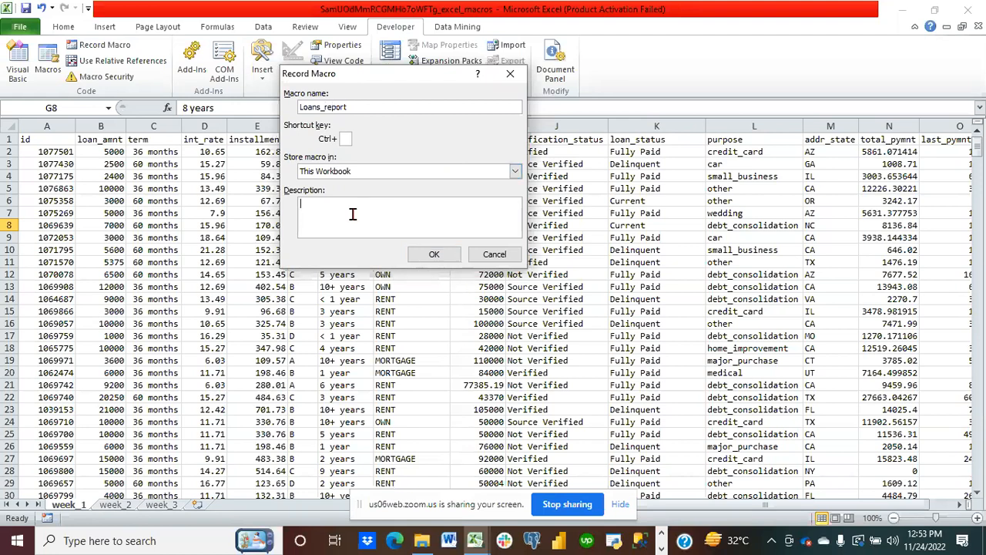
text(This macro is used to format the weekly )
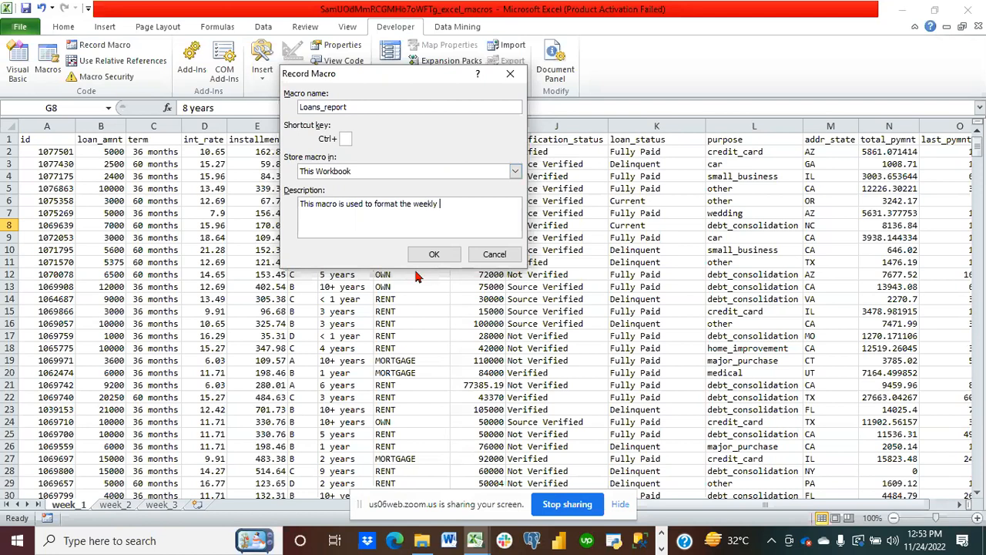
text(loans report)
click(435, 255)
Try to select all the loan data on the week_1 sheet
click(278, 237)
key(ctrl+a)
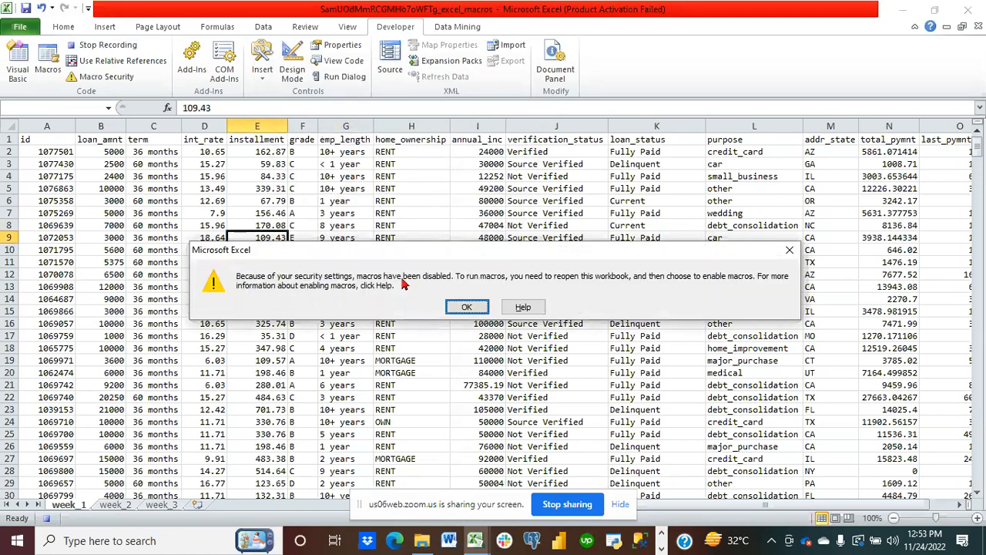
click(466, 308)
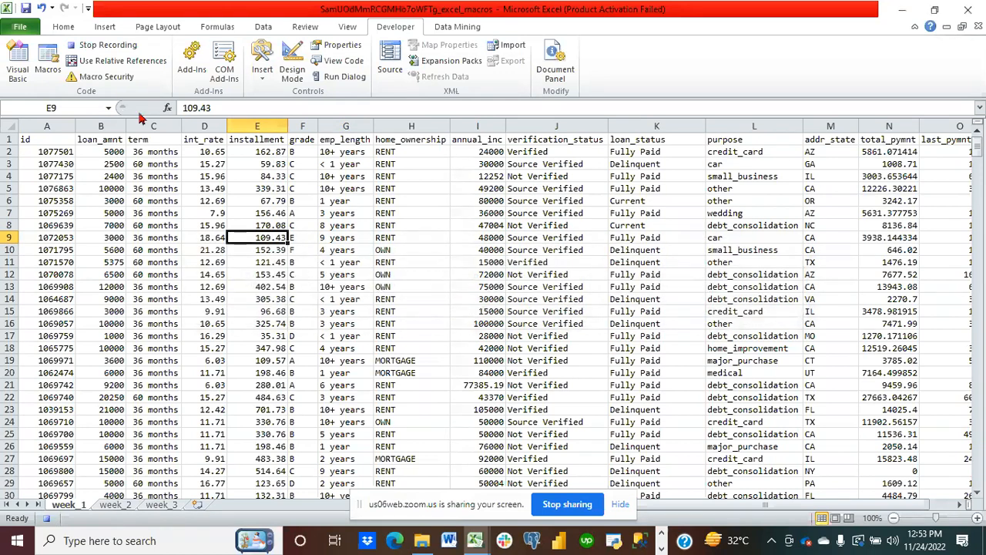
Set the macro security to enable all macros
click(100, 80)
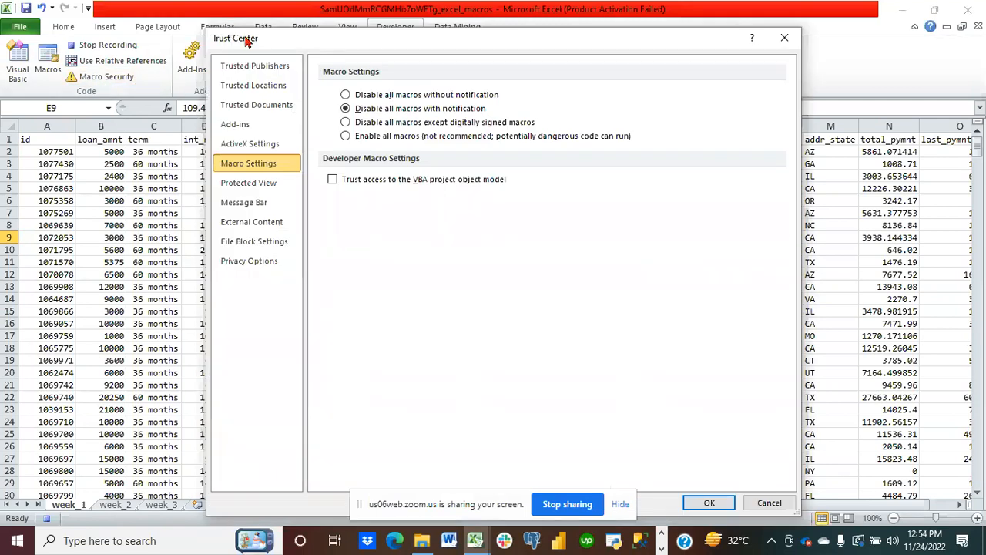
click(346, 136)
click(707, 502)
Retry selecting the whole loan data range on week_1 under the new macro security setting
click(308, 274)
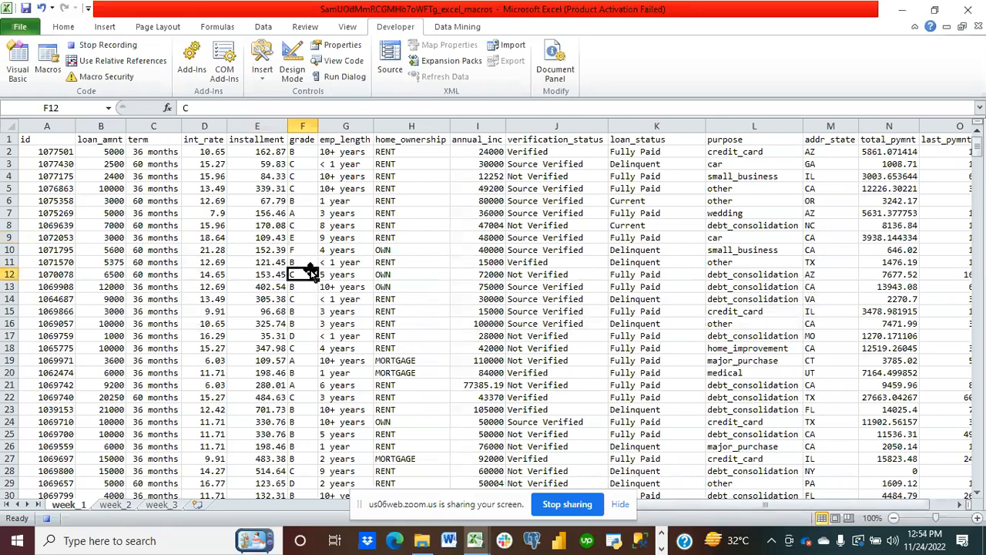
key(ctrl+m)
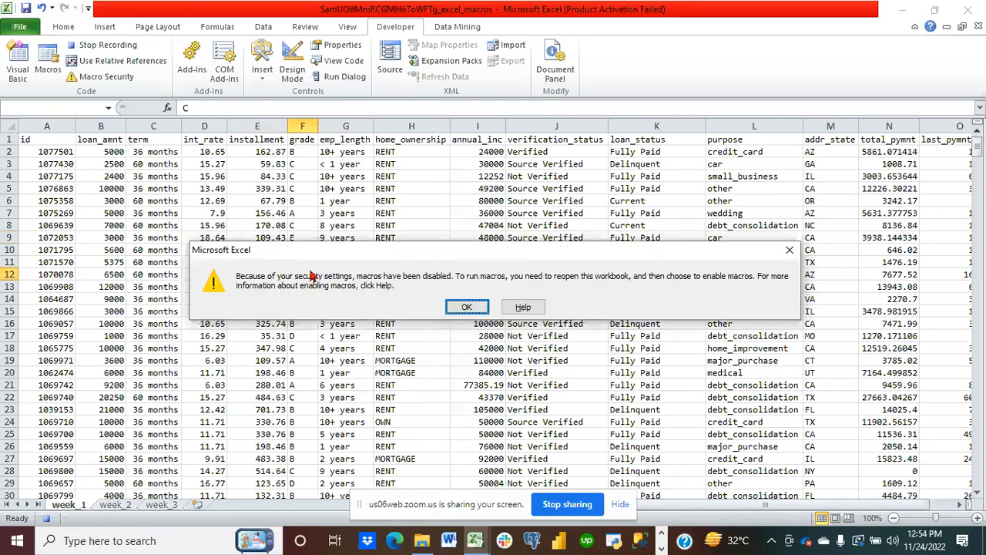
click(468, 307)
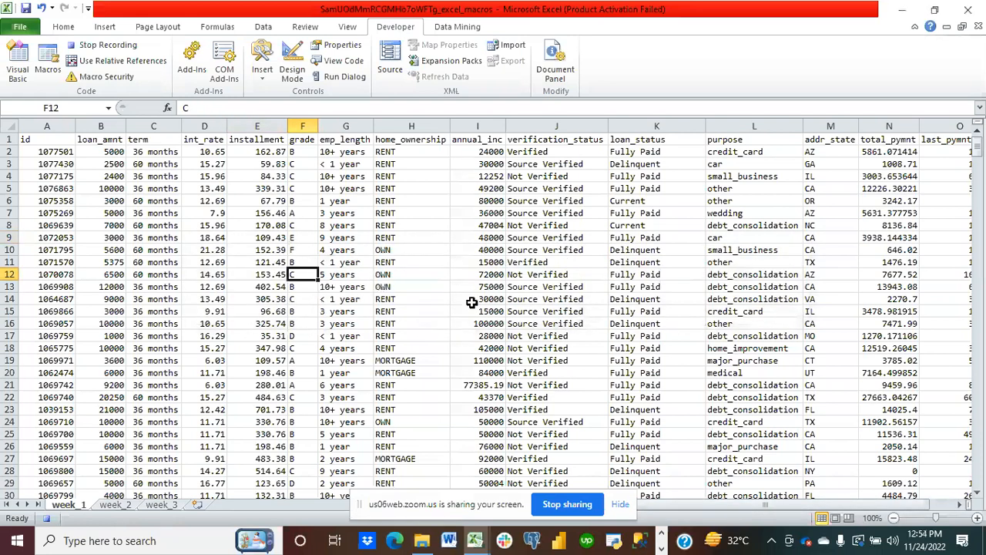
click(193, 210)
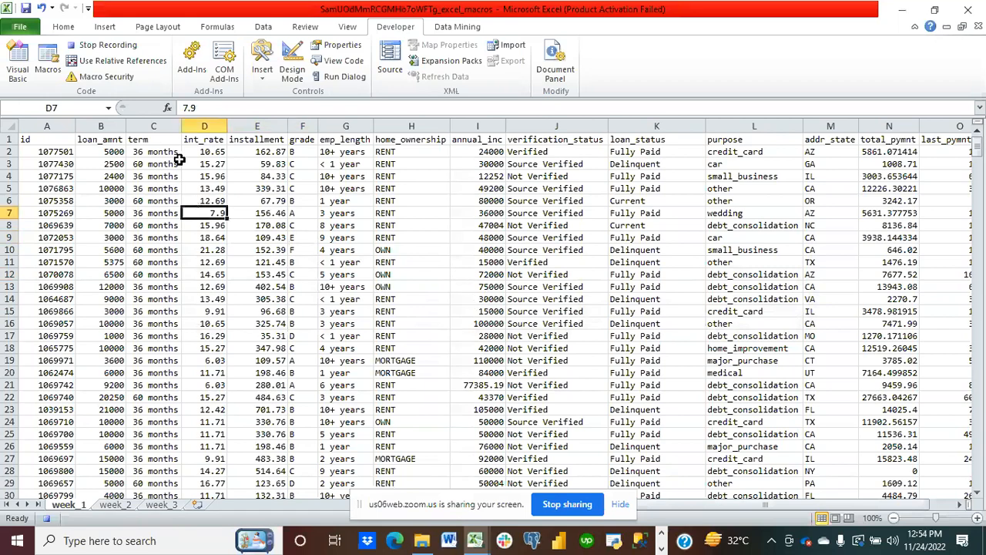
Check the macro security settings, and switch to the Zoom meeting in Chrome to pause its recording
click(106, 77)
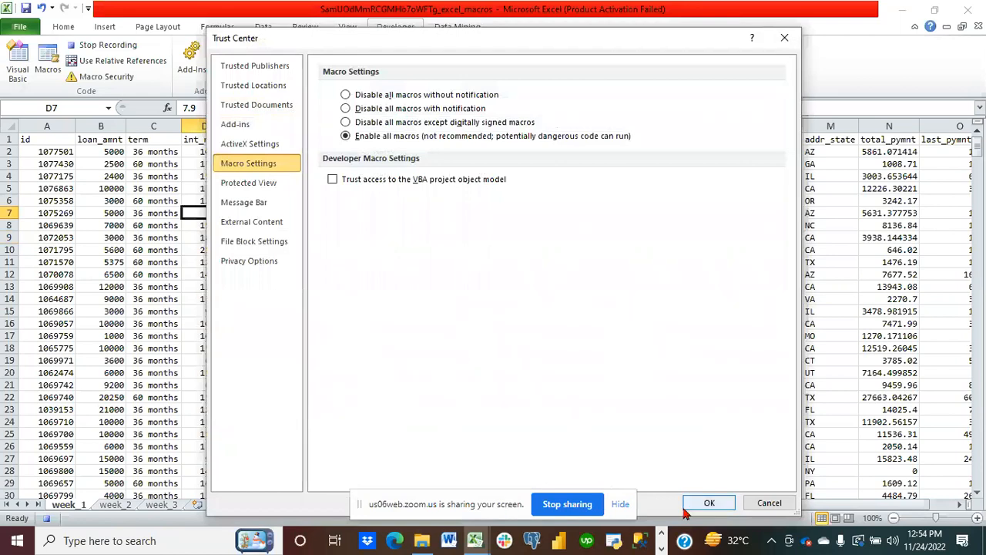
click(660, 549)
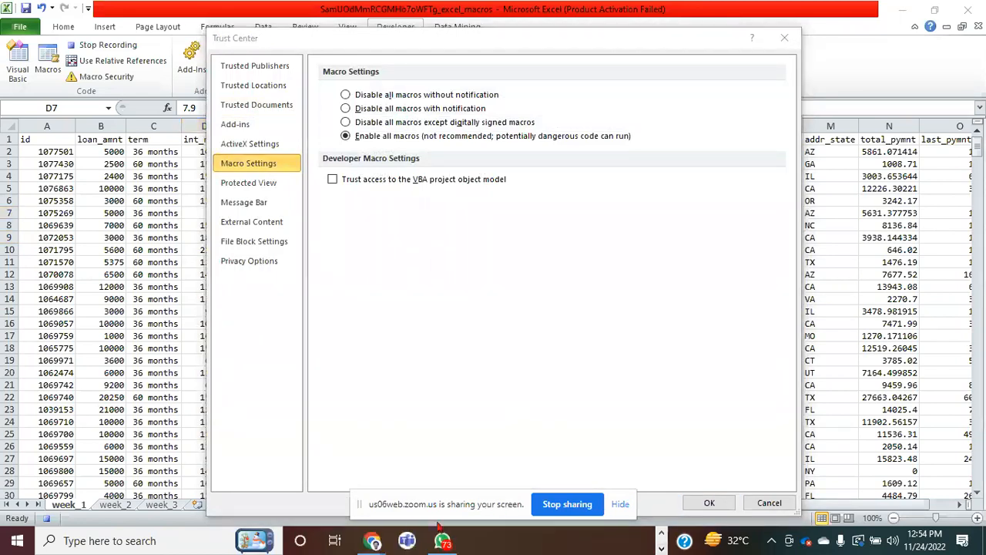
mouse_move(373, 541)
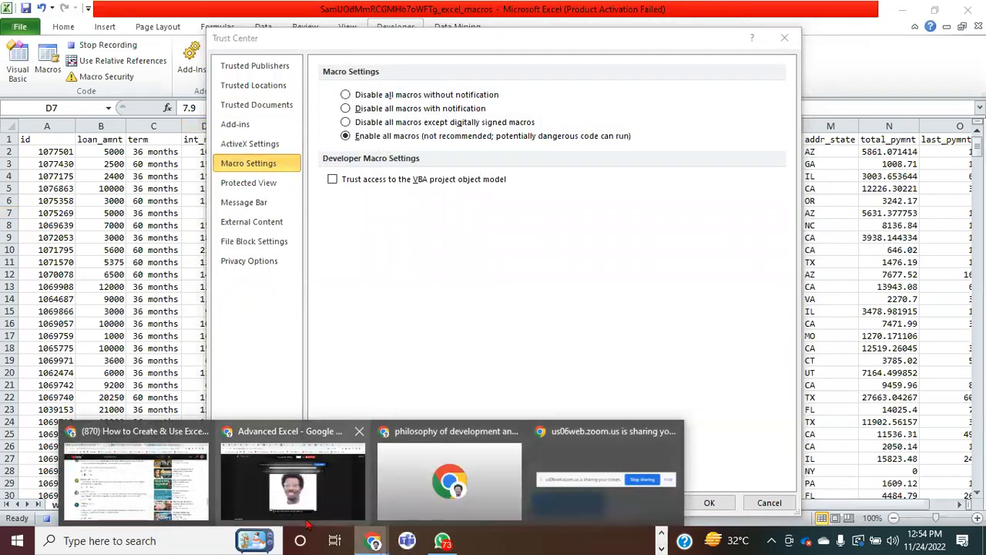
click(285, 484)
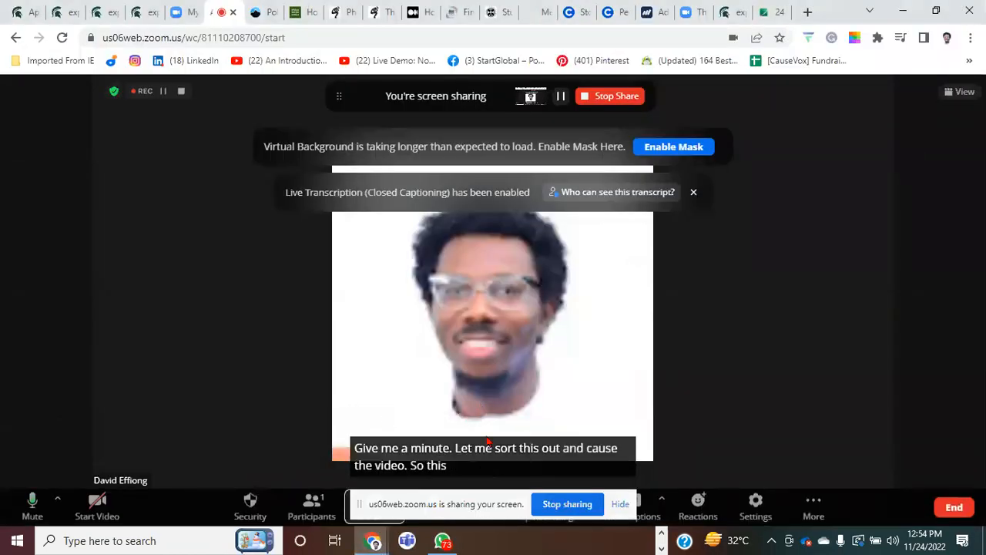
click(620, 505)
click(520, 504)
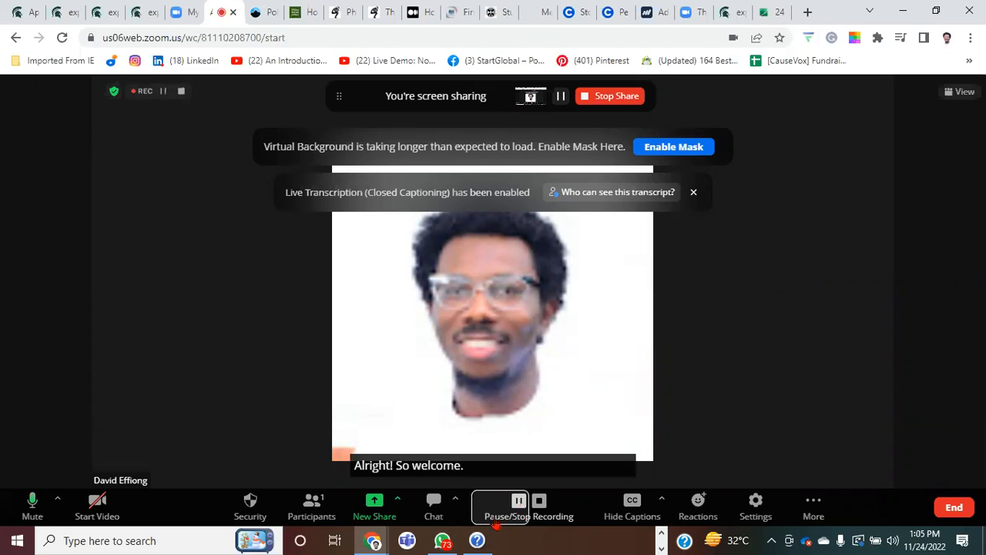
Switch back to the loans workbook in Excel and close the Excel Help window covering the week_1 data
click(662, 535)
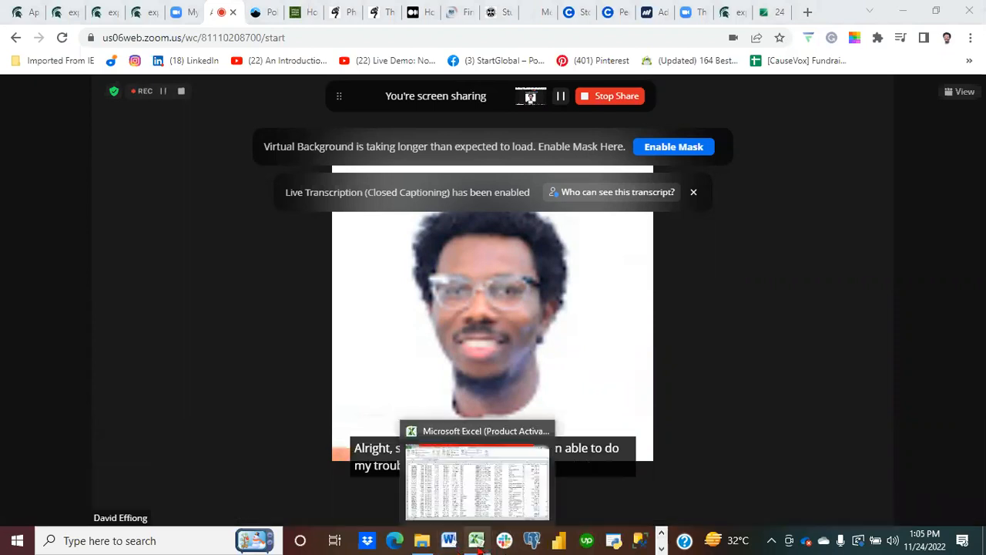
click(477, 542)
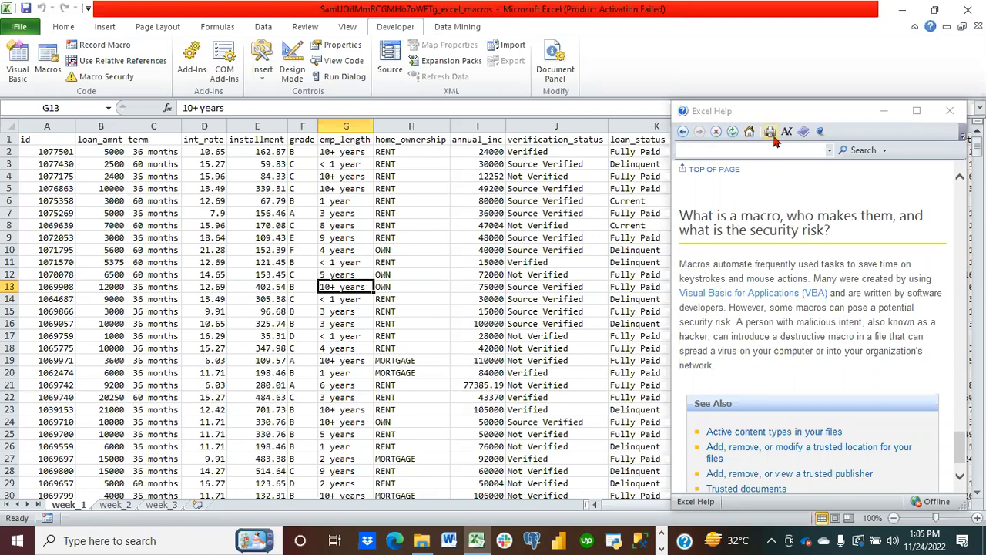
drag(777, 115, 545, 62)
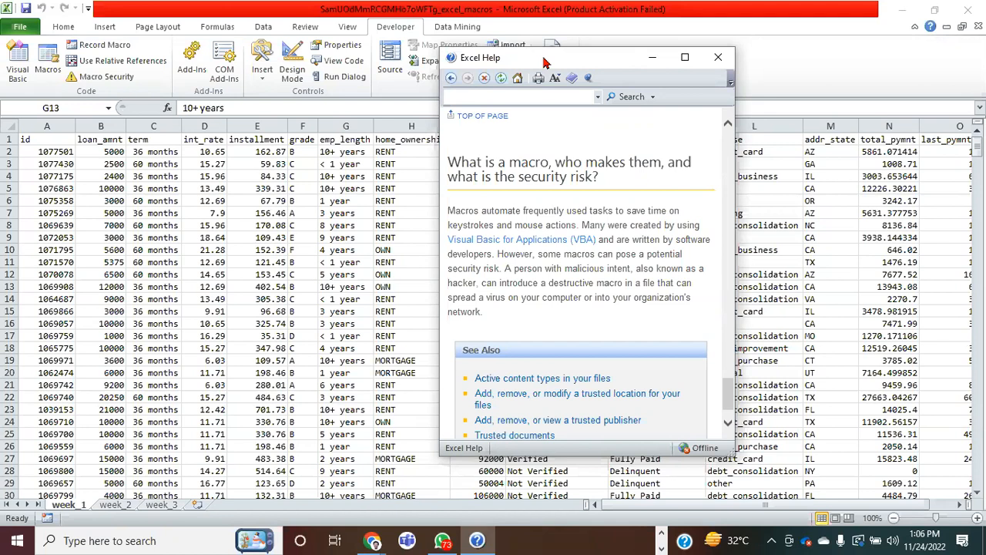
click(723, 60)
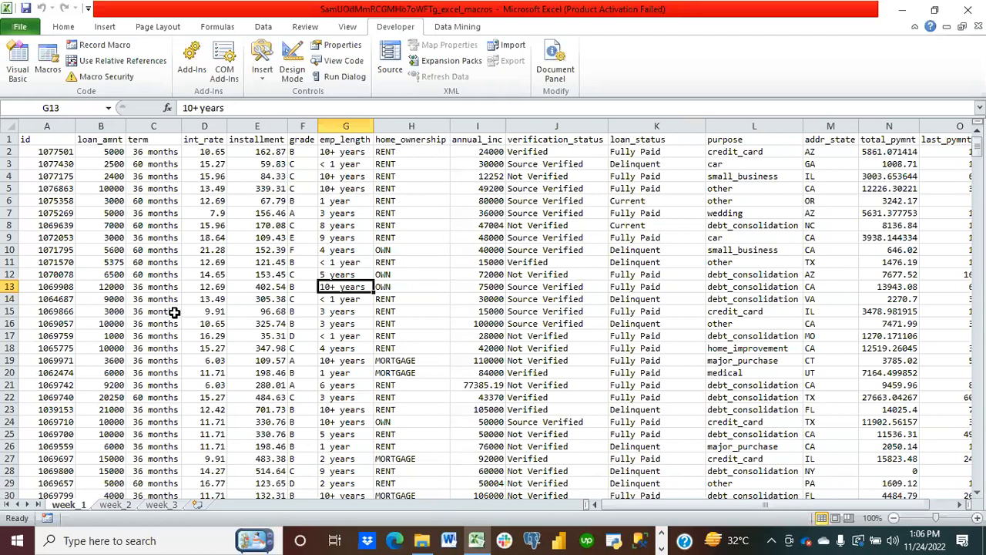
Look over the unformatted loan data on the week_2 and week_3 sheets and return to week_1
click(113, 504)
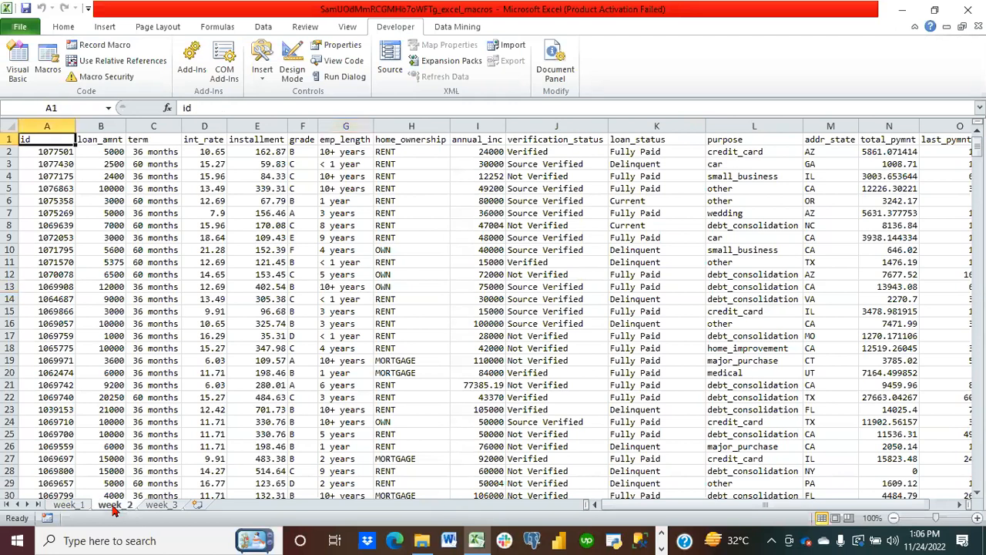
click(152, 505)
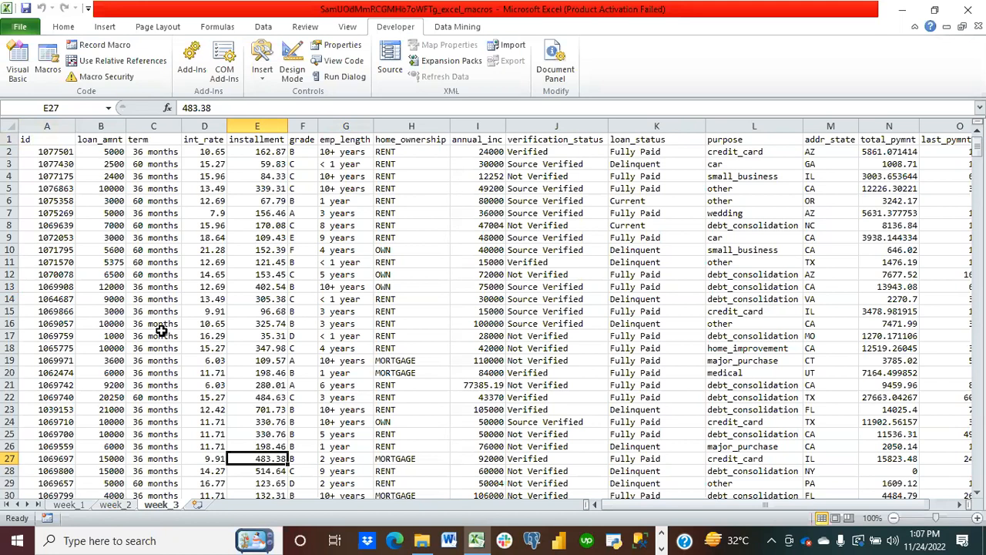
click(68, 505)
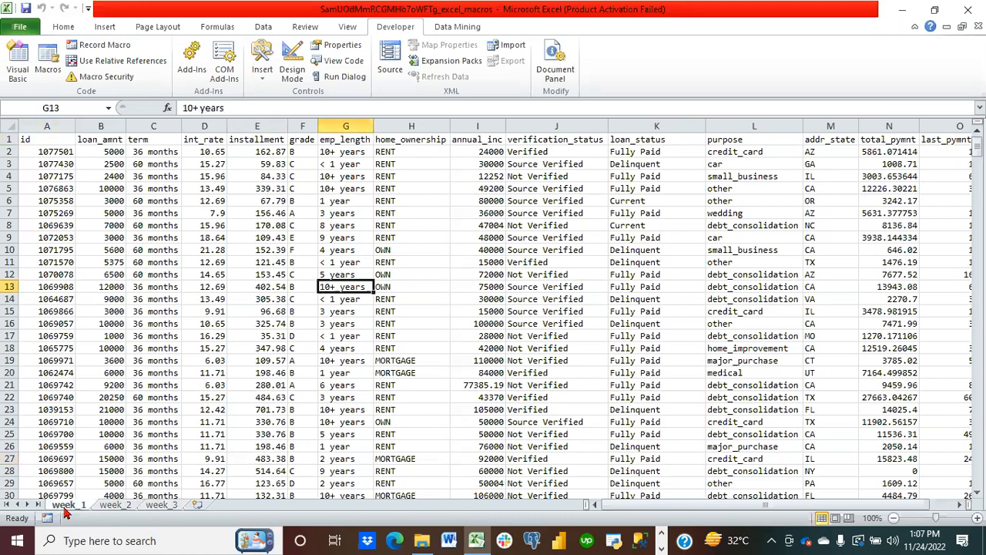
Start recording a Loans_report macro in This Workbook with the description "This macro is used to format the weekly loans report", replacing the existing macro
click(222, 288)
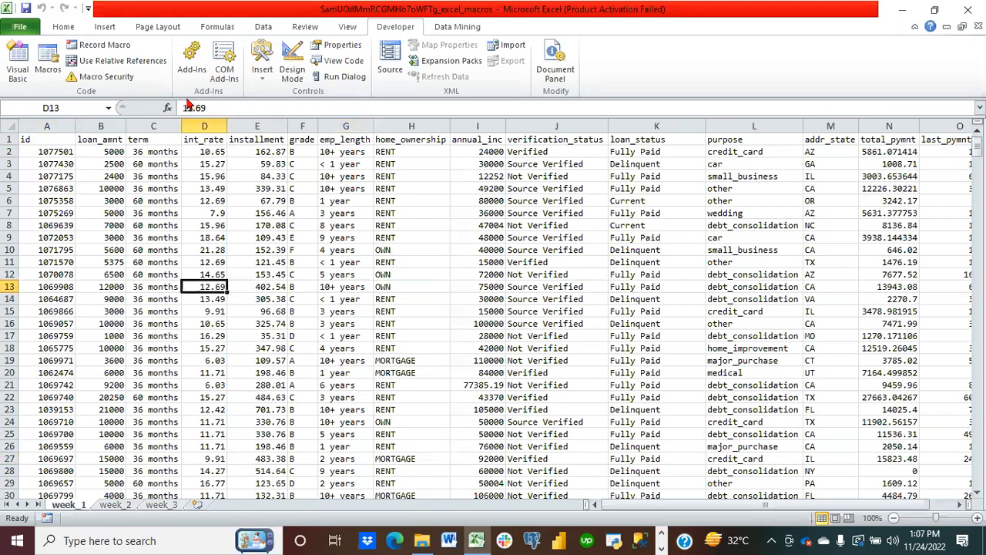
click(106, 46)
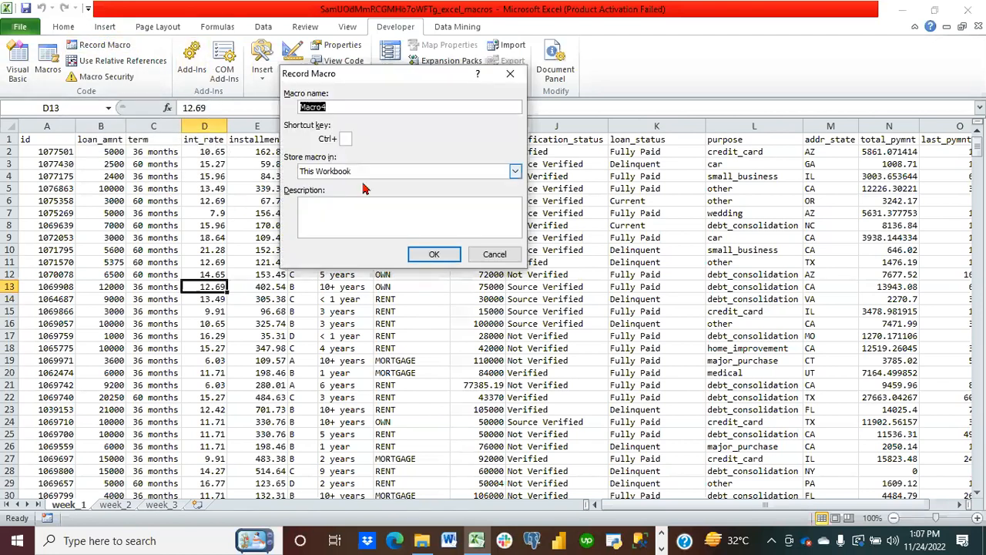
text(Lo)
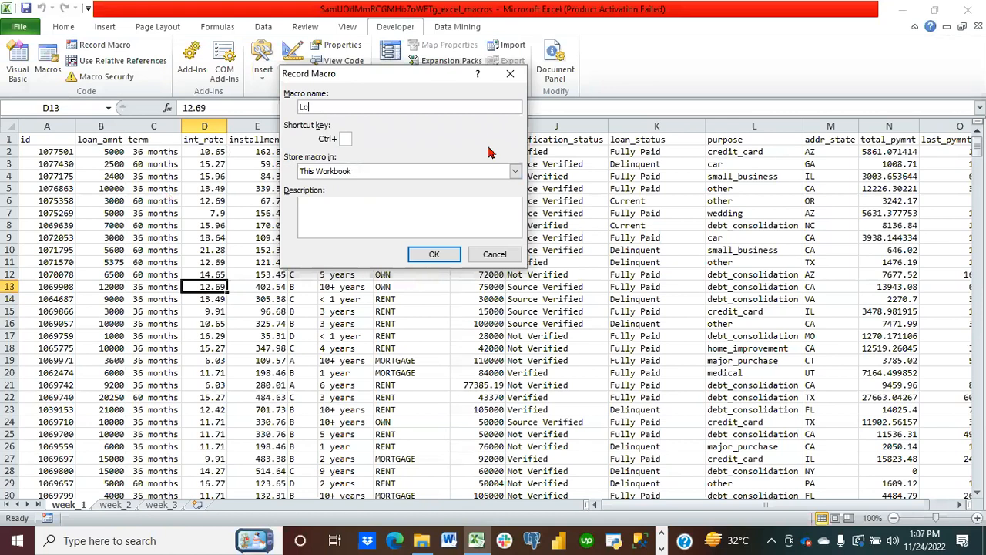
text(ans_report)
click(368, 217)
text(This macro)
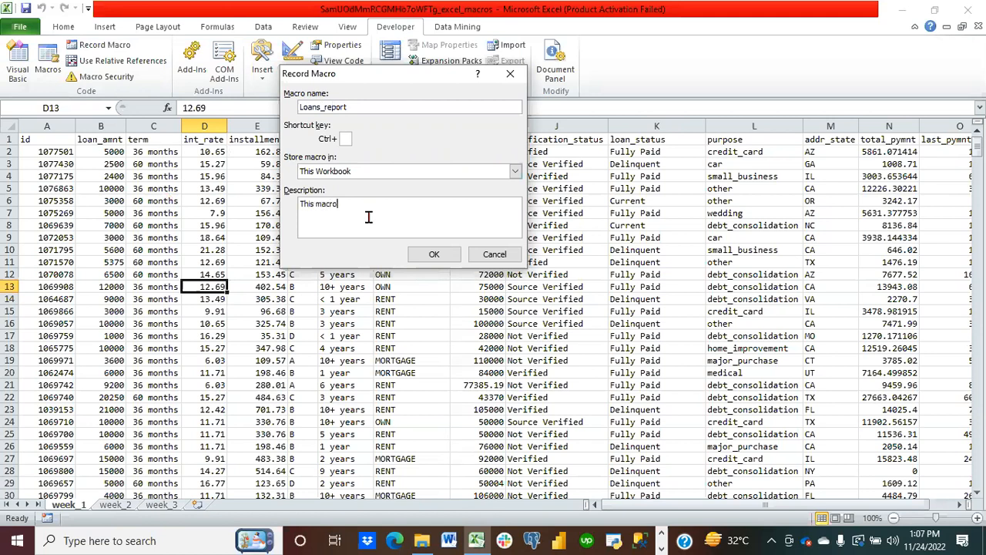
text( is used to format the weekly loans report)
click(432, 260)
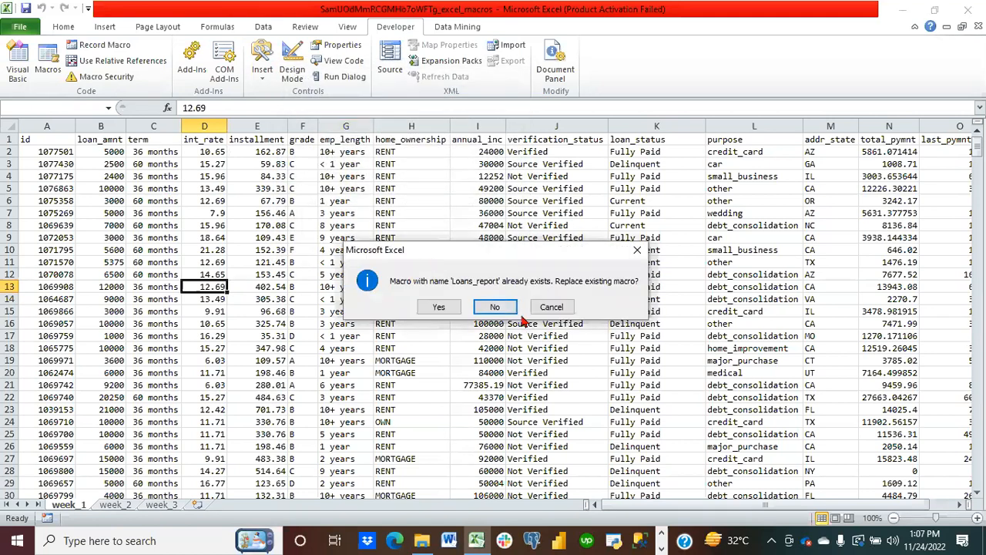
click(438, 309)
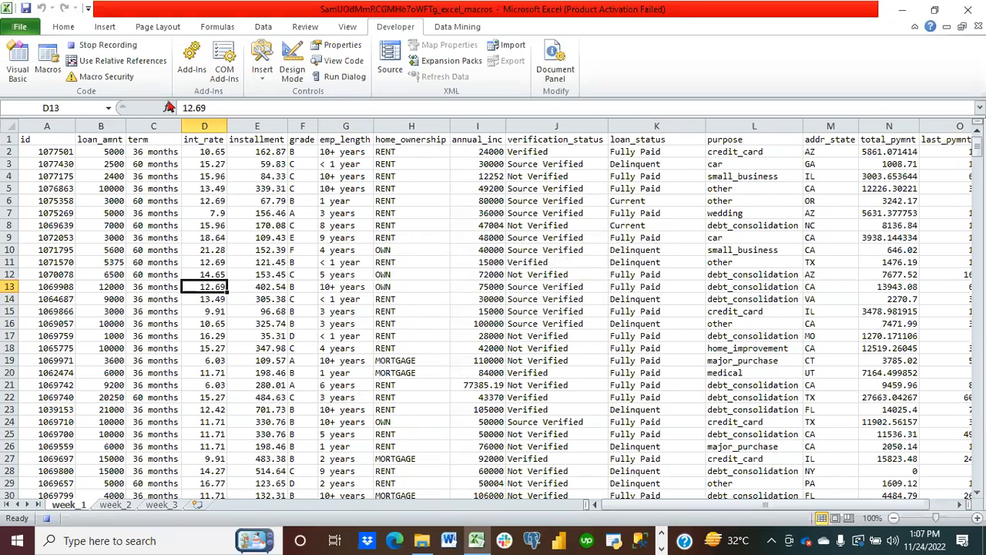
Change the font of all the loan data on week_1 to Calibri
click(232, 210)
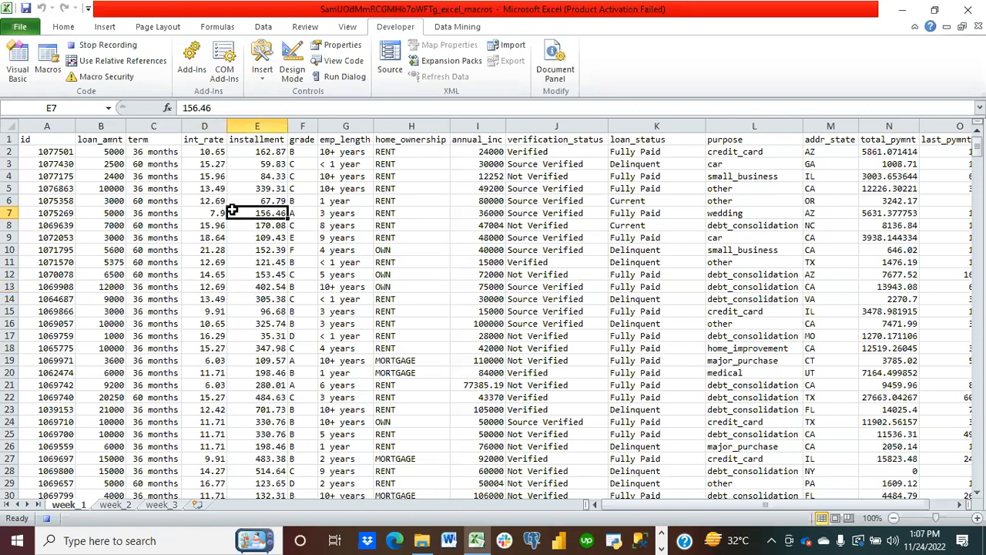
key(ctrl+a)
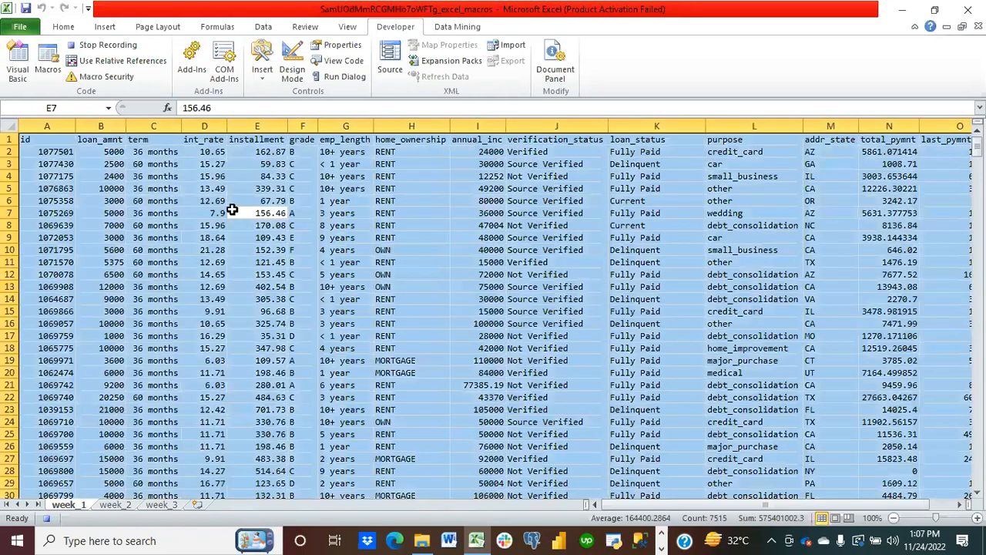
click(65, 29)
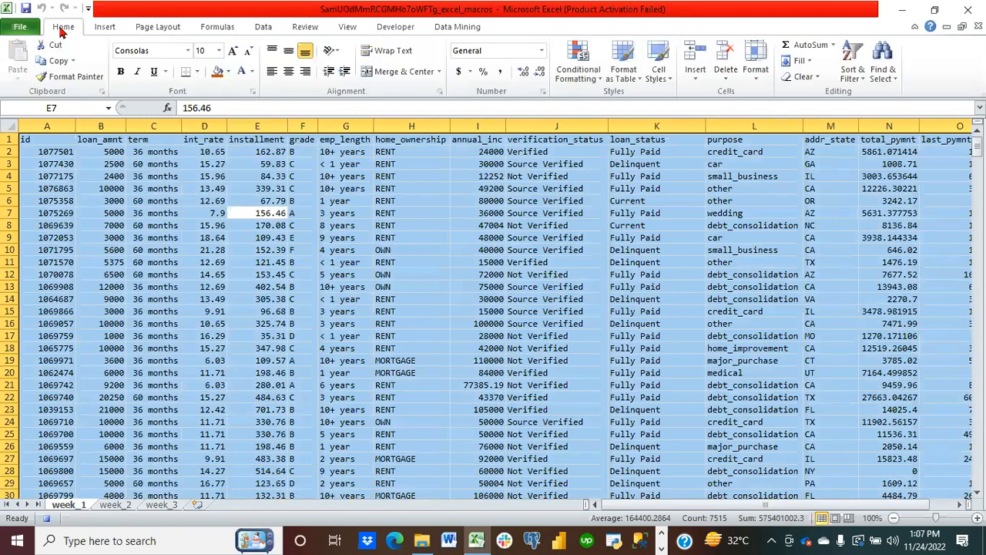
click(188, 51)
scroll(164, 123, down, 10)
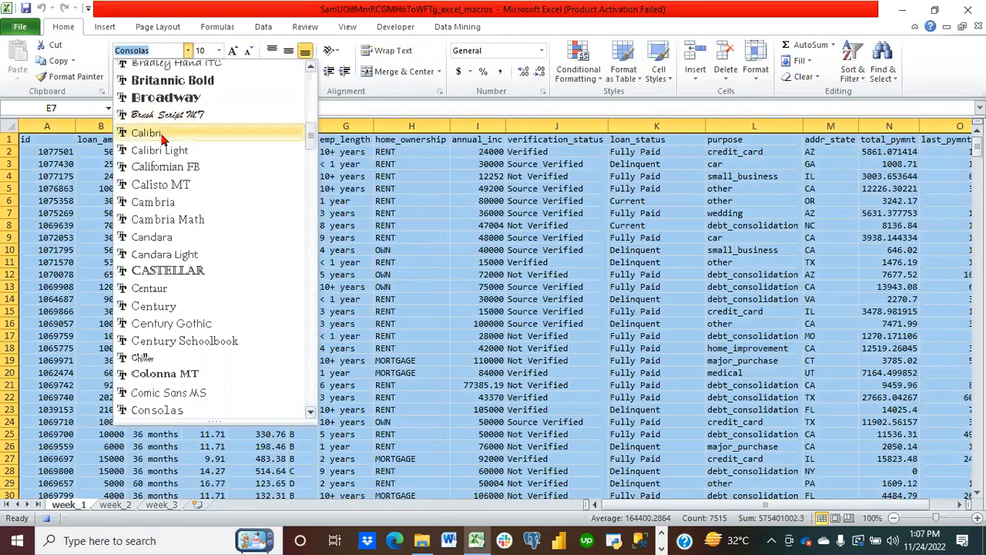
click(162, 134)
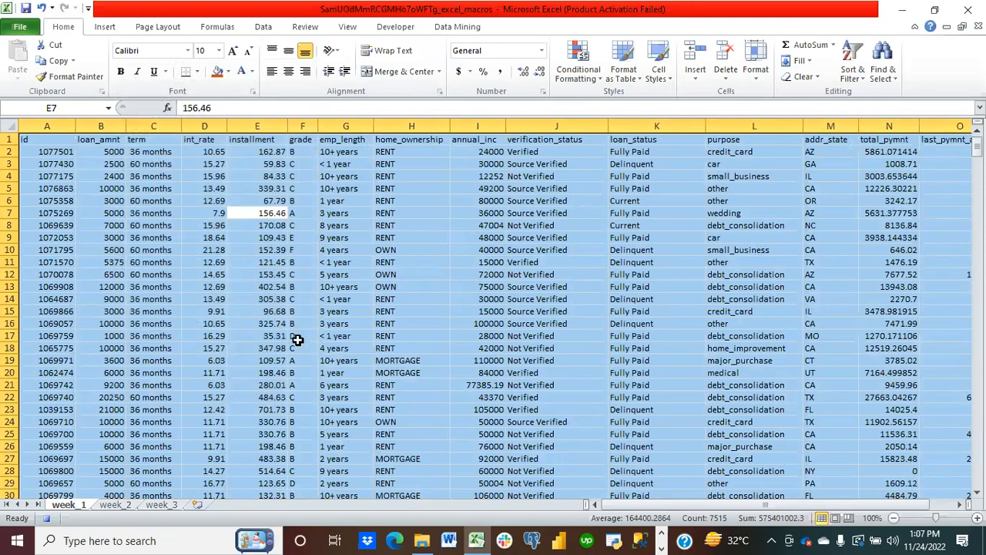
click(297, 337)
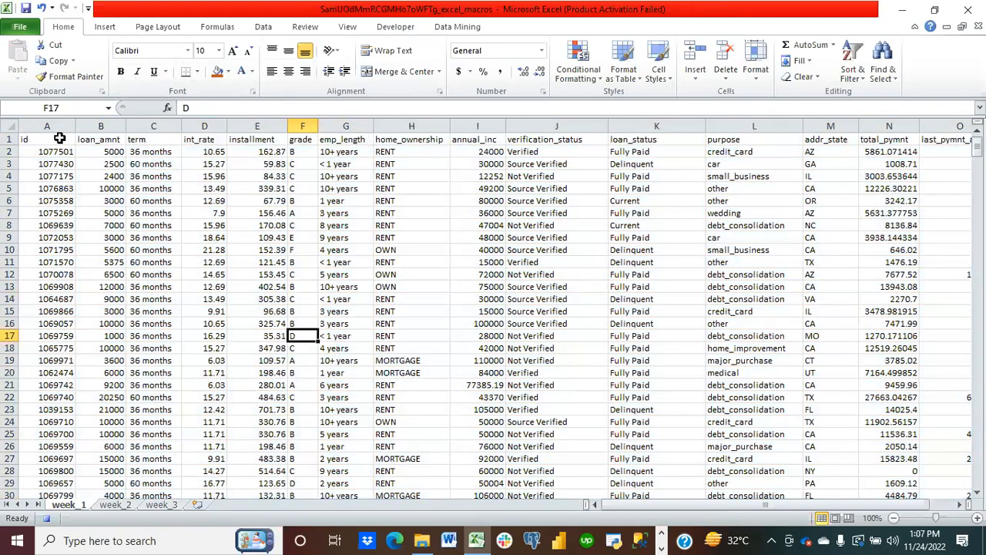
Try filling the entire header row 1 on week_1 with standard green
click(9, 139)
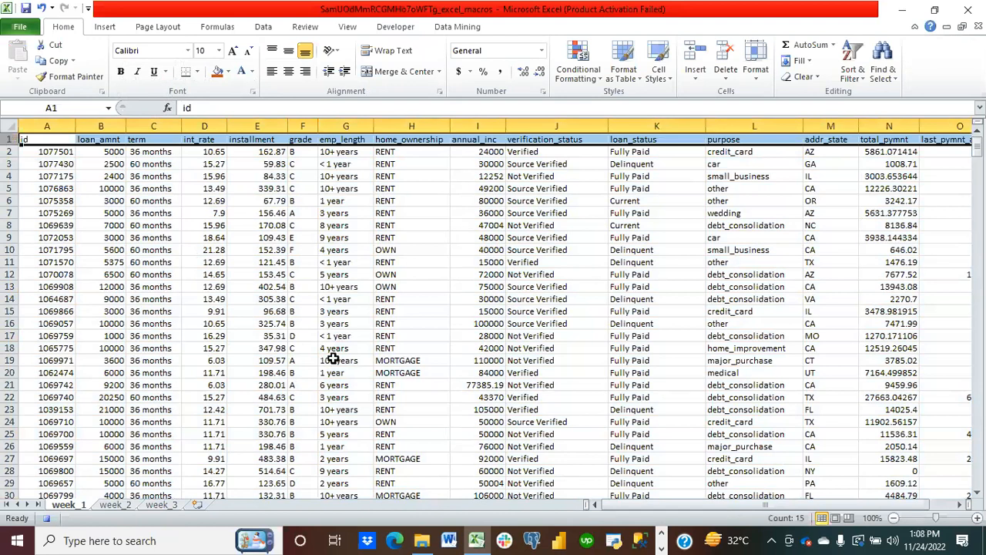
scroll(333, 358, right, 1)
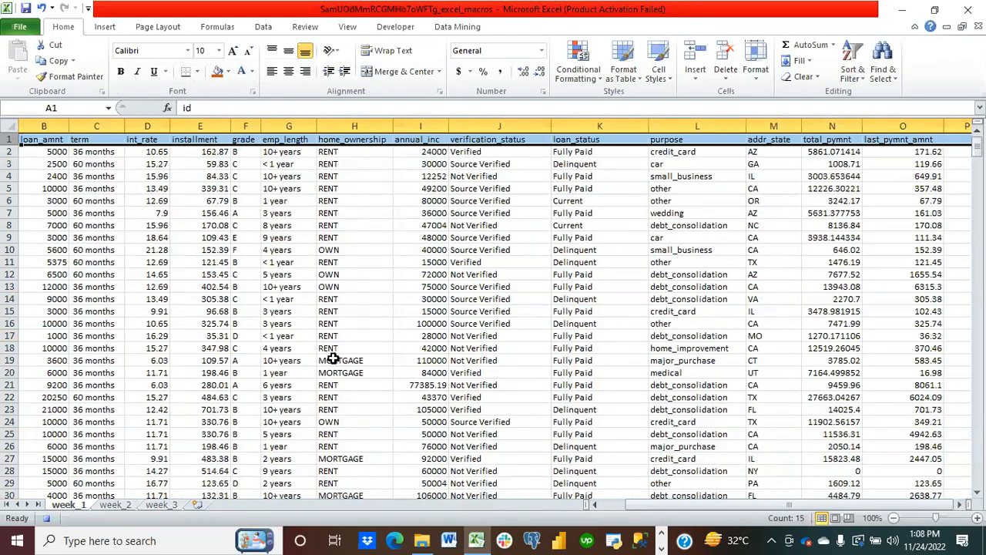
click(961, 504)
click(962, 505)
click(961, 505)
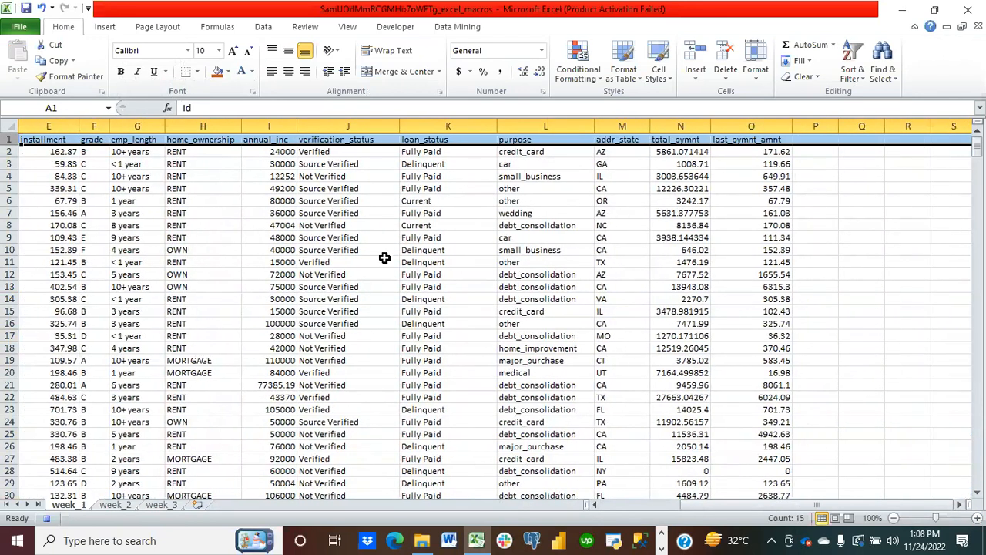
scroll(463, 239, left, 1)
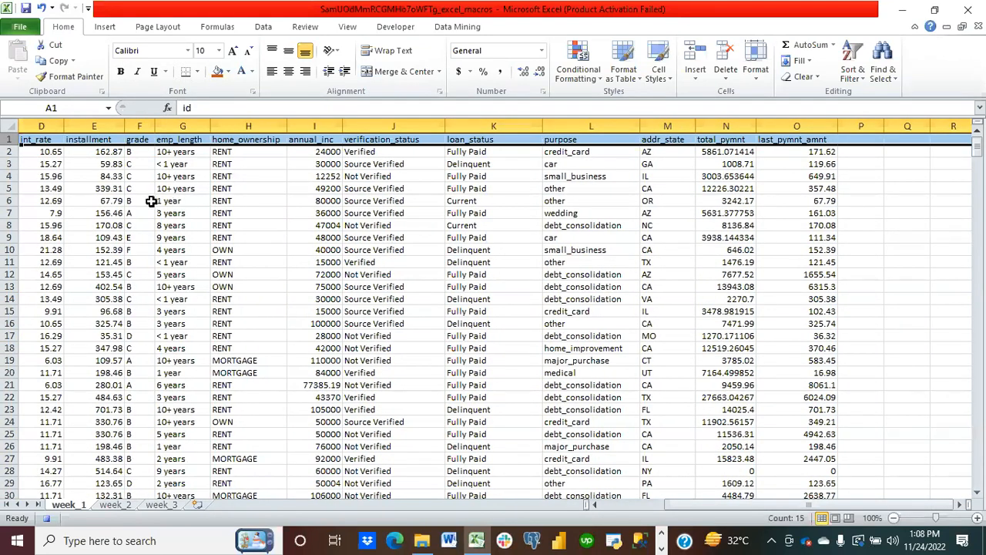
scroll(151, 202, left, 3)
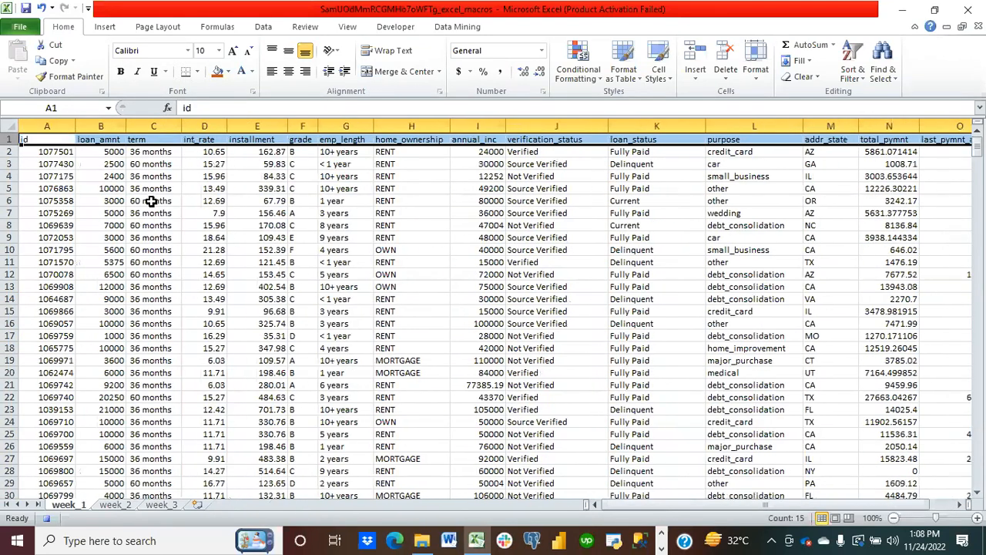
click(229, 71)
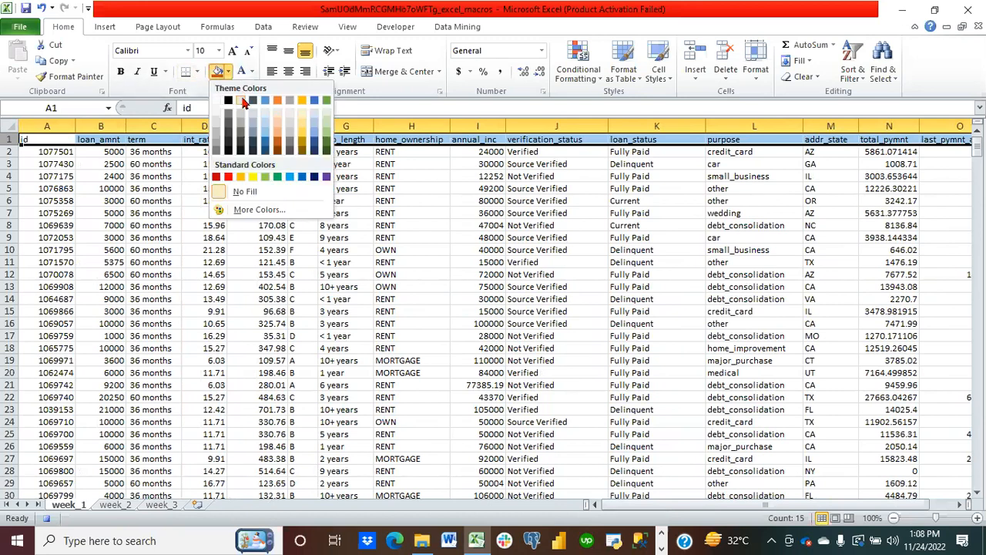
click(279, 179)
scroll(305, 353, right, 1)
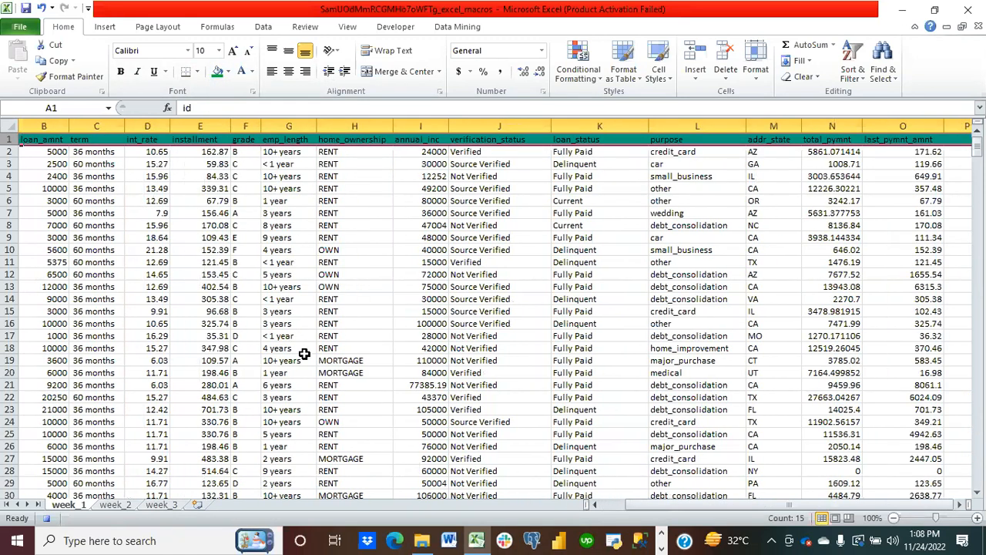
scroll(49, 301, left, 1)
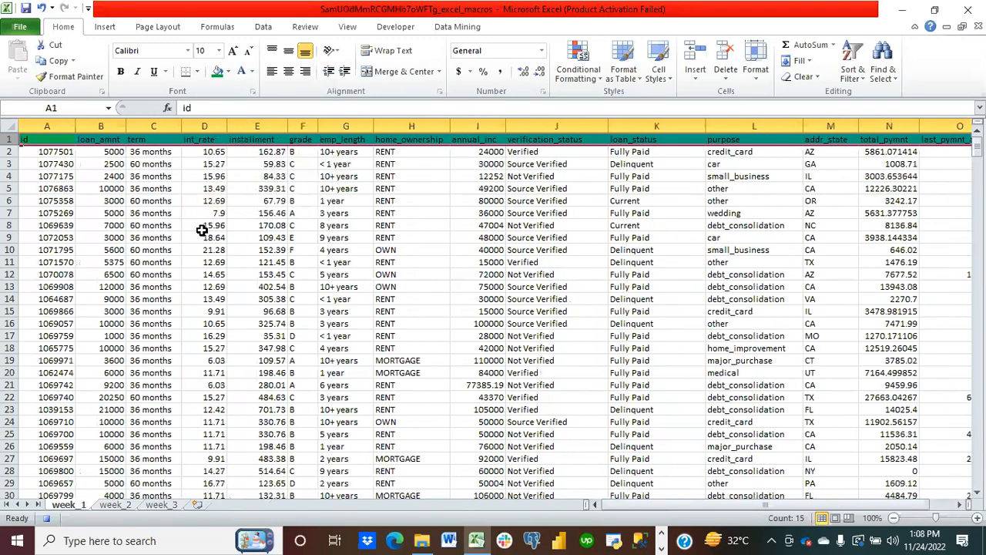
Undo the green fill on row 1 and clear the row selection
click(42, 9)
click(80, 286)
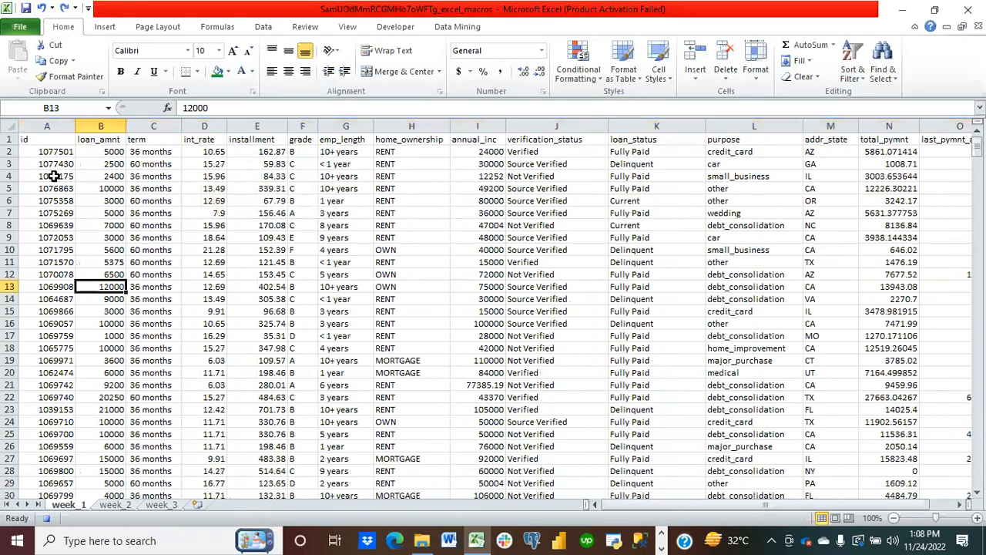
click(46, 139)
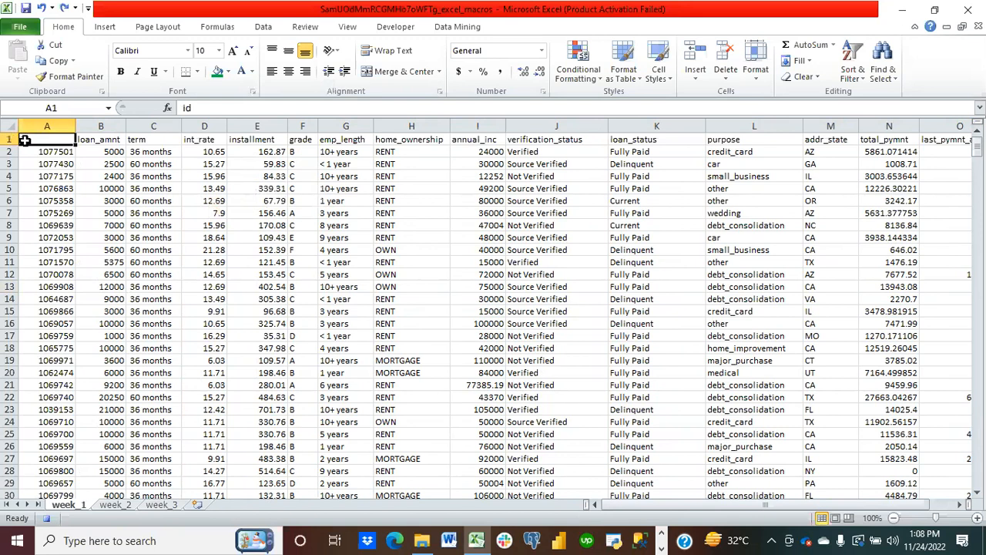
click(107, 191)
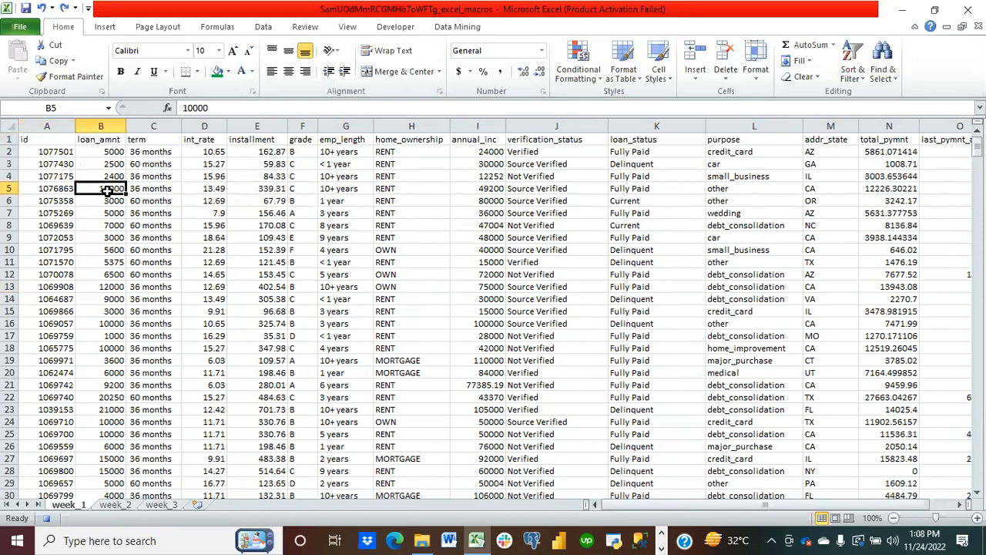
Fill only the header cells A1 to O1 on week_1 with green
key(ctrl+a)
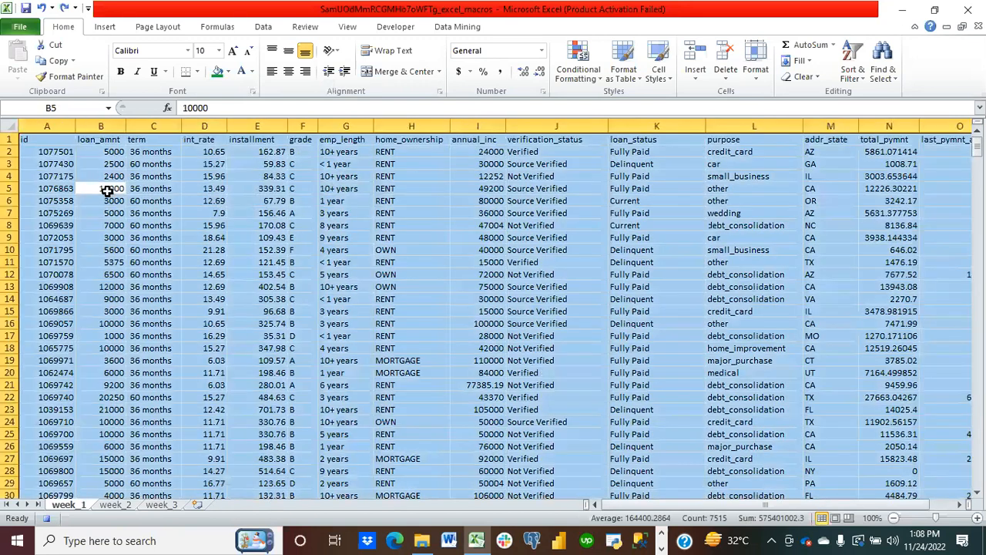
click(7, 139)
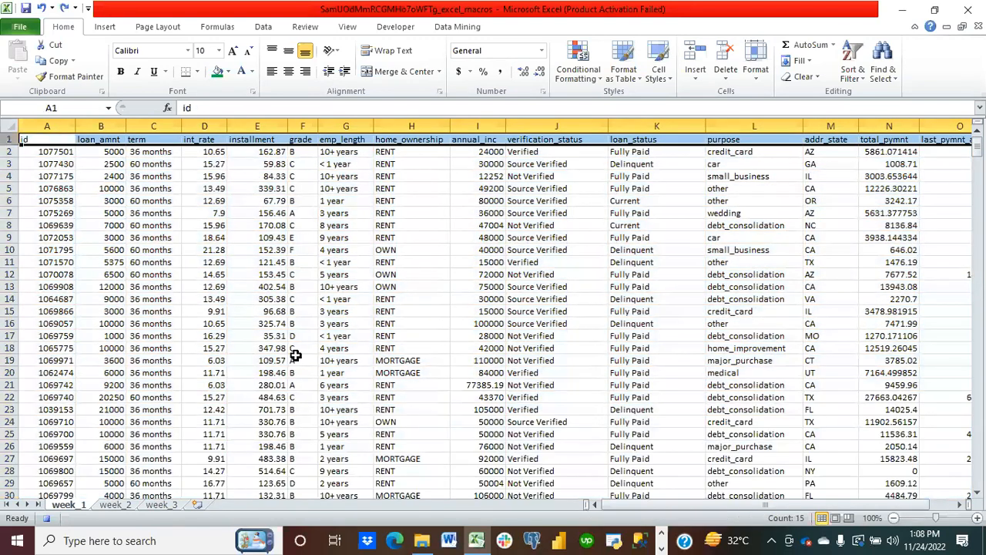
scroll(295, 355, right, 1)
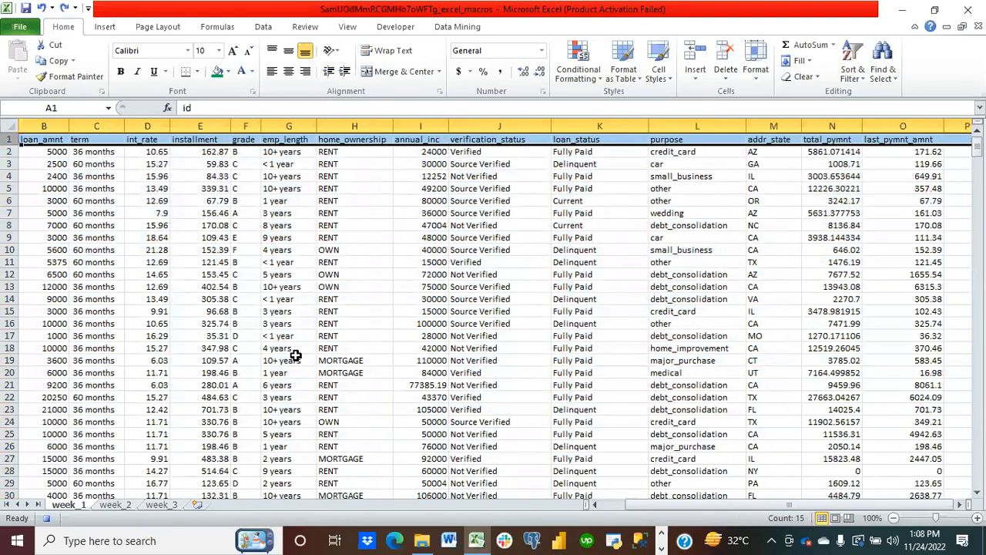
click(969, 504)
click(969, 504)
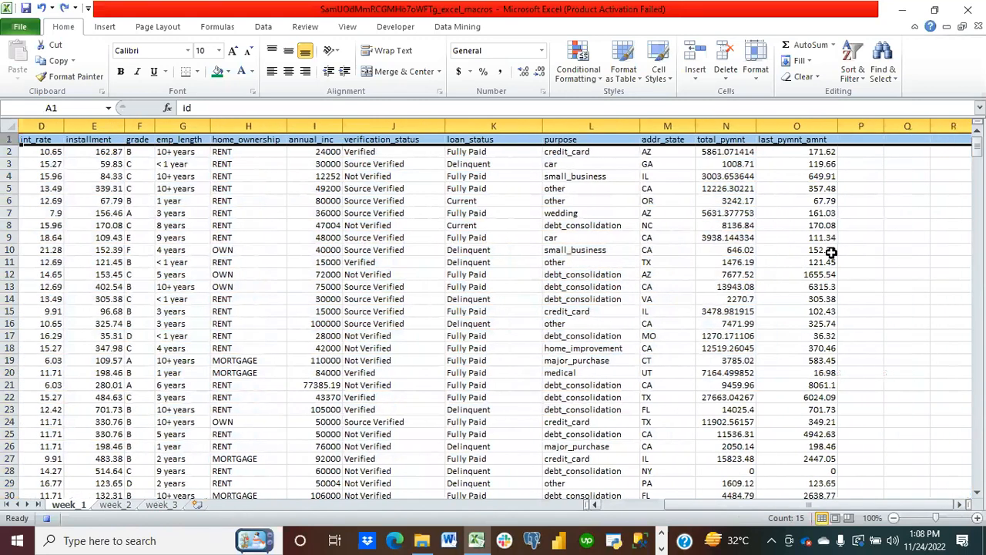
click(830, 140)
drag(830, 140, 4, 125)
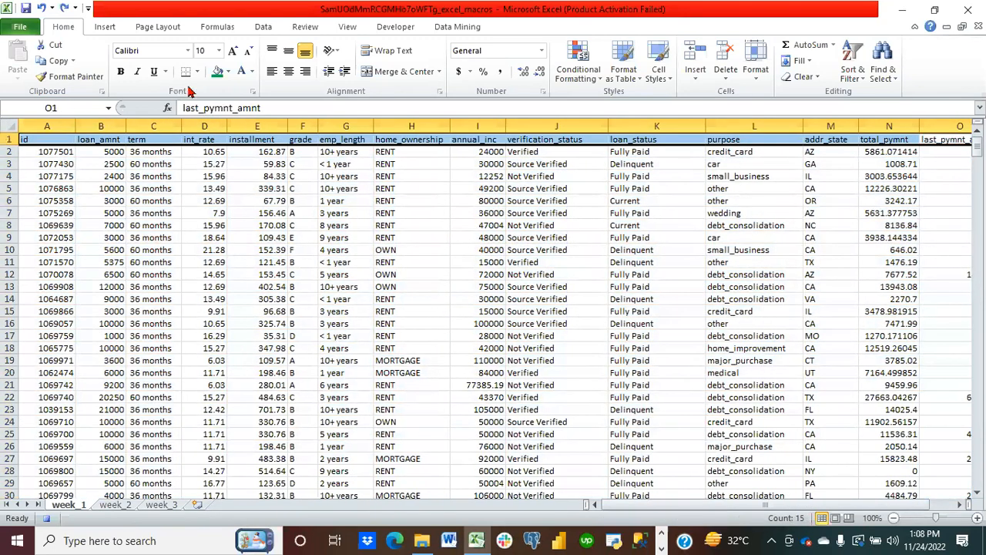
click(218, 72)
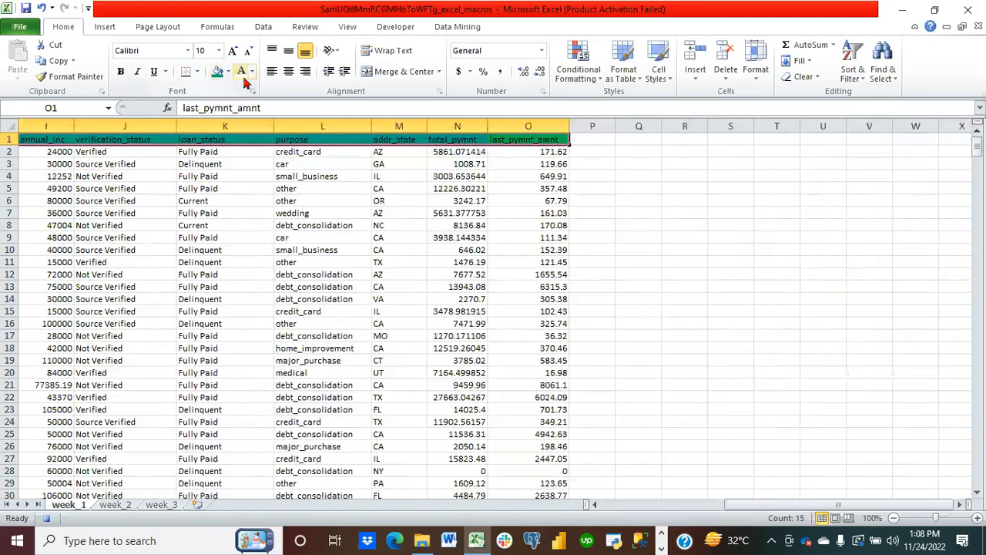
Give the header text in A1 to O1 a light theme font colour and make it bold
click(252, 72)
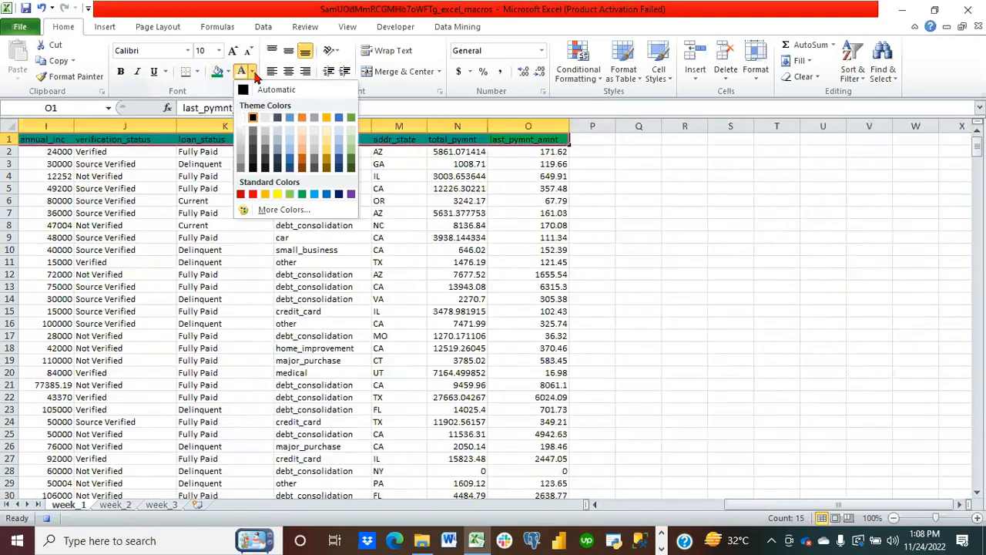
click(265, 118)
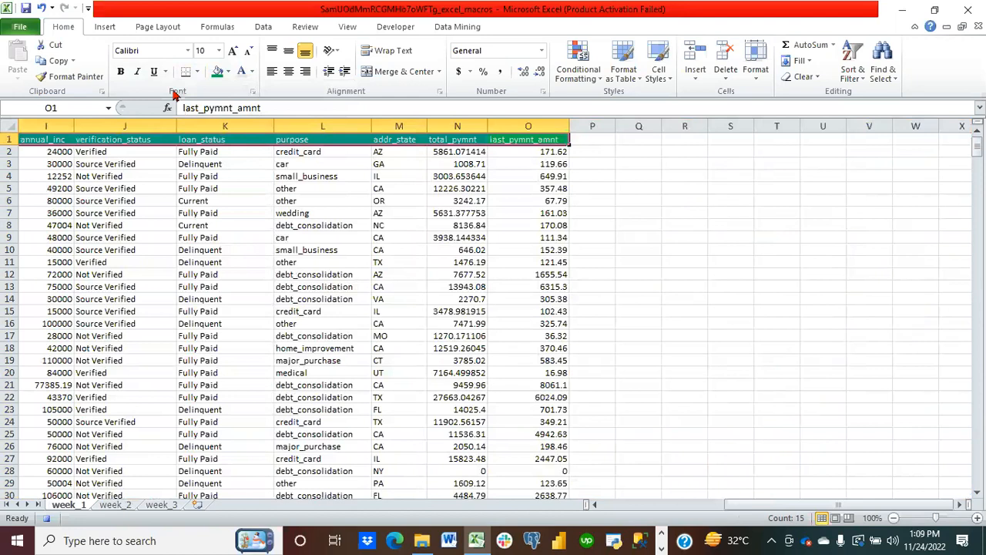
click(120, 74)
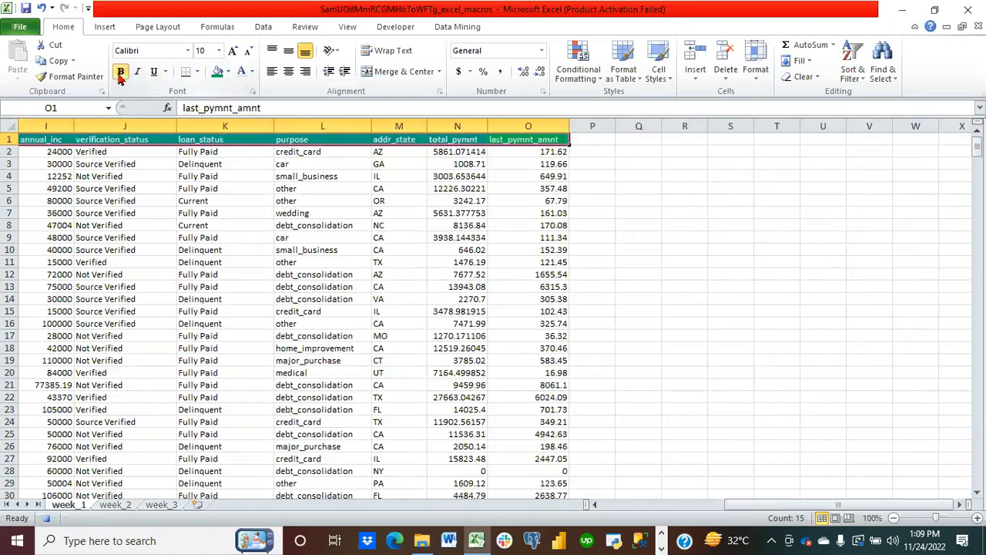
click(595, 505)
click(594, 504)
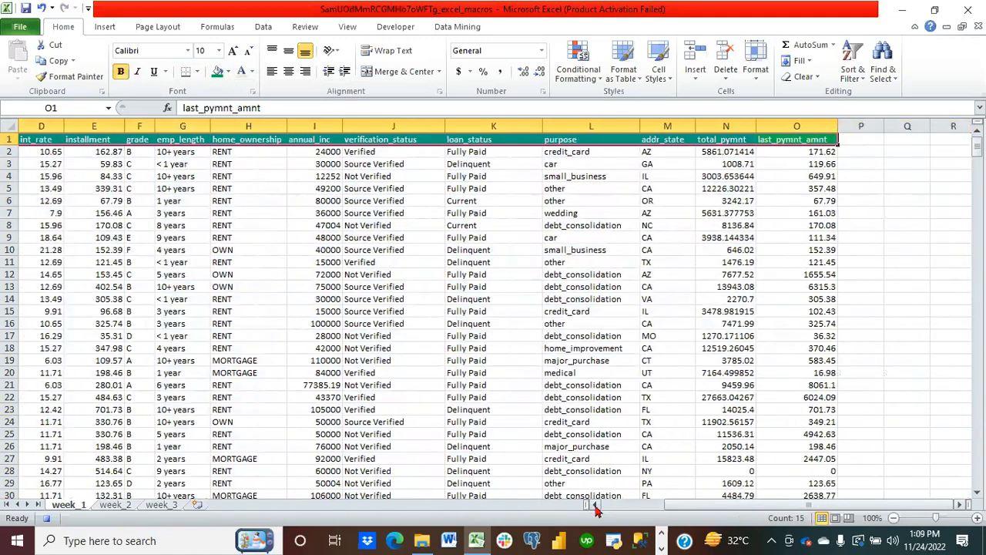
click(595, 505)
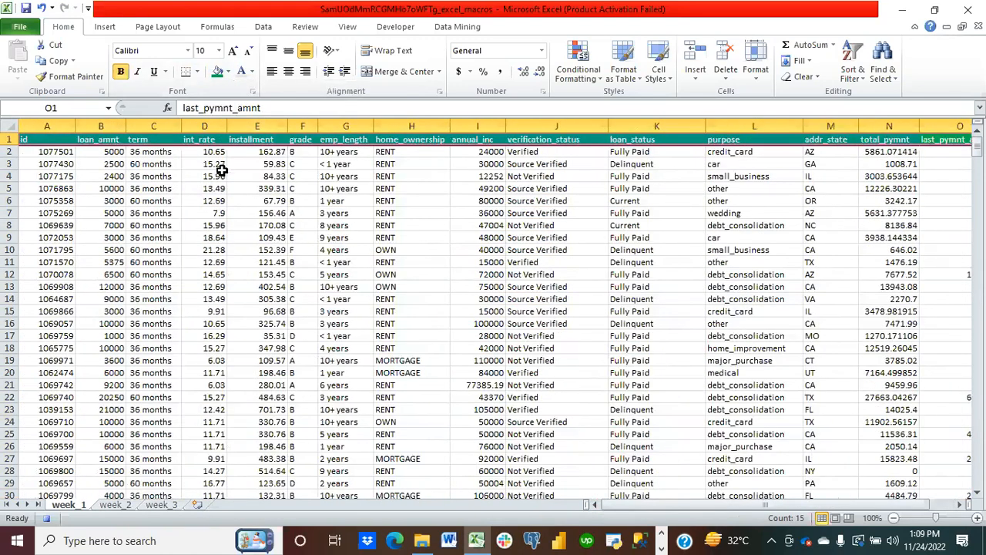
click(220, 216)
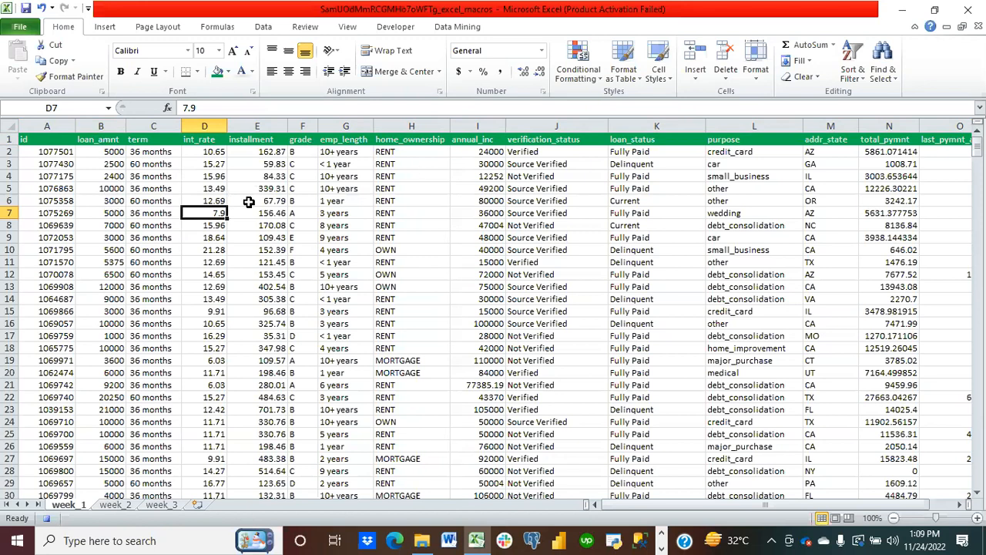
Apply the dollar Accounting number format to the loan_amnt, installment, annual_inc, total_pymnt and last_pymnt_amnt columns
click(104, 115)
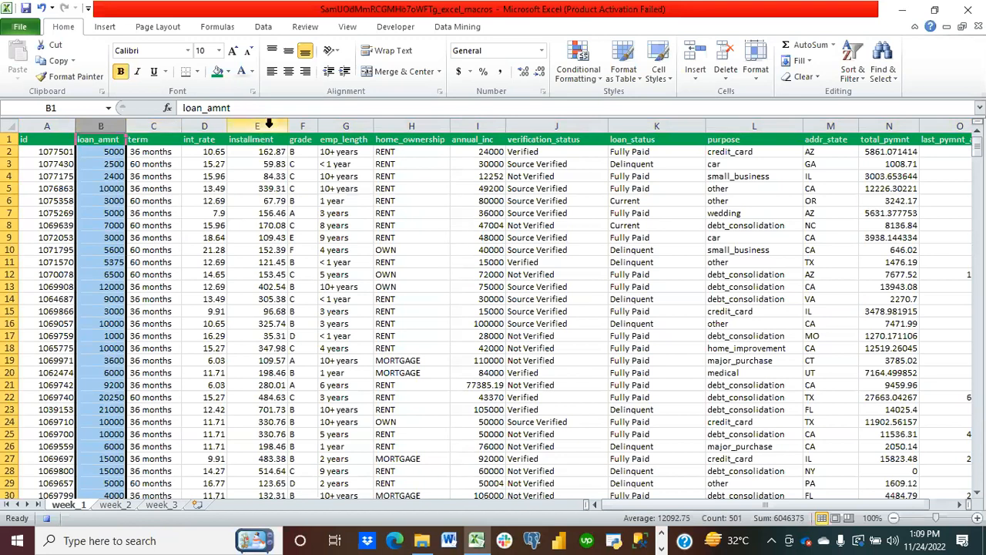
ctrl+click(269, 124)
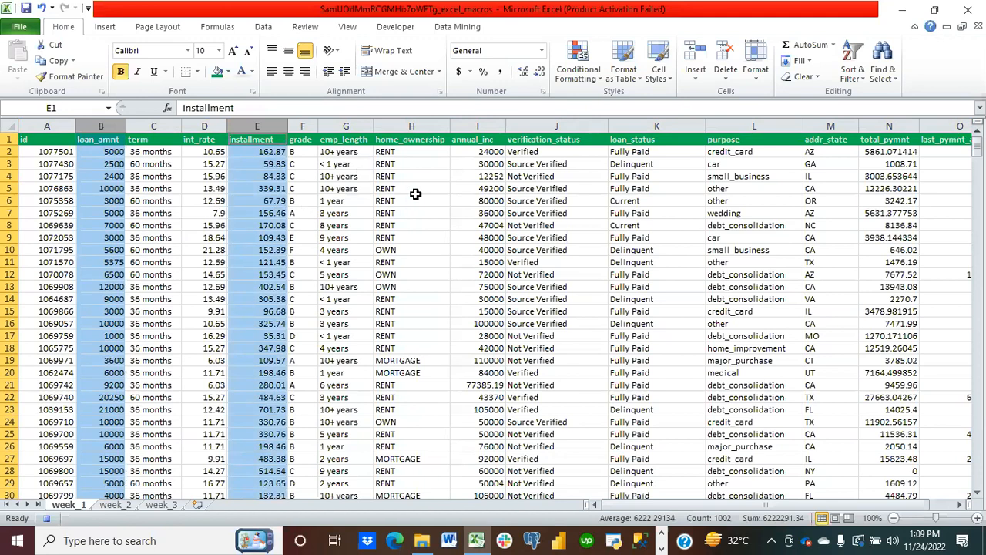
ctrl+click(473, 123)
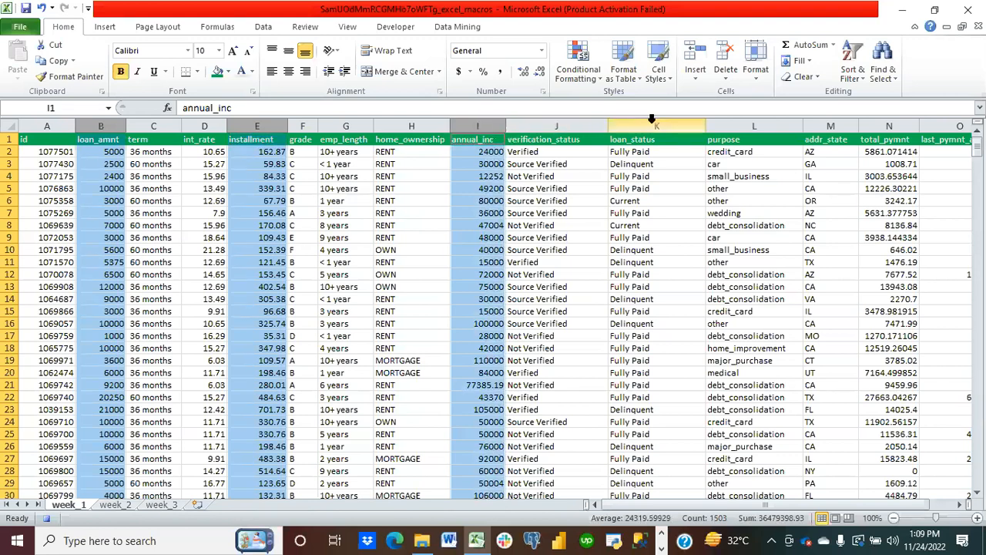
ctrl+click(890, 122)
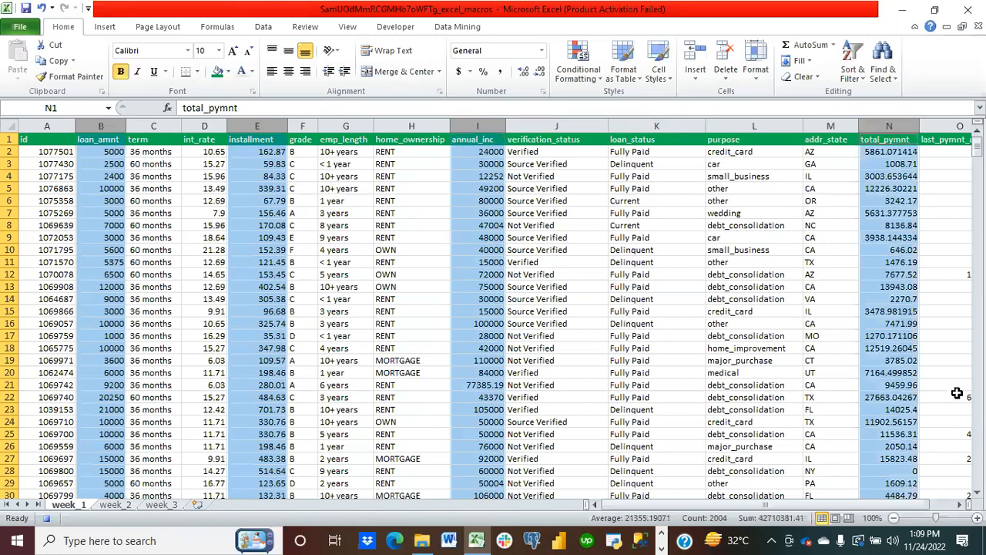
click(959, 505)
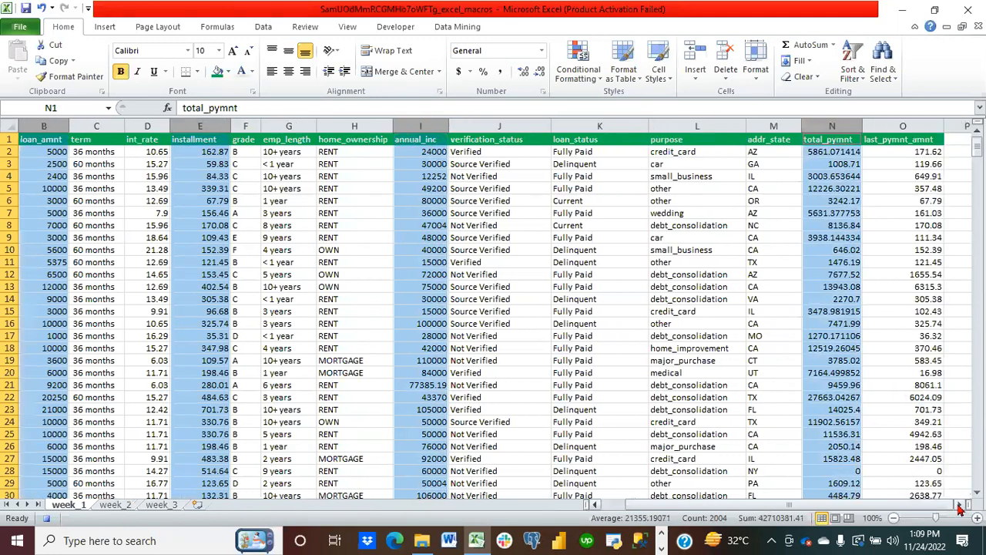
ctrl+click(899, 130)
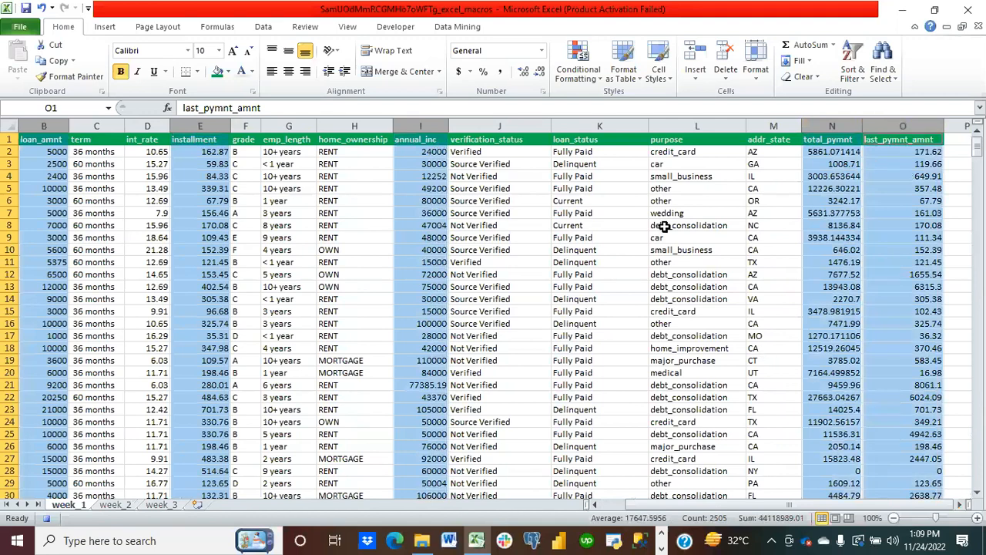
click(458, 72)
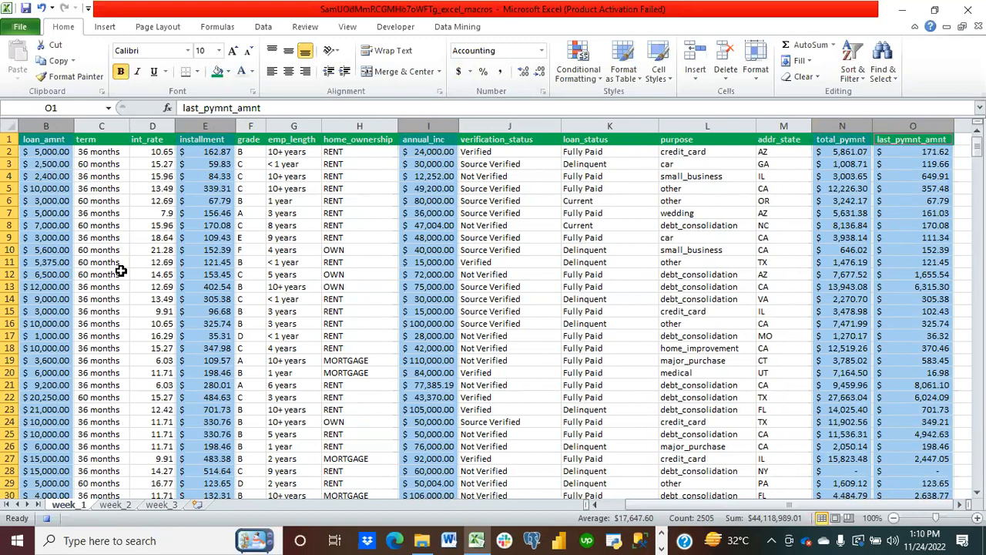
click(286, 298)
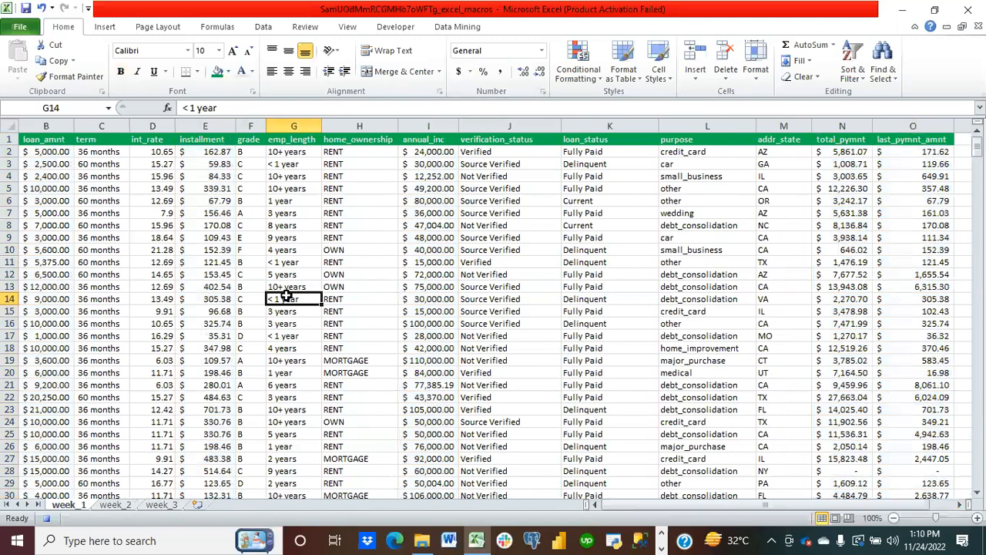
Delete the entire home_ownership column from week_1
scroll(286, 297, left, 1)
scroll(286, 298, down, 1)
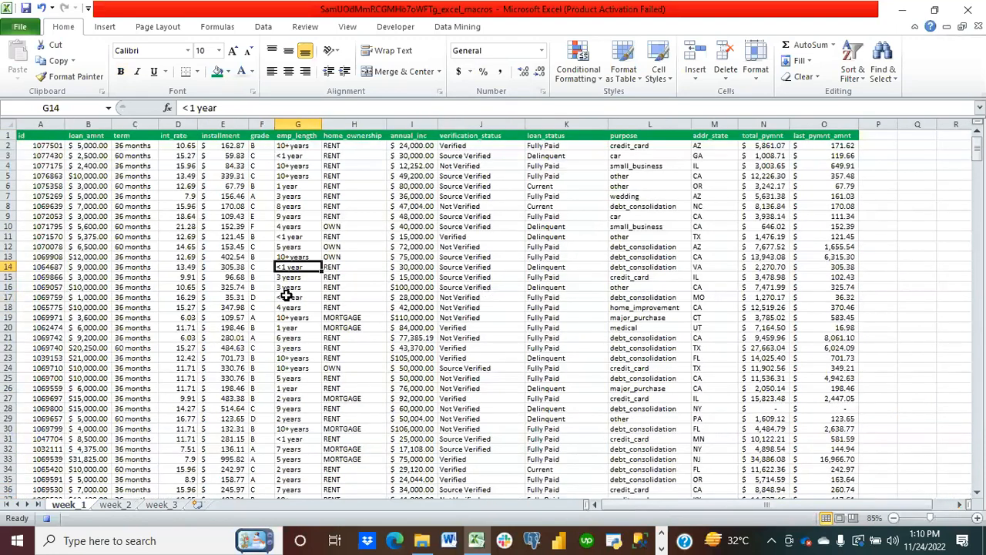
scroll(286, 297, up, 1)
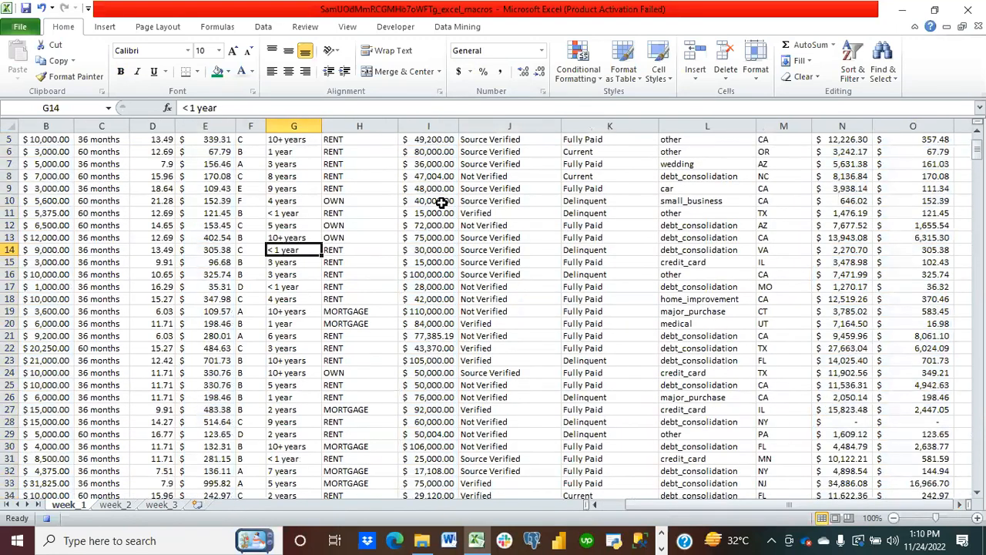
scroll(384, 339, up, 2)
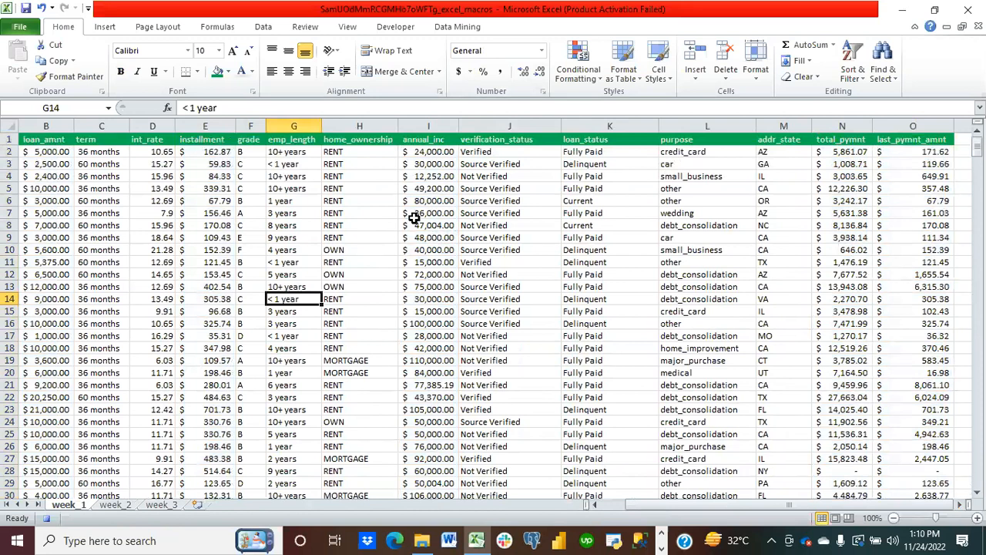
click(357, 127)
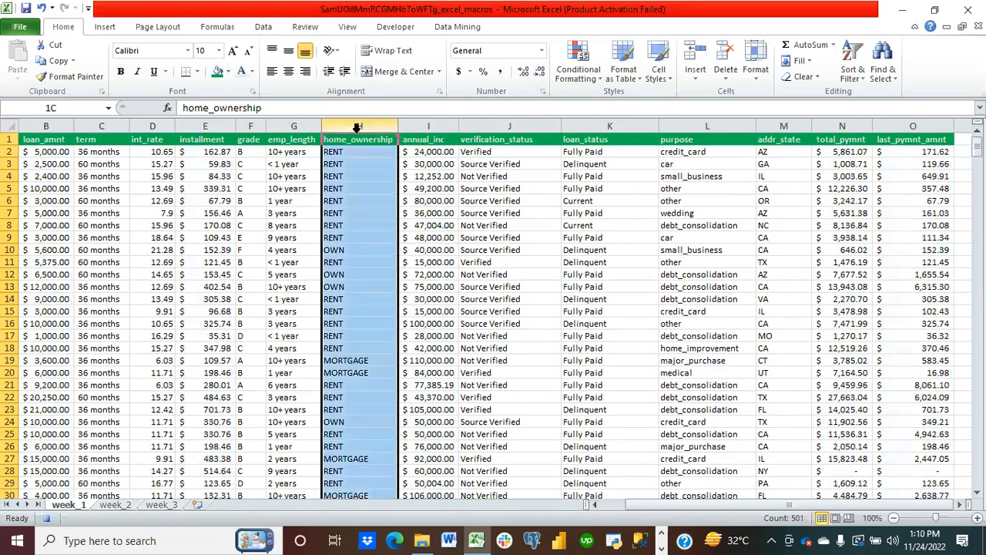
right_click(360, 257)
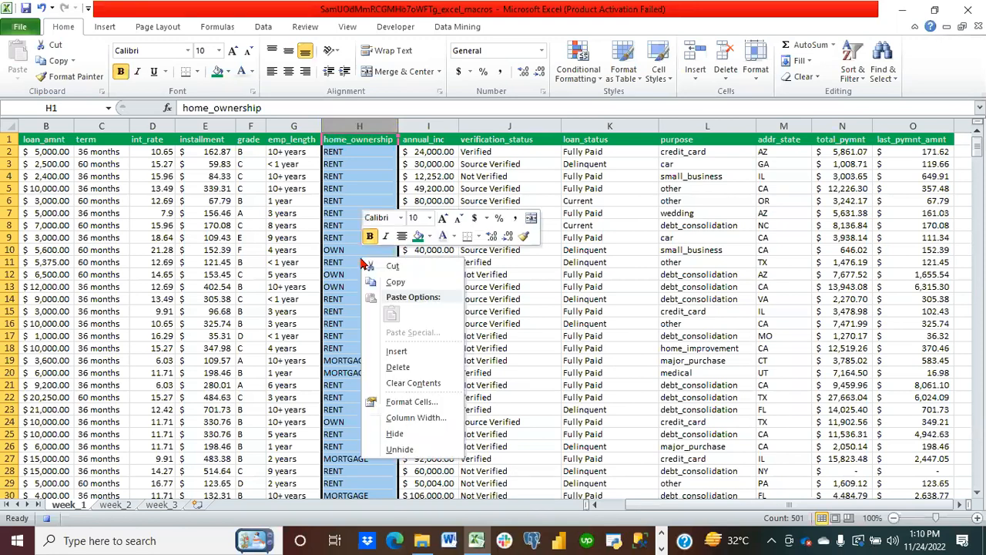
click(397, 368)
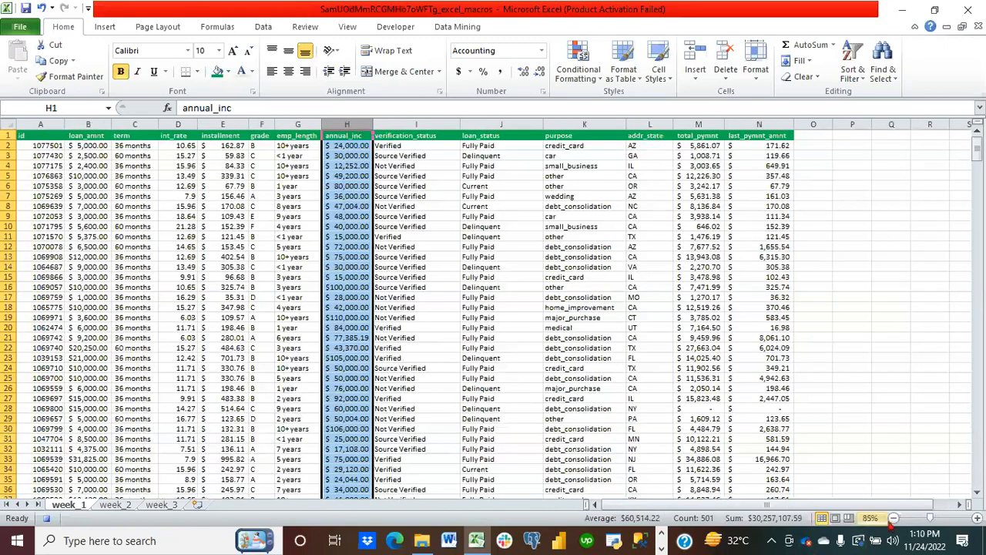
Insert an entire blank column before the term column on week_1
click(894, 518)
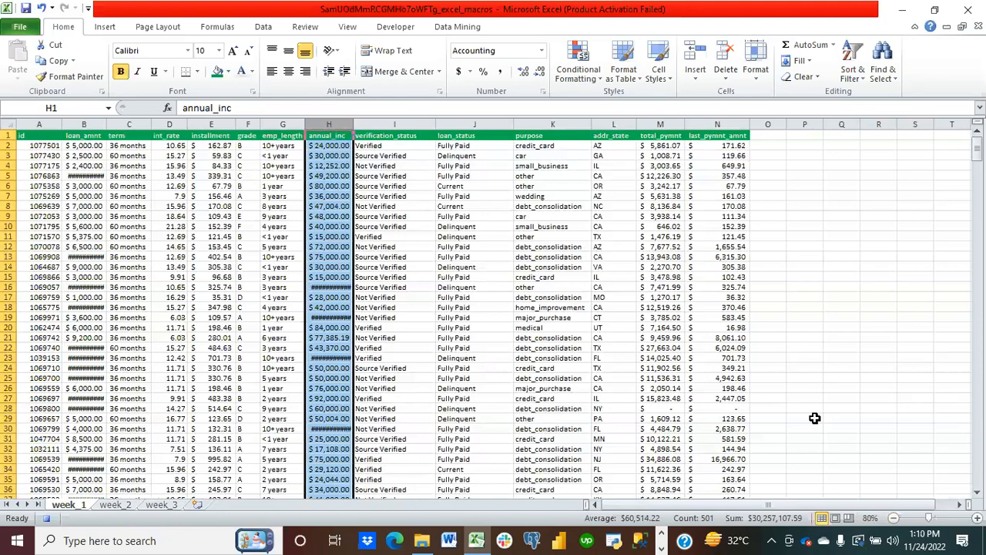
click(894, 517)
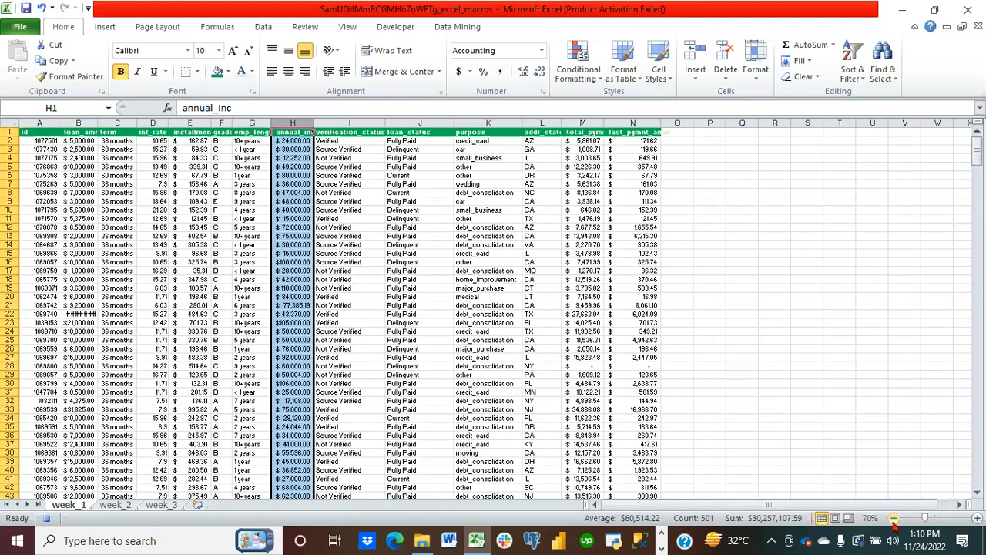
click(977, 518)
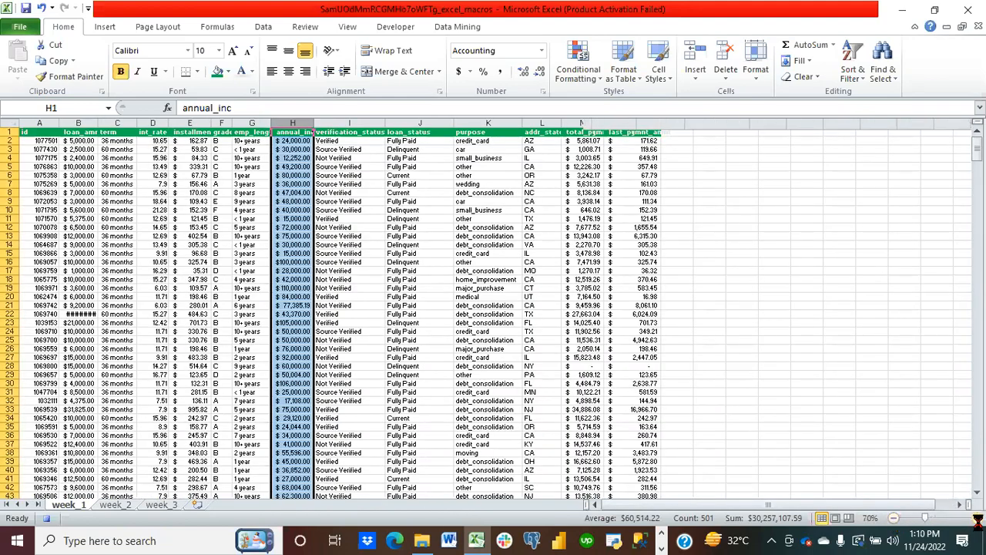
click(978, 518)
click(977, 517)
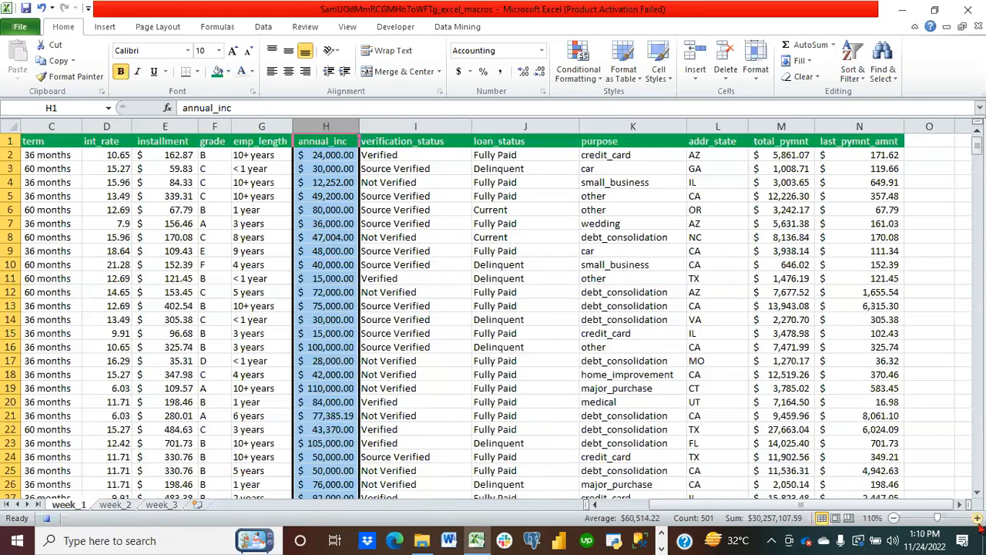
click(594, 505)
click(596, 507)
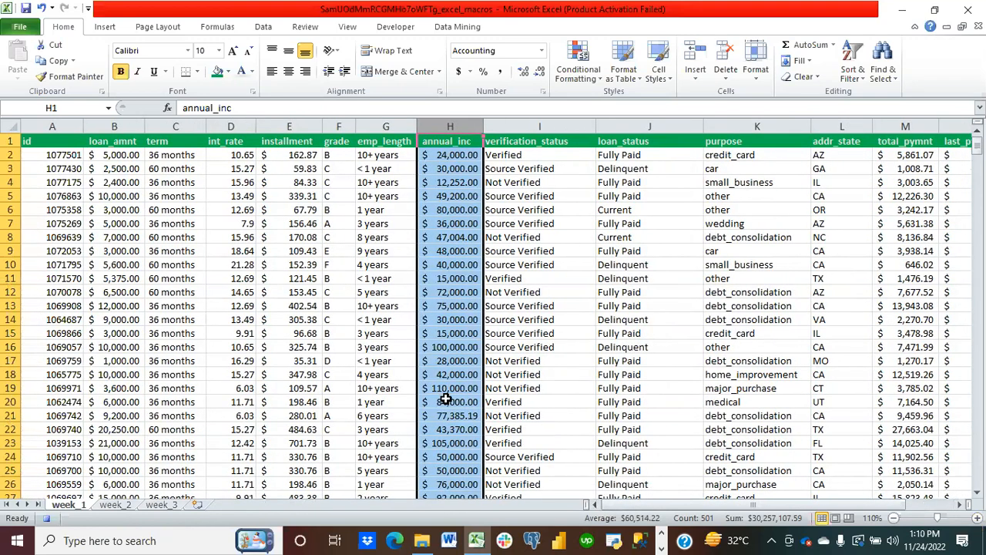
click(279, 278)
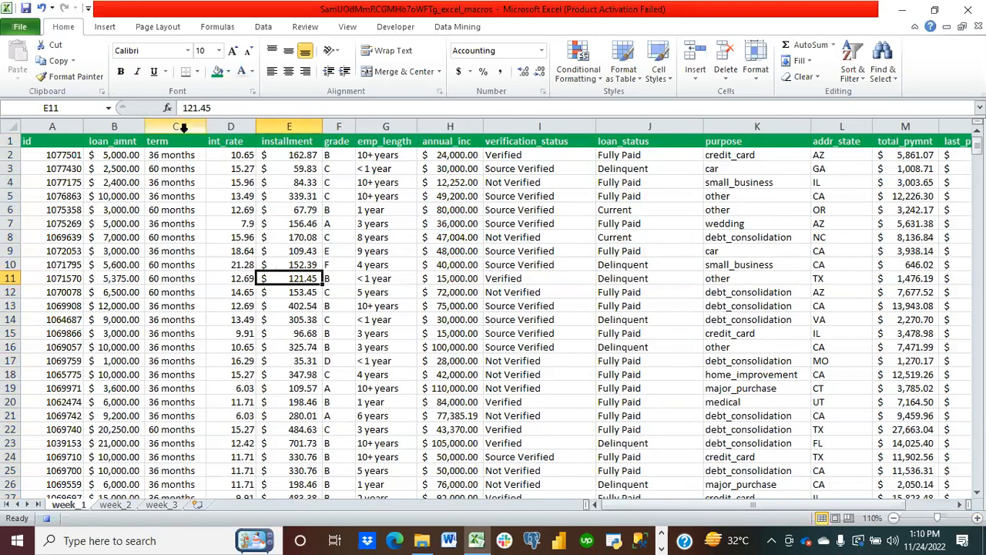
click(176, 155)
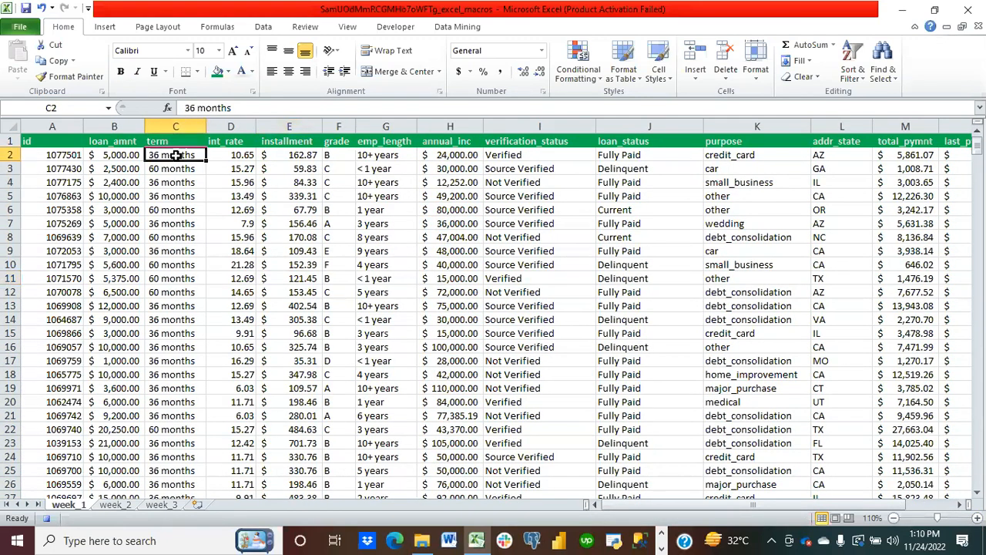
right_click(176, 155)
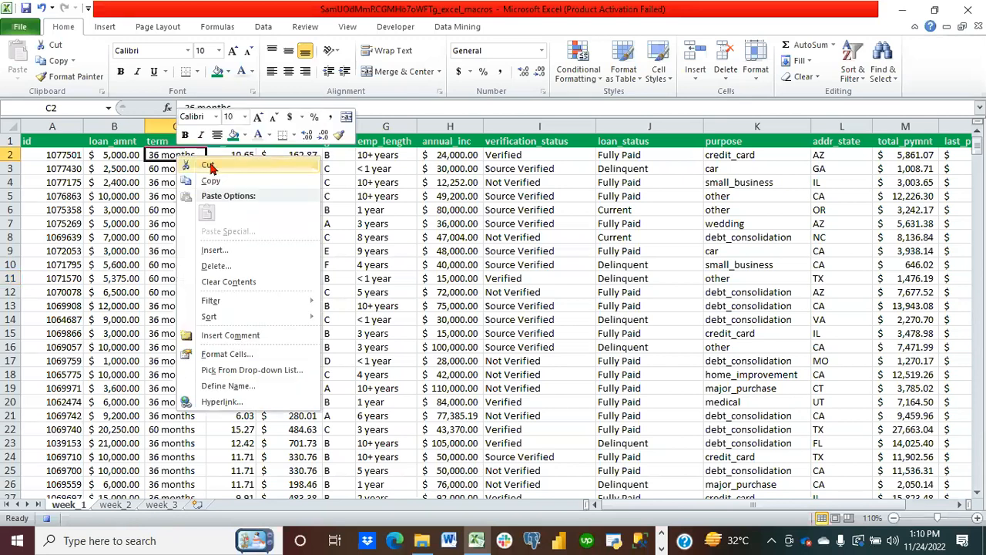
click(236, 255)
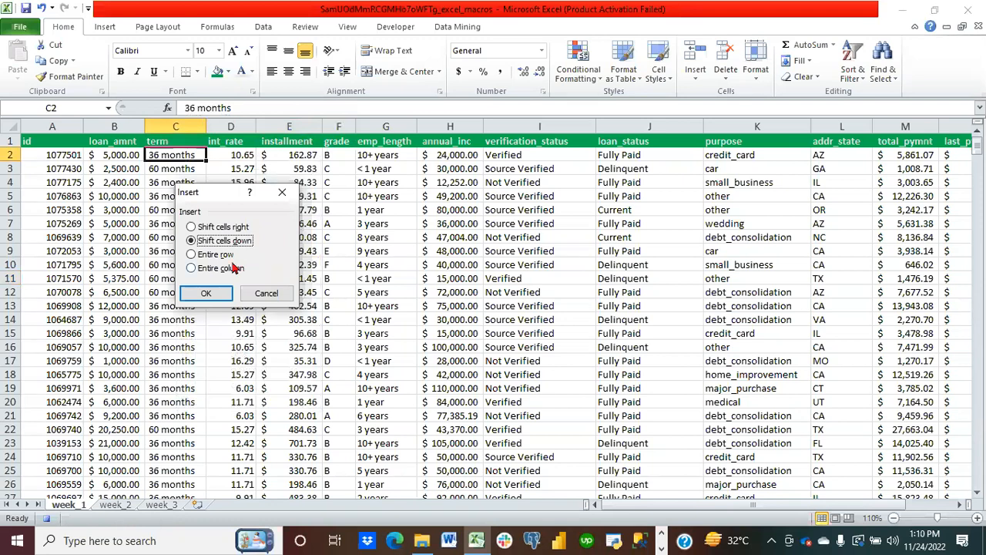
click(193, 267)
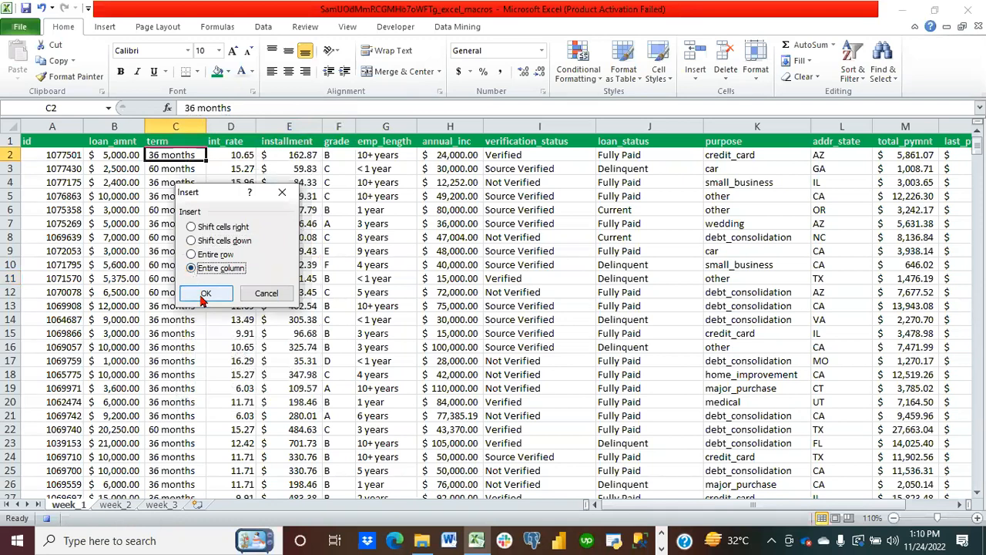
click(205, 297)
Enter the header debt_to_income in C1 and widen column C to fit the text
click(171, 138)
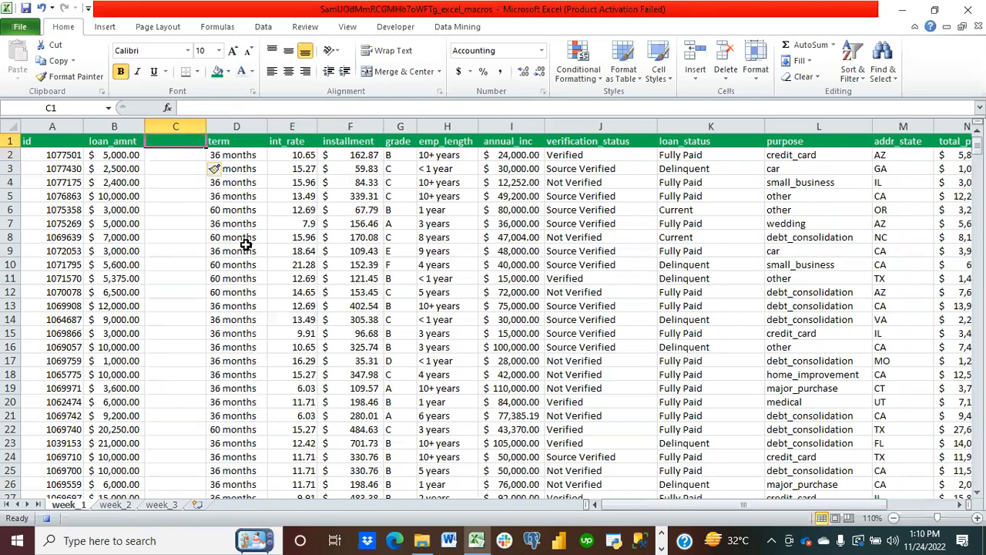
text(d)
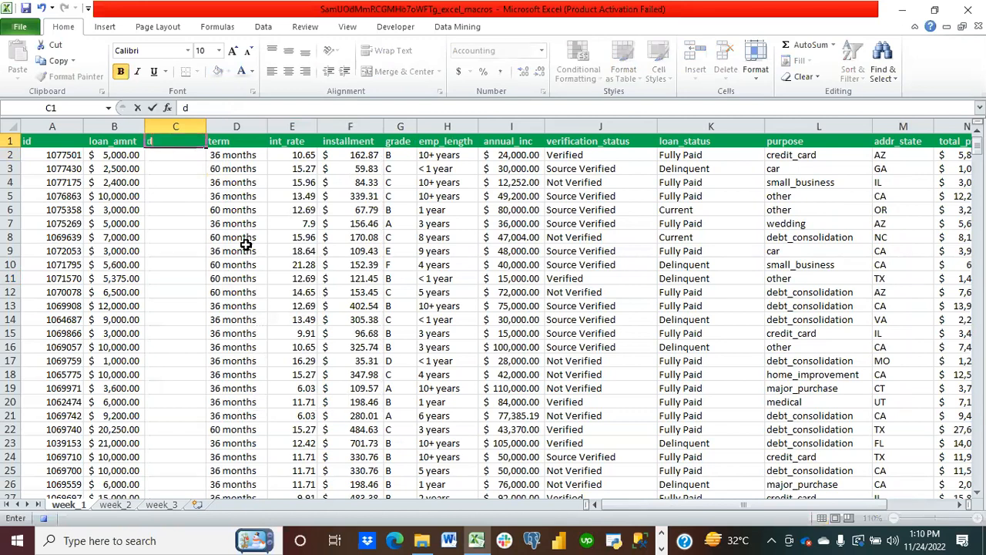
text(ebt_to_infom)
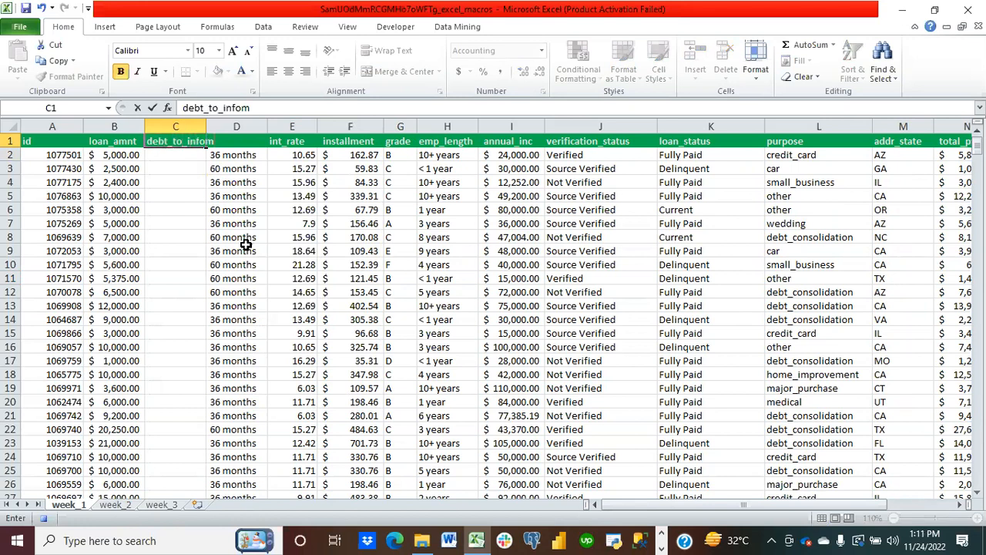
text(ome)
click(180, 225)
drag(200, 120, 220, 119)
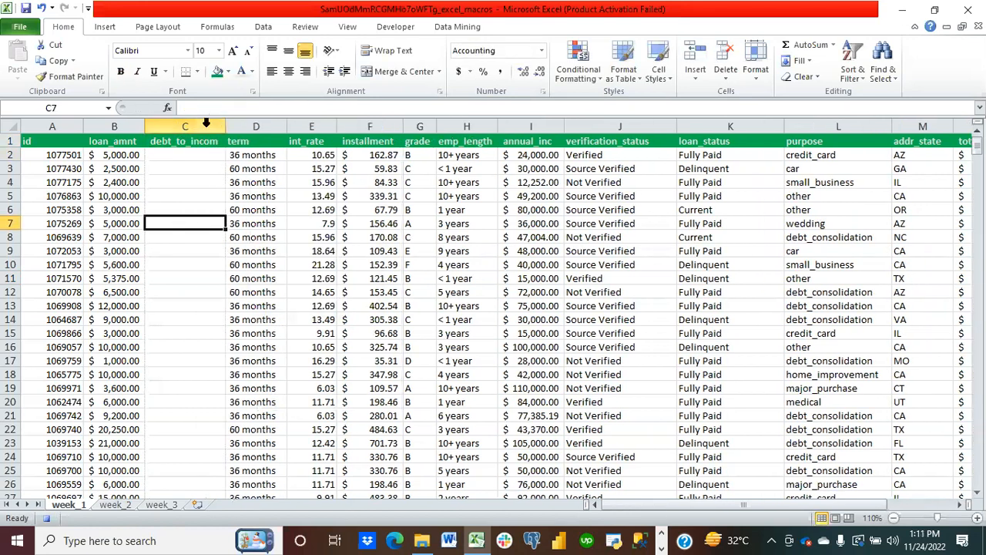
click(191, 159)
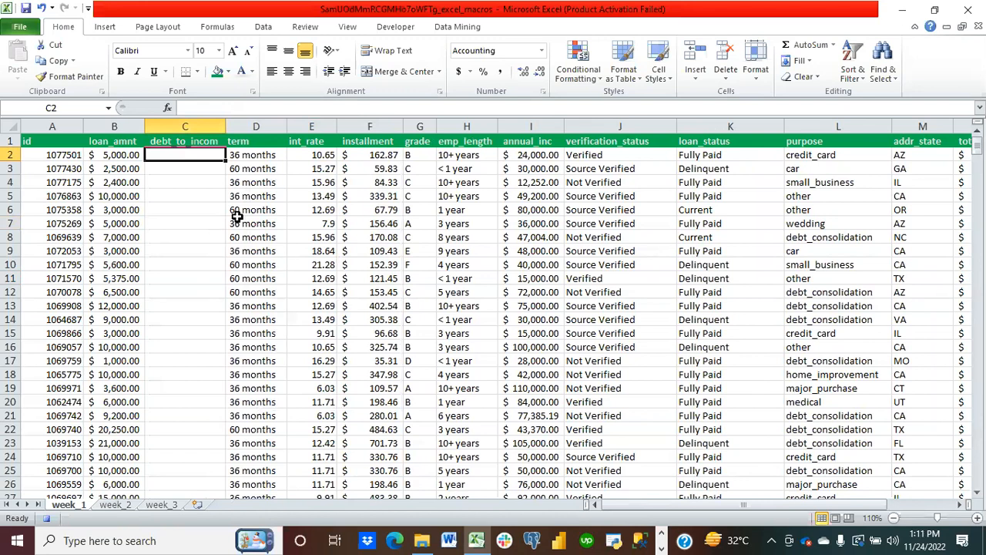
double_click(202, 136)
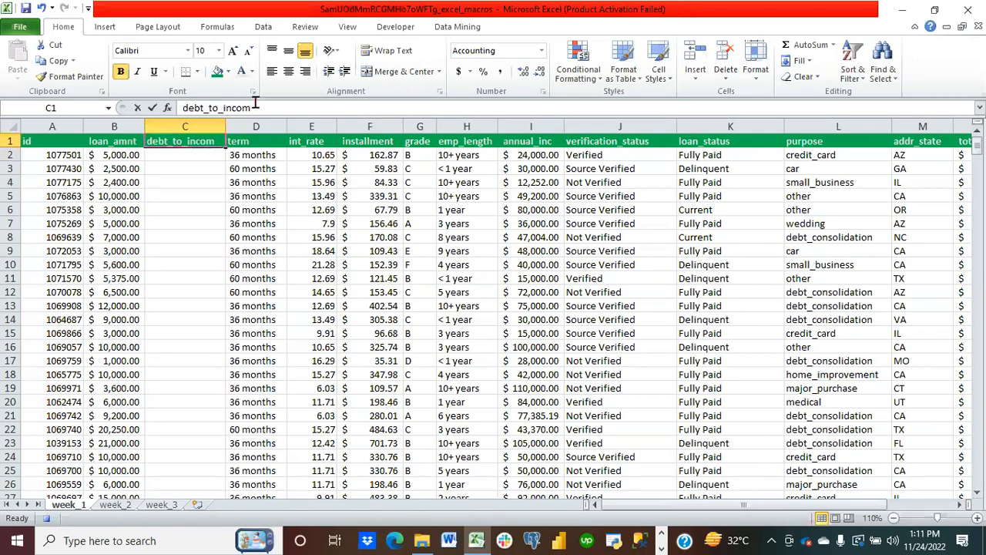
text(e)
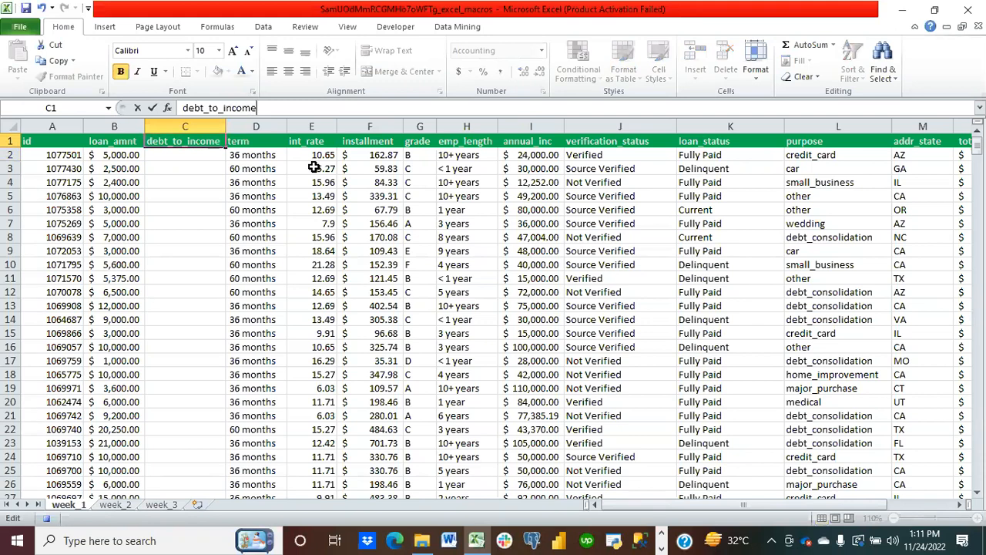
Enter the formula =F2/(I2/12) in C2 to divide the installment by the monthly income
click(202, 153)
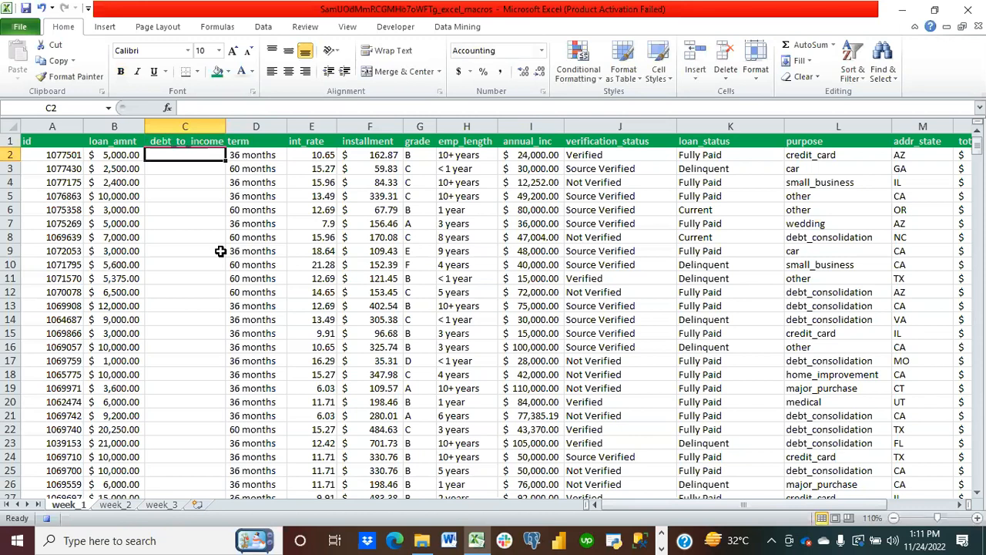
text(=)
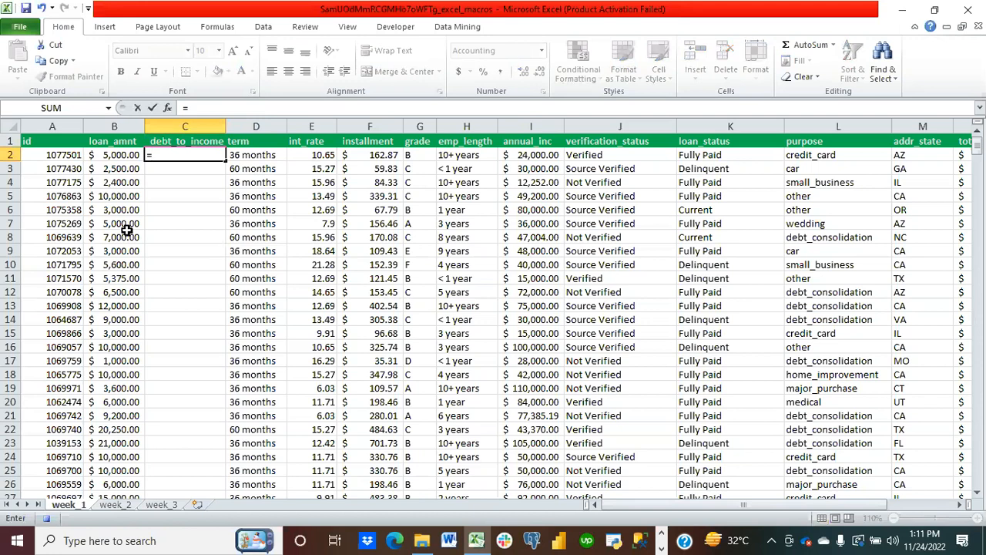
click(381, 156)
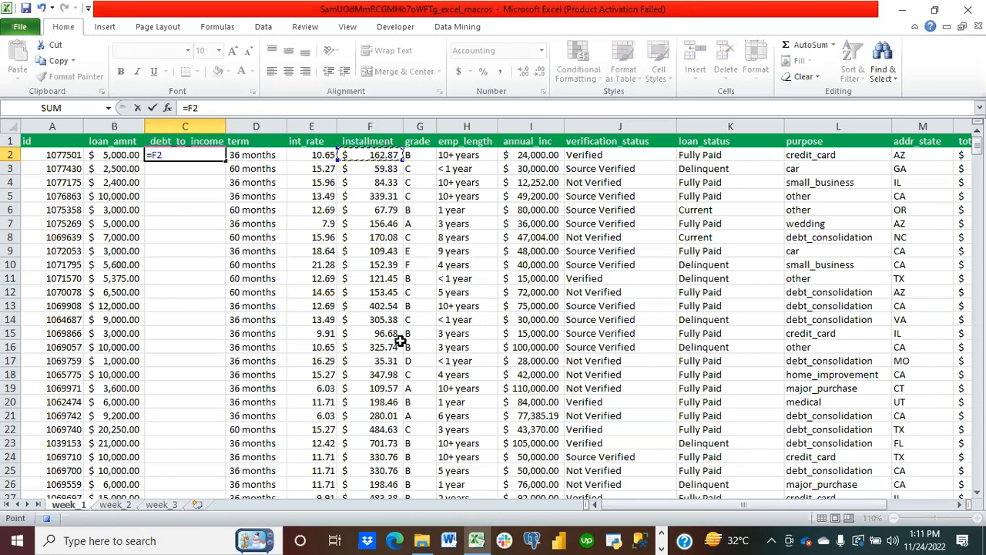
text(/()
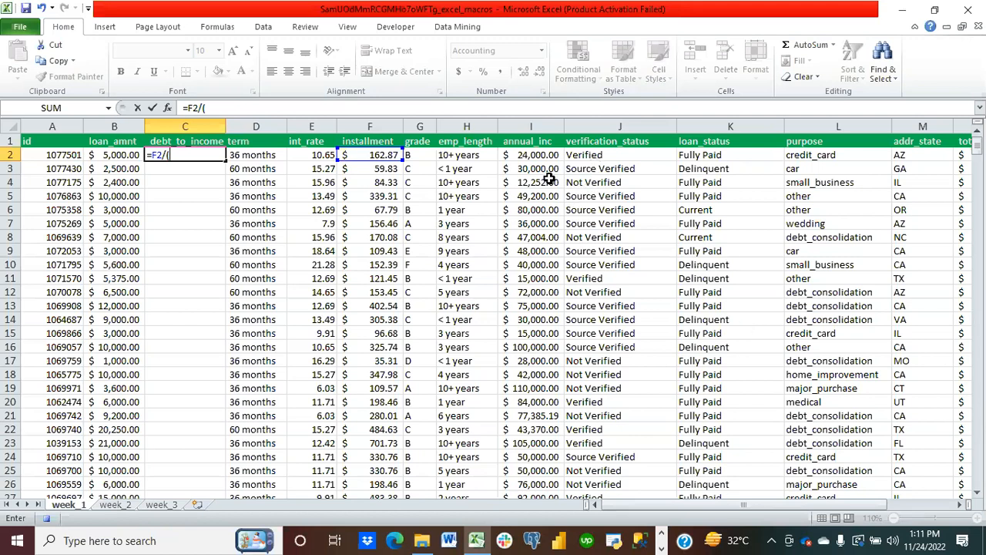
click(535, 155)
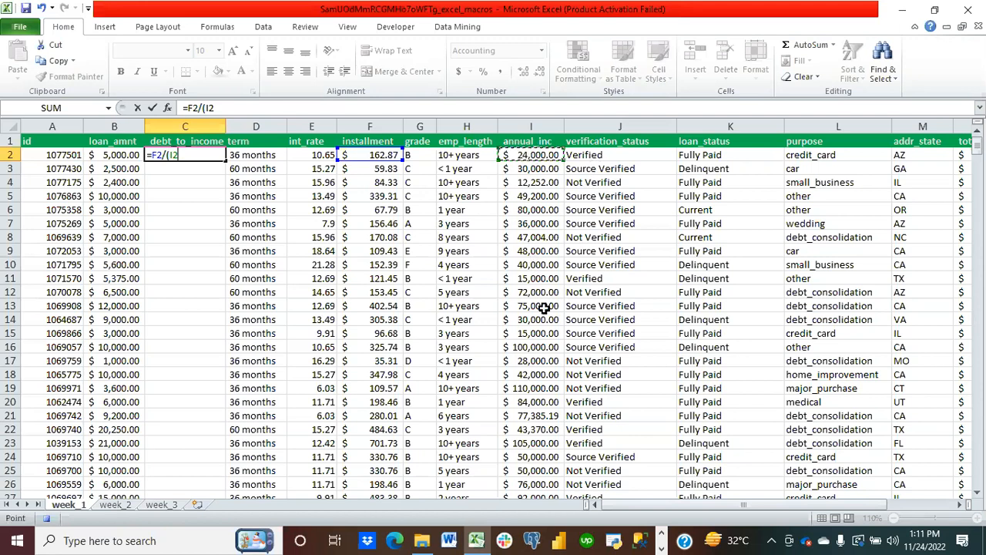
text(/12))
key(Return)
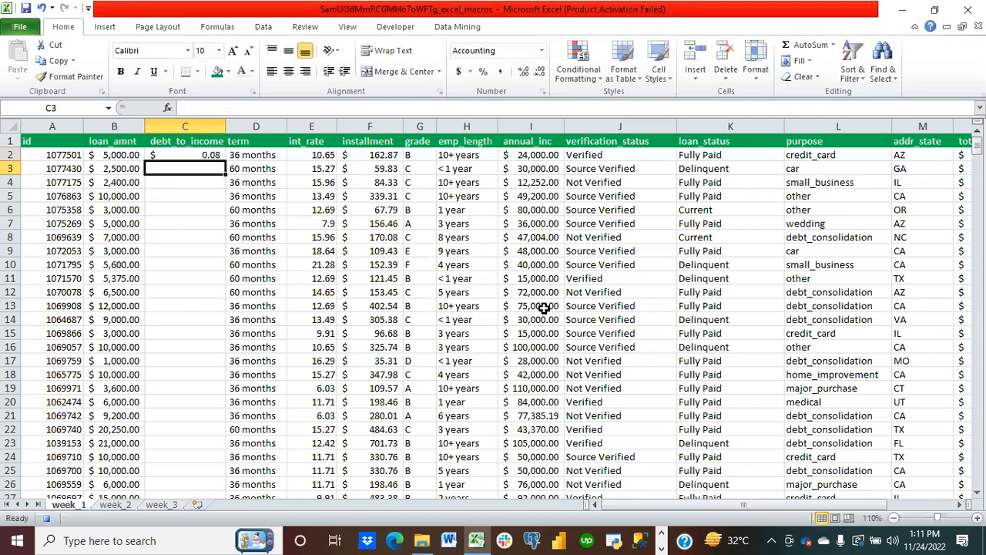
Format C2 as a percentage and fill its formula down the whole debt_to_income column
click(211, 154)
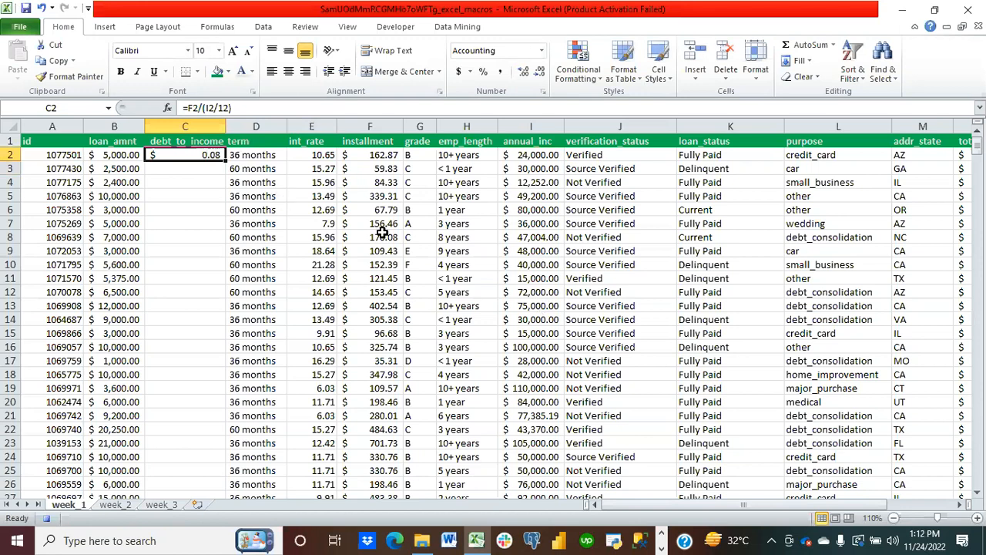
click(484, 71)
double_click(223, 160)
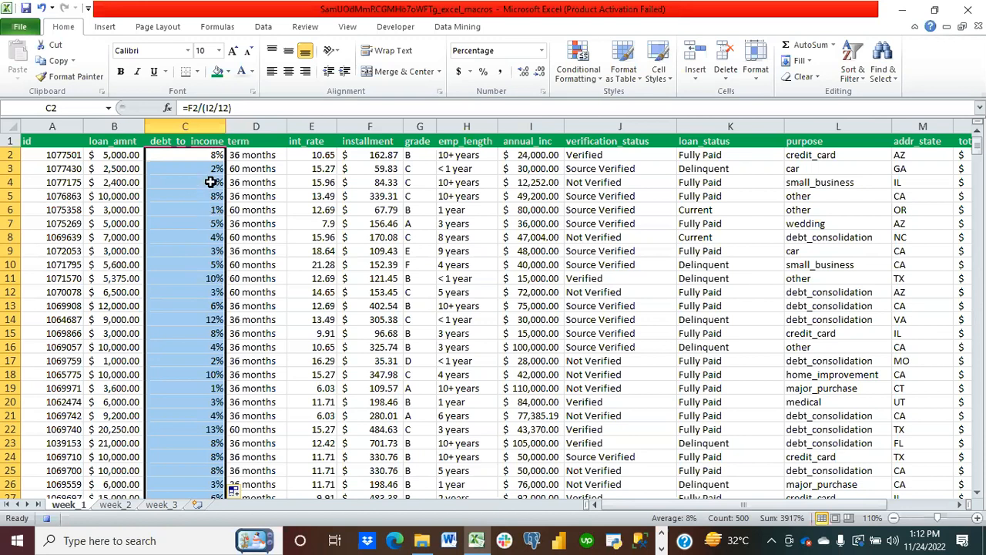
Sort the whole table by debt_to_income values from largest to smallest, expanding the selection to all columns
click(262, 28)
click(332, 62)
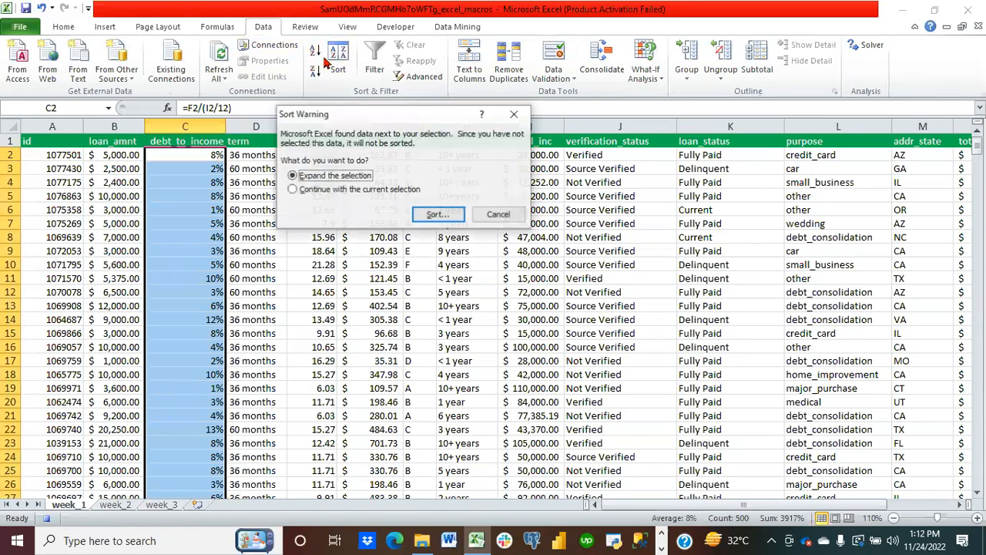
click(432, 215)
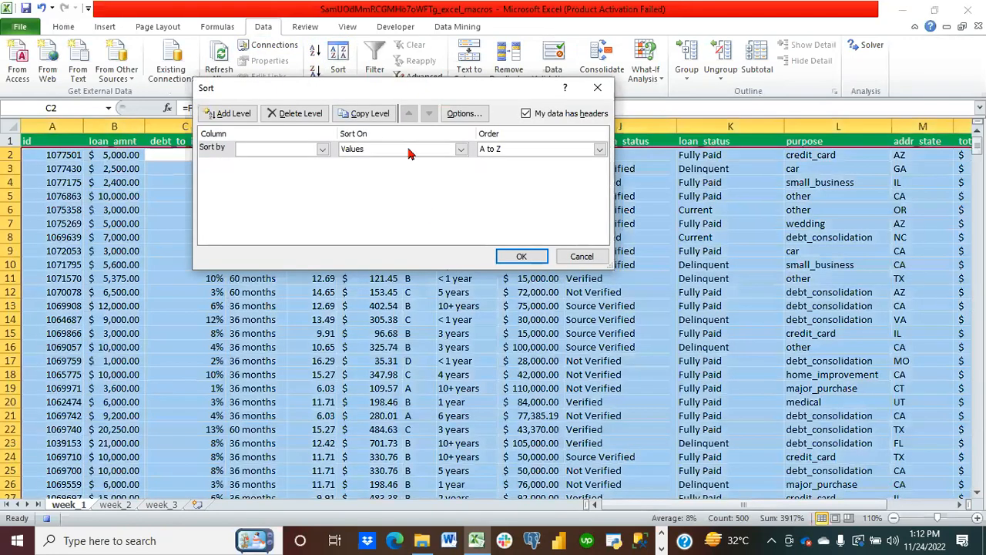
click(322, 149)
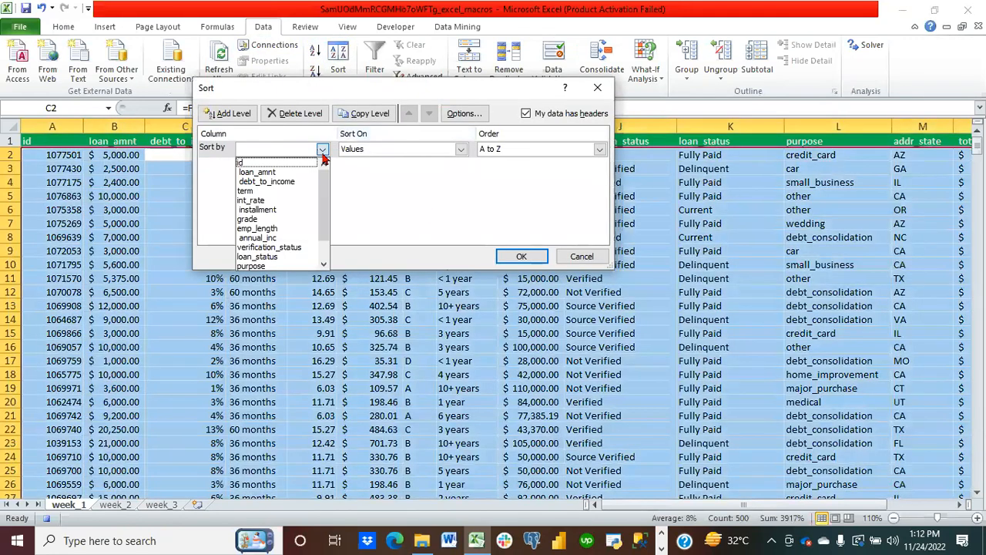
click(296, 182)
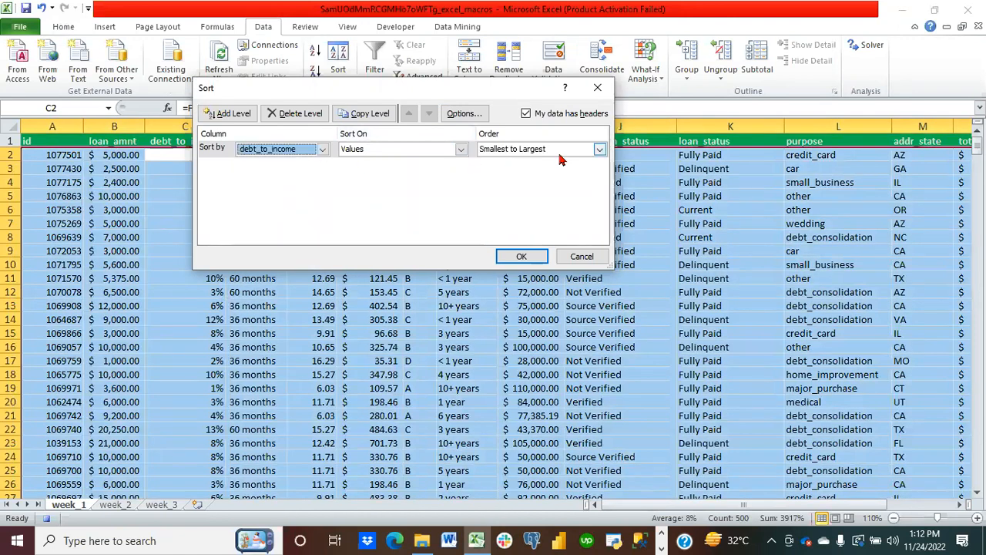
click(600, 149)
click(561, 173)
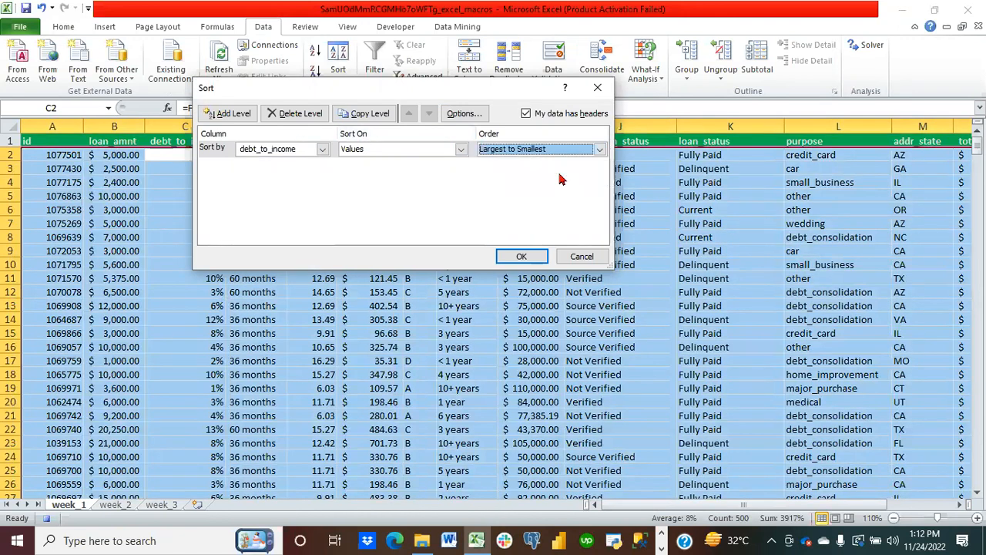
click(518, 255)
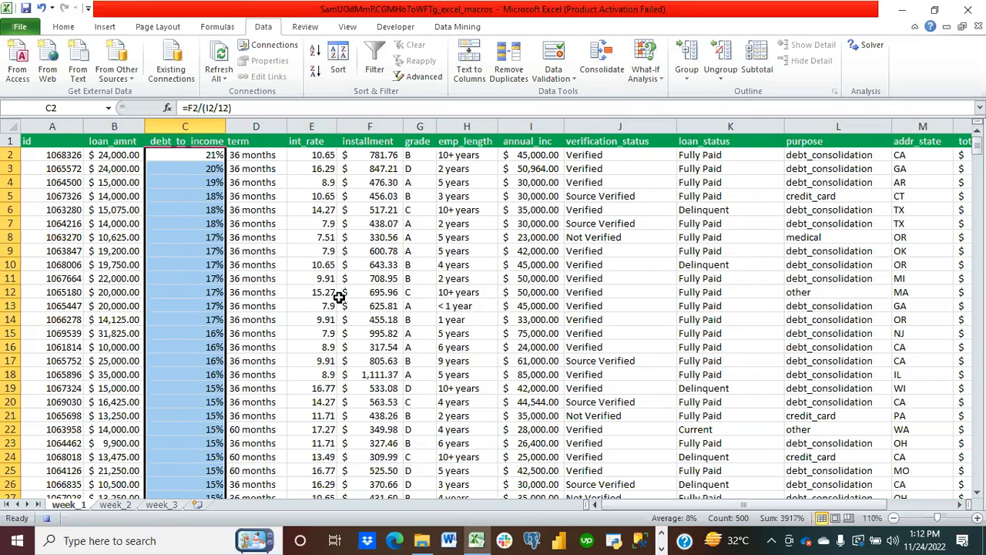
Replace every Delinquent entry in the loan_status column with Charged Off
click(721, 125)
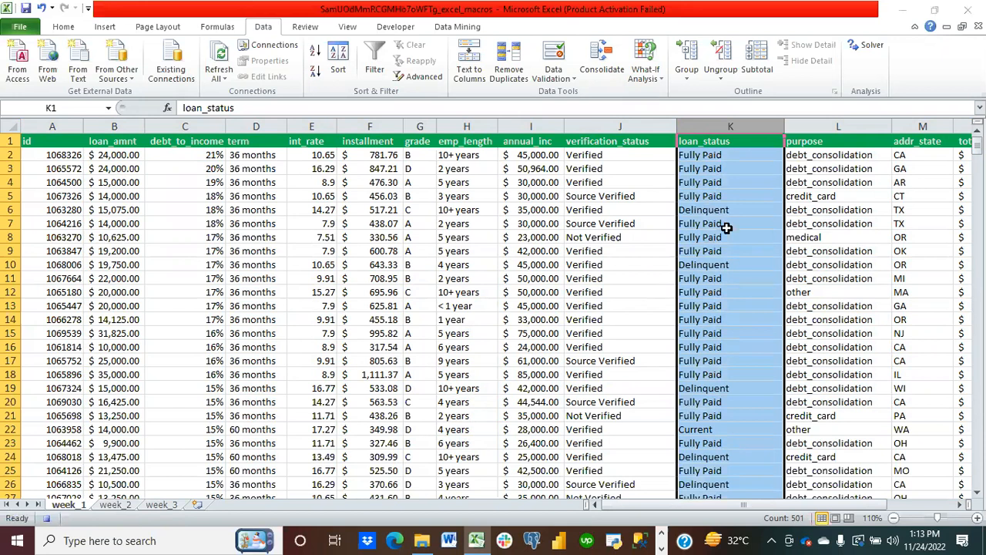
key(ctrl+f)
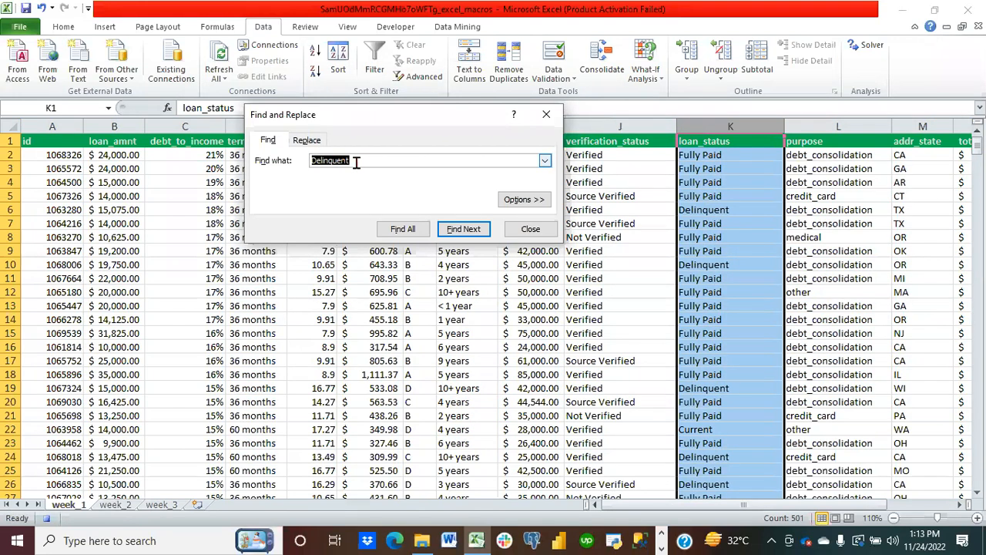
click(314, 142)
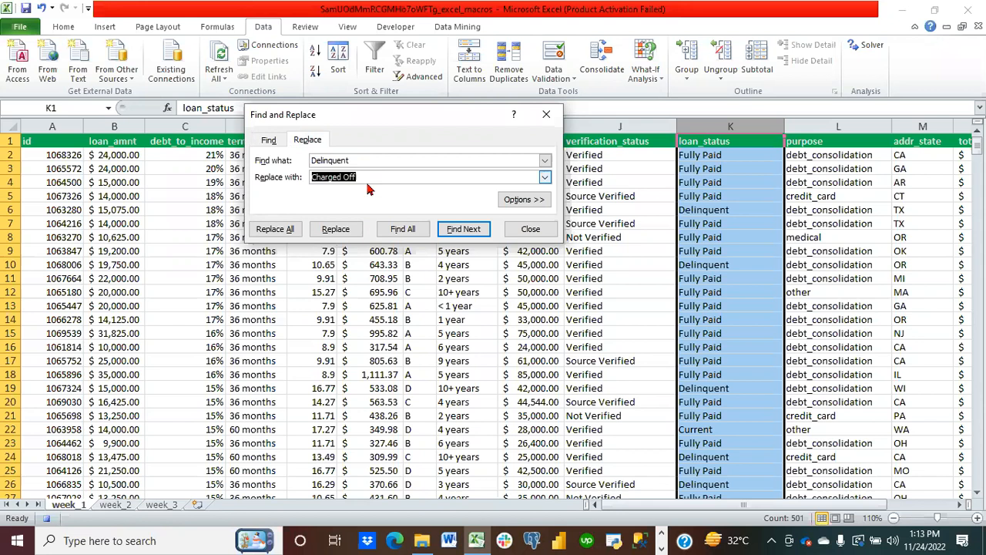
click(275, 230)
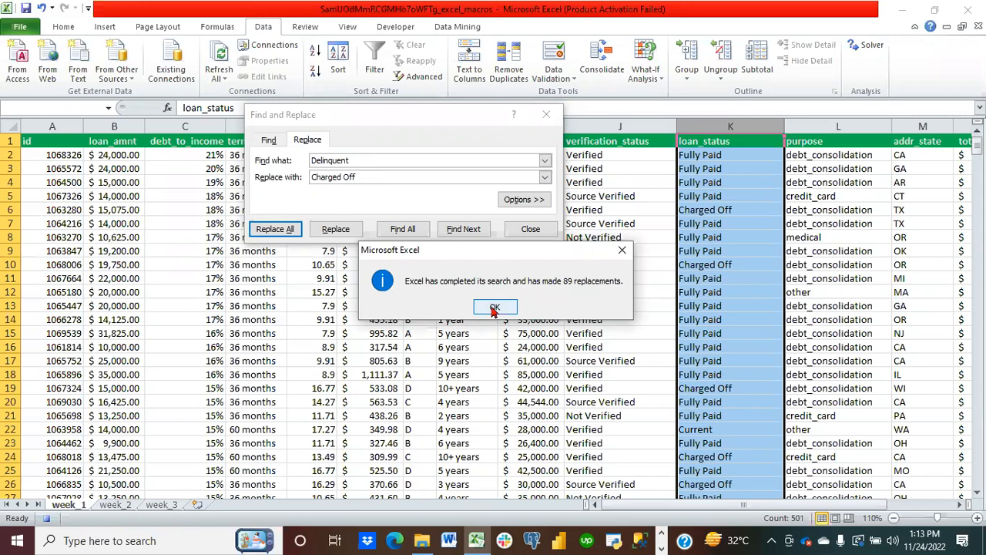
Close Find and Replace, then highlight loan_status cells equal to Charged Off with Light Red Fill with Dark Red Text
click(494, 307)
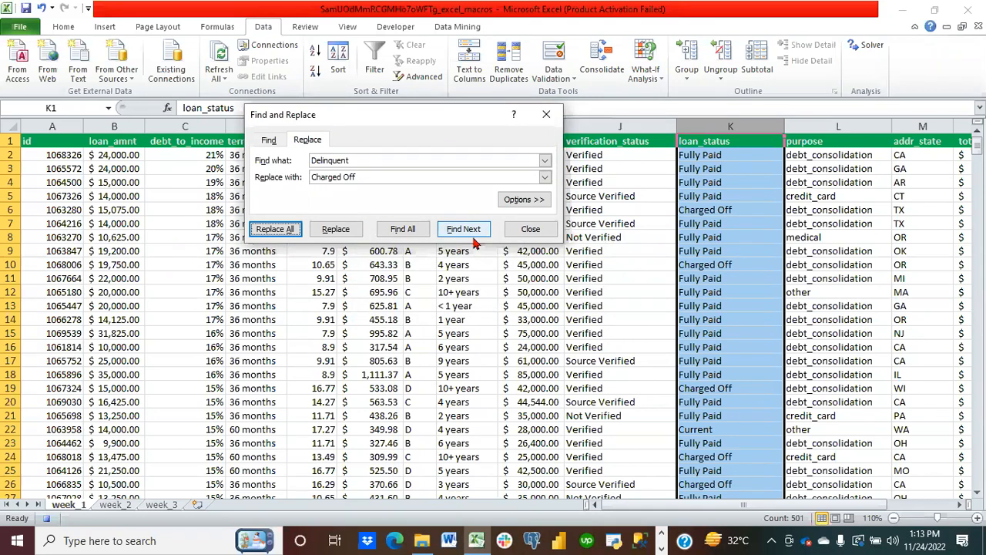
click(524, 233)
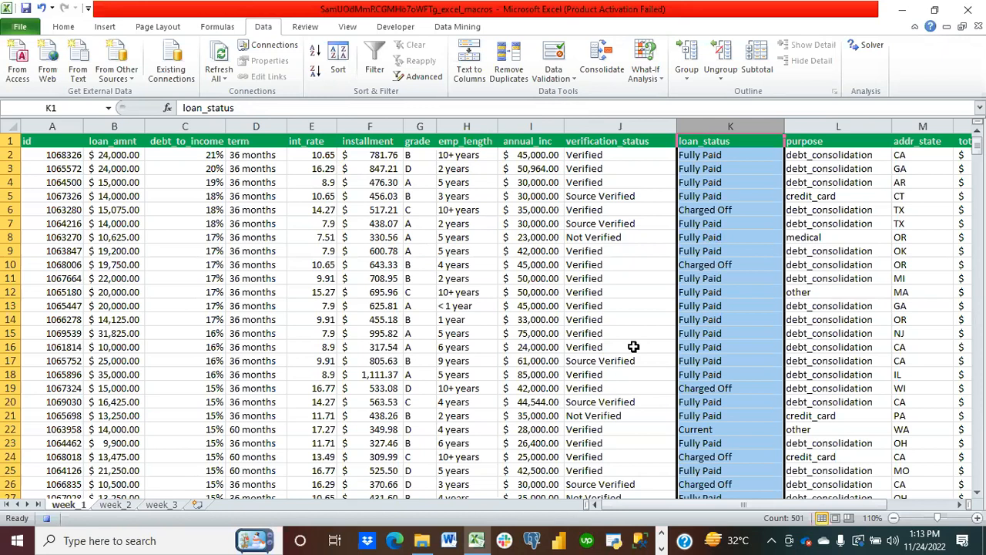
click(64, 27)
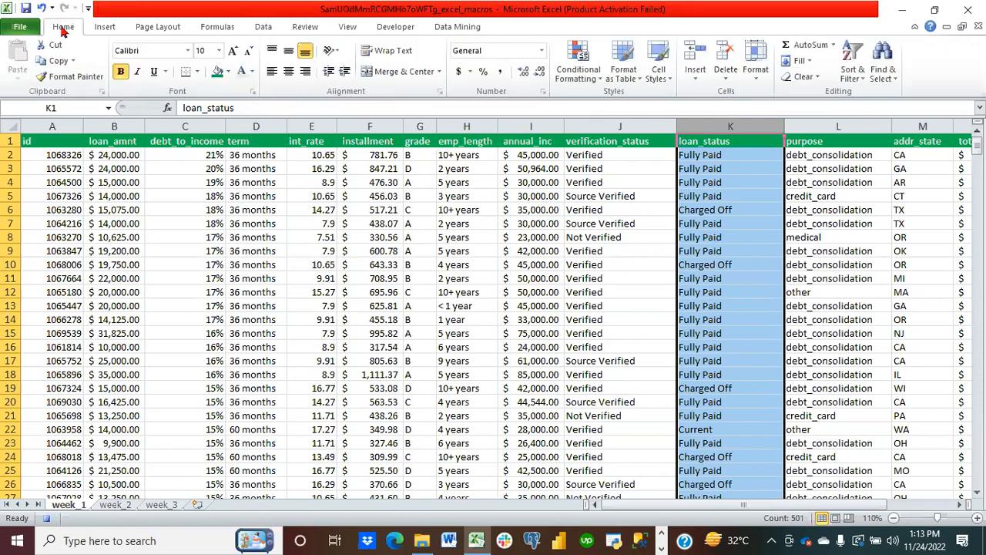
click(591, 80)
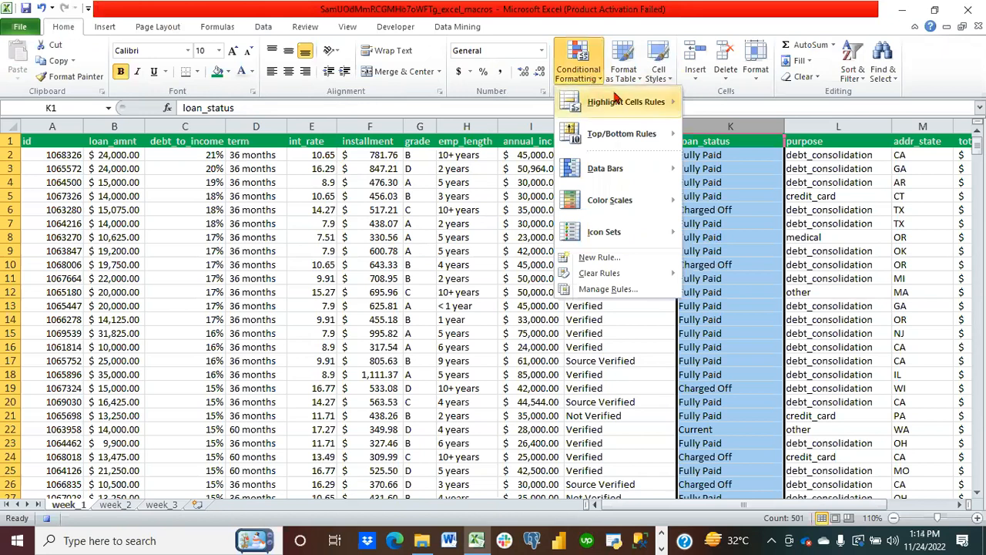
mouse_move(617, 95)
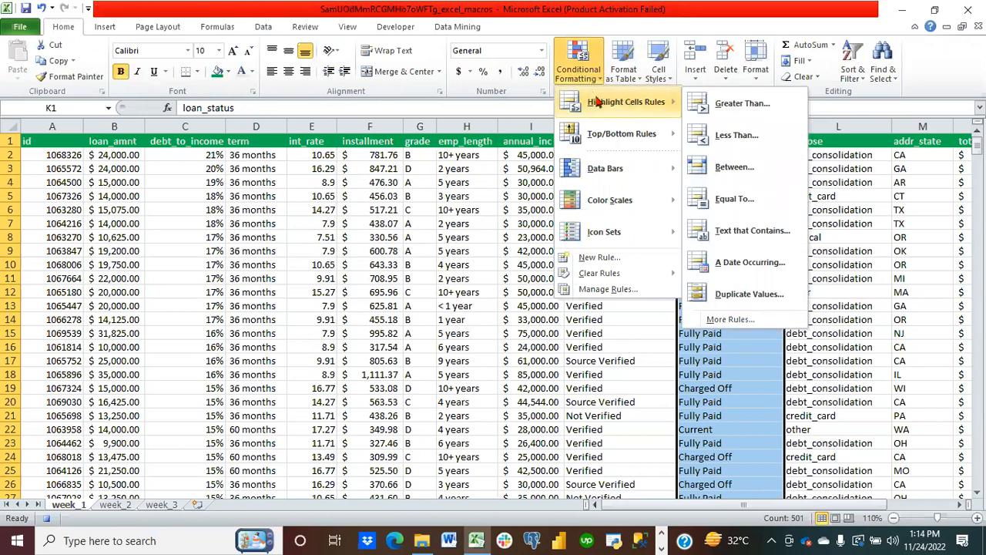
click(733, 202)
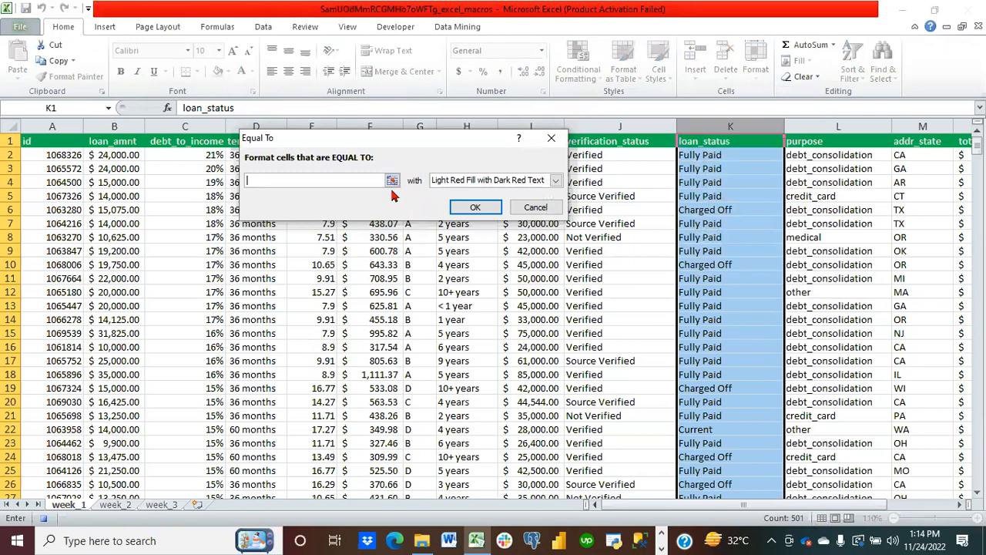
text(Charged Off)
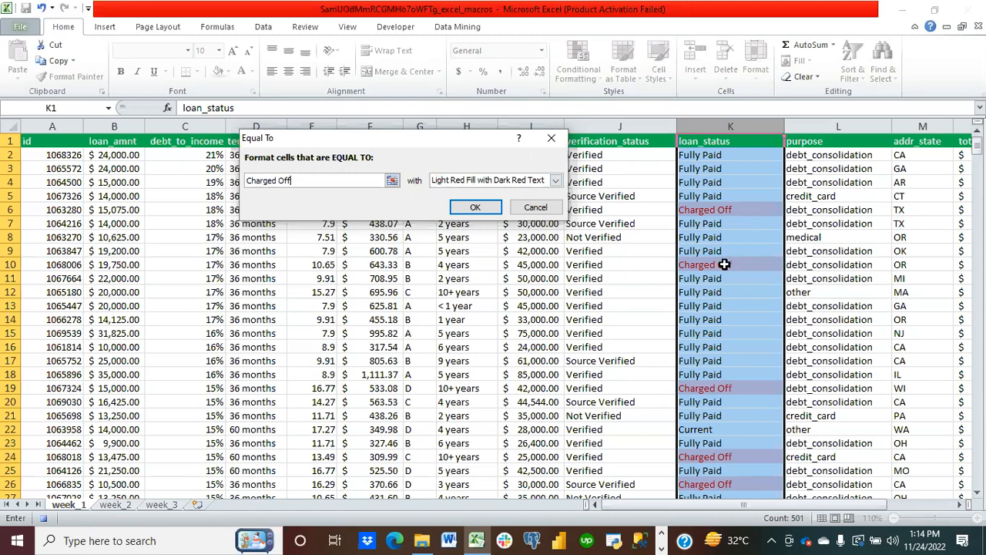
click(555, 181)
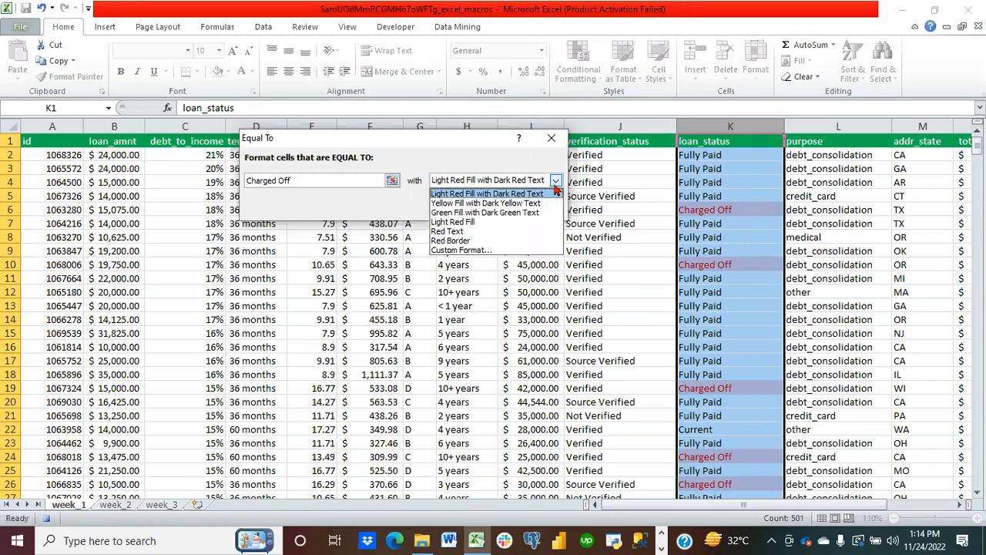
click(511, 194)
click(475, 210)
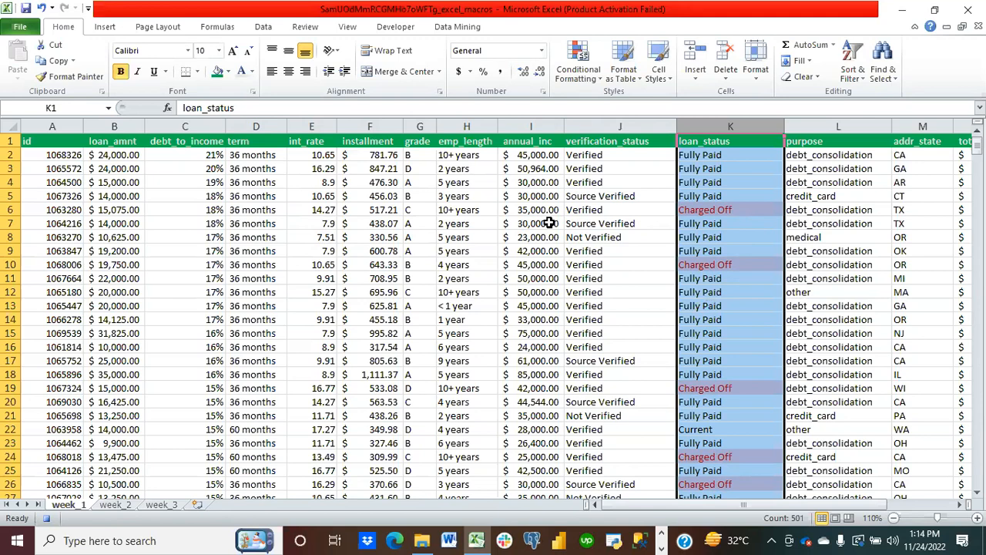
Select the whole table and autofit the widths of the loan_status, id, addr_state and verification_status columns
click(522, 207)
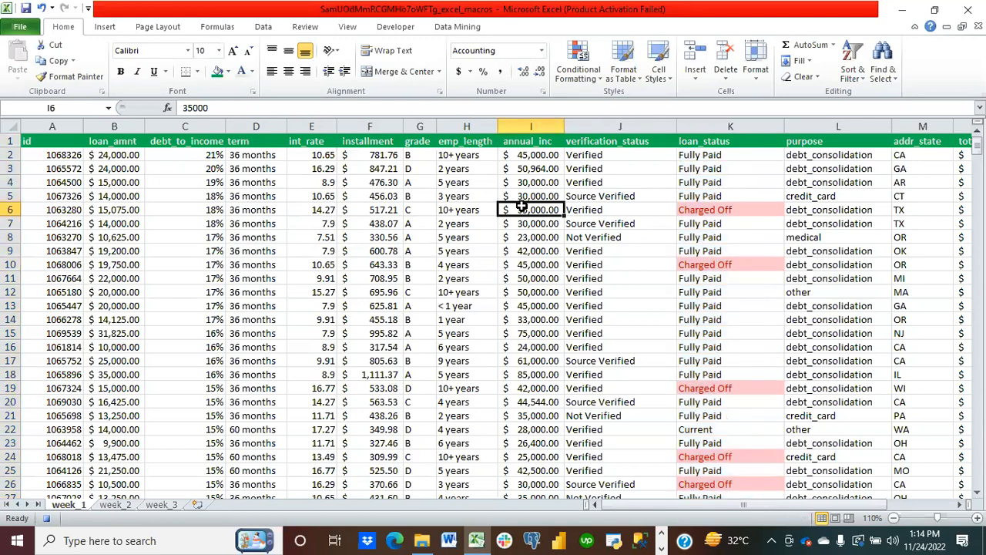
key(ctrl+a)
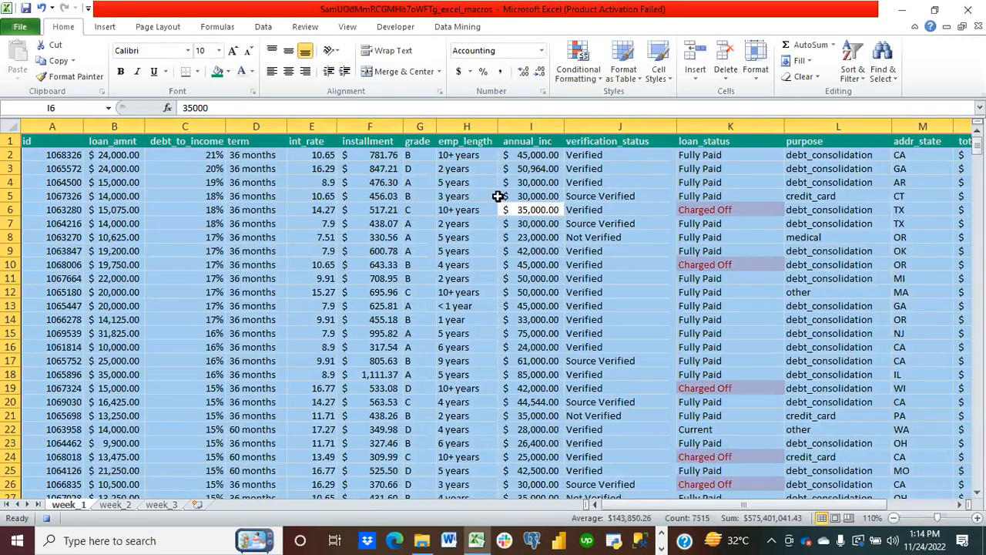
double_click(783, 128)
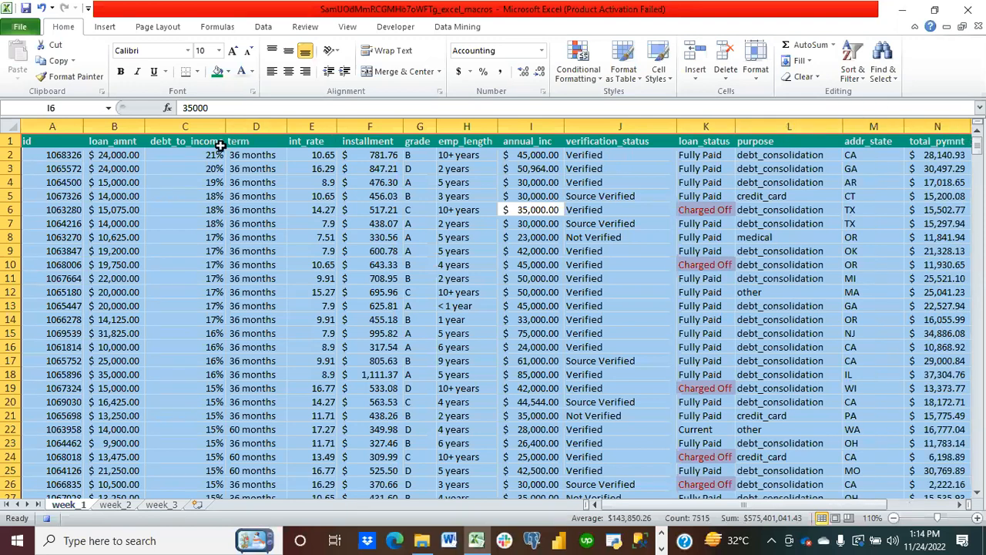
double_click(82, 127)
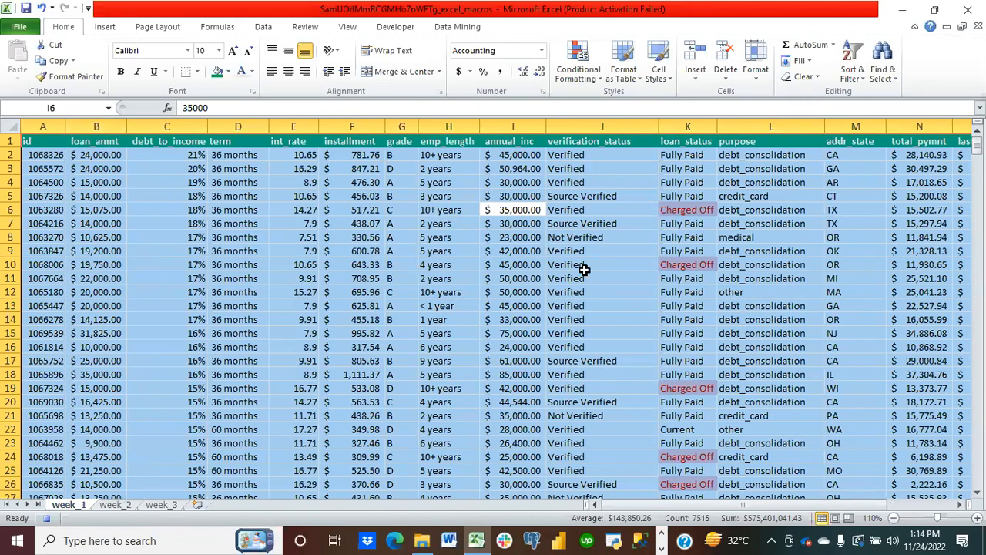
double_click(885, 128)
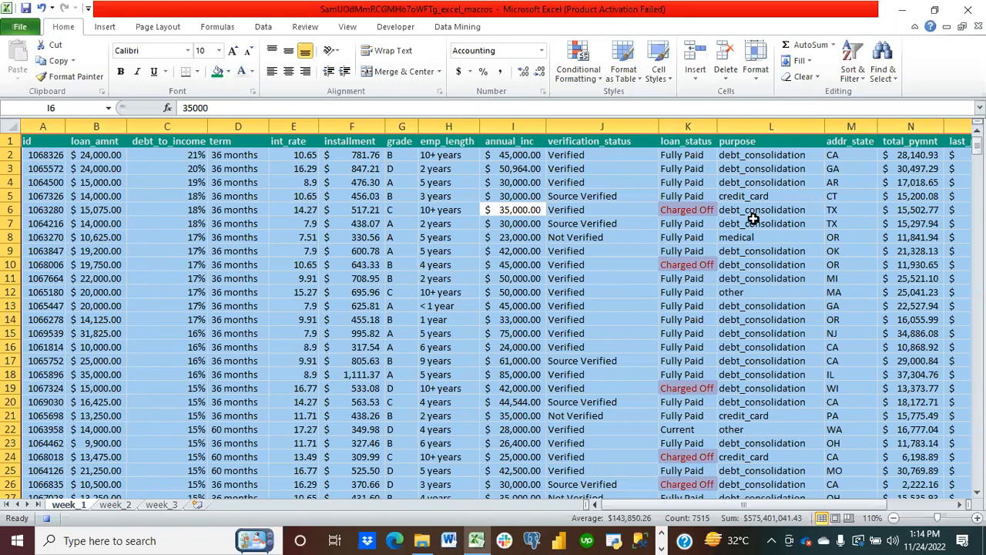
double_click(659, 127)
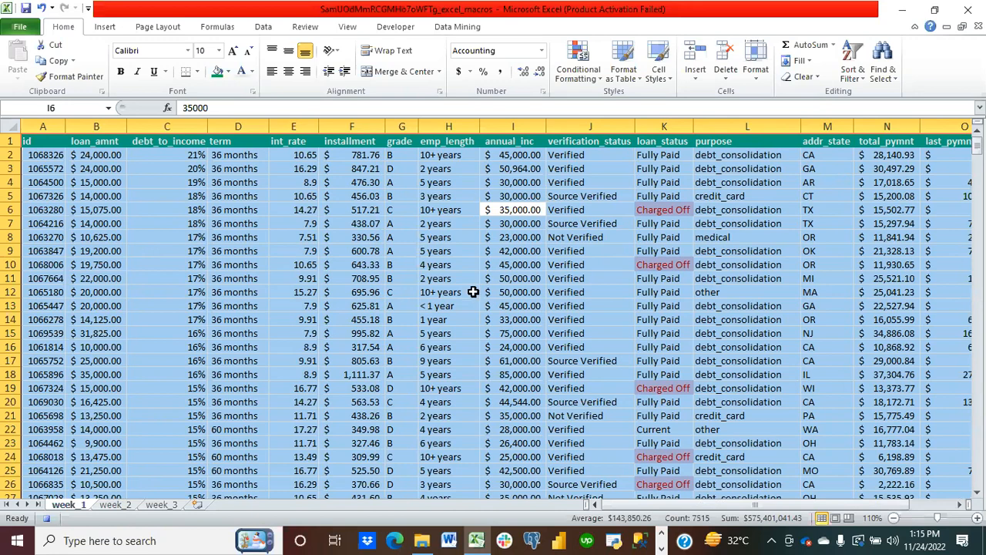
Stop recording the macro and open the code of Loans_report for editing
click(893, 519)
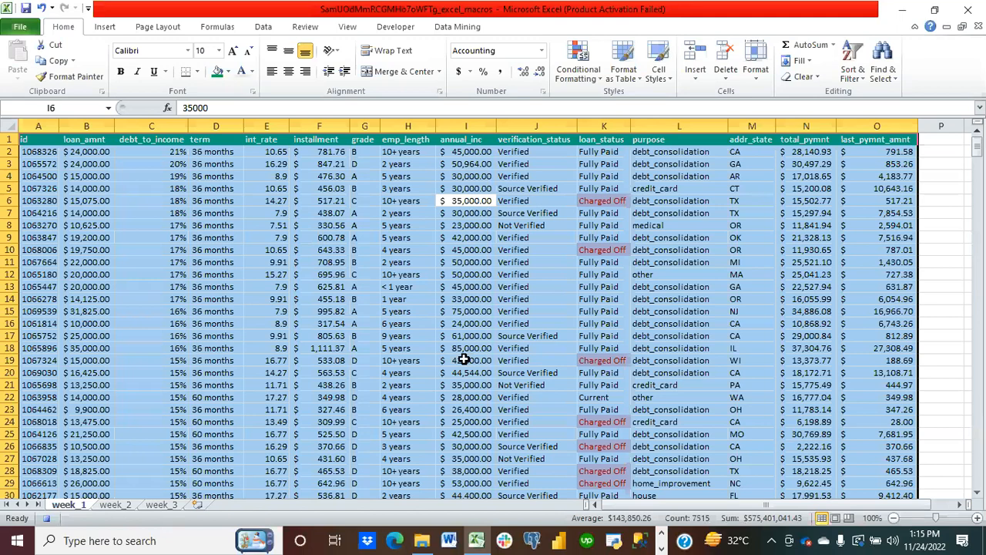
click(324, 324)
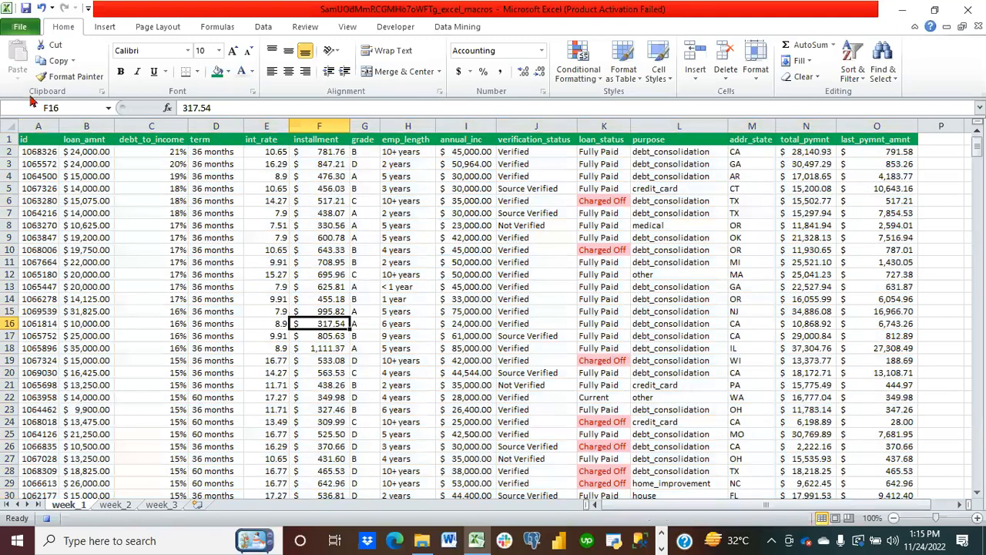
click(396, 28)
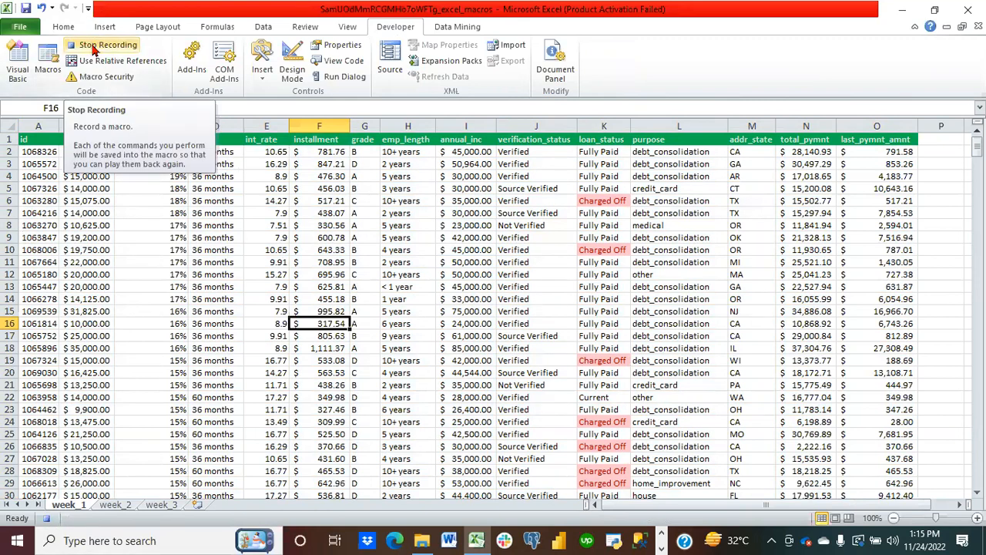
click(93, 48)
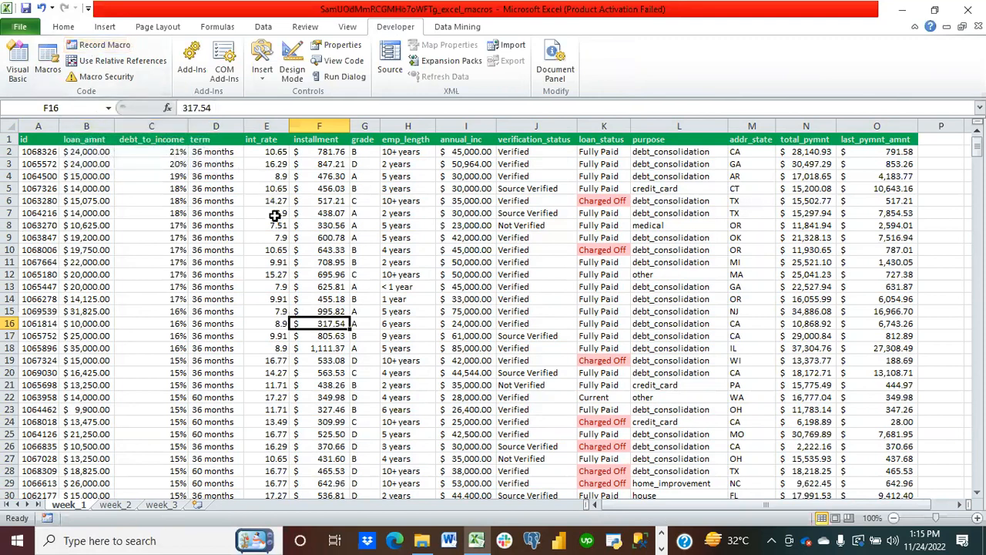
click(46, 59)
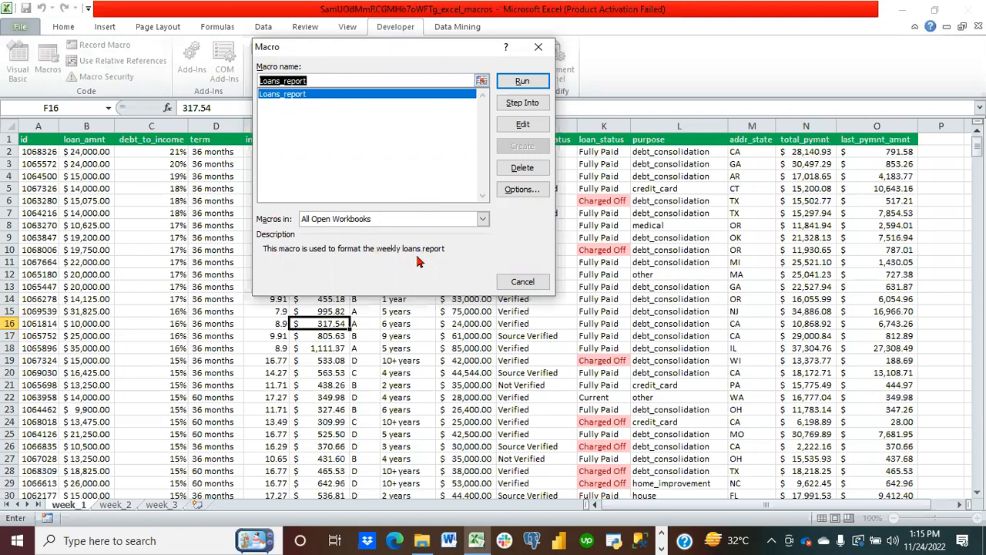
click(519, 128)
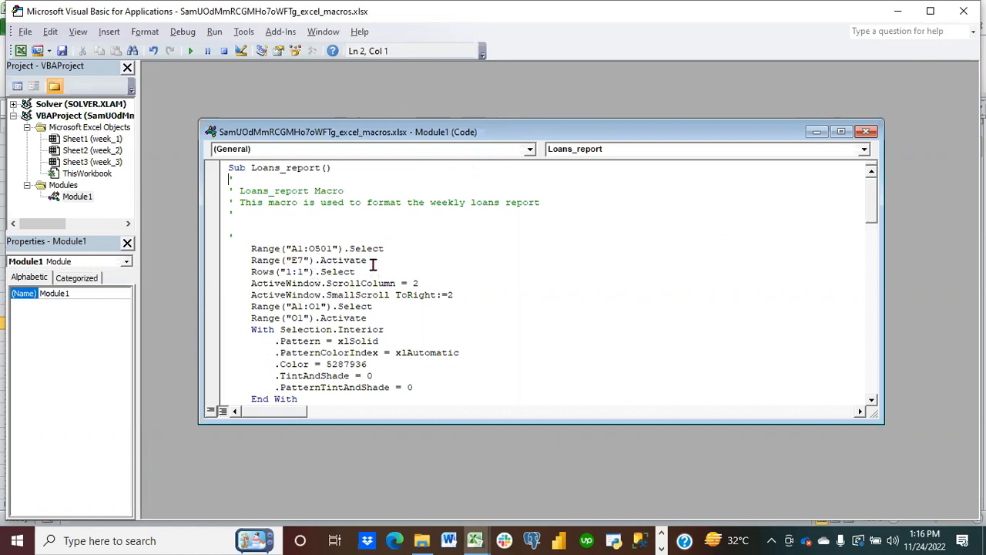
Examine the recorded Loans_report code, from the header formatting through the sort, status replacement and conditional formatting statements
scroll(340, 301, down, 1)
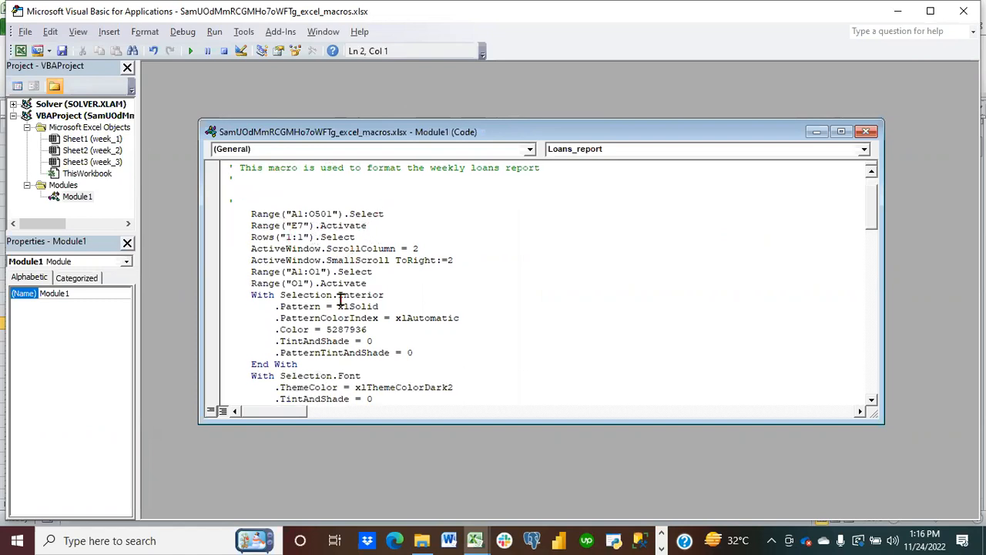
scroll(339, 300, down, 2)
drag(319, 298, 379, 314)
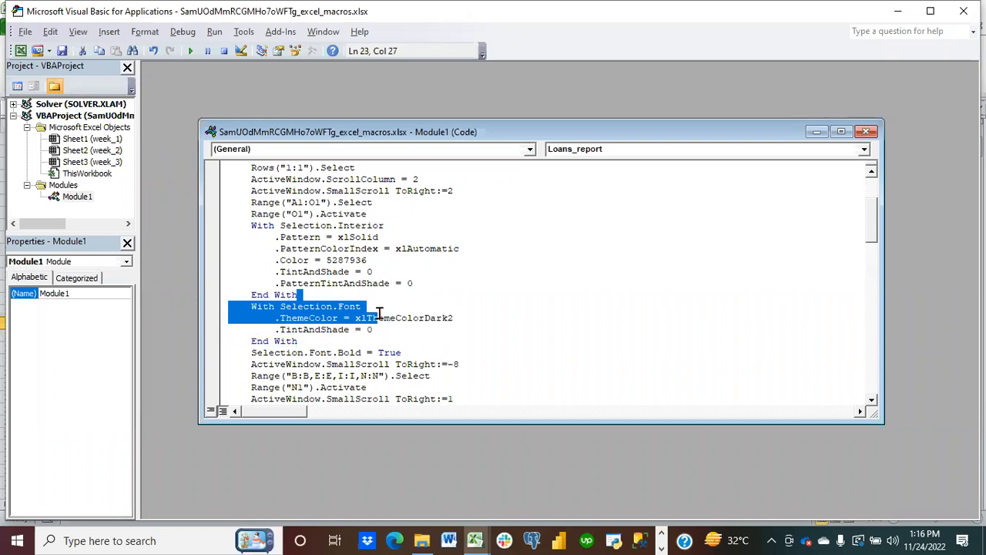
click(416, 352)
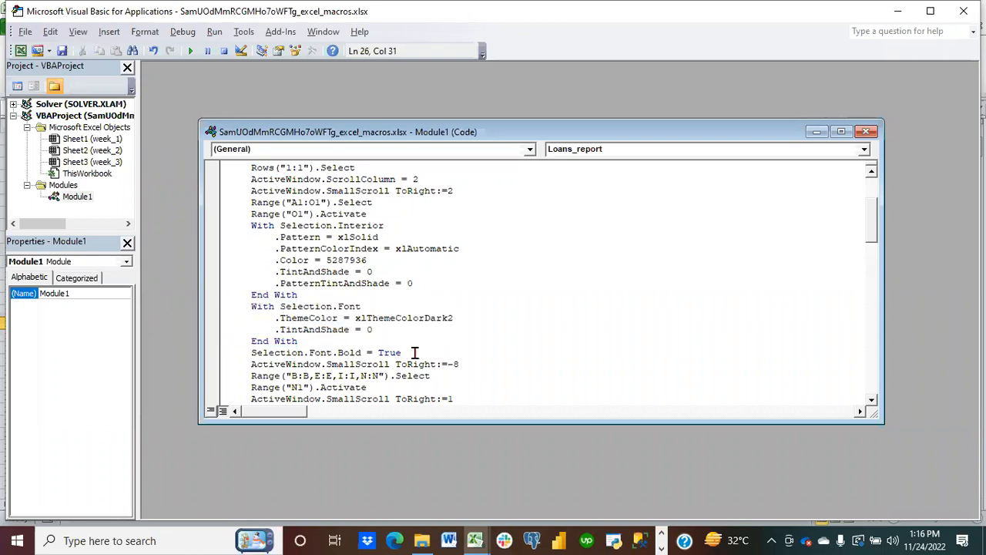
scroll(415, 352, down, 2)
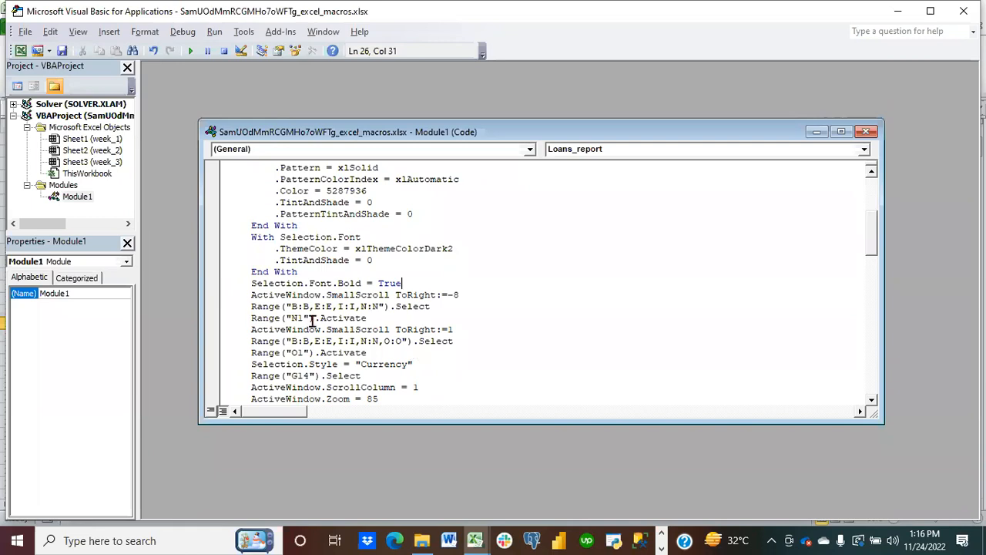
scroll(366, 323, down, 1)
scroll(366, 324, down, 11)
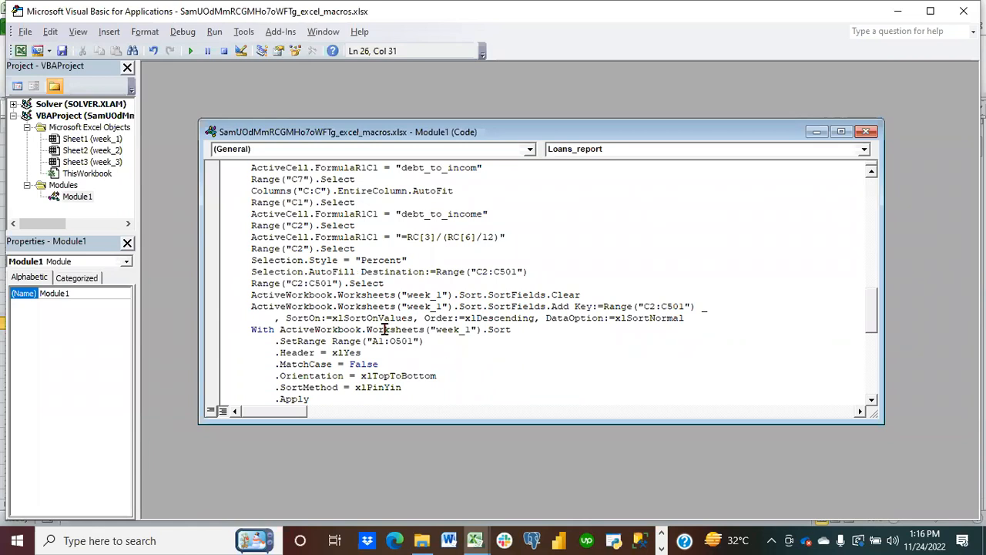
scroll(339, 376, down, 2)
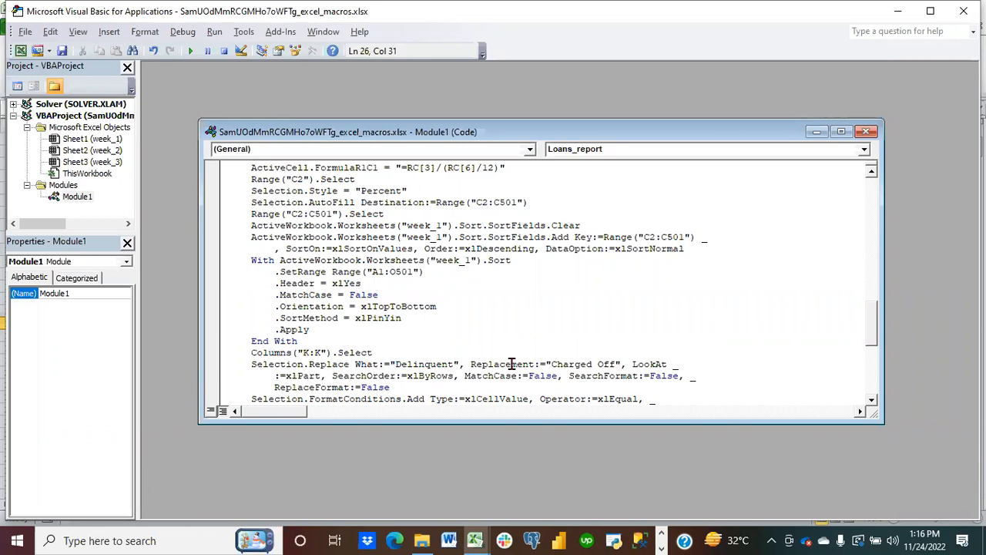
scroll(369, 355, down, 7)
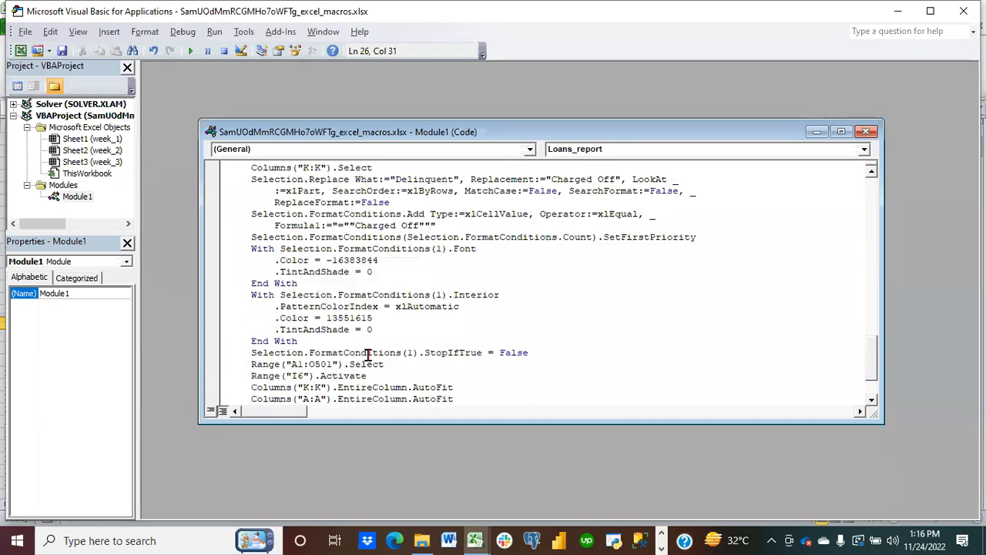
scroll(369, 355, up, 9)
scroll(368, 355, up, 10)
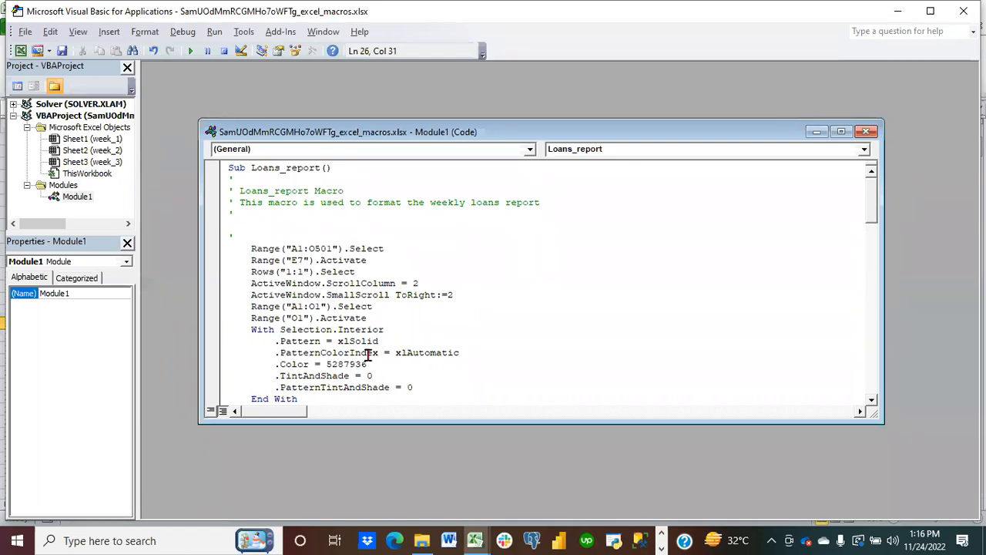
Add the comment "Change the font of the report to Calibri." just above the first Range("A1:O501").Select line
click(260, 235)
text(Chang)
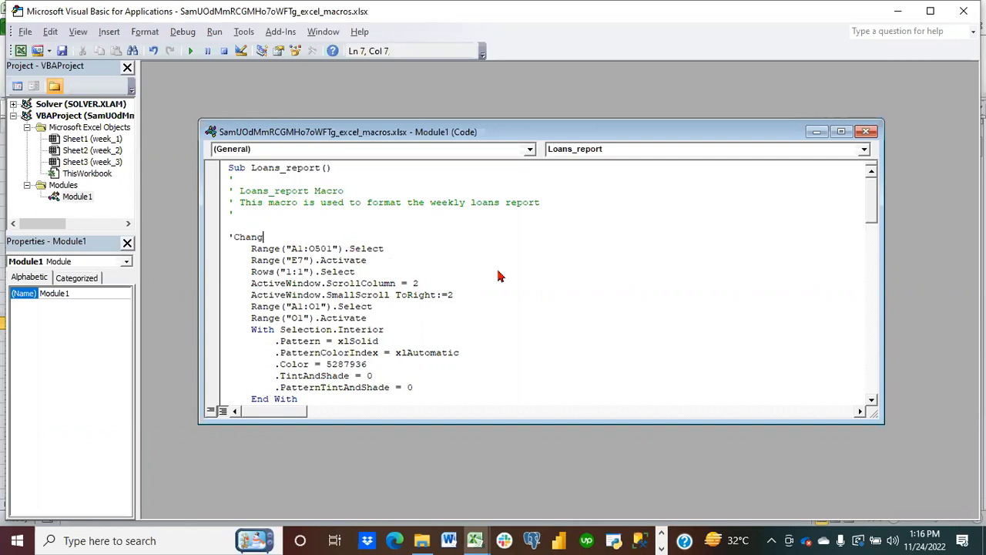
text(e ehf)
key(BackSpace)
key(BackSpace)
key(BackSpace)
text(the font of the report)
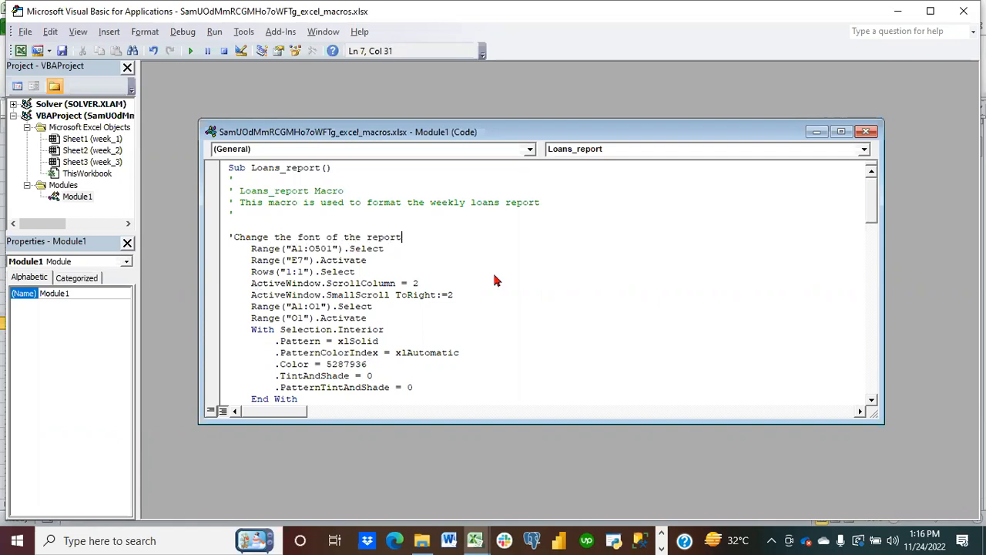
text( to Calibri.)
Insert the comment line "'Format the header row." above the End With that closes the Selection.Interior block
scroll(434, 383, down, 2)
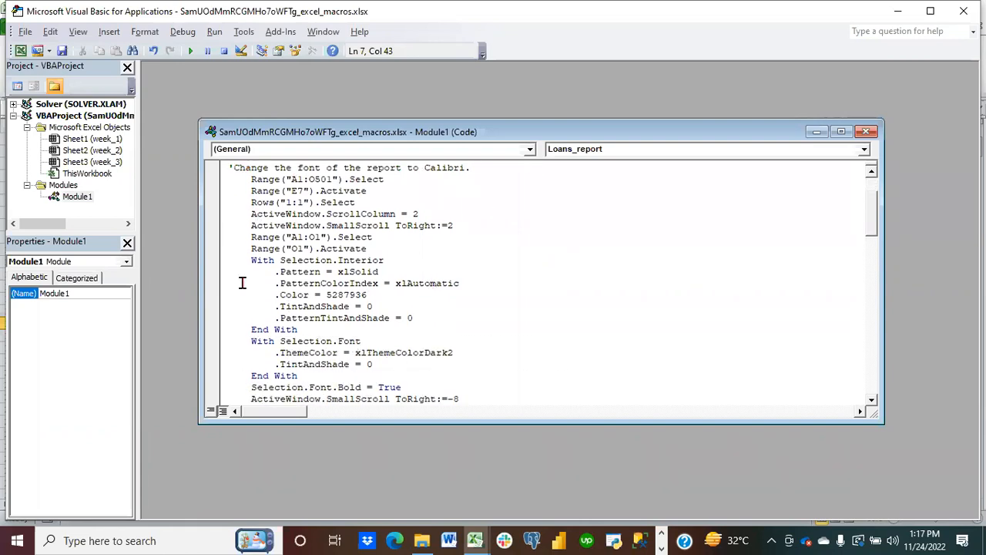
click(250, 330)
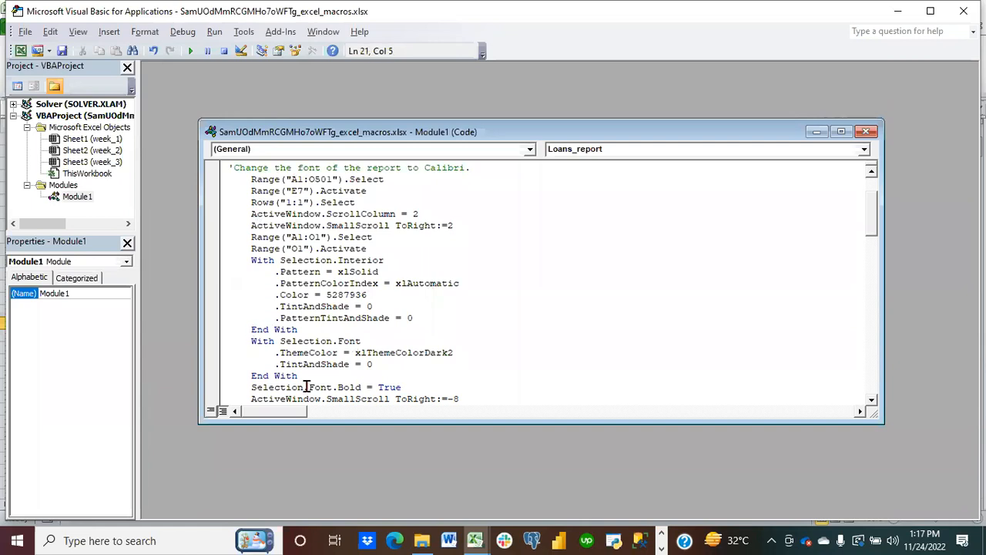
key(Return)
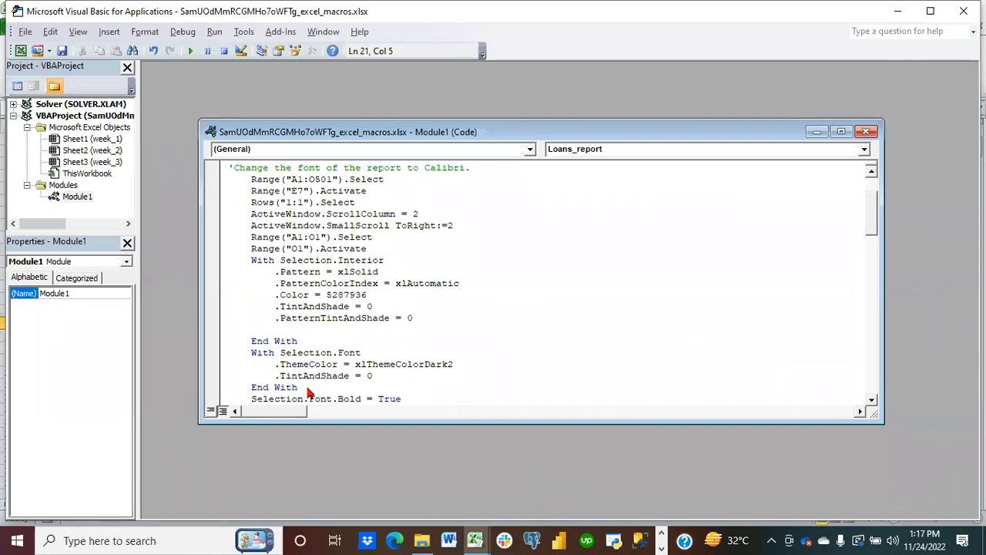
text('Format the header row.)
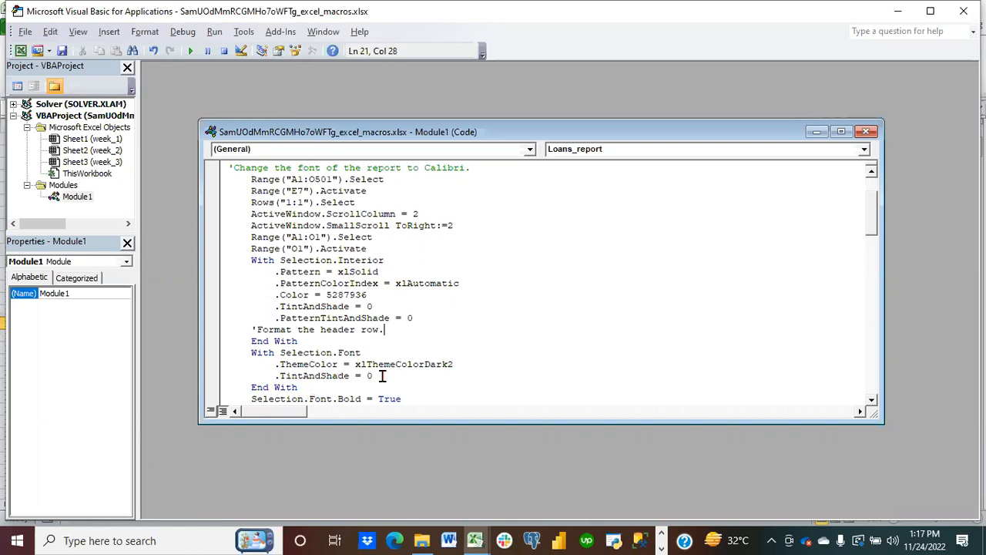
Insert the comment line "'Change the appropriate Columns into Currency." above the End With that closes the Selection.FormatConditions(1).Font block
key(Down)
key(Down)
key(Down)
key(Down)
key(Down)
key(Down)
key(Down)
key(Down)
key(Down)
key(Down)
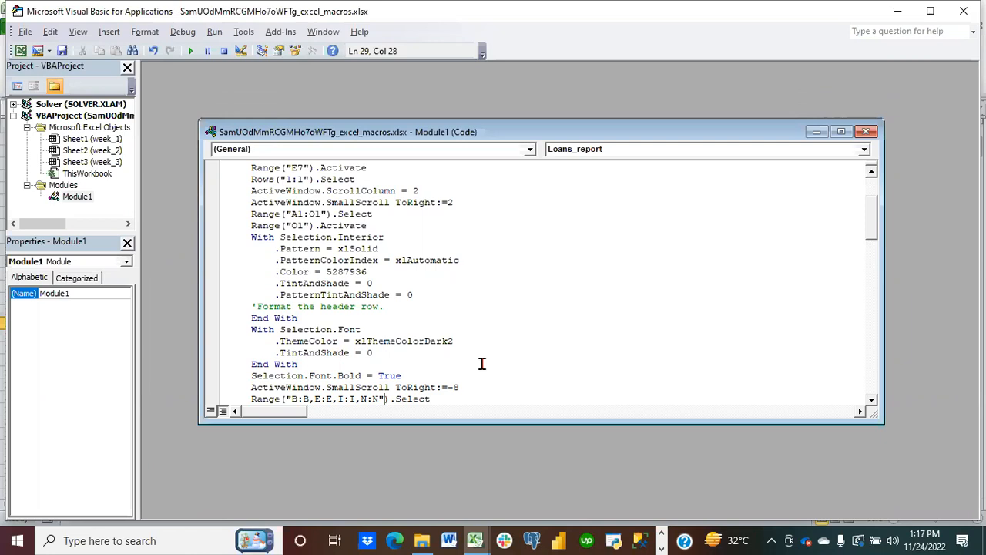
key(Down)
key(Down)
key(Down)
key(Down)
key(Down)
key(Down)
key(Down)
key(Down)
key(Down)
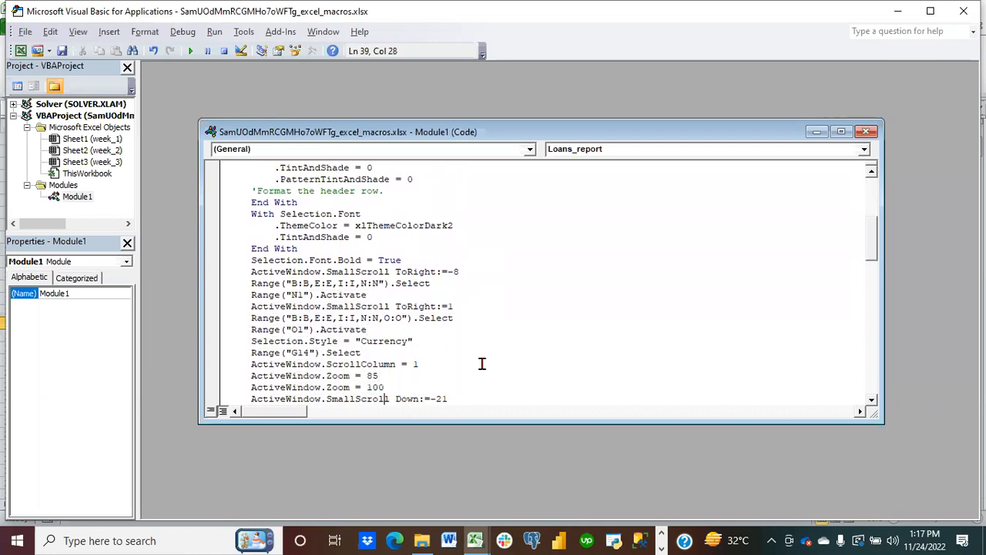
key(Down)
key(Down)
key(Down)
key(Down)
key(Down)
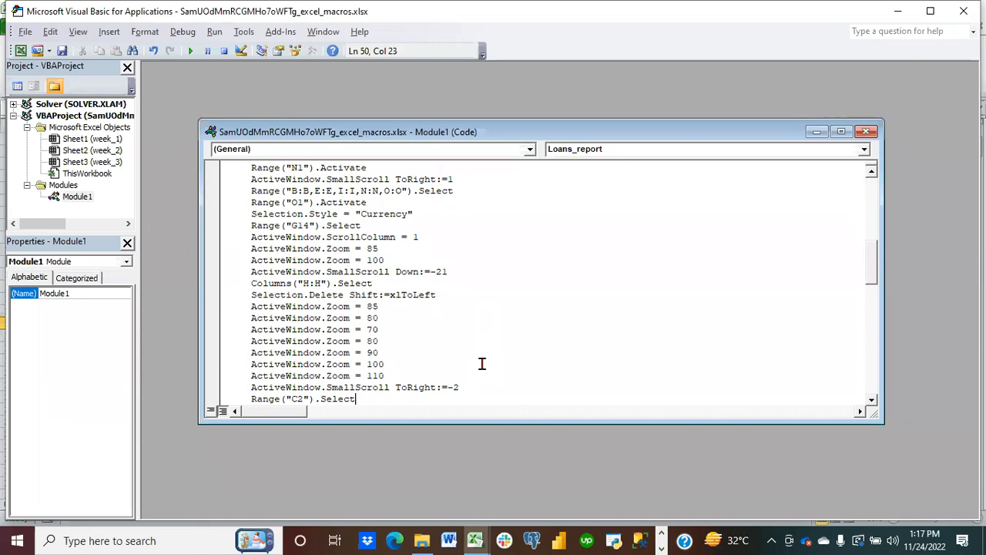
key(Down)
key(Down)
key(Down)
key(Down)
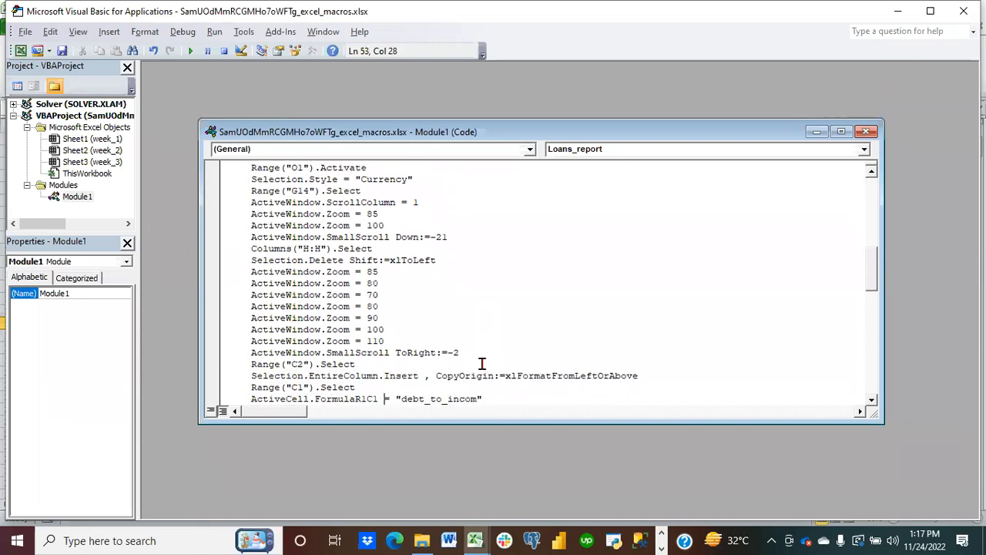
key(Down)
key(Down)
key(Down)
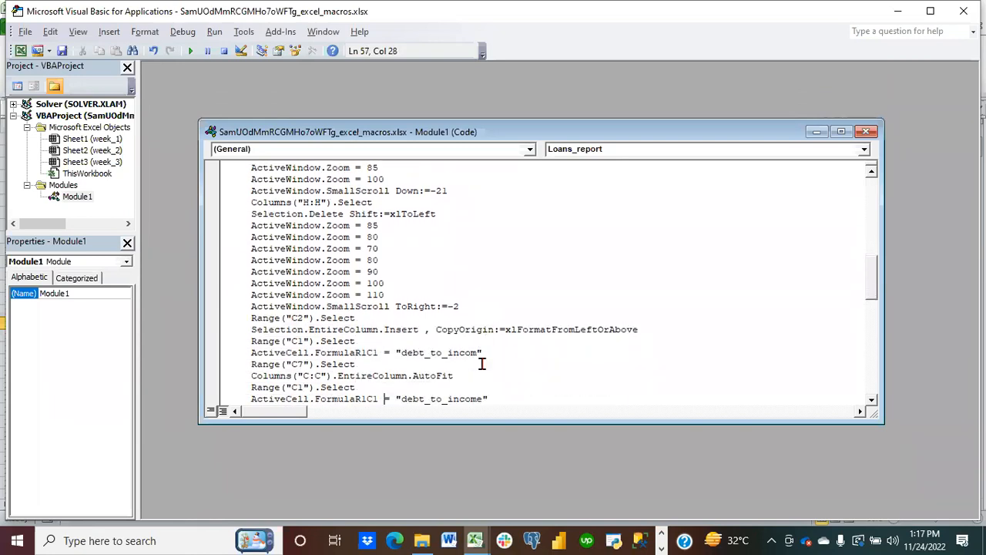
key(Down)
key(Down)
key(Down)
key(Down)
key(Down)
key(Down)
key(Down)
key(Down)
key(Down)
key(Down)
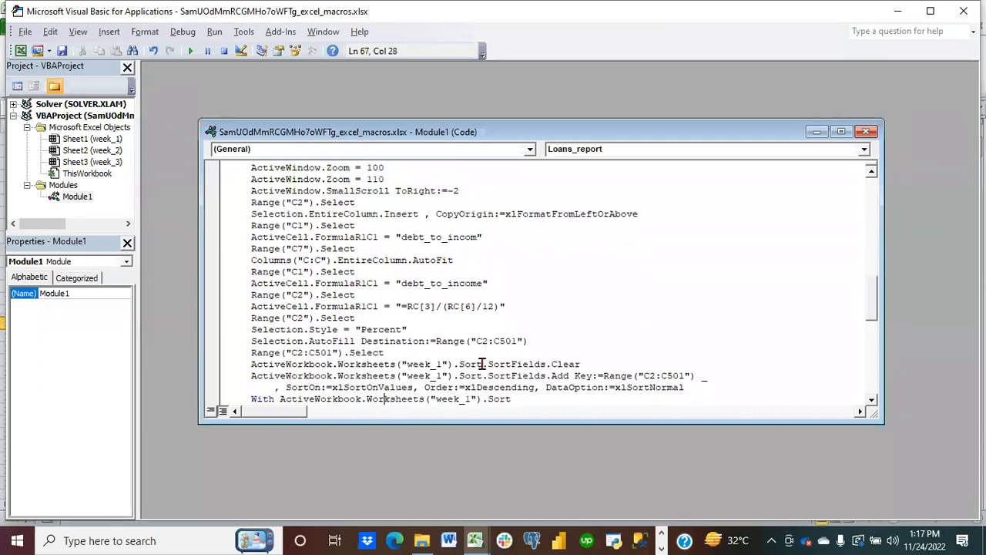
key(Down)
key(Down)
key(Down)
key(Down)
key(Down)
key(Down)
key(Down)
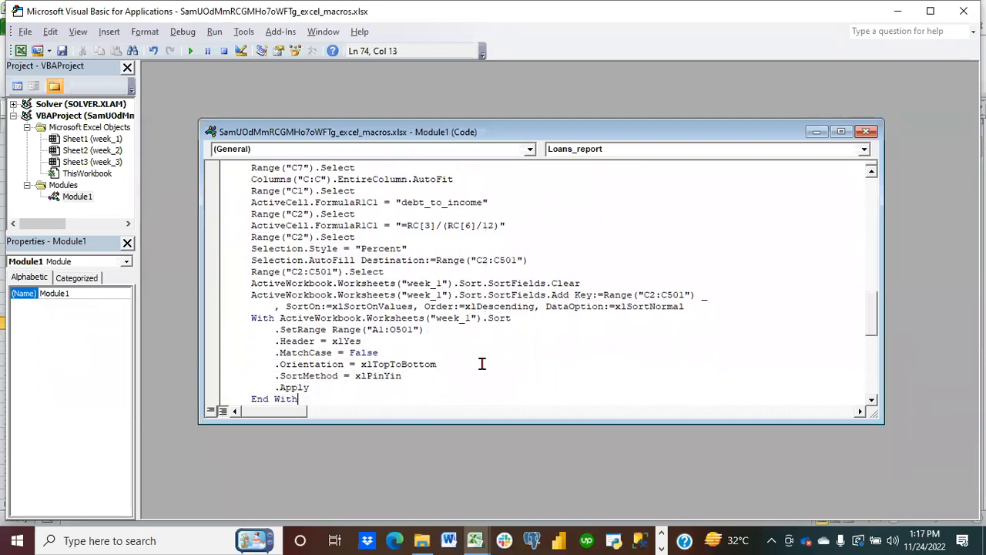
key(Down)
key(Down)
key(Down)
key(Down)
key(Down)
key(Down)
key(Down)
key(Down)
key(Down)
key(Down)
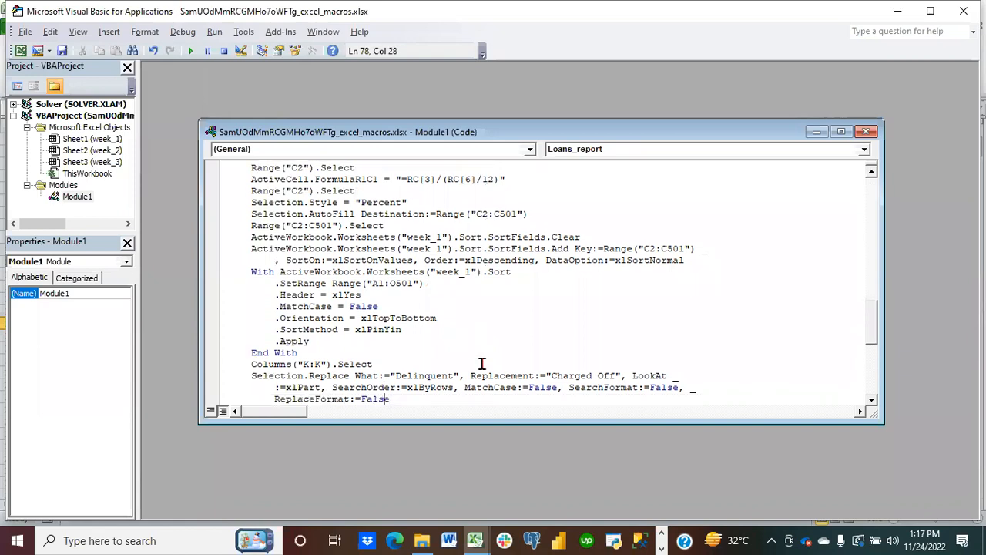
key(Down)
key(Down)
key(Down)
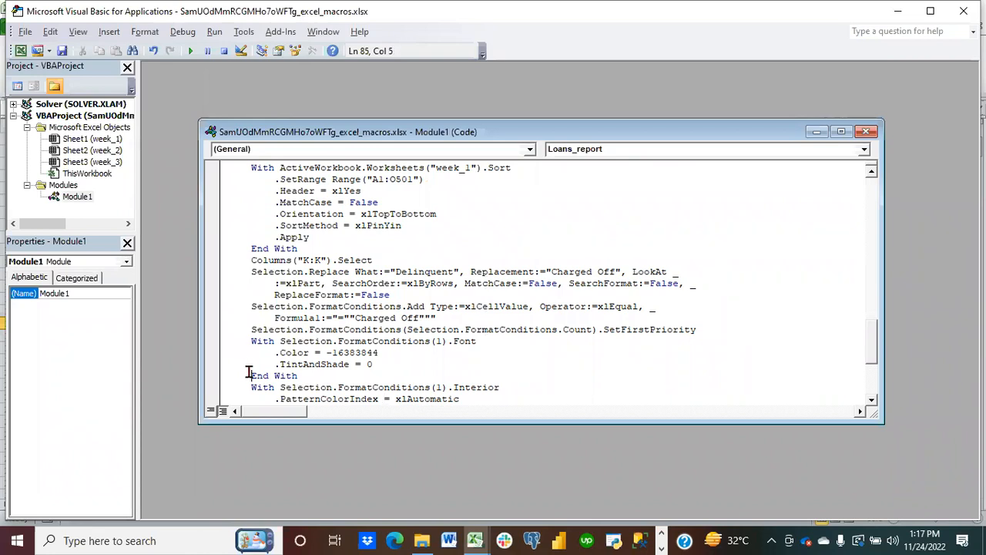
key(Return)
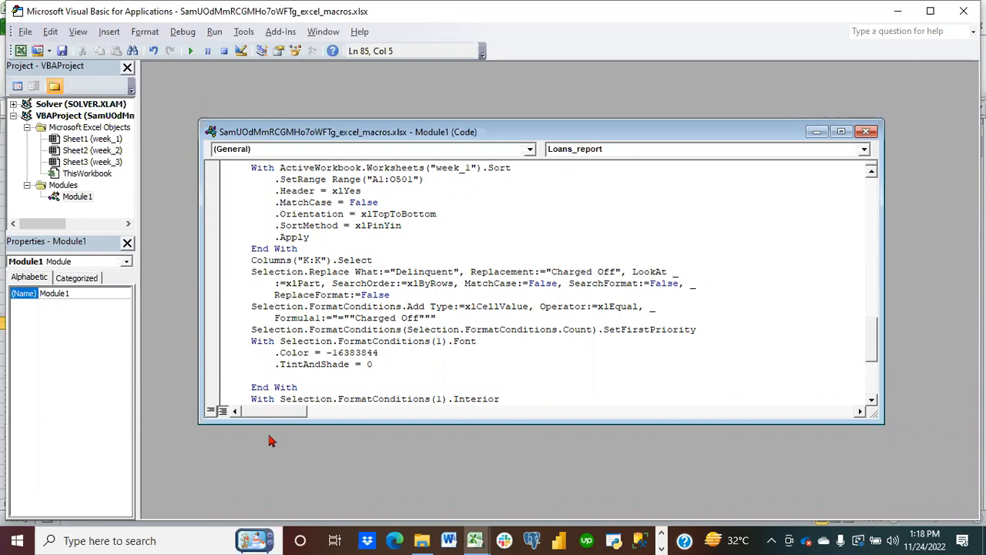
text(Change the approp)
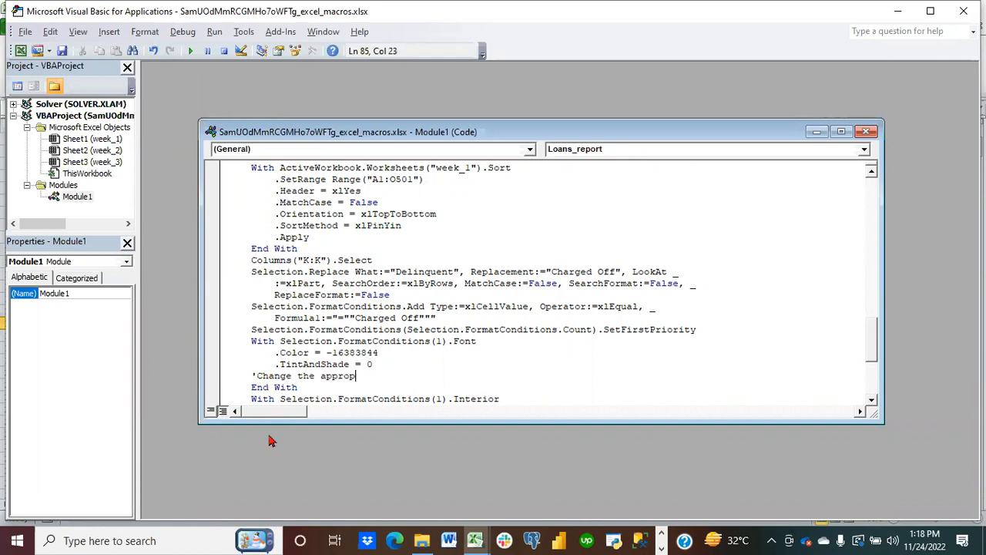
text(riate Columns into Currency.)
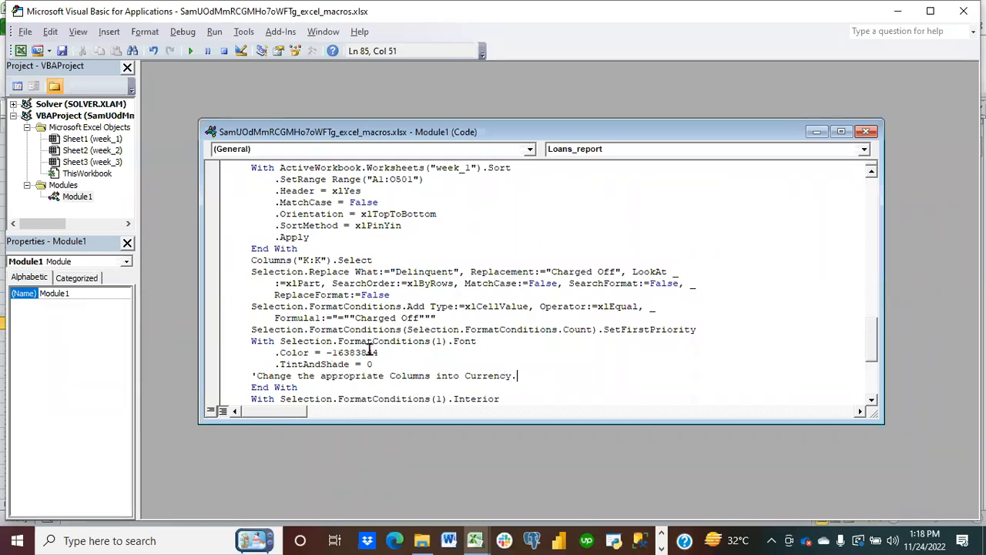
Review the commented Loans_report code from its opening description through the header, currency, sort and conditional formatting statements to End Sub
scroll(370, 351, up, 6)
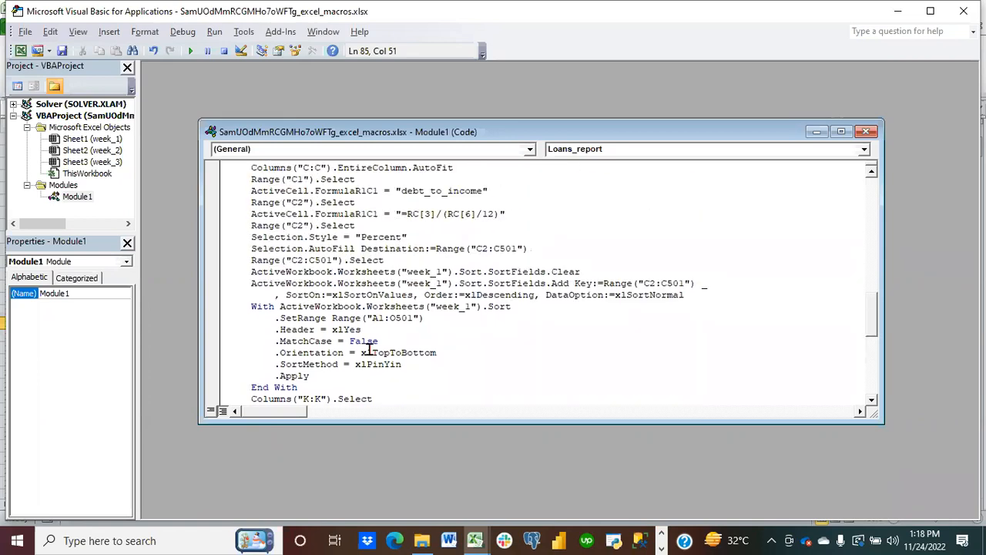
scroll(370, 351, up, 9)
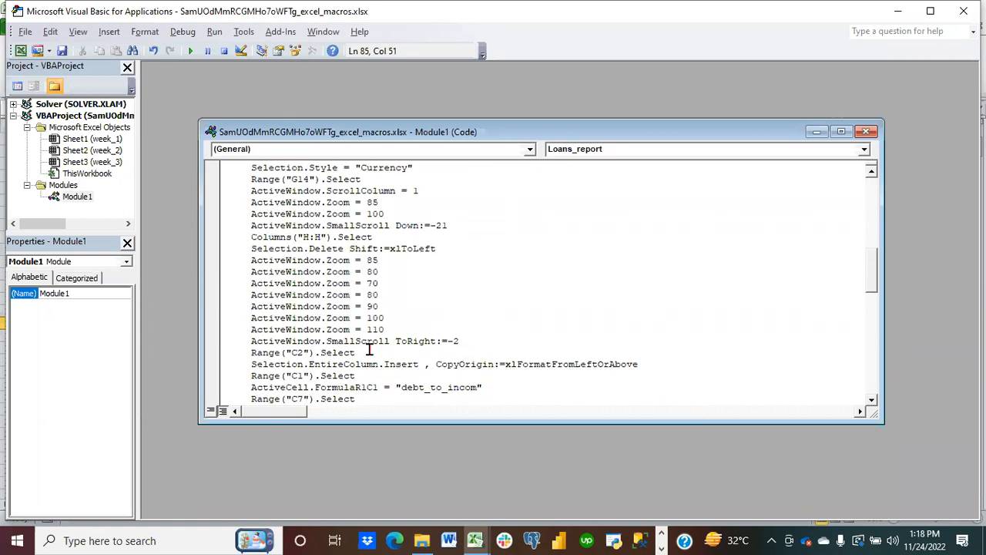
scroll(370, 351, up, 3)
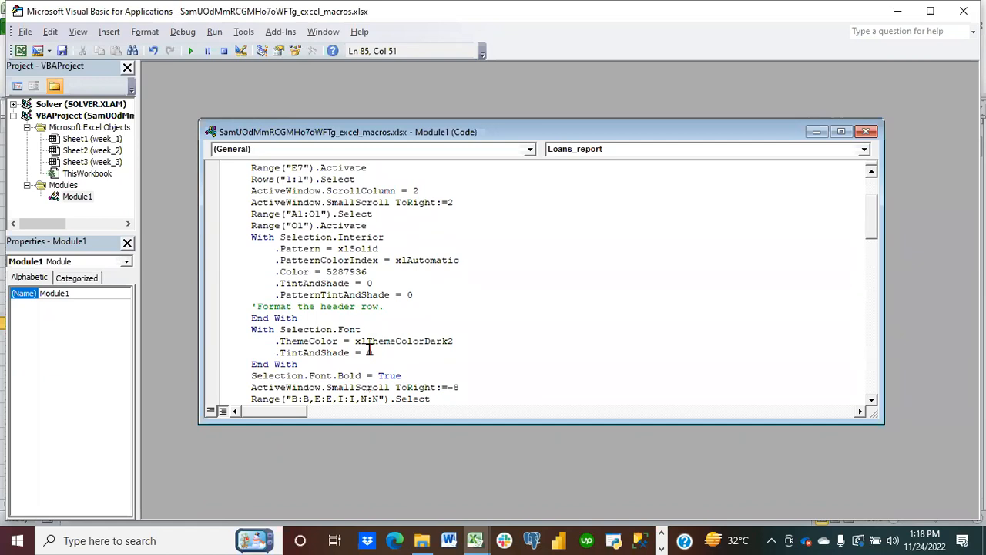
scroll(455, 351, up, 2)
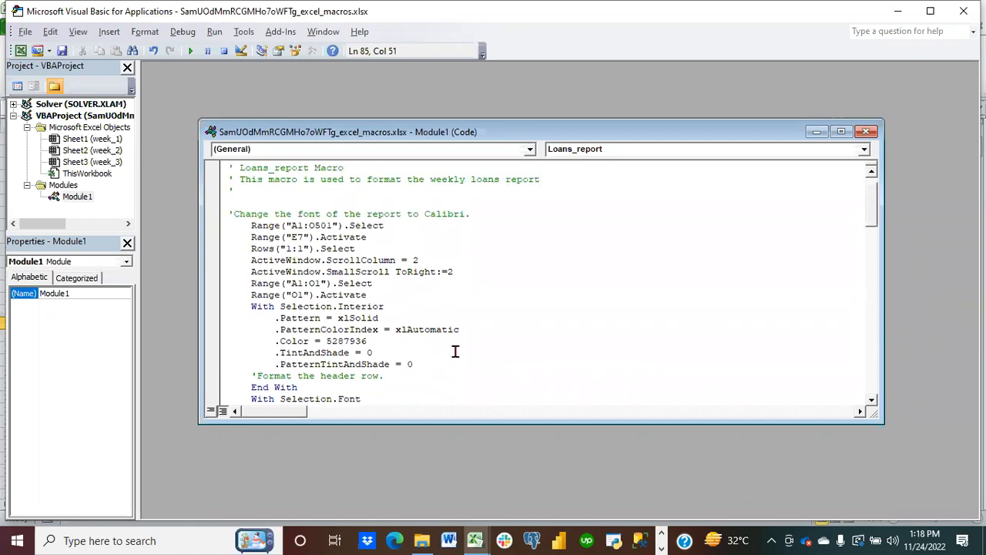
scroll(455, 352, up, 1)
scroll(455, 351, down, 15)
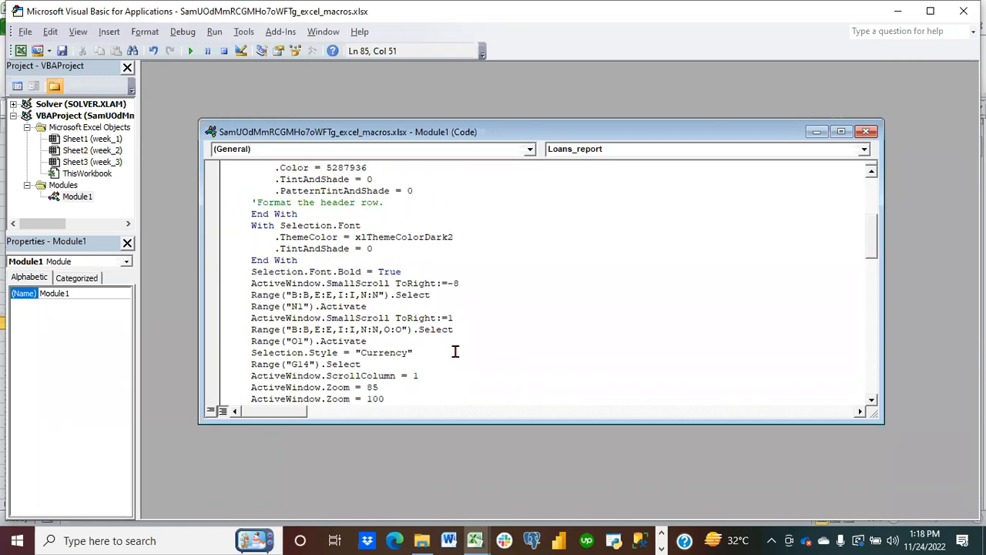
scroll(456, 352, down, 8)
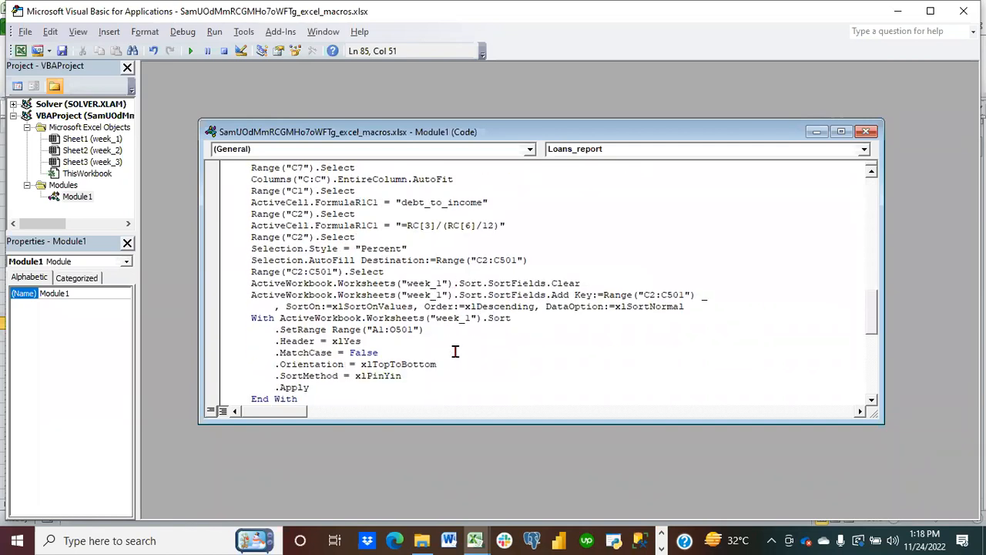
scroll(455, 351, down, 2)
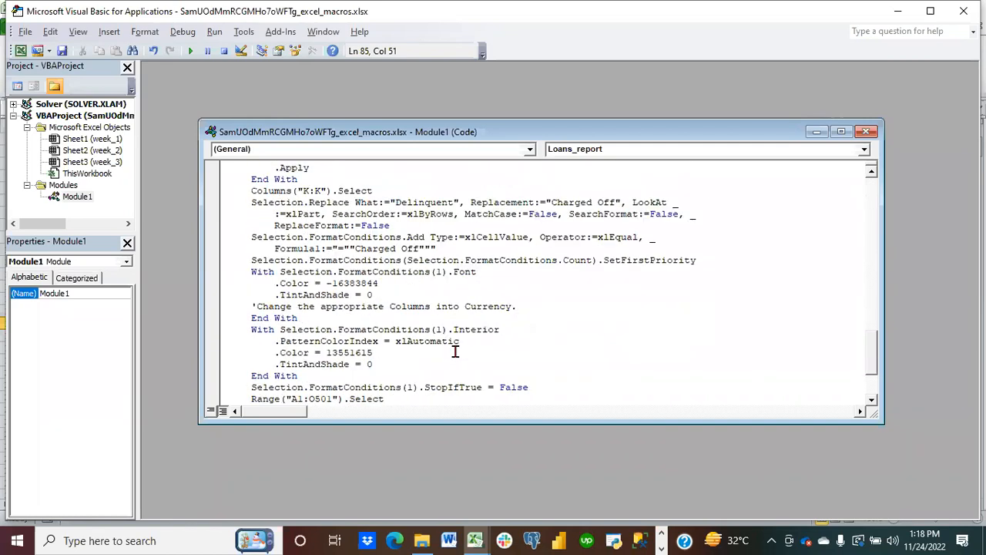
scroll(455, 351, down, 3)
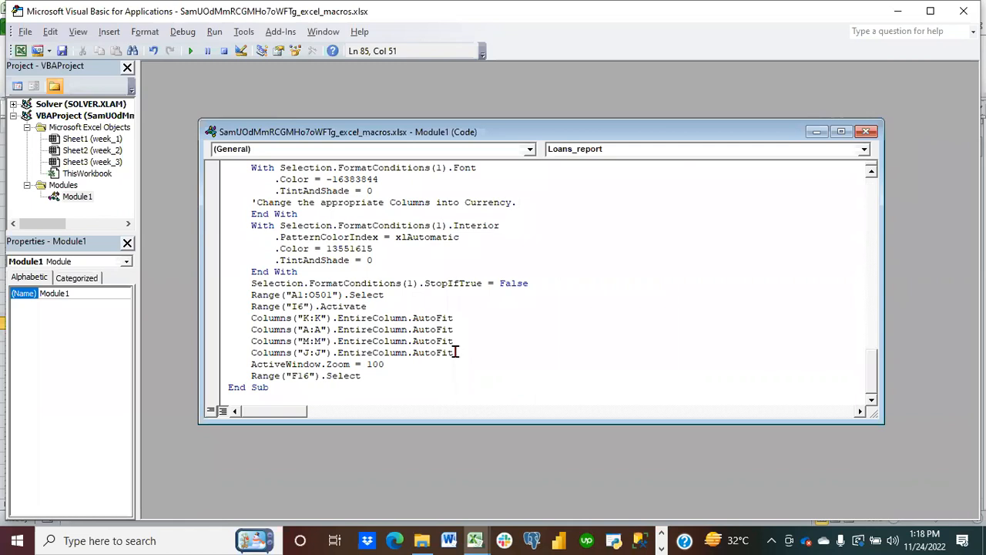
scroll(456, 351, up, 1)
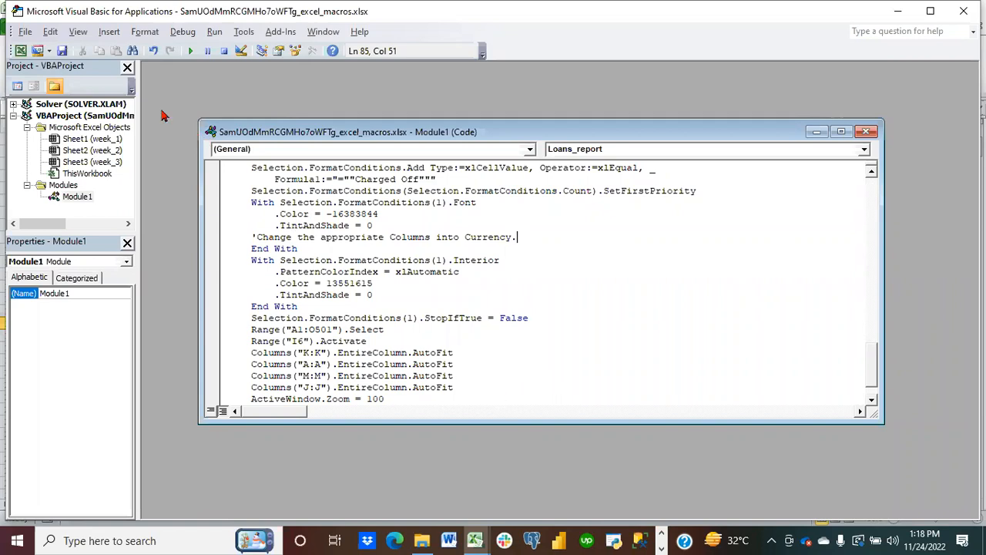
Save the workbook in Downloads as "Dahel Techies Macros" with the Excel Macro-Enabled Workbook file type, declining the macro-free format
click(62, 51)
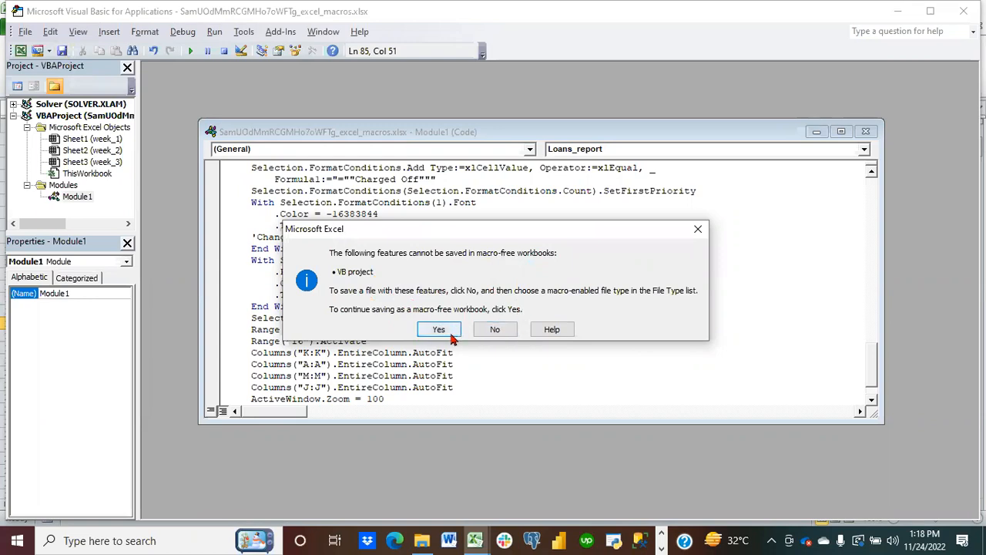
click(495, 329)
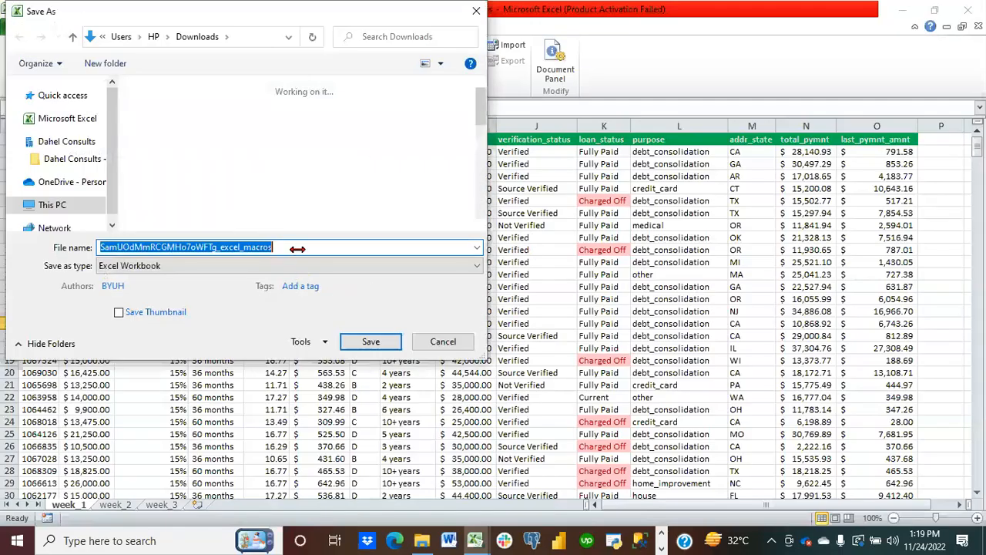
text(Dahel Techie)
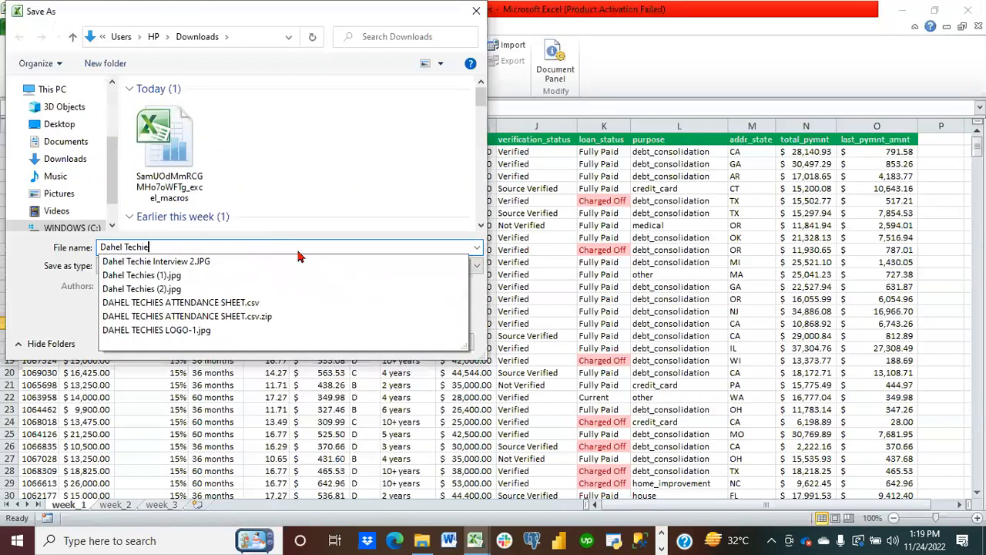
text(s Ma)
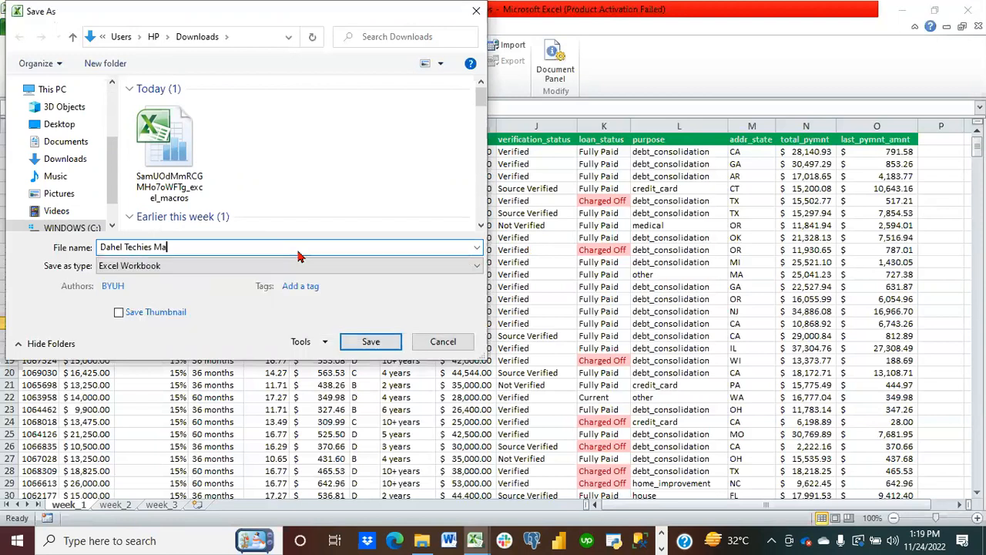
text(cross)
key(BackSpace)
click(208, 266)
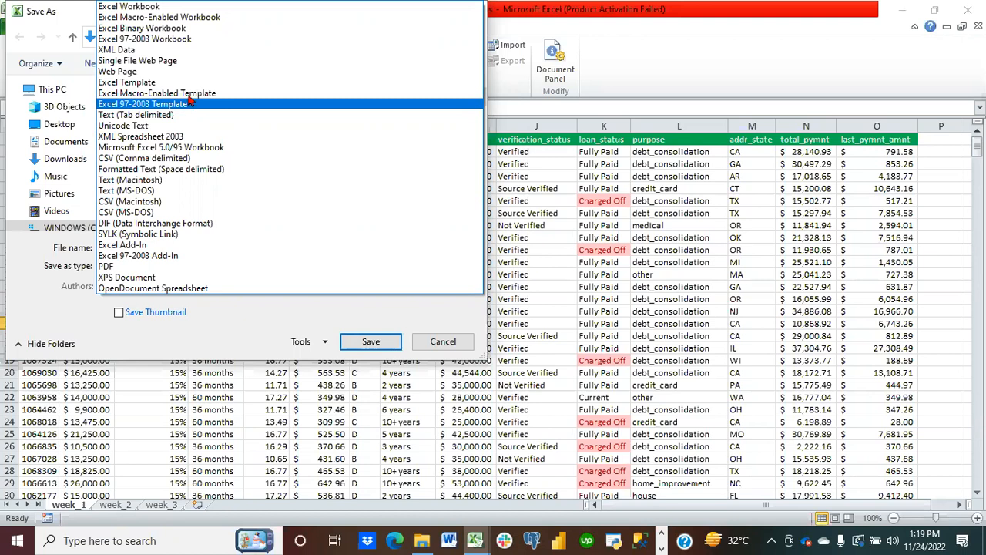
click(205, 18)
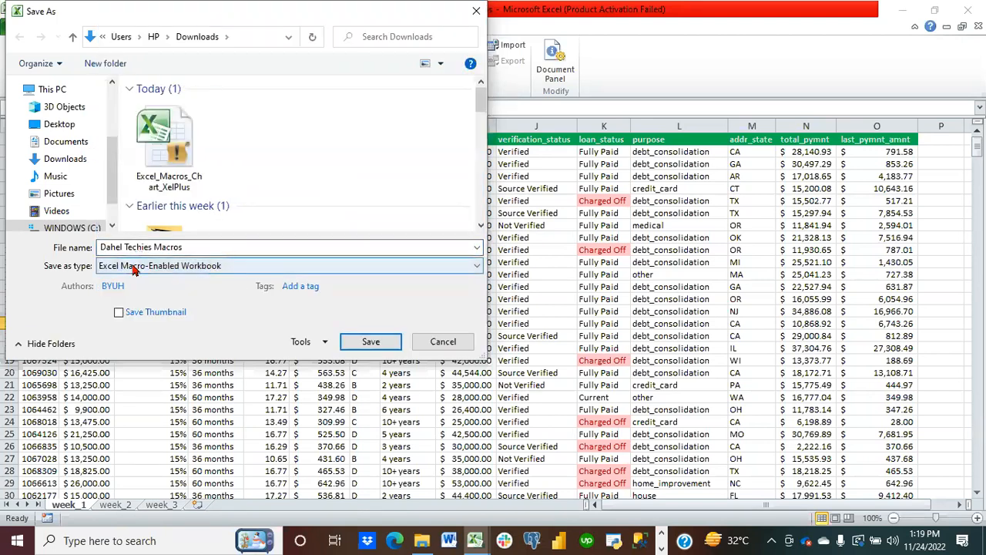
click(369, 344)
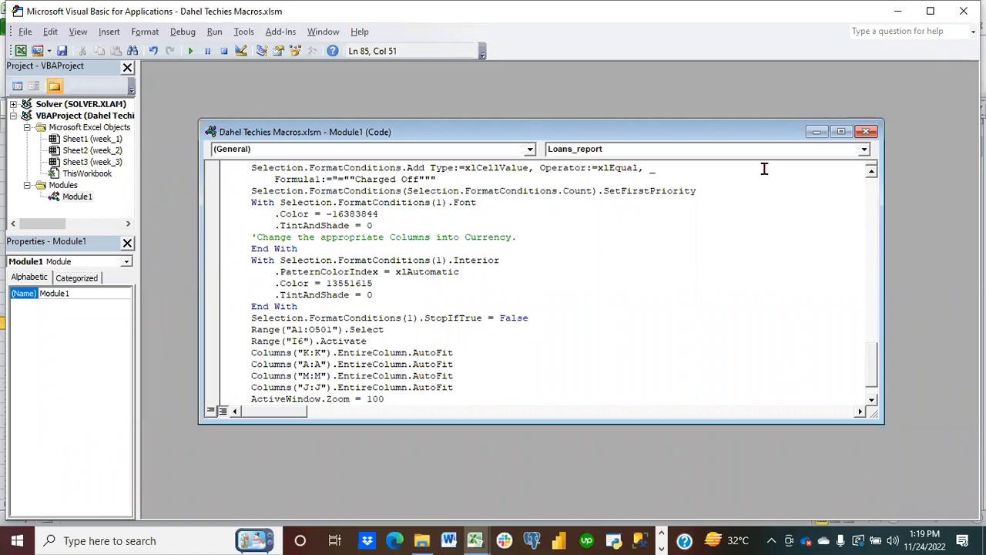
Close the Module1 code and the Visual Basic editor, returning to cell H15 of the week_1 sheet
click(867, 135)
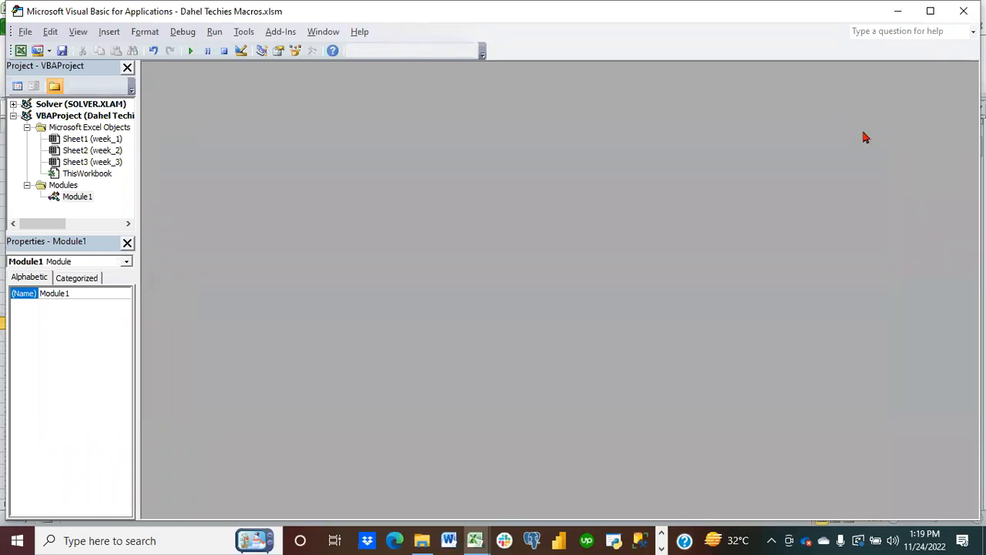
click(964, 11)
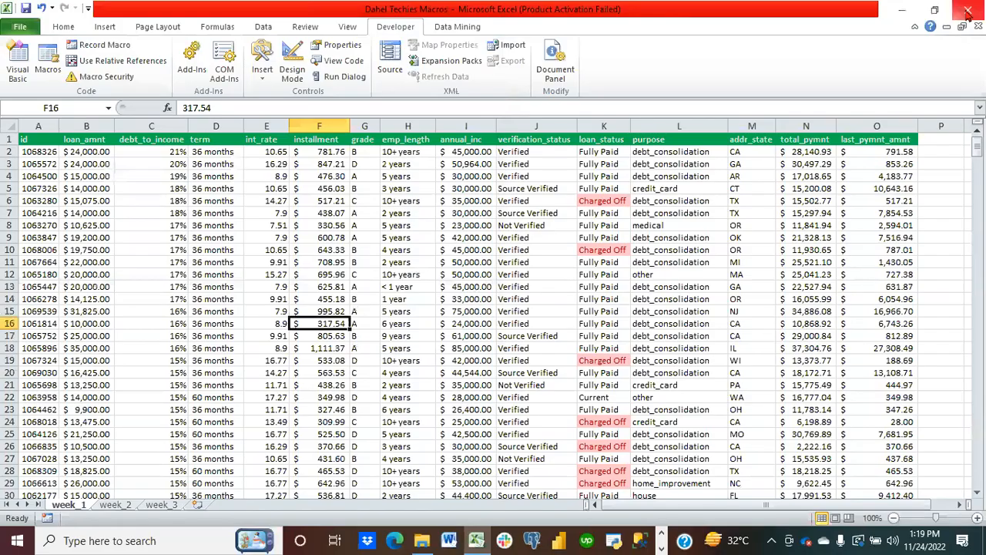
click(430, 308)
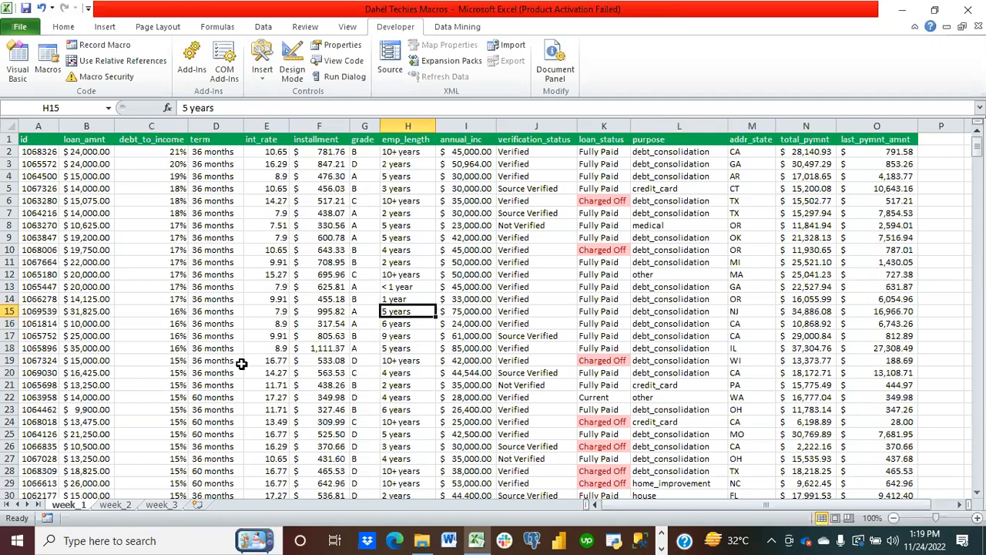
Run the Loans_report macro on the week_2 sheet and select cell F15 in the formatted report
click(118, 507)
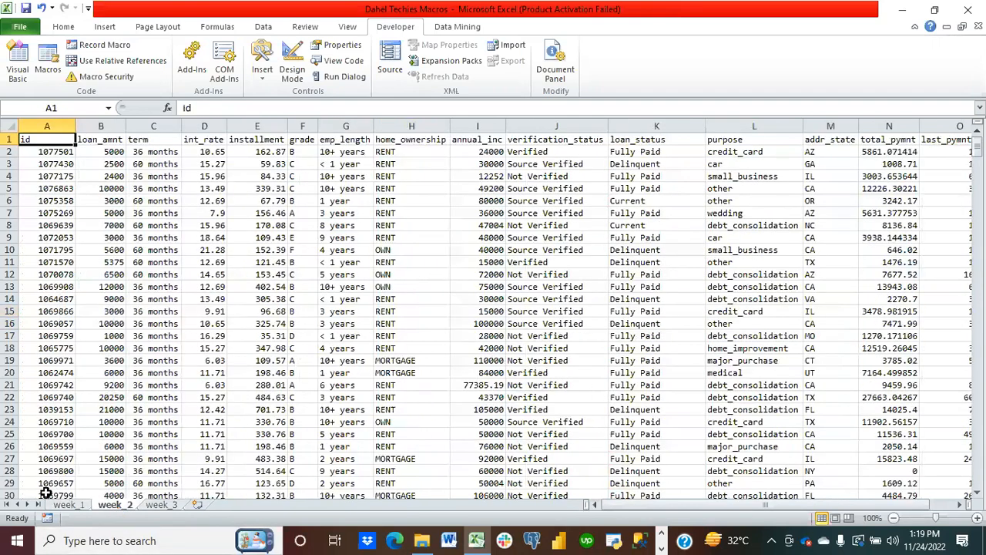
click(68, 507)
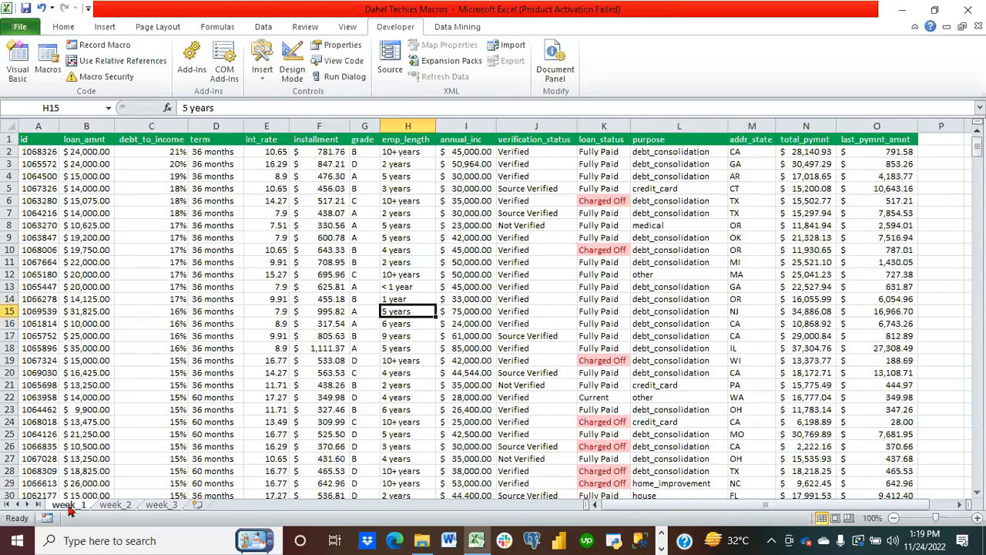
click(112, 505)
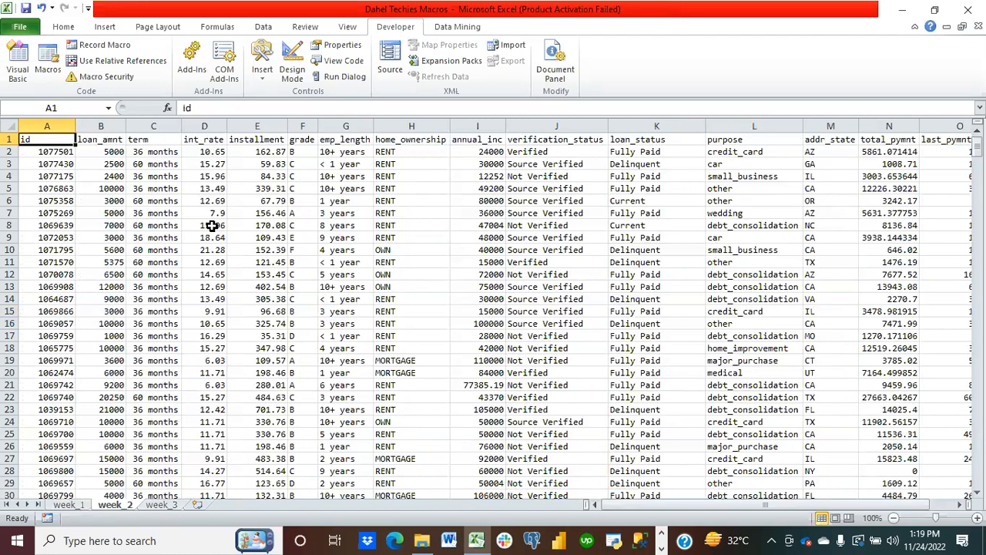
click(48, 66)
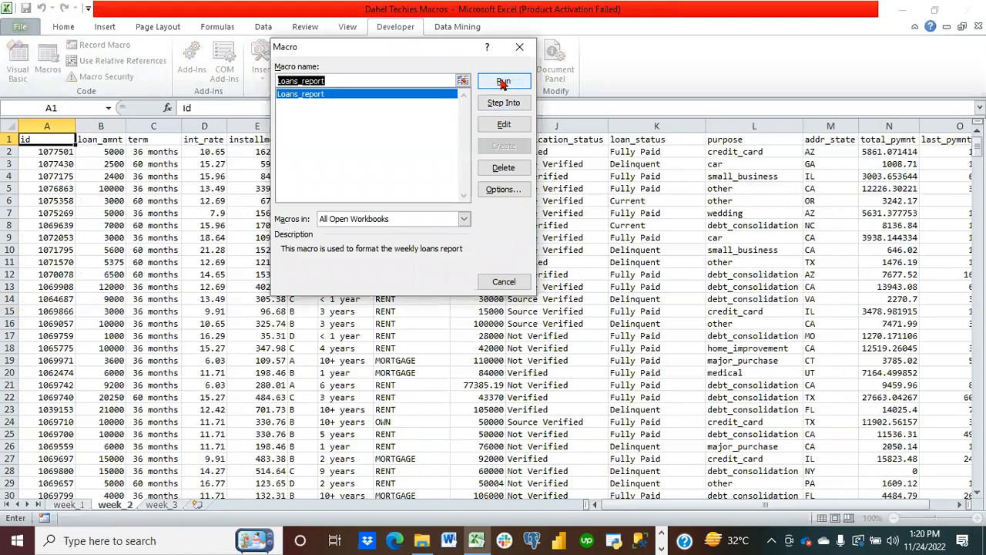
click(503, 82)
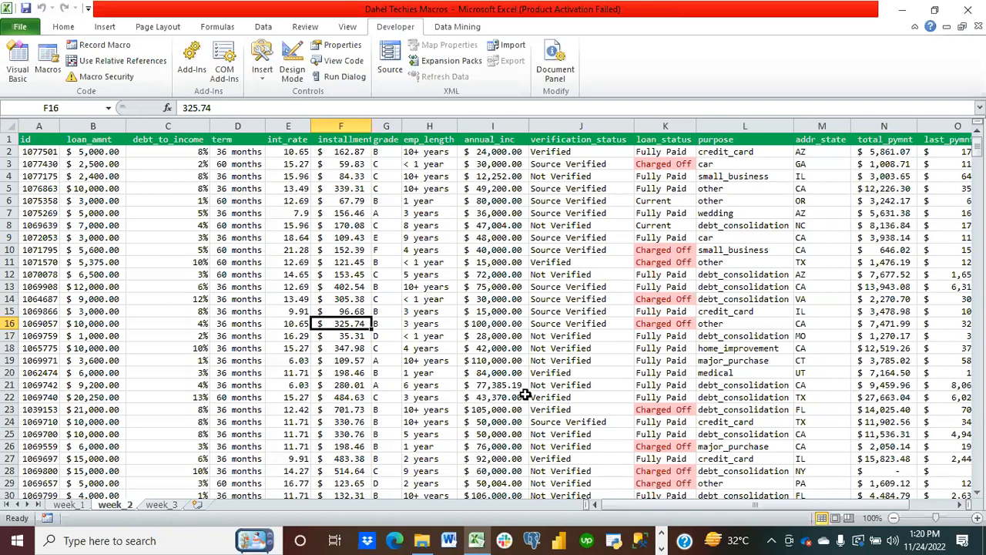
click(339, 310)
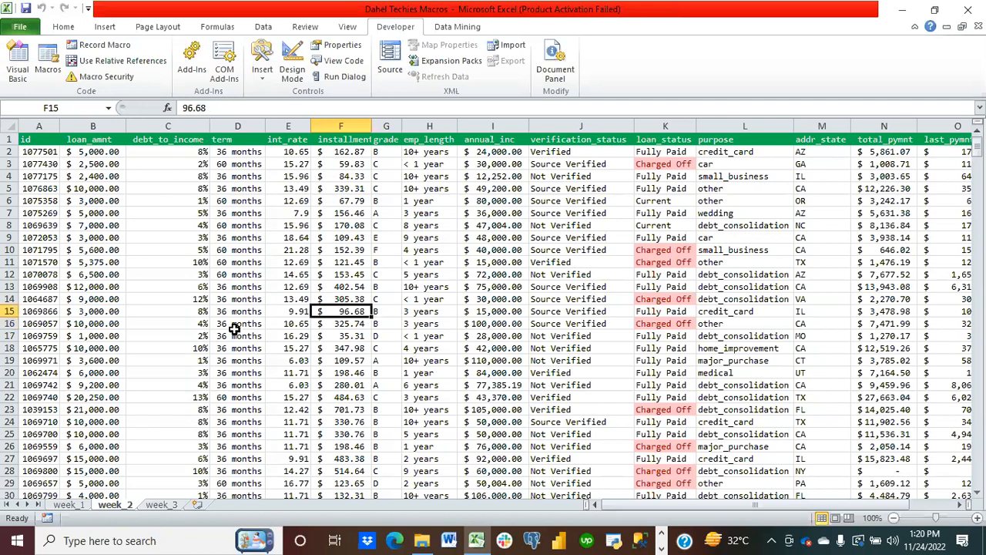
Compare the font and formatting of the week_1, week_2 and week_3 sheets, finishing on cell D10 of week_1
click(64, 26)
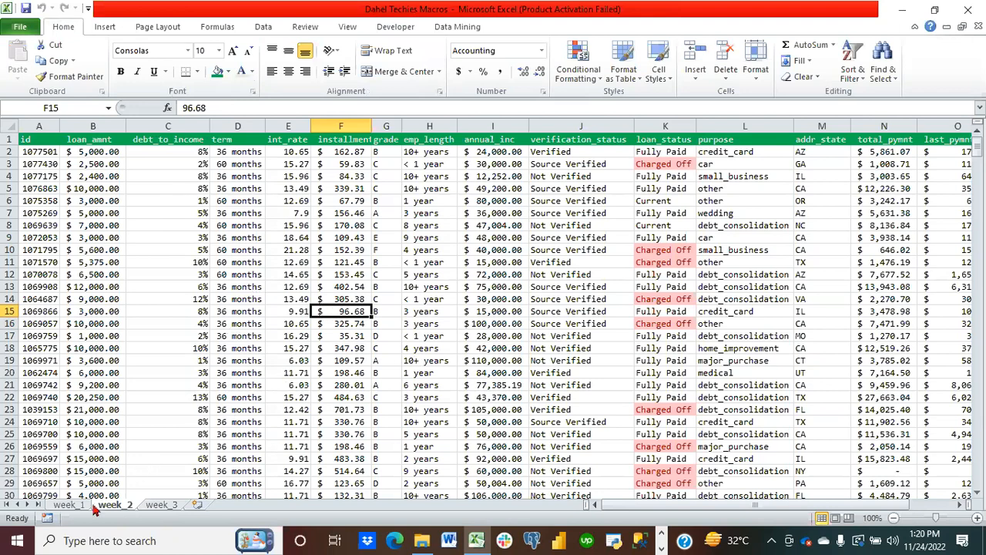
click(69, 505)
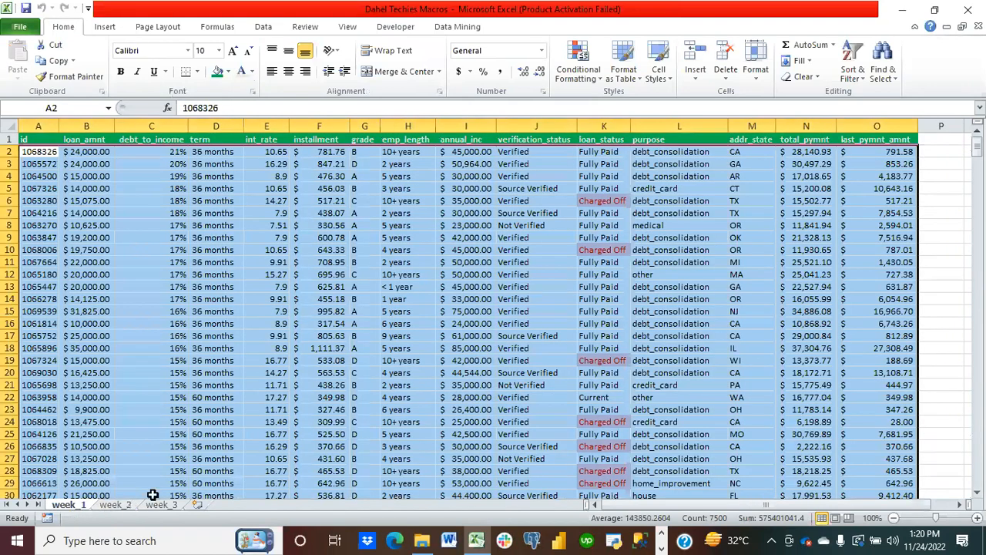
click(119, 505)
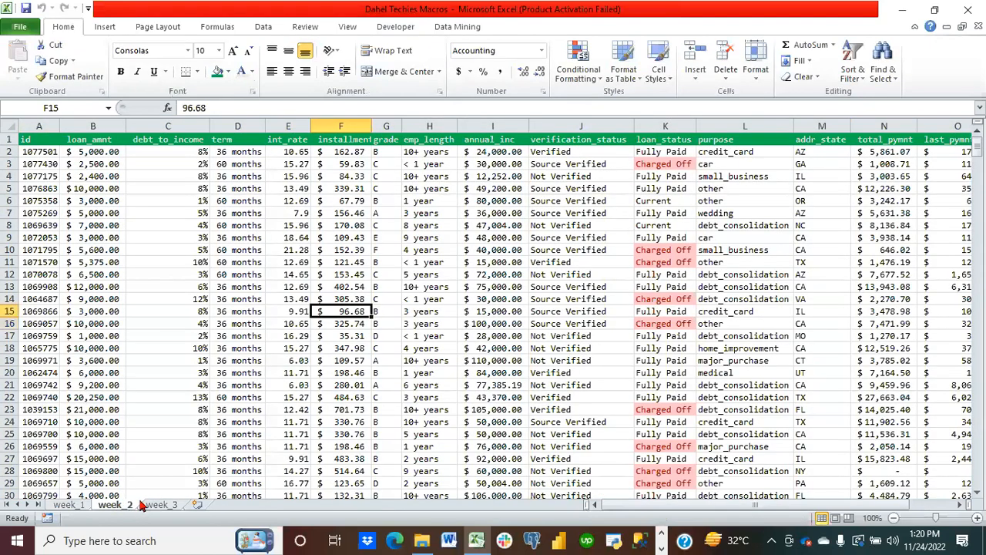
click(159, 506)
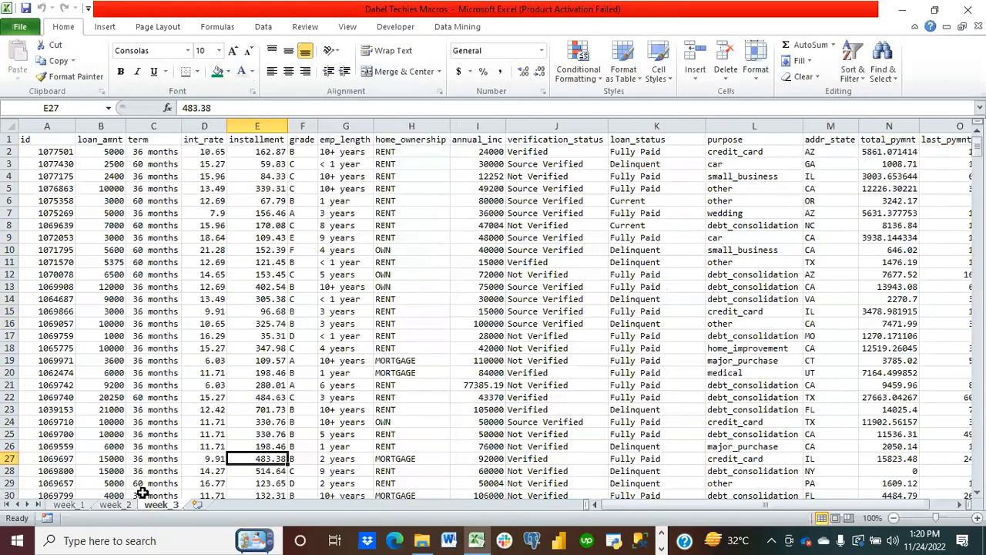
click(68, 505)
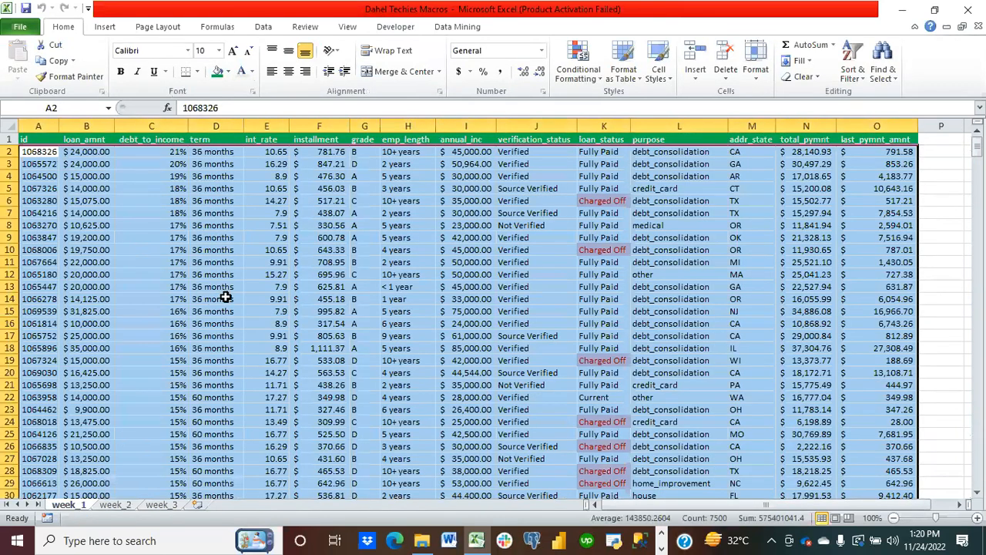
click(221, 244)
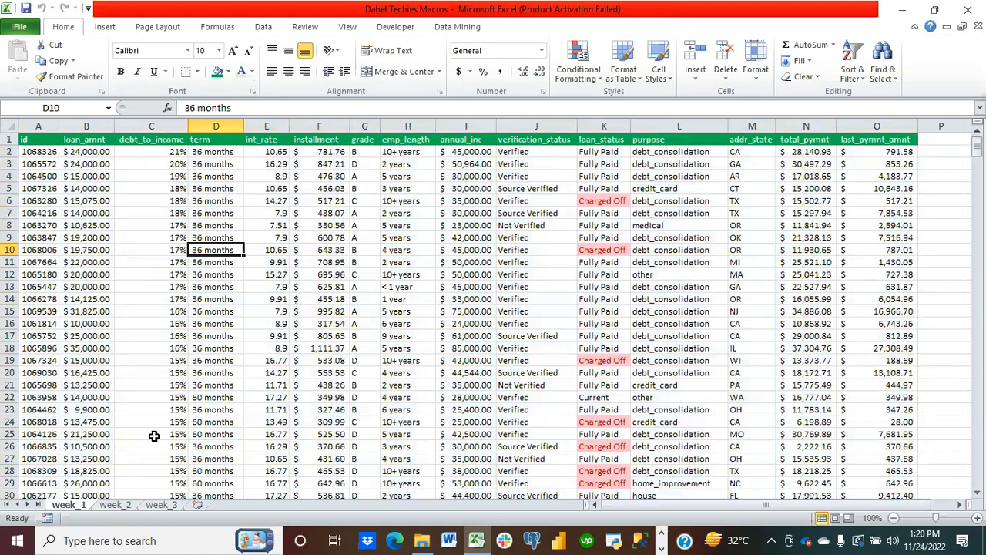
Open the Loans_report macro for editing and examine its code from the opening comments to the conditional formatting statements
click(394, 28)
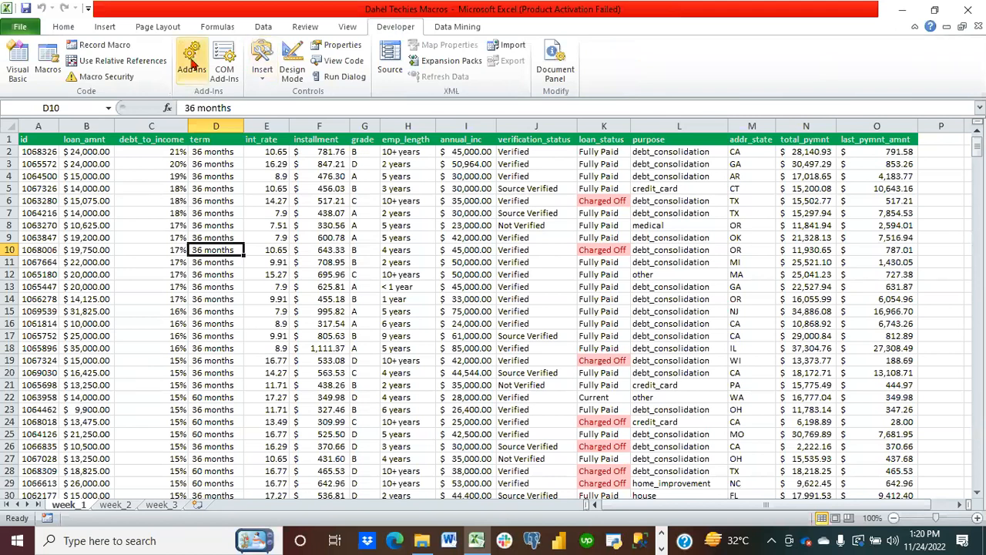
click(56, 69)
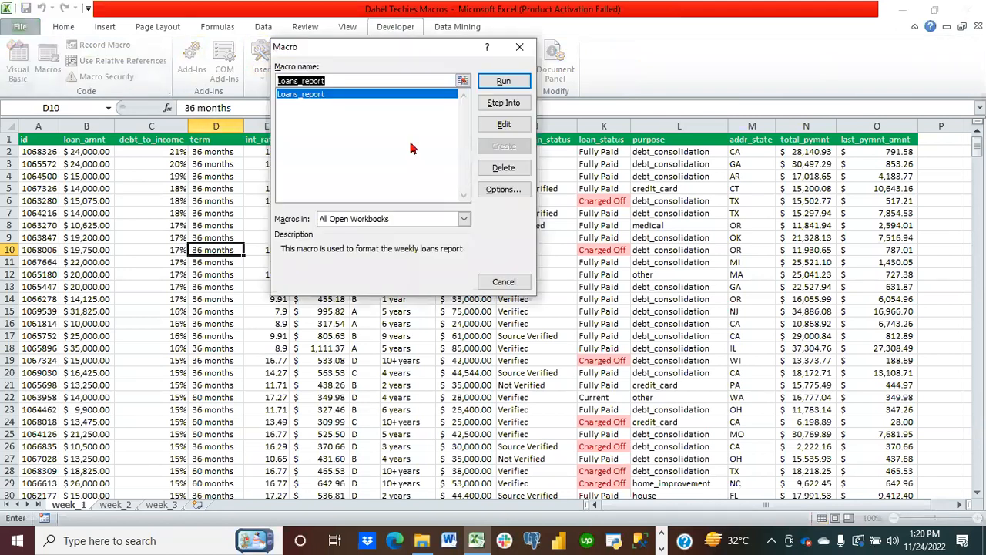
click(505, 126)
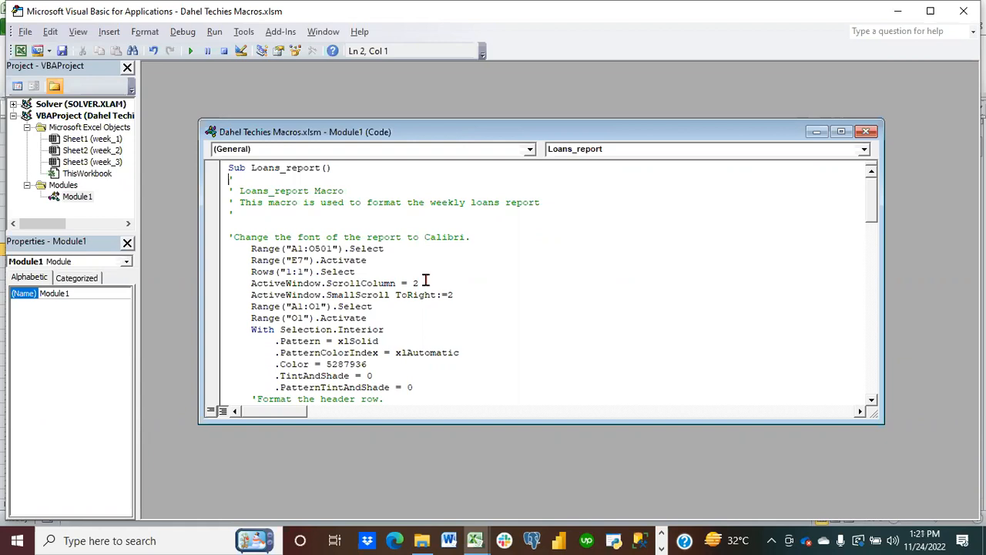
scroll(426, 279, down, 1)
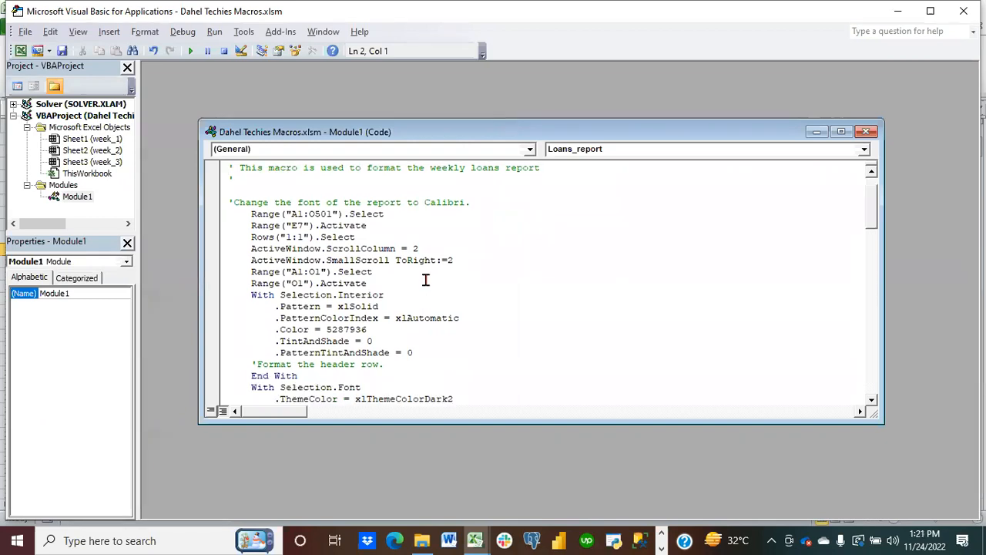
scroll(425, 279, down, 1)
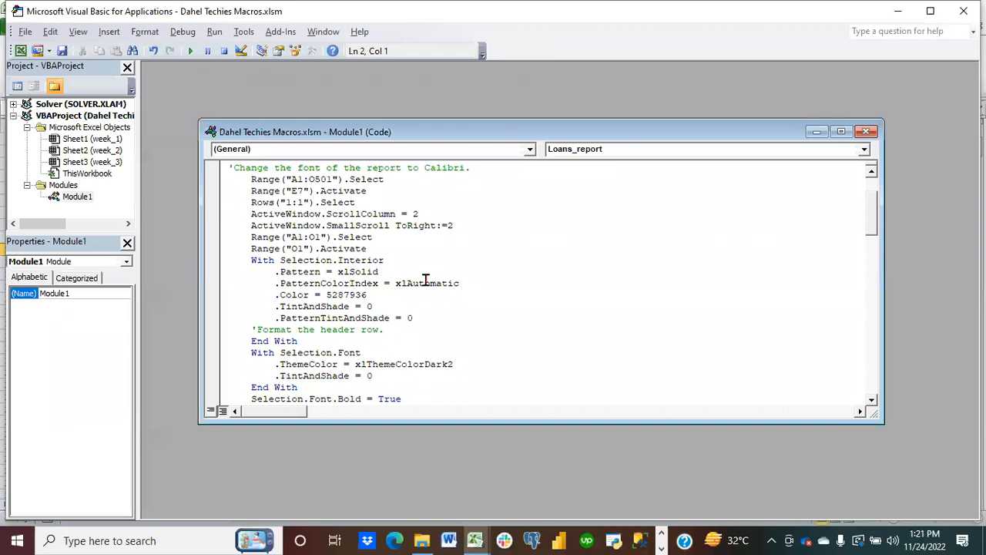
scroll(426, 280, down, 3)
scroll(425, 279, down, 4)
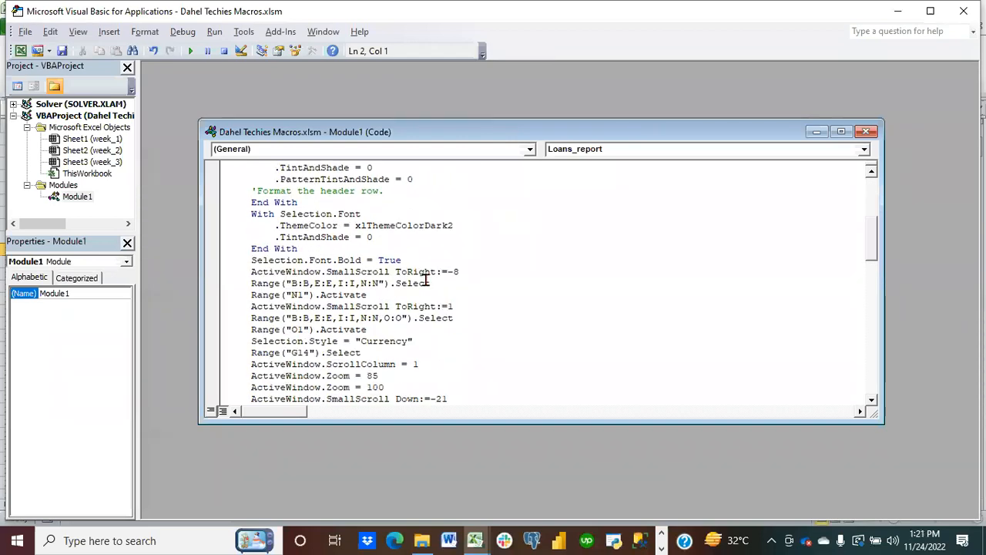
scroll(426, 280, down, 2)
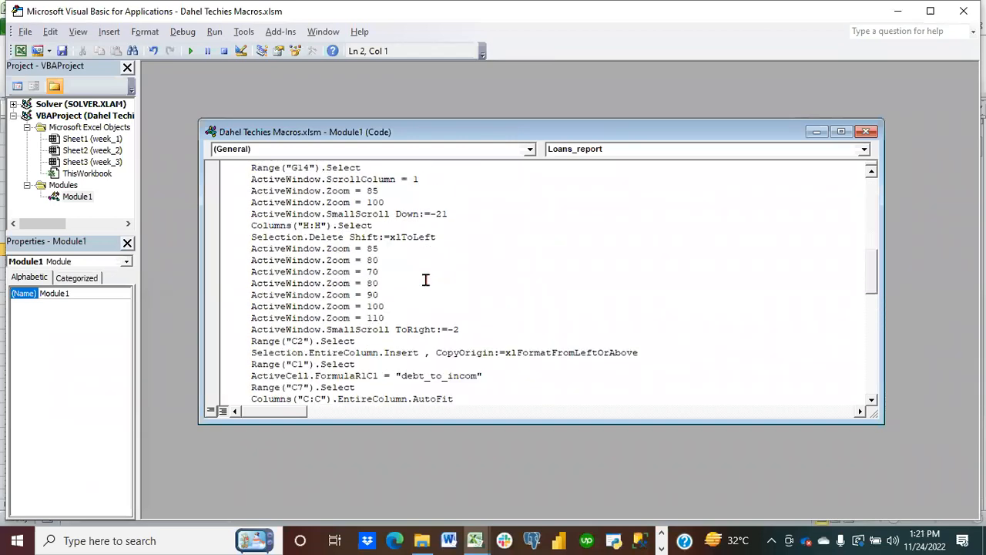
scroll(426, 280, down, 1)
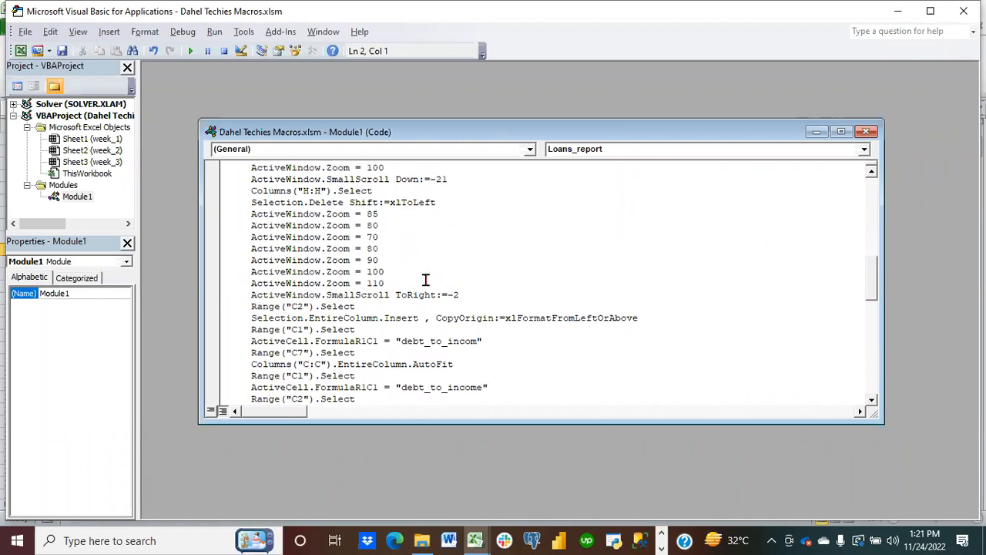
scroll(425, 279, down, 5)
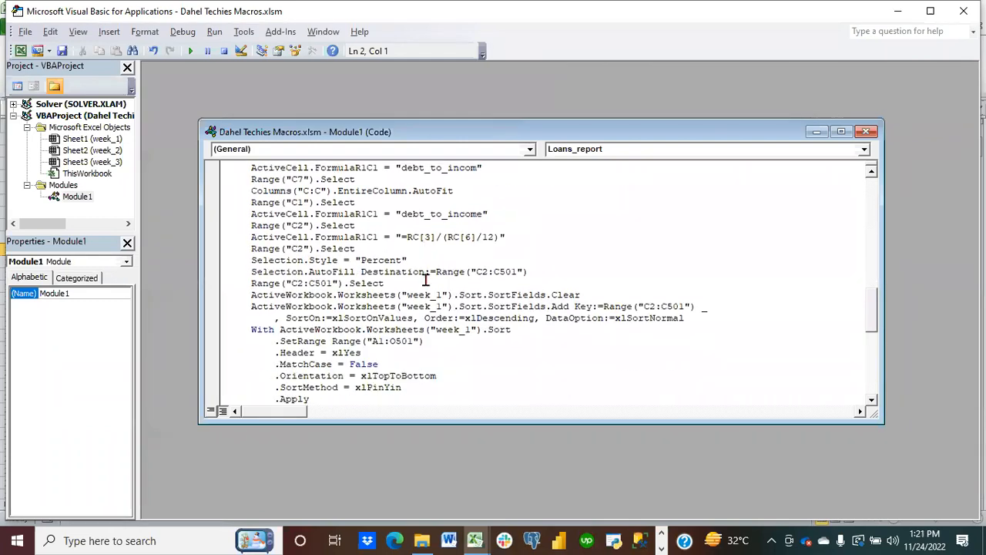
scroll(426, 280, down, 2)
scroll(425, 279, down, 1)
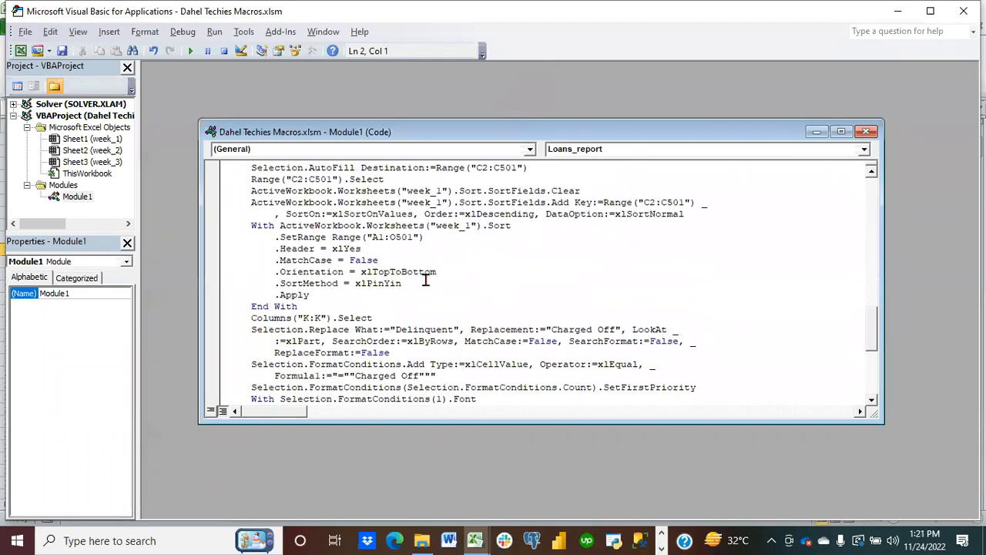
scroll(425, 279, down, 2)
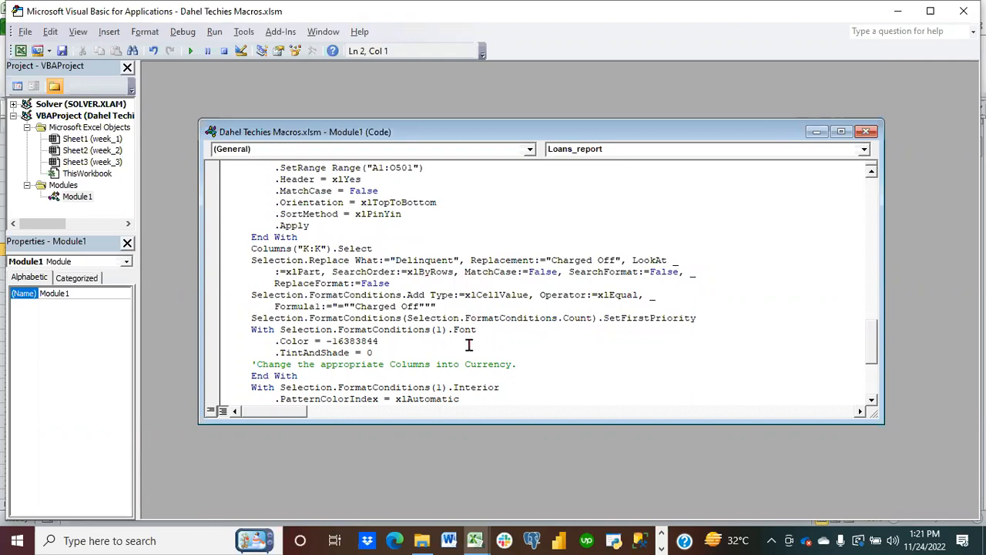
scroll(465, 346, down, 2)
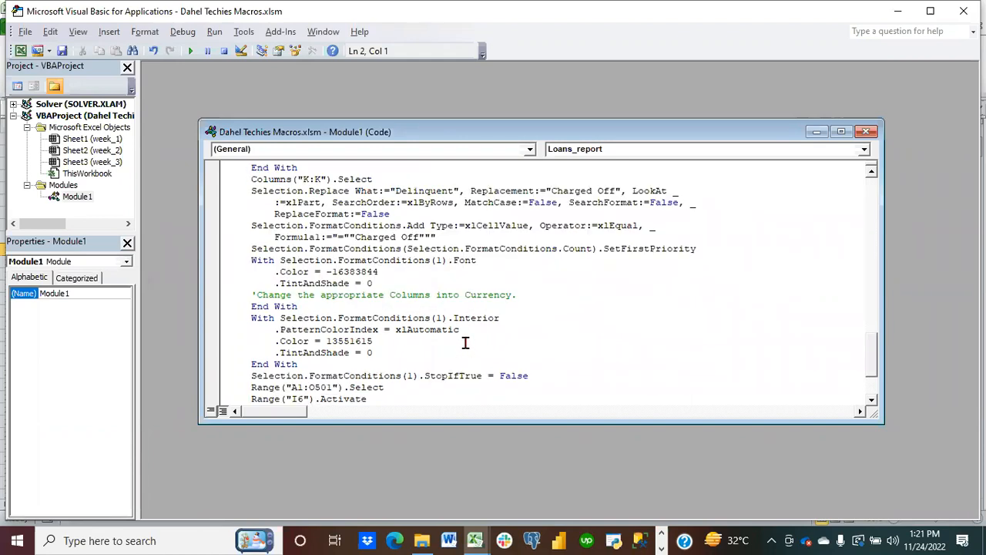
Insert a blank line above the comment "'Change the appropriate Columns into Currency." in the Loans_report code
click(448, 294)
key(Return)
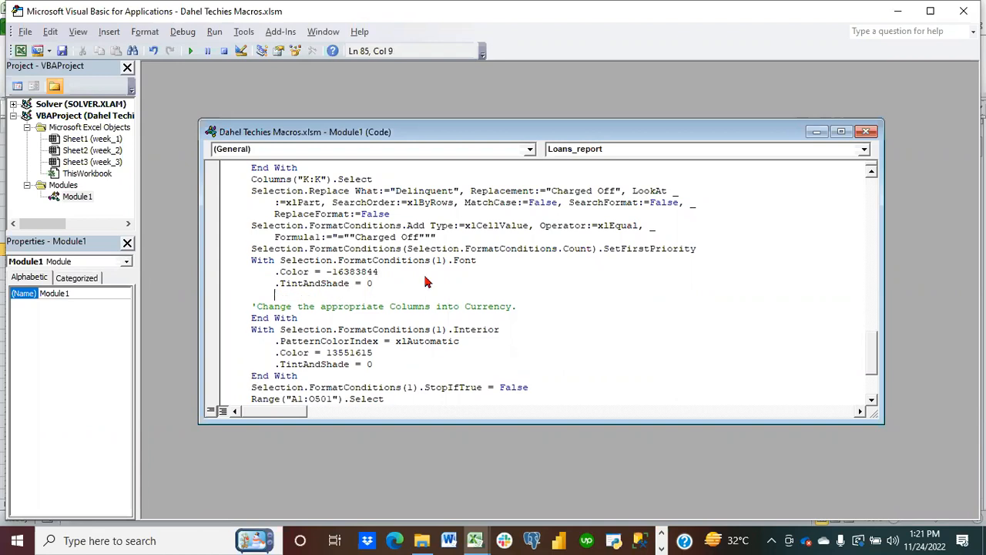
scroll(345, 327, down, 2)
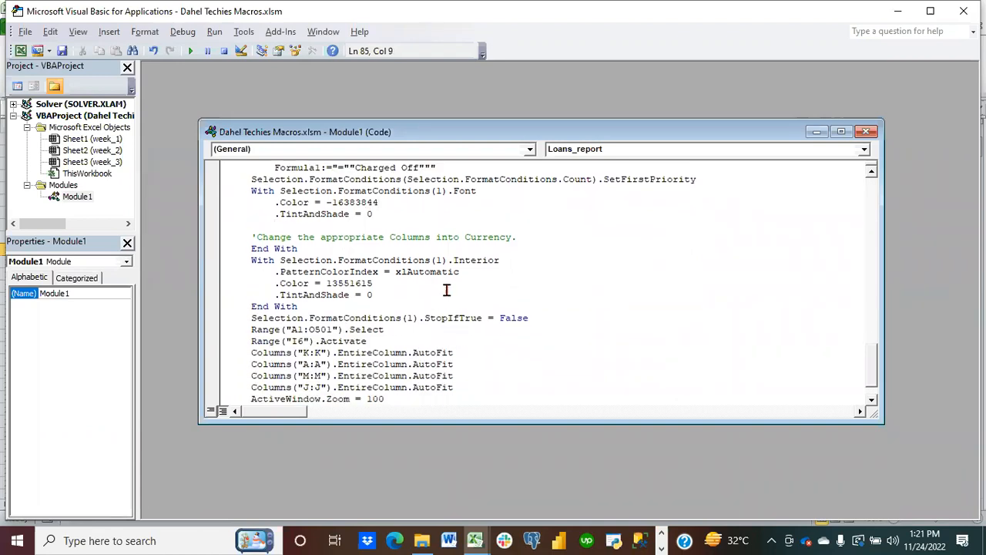
scroll(446, 290, down, 1)
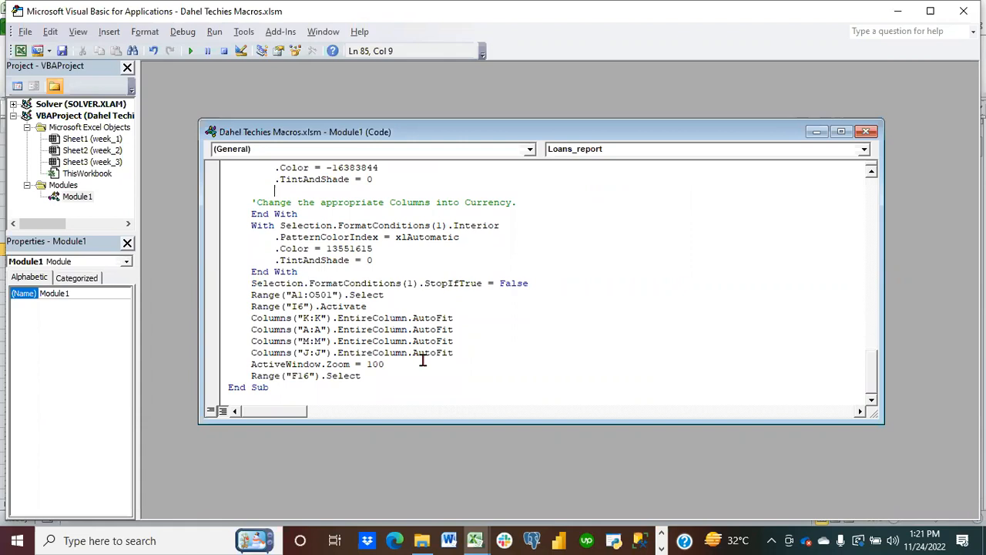
Review the Loans_report code backwards from End Sub through the sort, column and header formatting statements to its opening line
scroll(394, 352, up, 7)
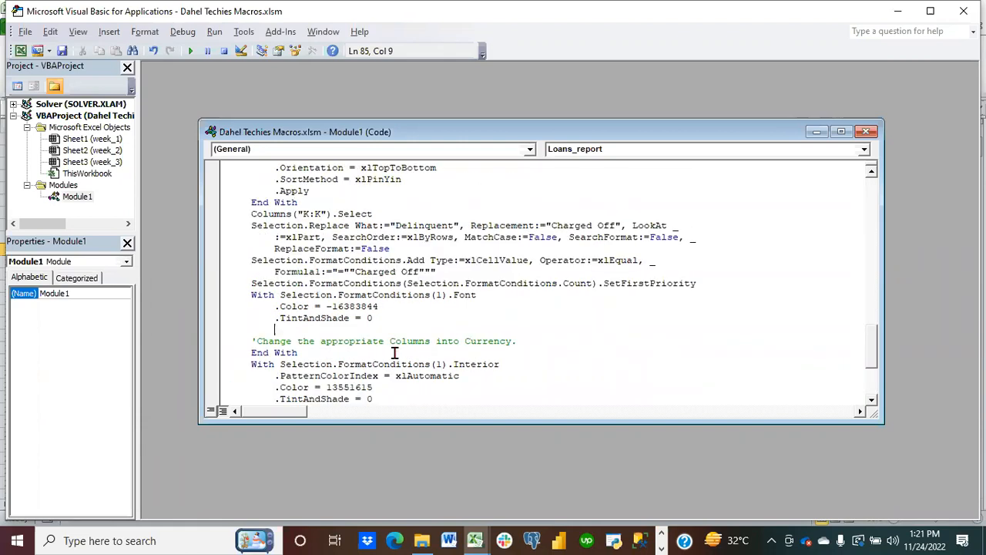
scroll(395, 352, up, 3)
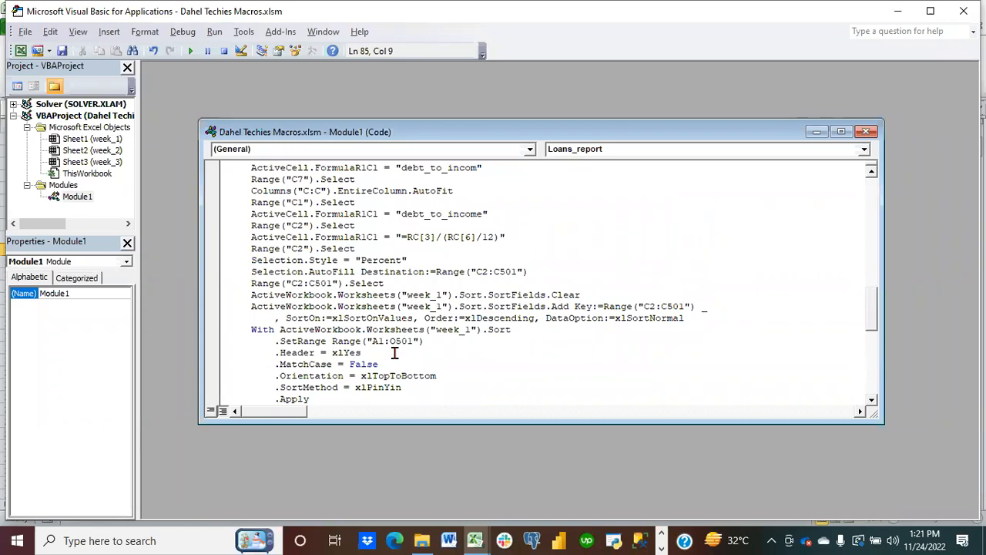
scroll(394, 352, up, 1)
scroll(395, 352, up, 2)
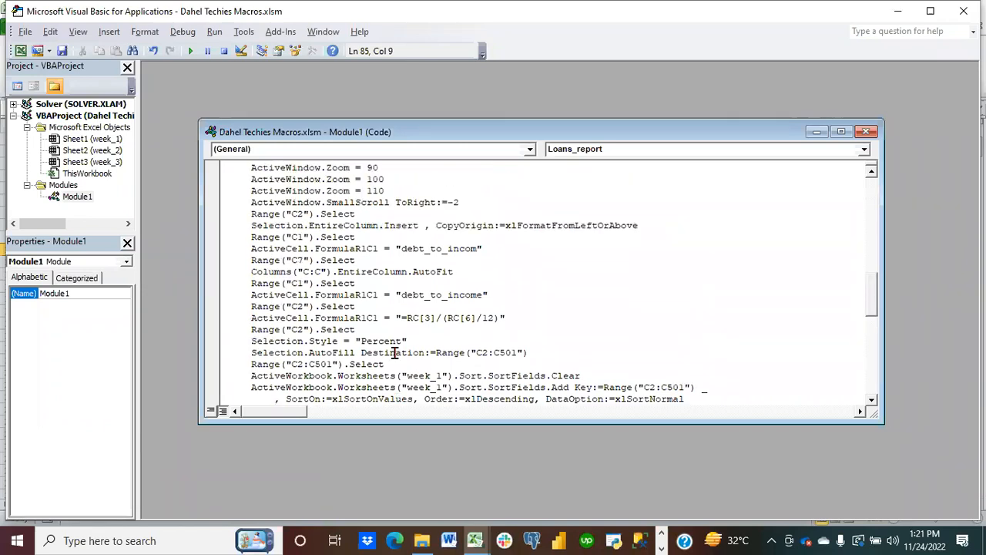
scroll(394, 352, up, 2)
scroll(395, 353, up, 3)
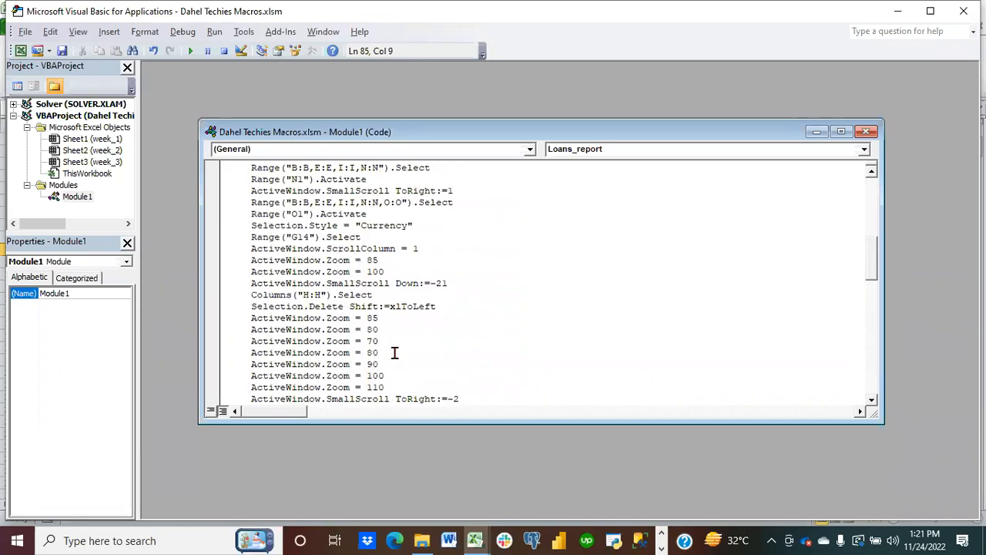
scroll(394, 352, up, 2)
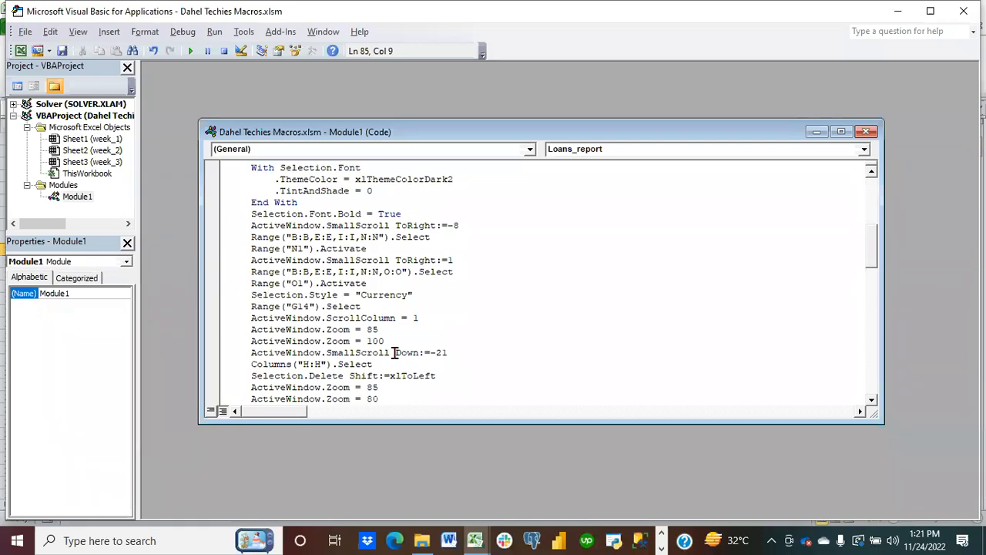
scroll(394, 352, up, 5)
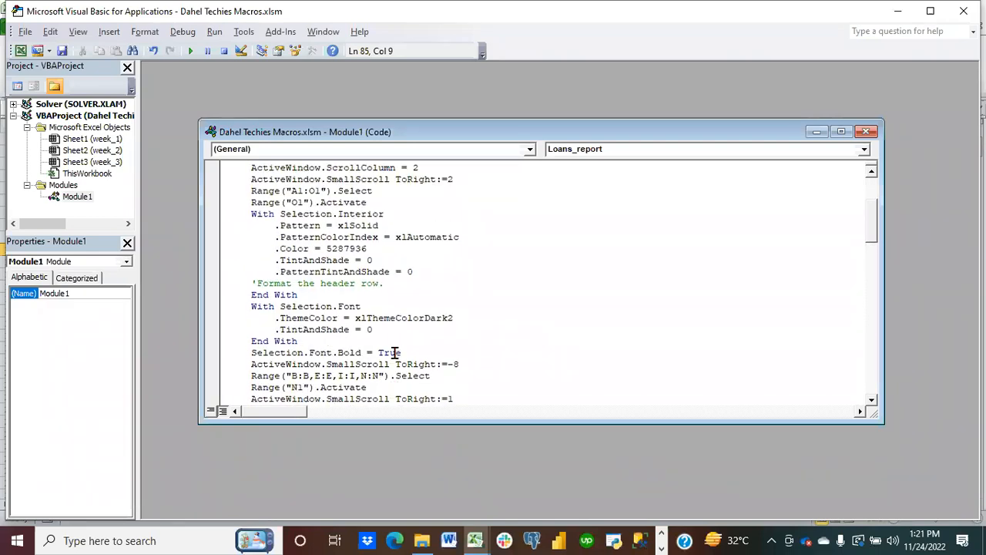
scroll(394, 352, up, 3)
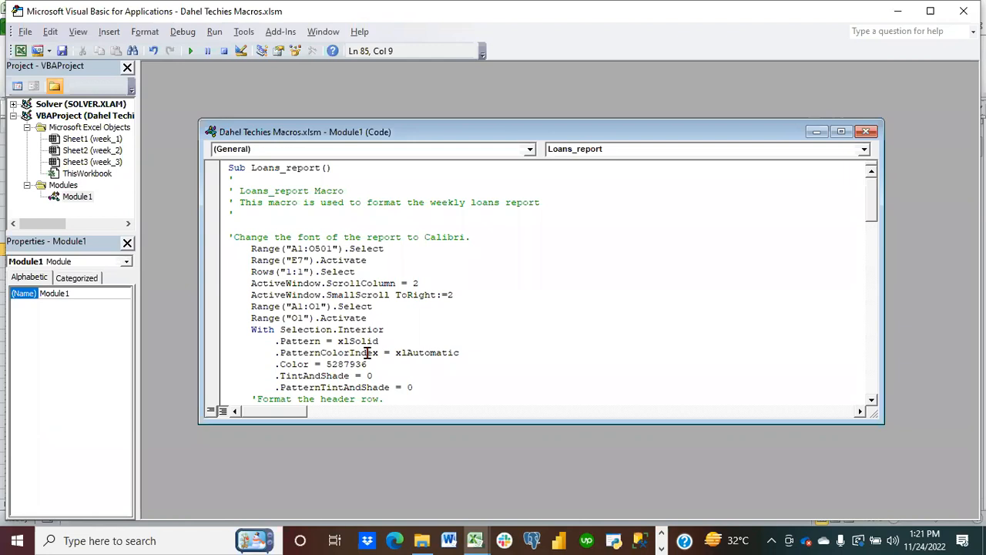
Save the Dahel Techies Macros workbook and close the Module1 code
click(62, 51)
click(865, 132)
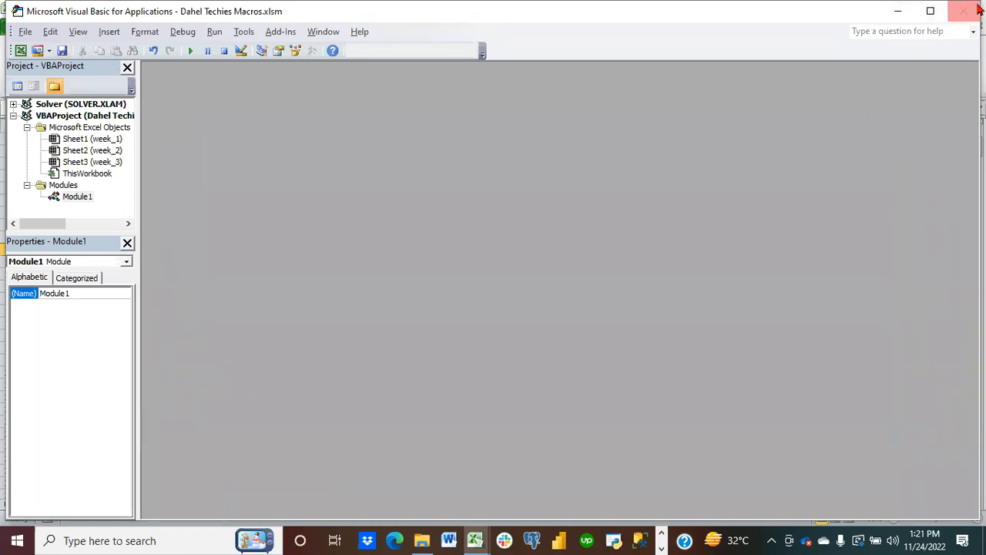
Close the Visual Basic editor and compare the font on the week_2 and week_1 sheets
click(971, 9)
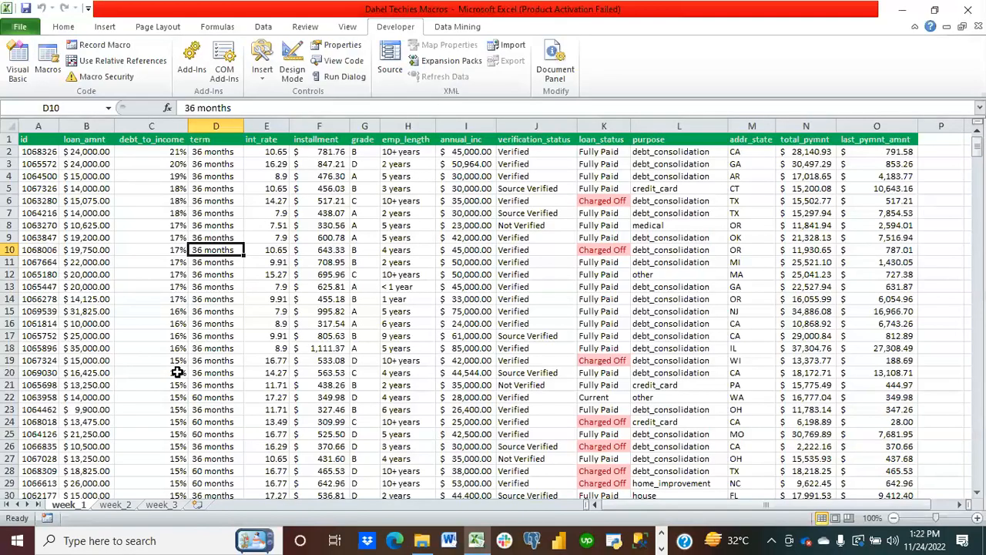
click(115, 505)
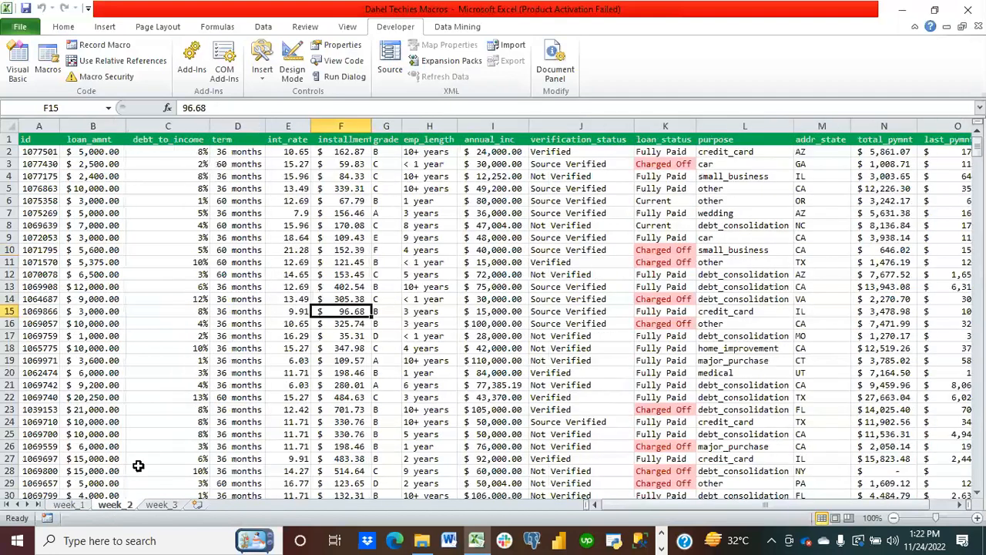
click(69, 505)
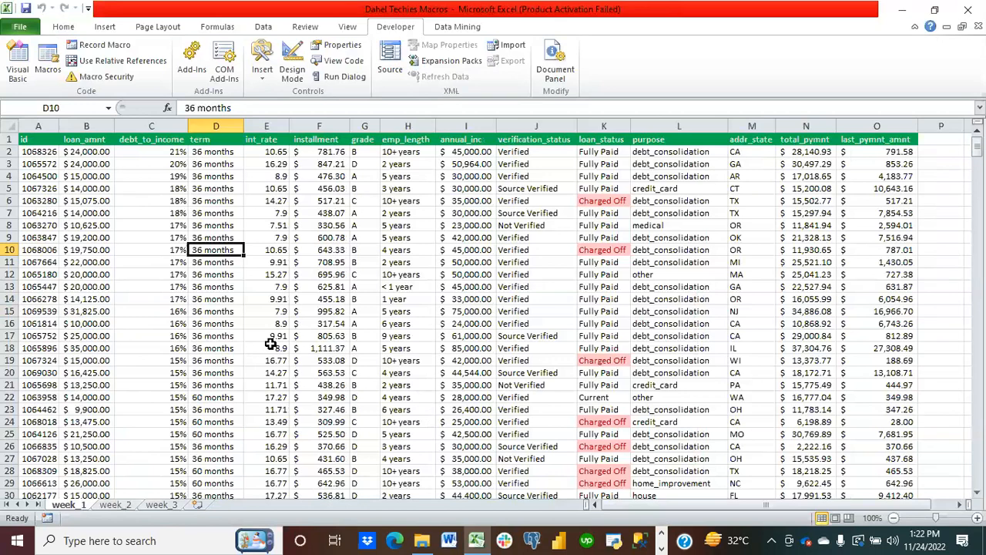
click(204, 288)
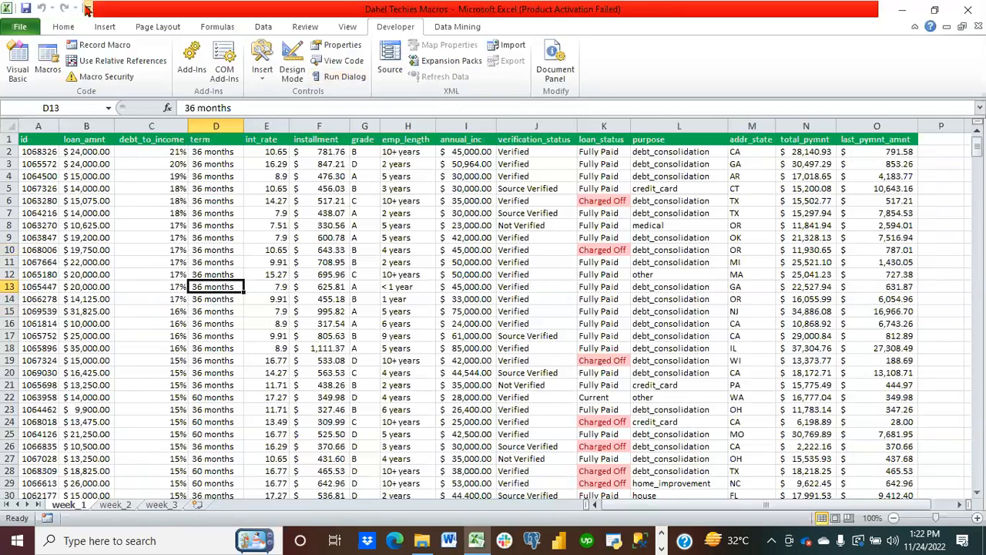
Start recording Macro5 in This Workbook and set the font of the whole week_1 loan table to Calibri (Body)
click(91, 49)
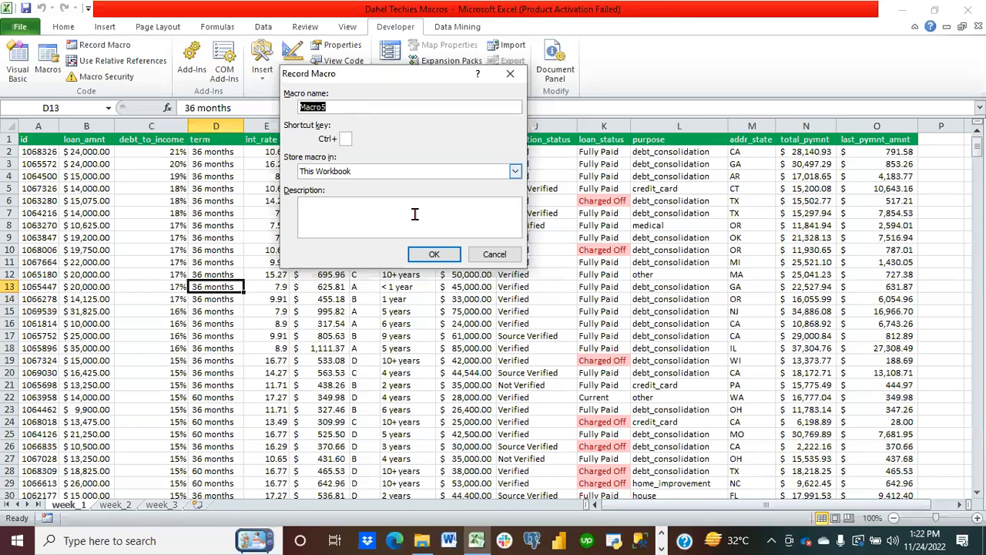
click(434, 254)
click(155, 212)
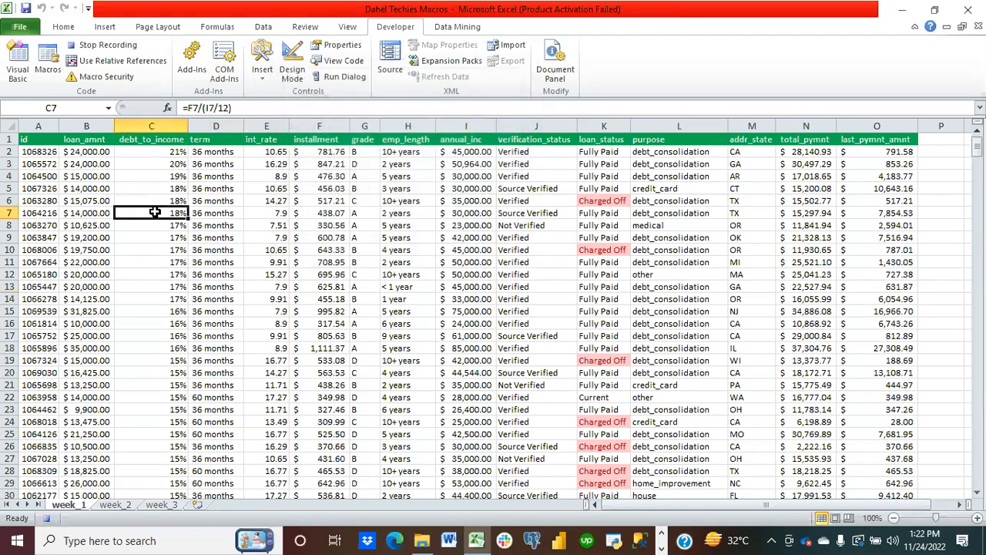
key(ctrl+a)
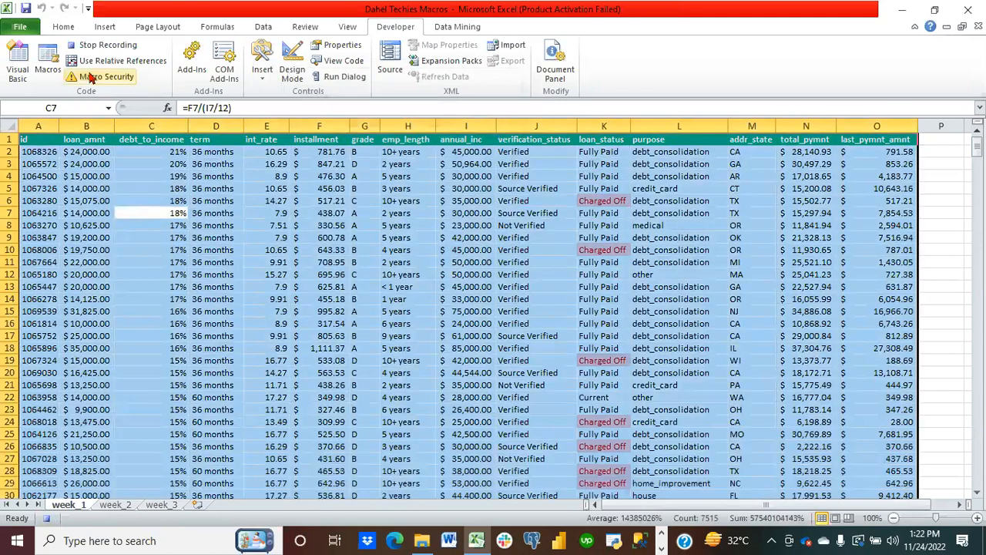
click(64, 27)
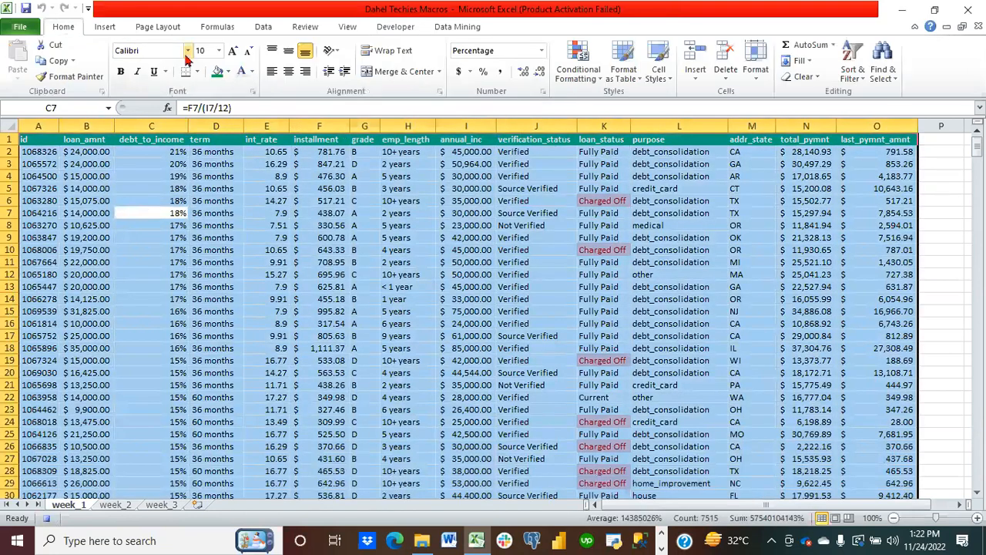
click(187, 50)
scroll(173, 107, down, 5)
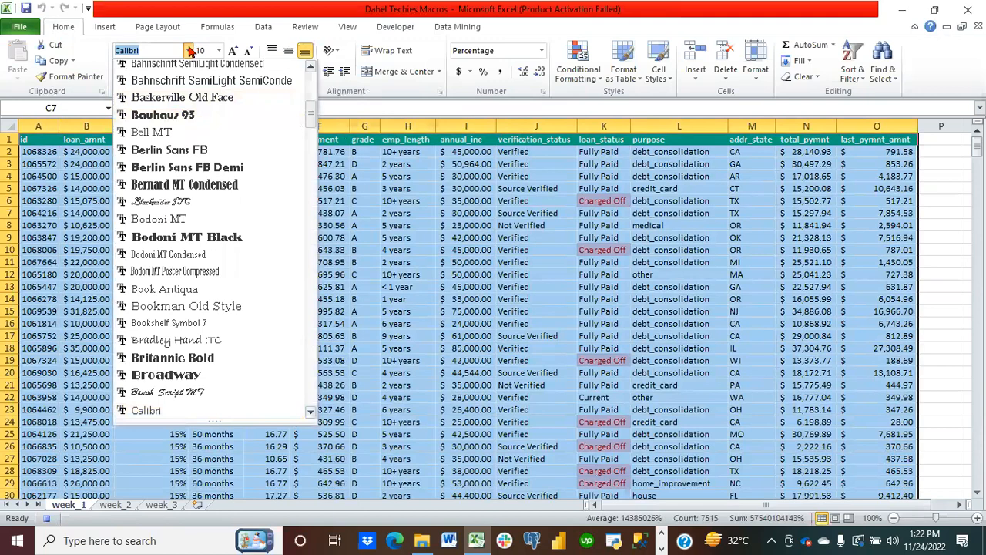
click(188, 53)
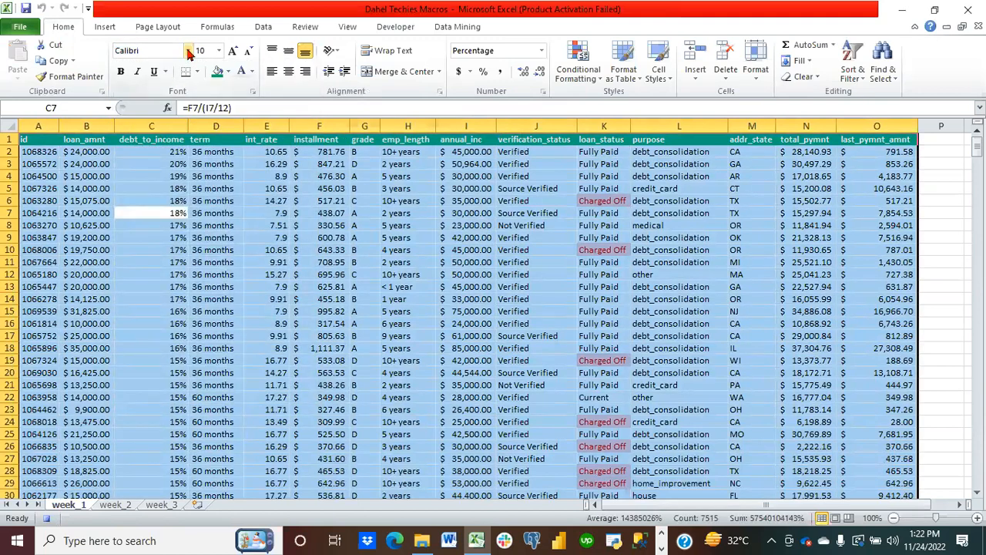
click(188, 51)
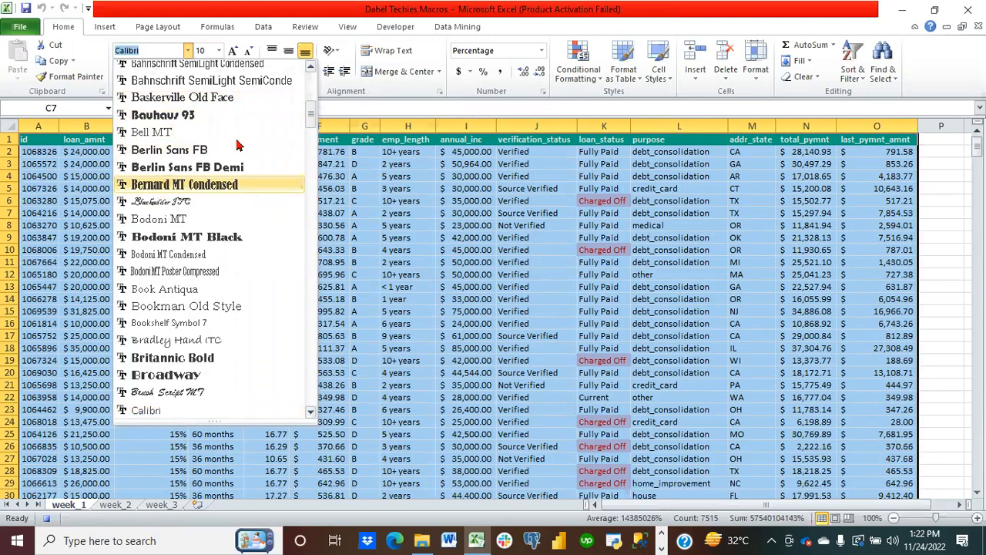
click(309, 70)
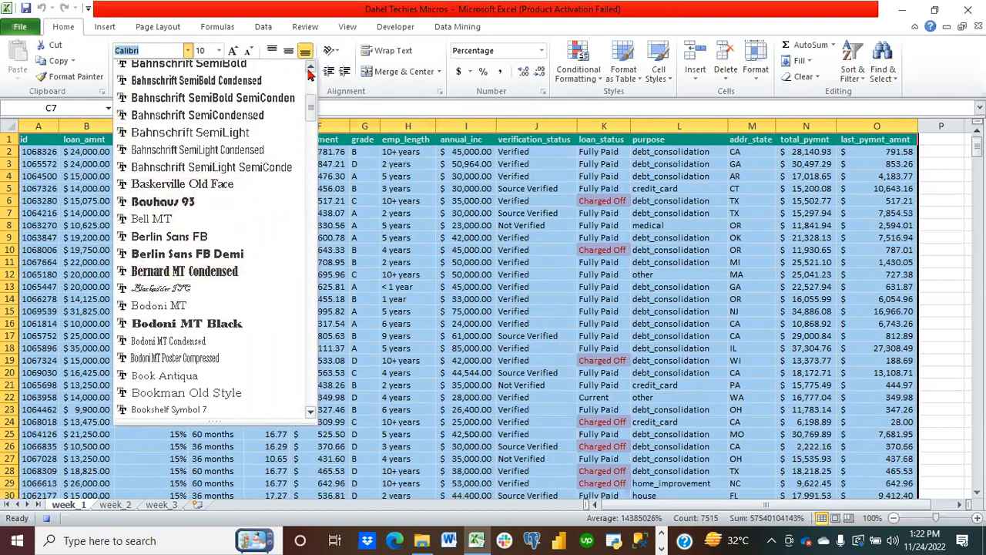
click(309, 70)
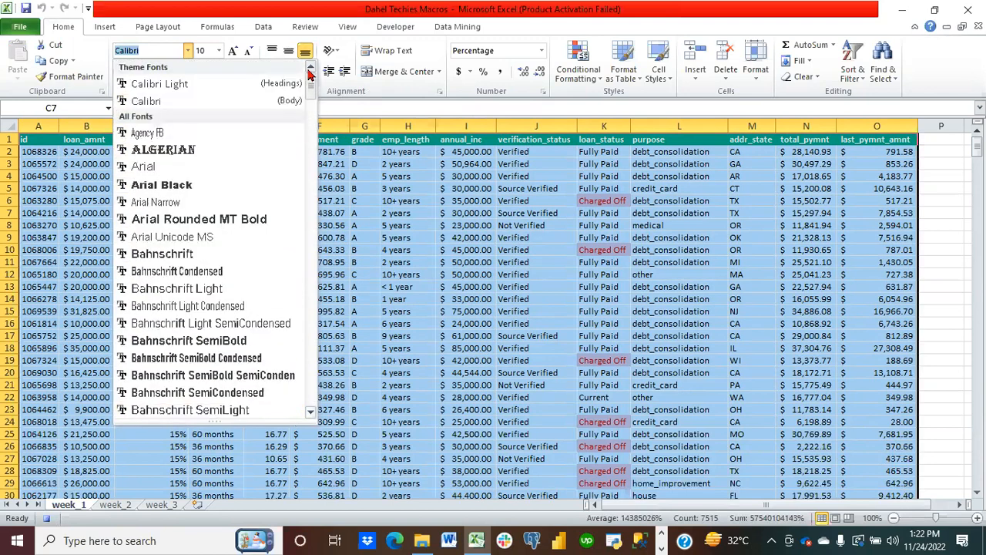
click(198, 112)
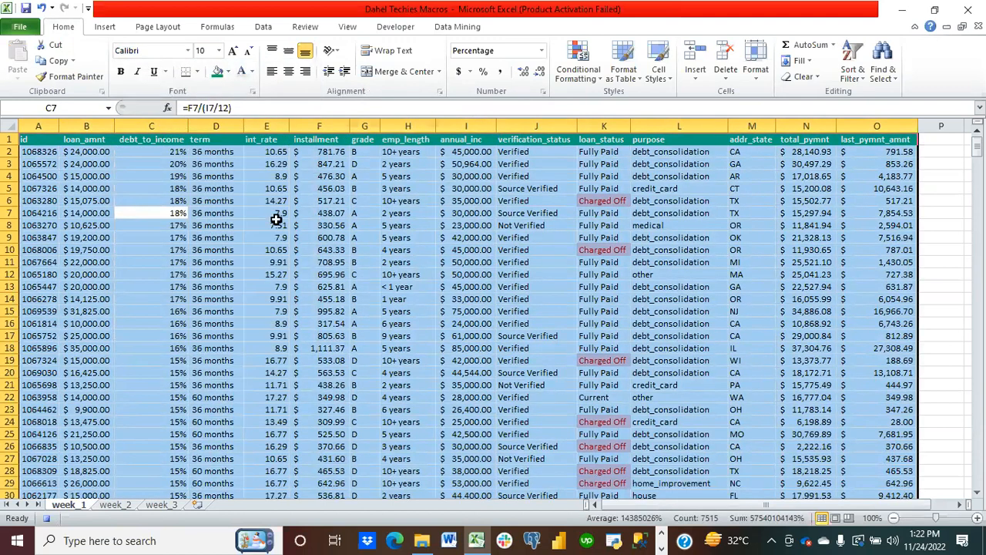
Deselect the week_1 table by selecting cell E8 and stop recording the macro
click(276, 221)
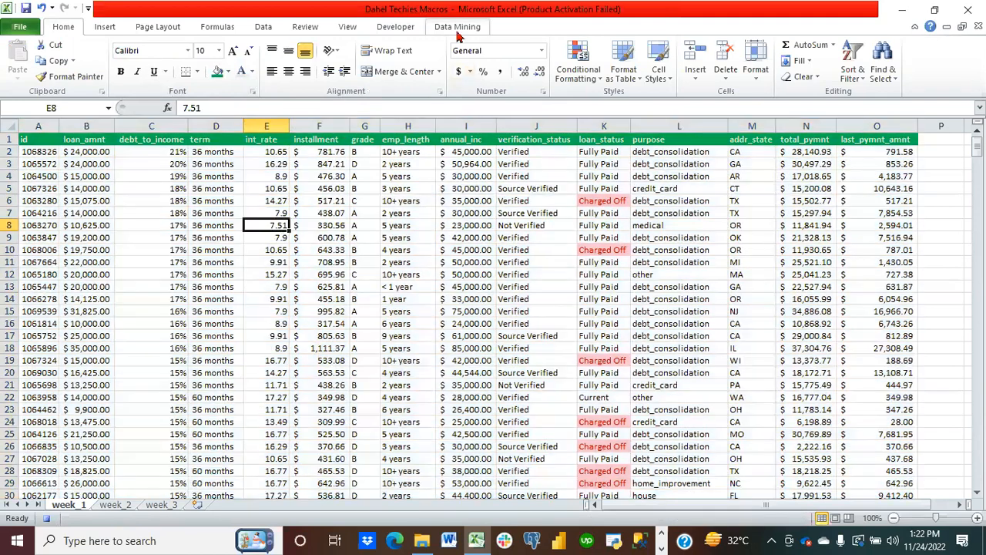
click(410, 30)
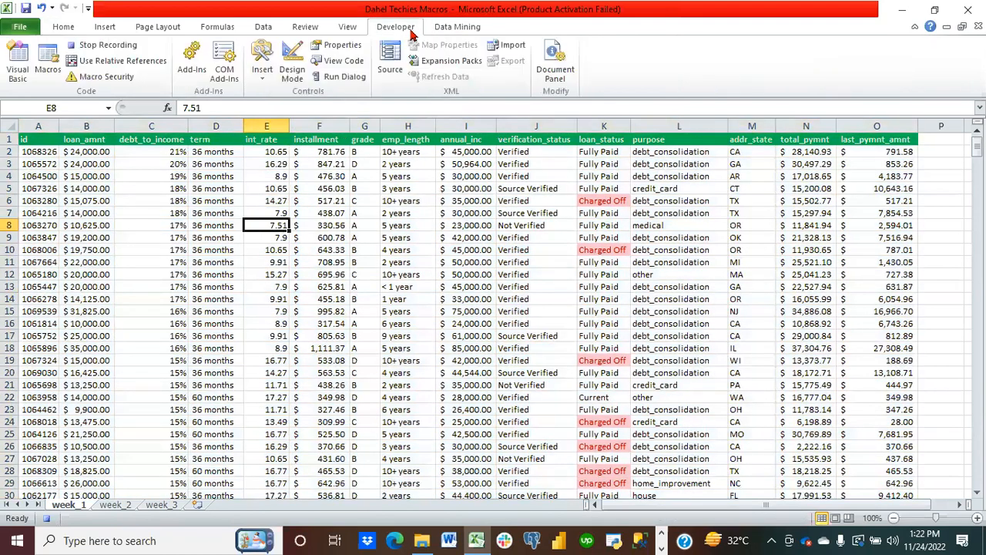
click(123, 50)
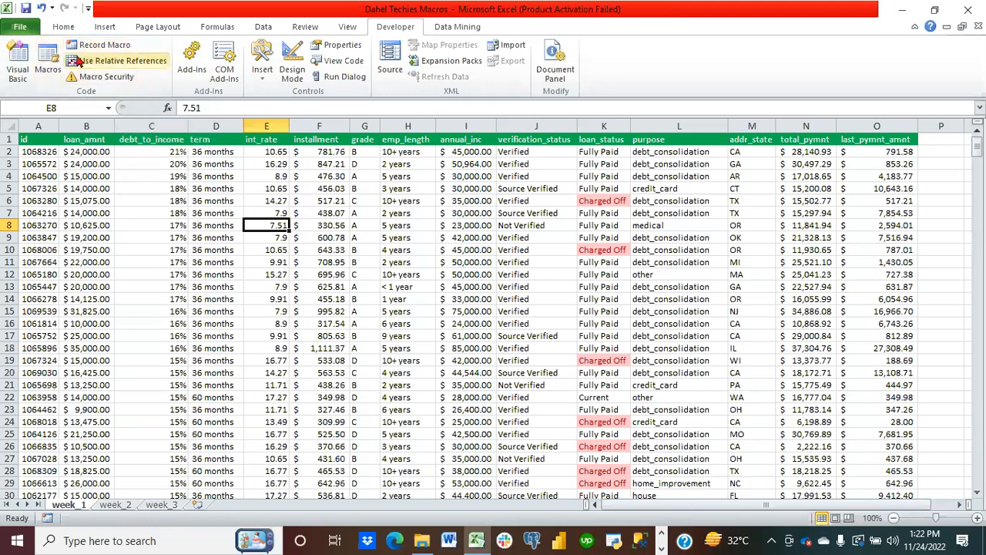
Look up Macro5 in the list of macros for all open workbooks without running it
click(46, 61)
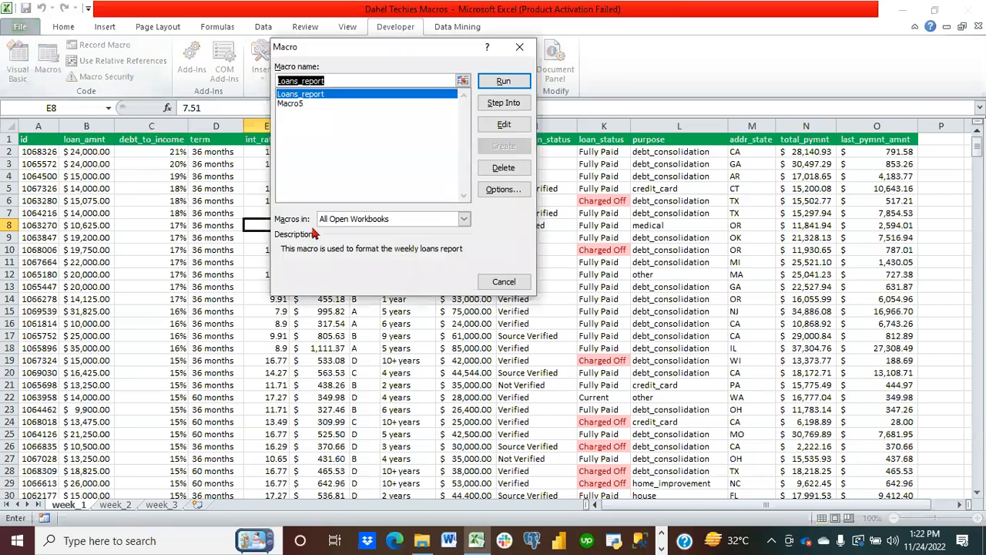
click(322, 104)
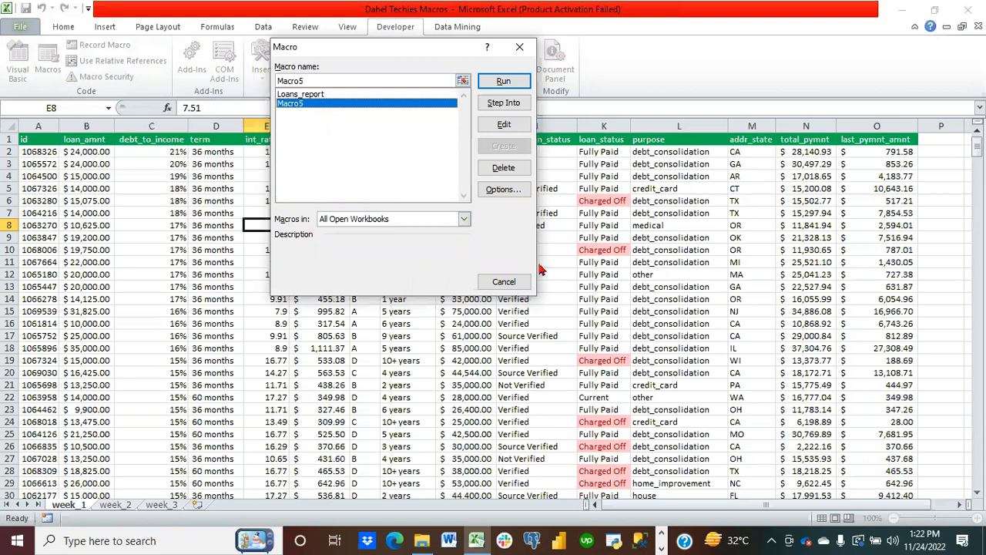
click(504, 281)
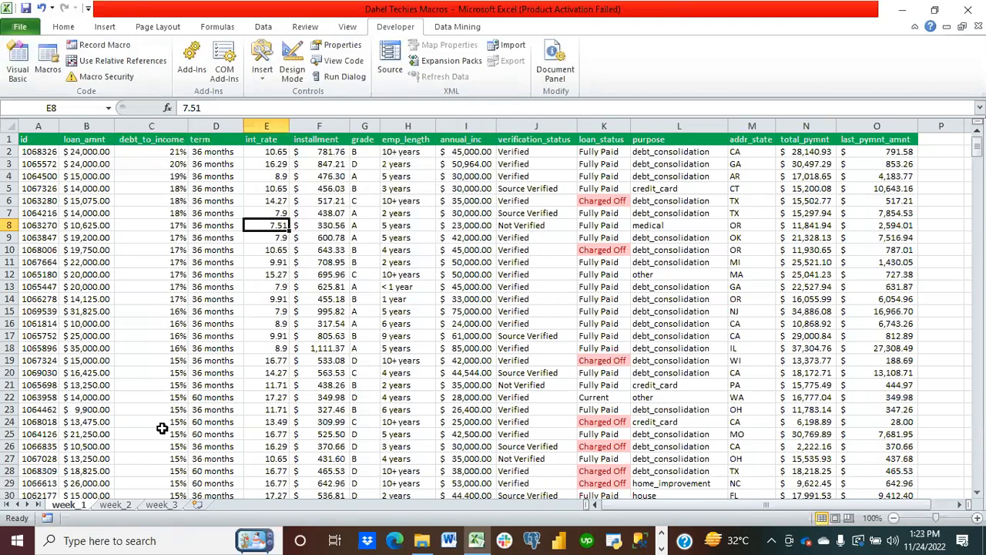
Run Macro5 on the week_2 sheet to apply the recorded font formatting to its loan table
click(116, 506)
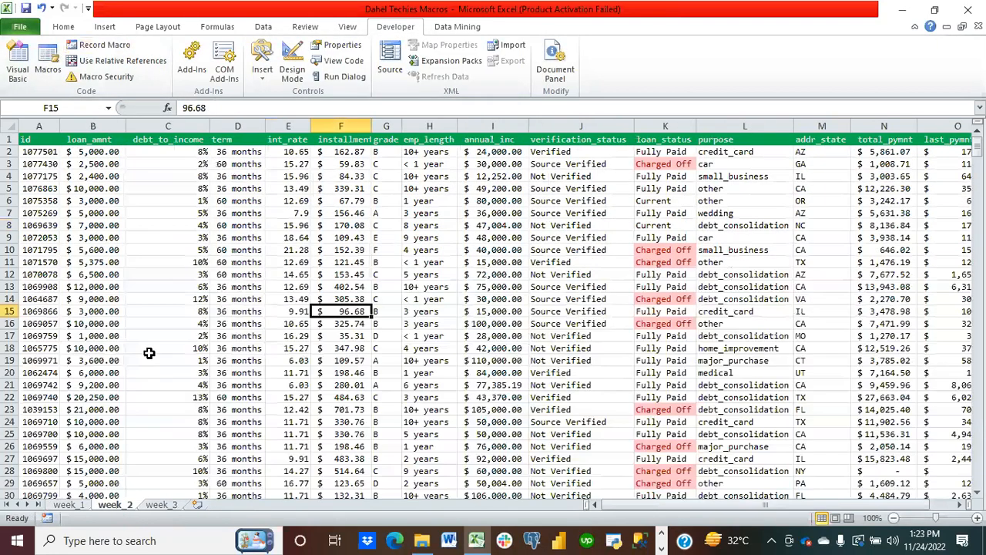
click(211, 336)
click(45, 65)
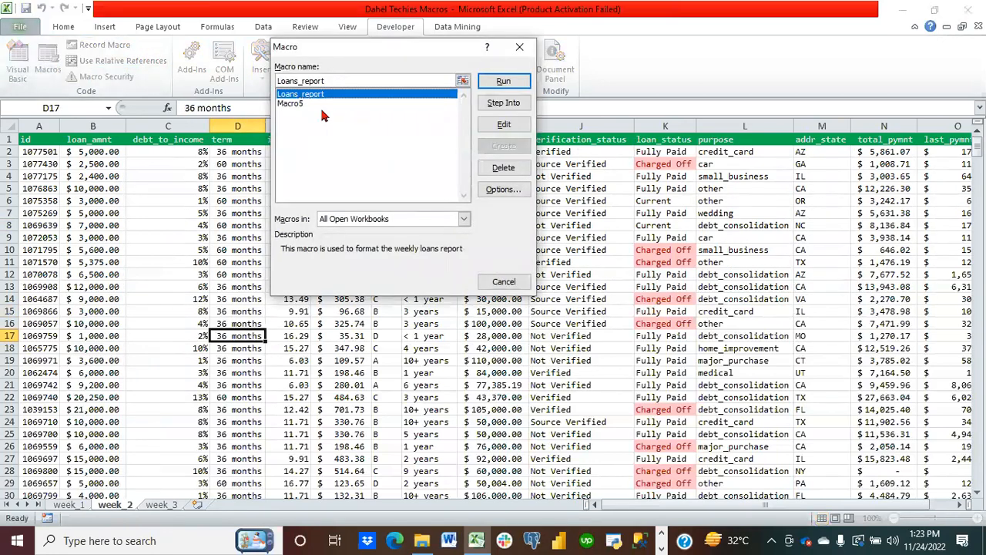
click(306, 106)
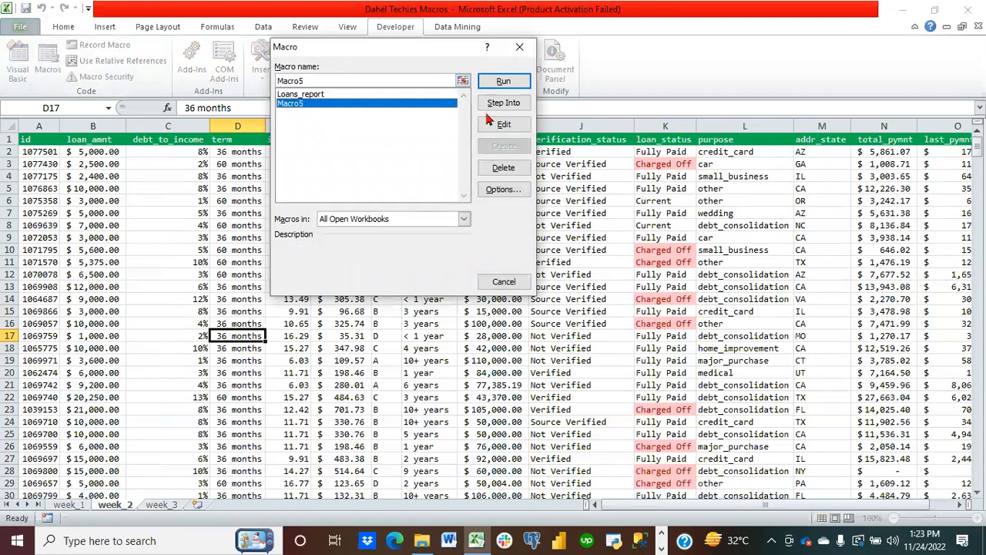
click(503, 83)
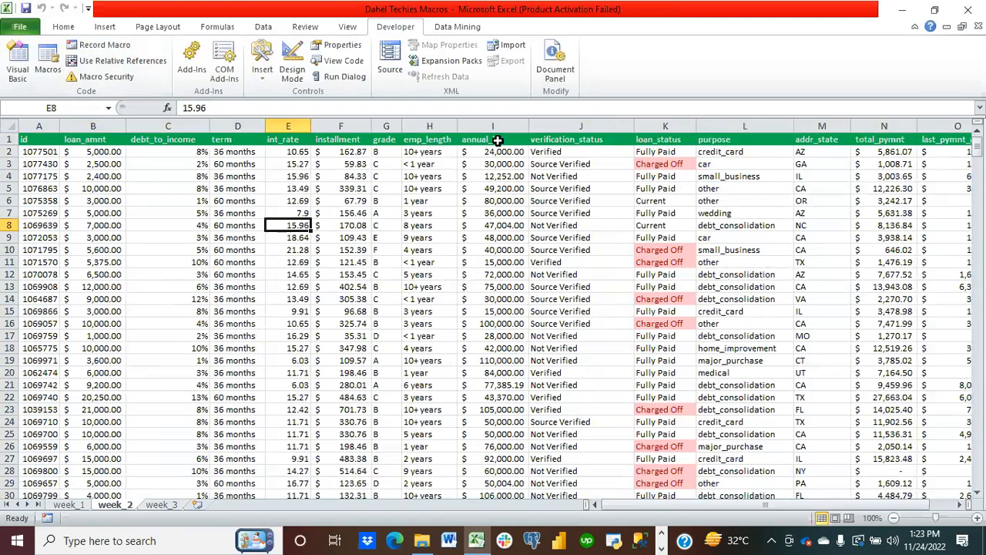
Run the Loans_report macro on the unformatted week_3 sheet
click(165, 507)
click(189, 299)
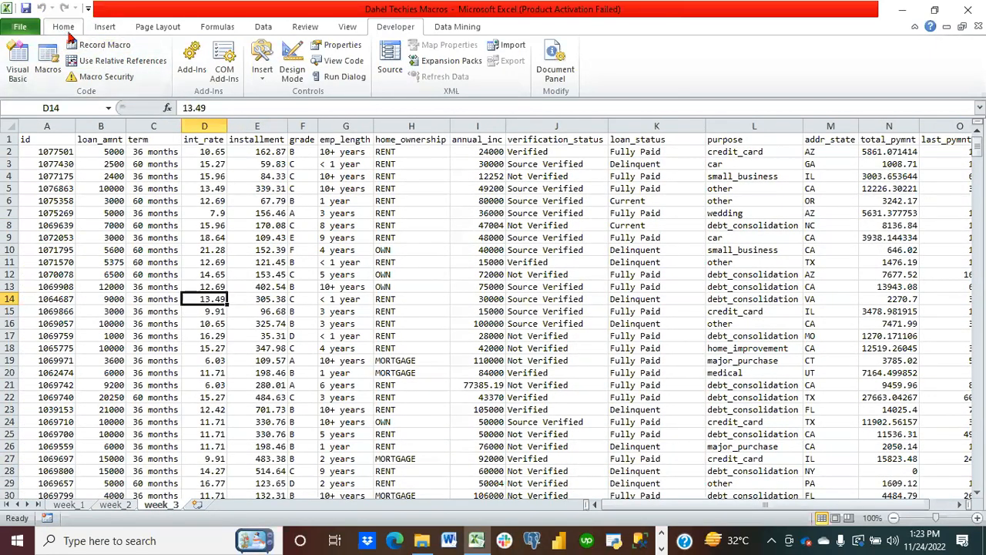
click(46, 60)
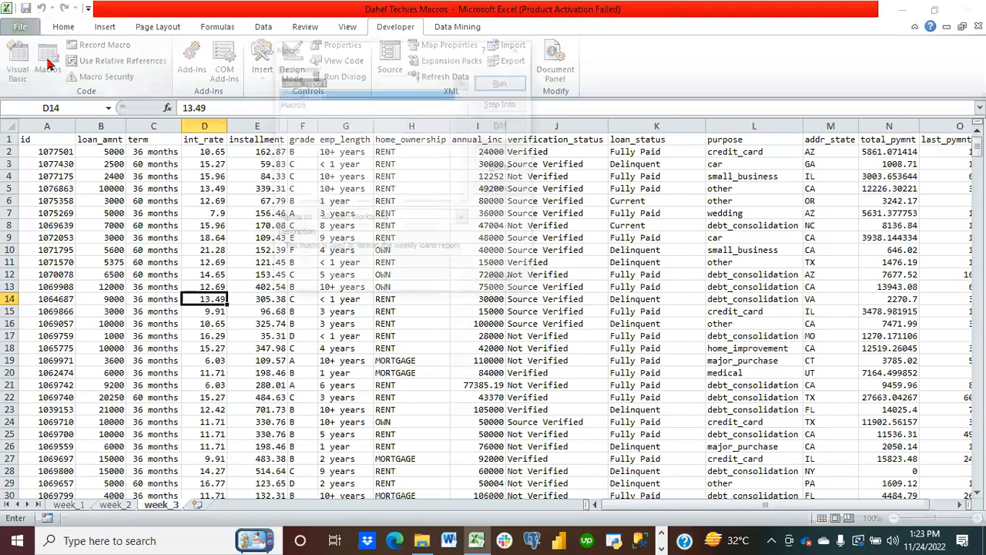
click(503, 80)
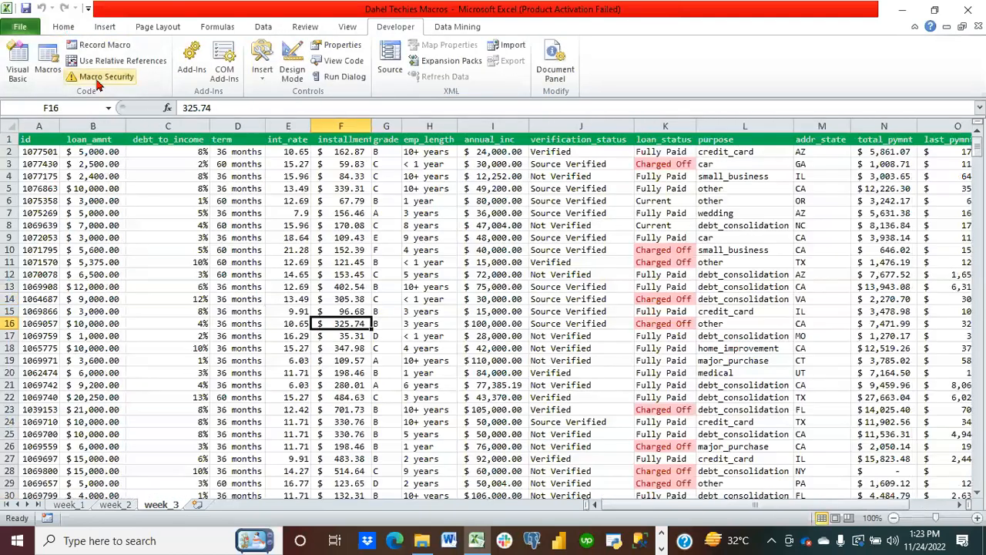
Run Macro5 on the week_3 sheet to apply the recorded font formatting to its loan table
click(46, 65)
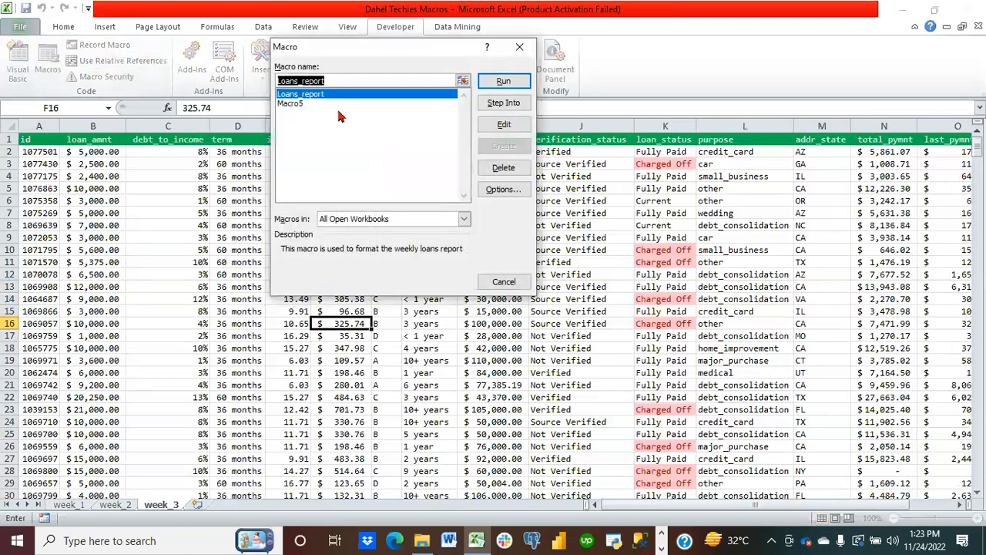
click(306, 105)
click(503, 81)
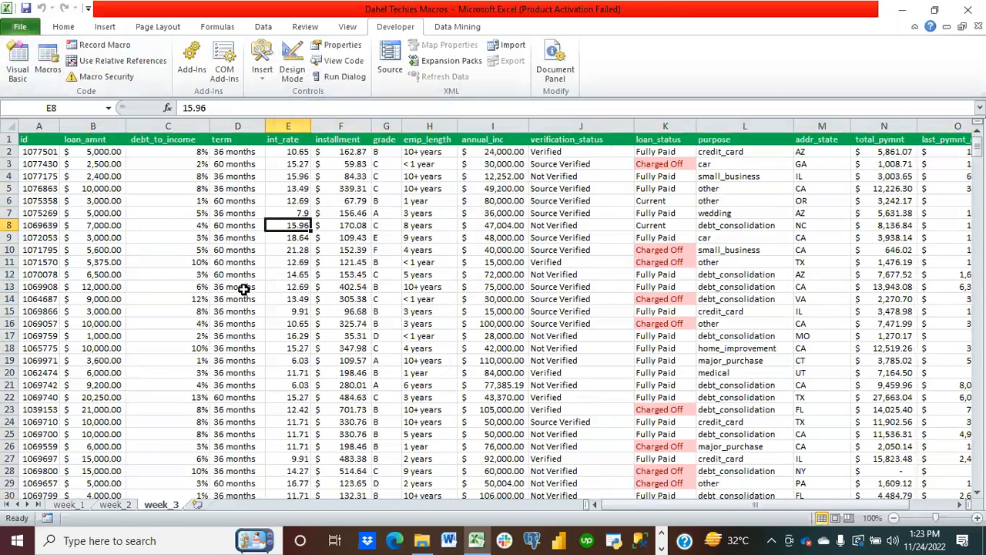
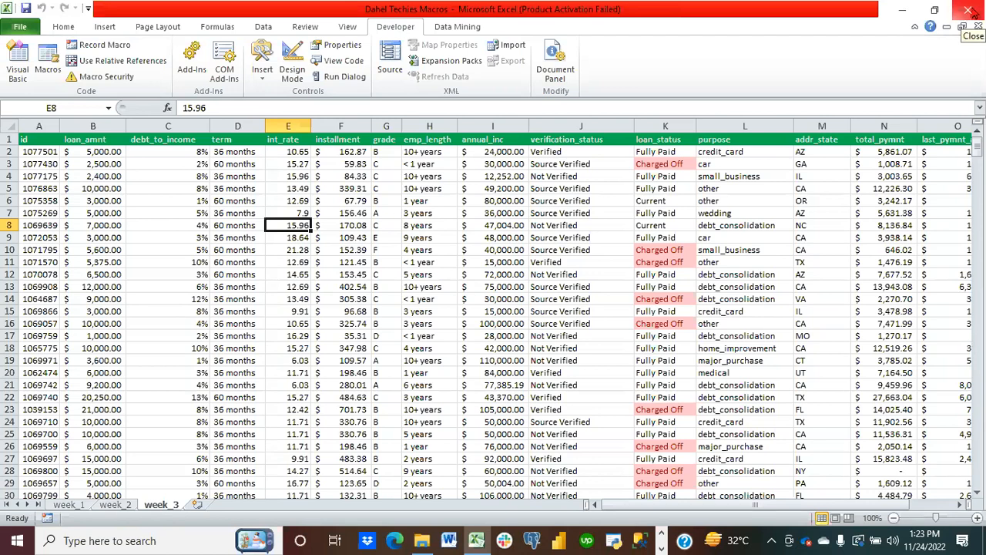
Close the Dahel Techies Macros workbook without saving the changes
click(970, 9)
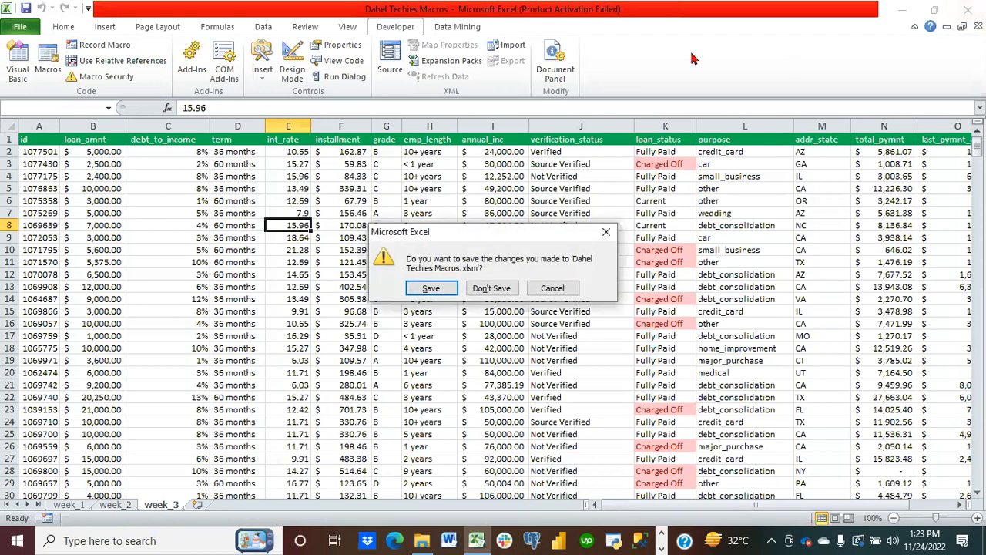
click(479, 289)
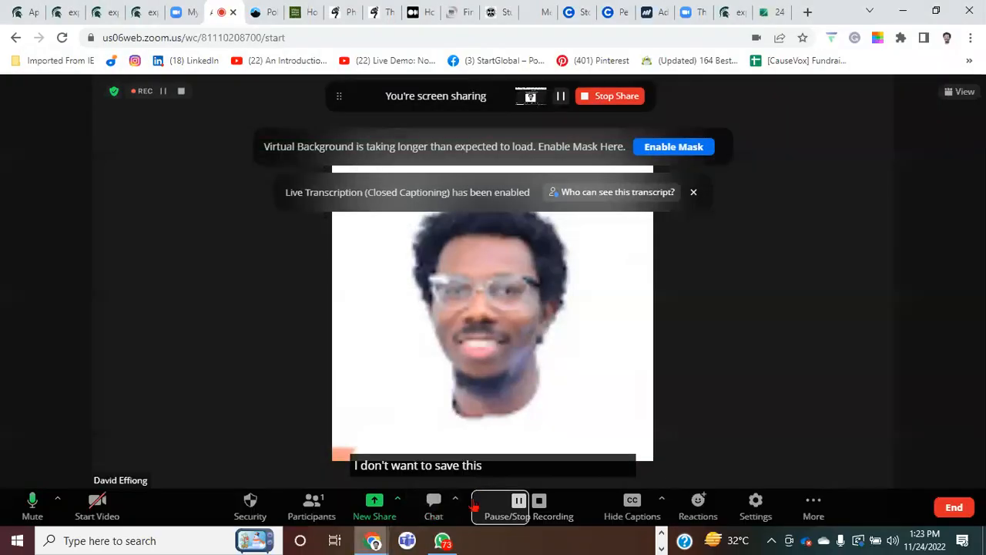
Open the recent Excel workbook Dahel Techies Macros and dismiss the Office activation wizard
click(661, 533)
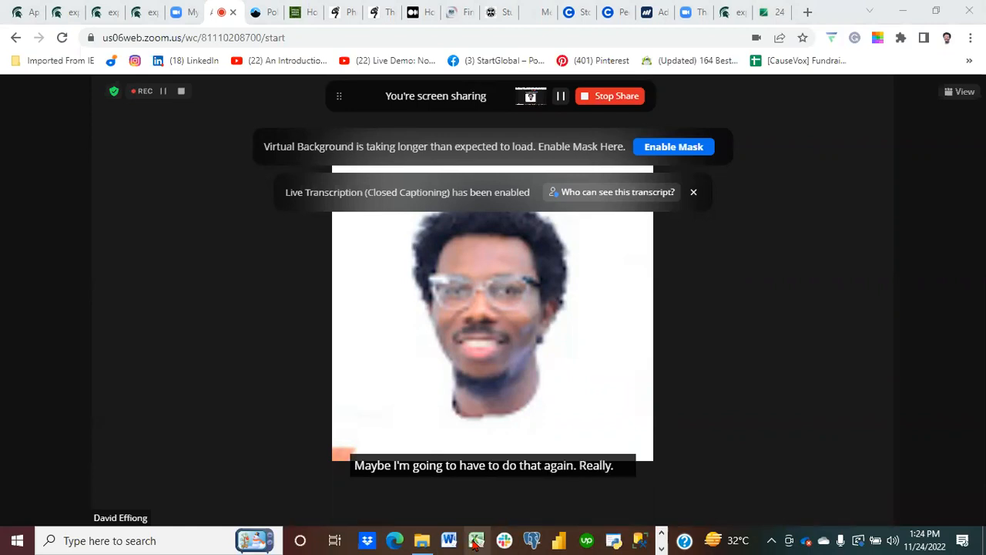
right_click(476, 541)
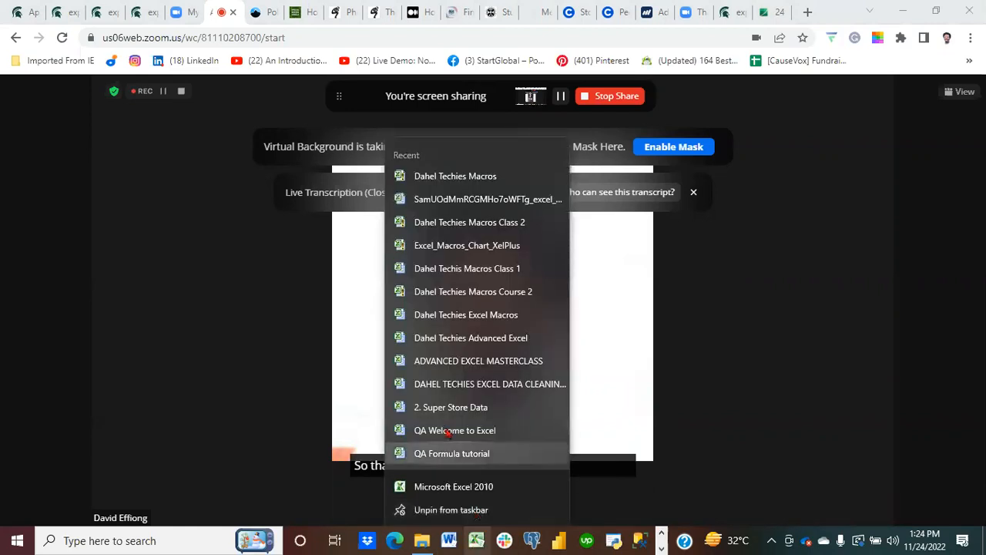
click(455, 177)
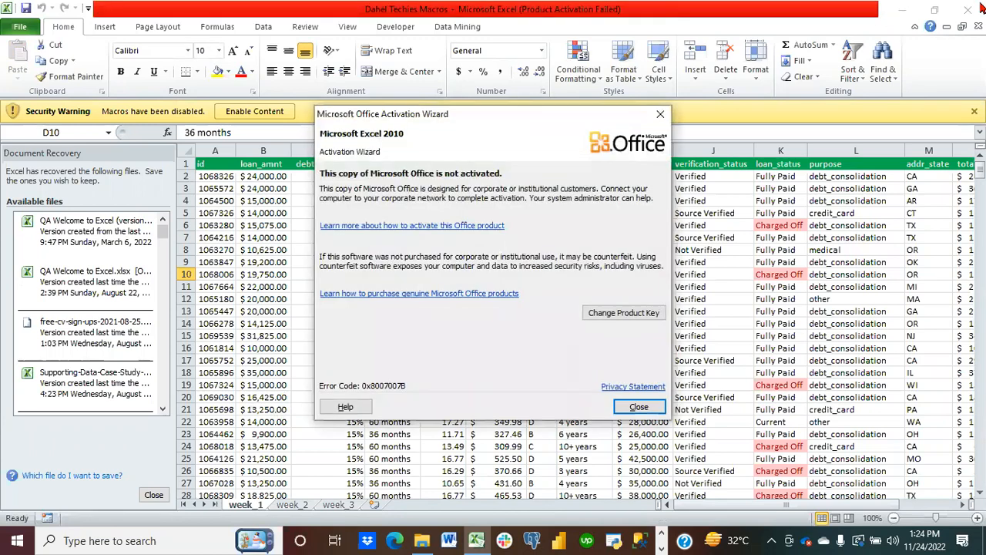
click(661, 115)
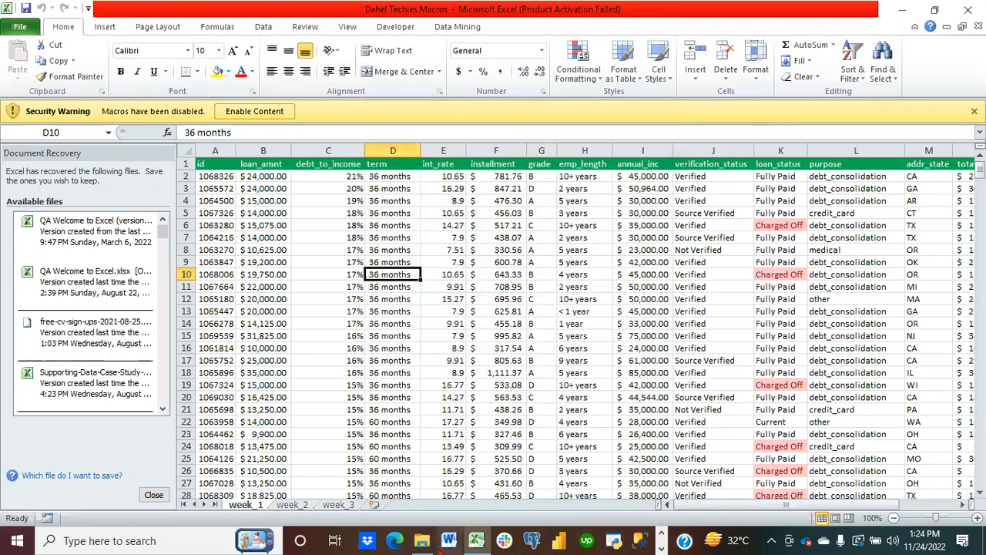
Open the workbook SamUOdMmRCGMHo7oWFTg_excel_macros from the Downloads folder
click(422, 540)
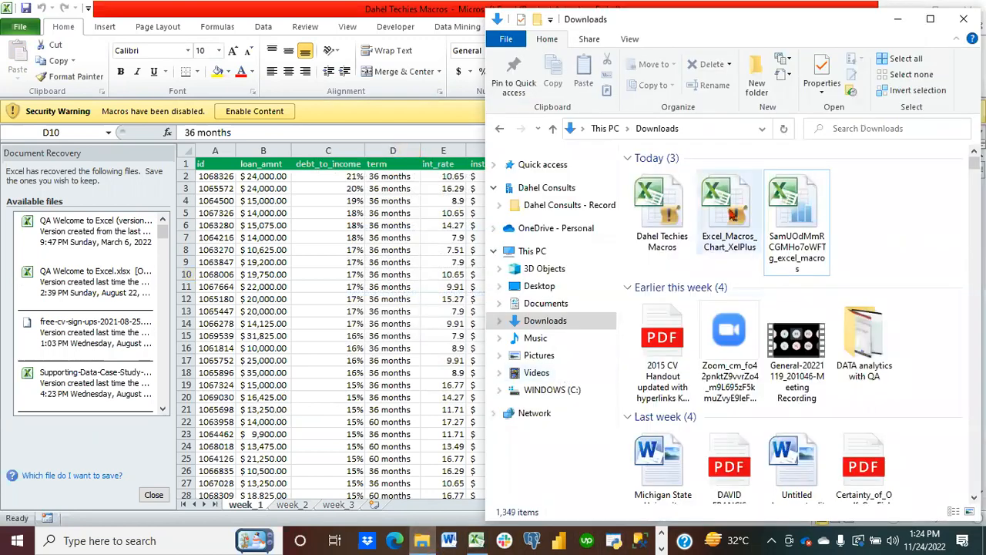
double_click(793, 214)
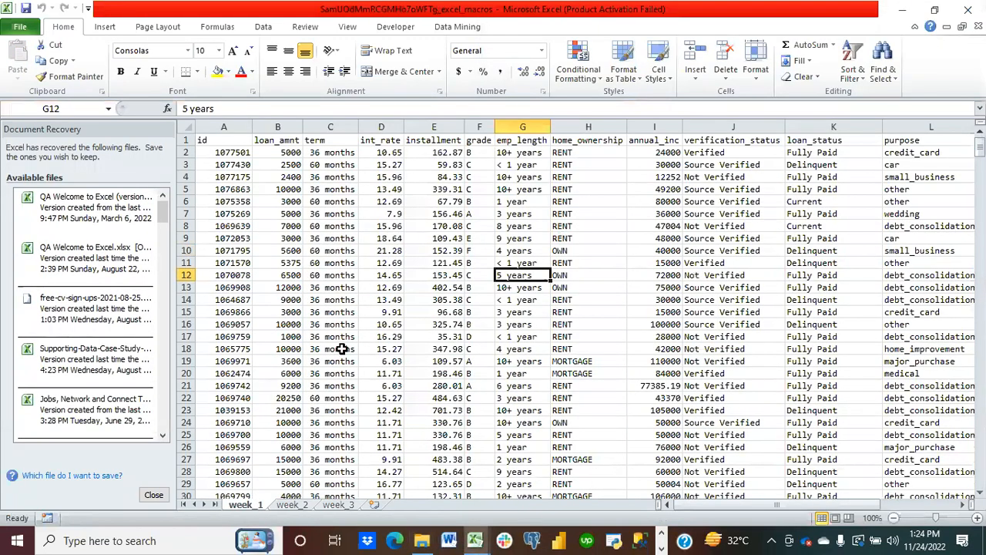
click(312, 322)
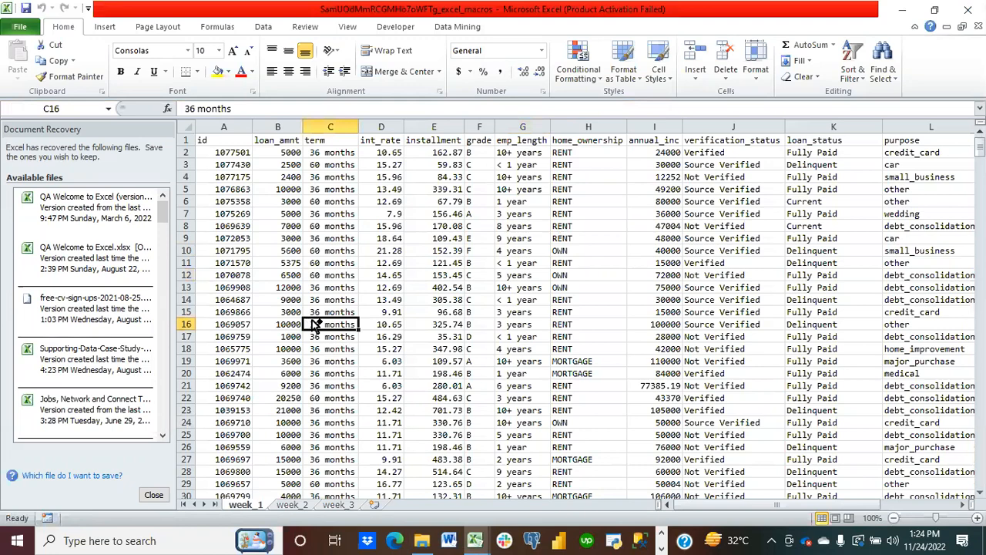
key(ctrl+a)
click(383, 273)
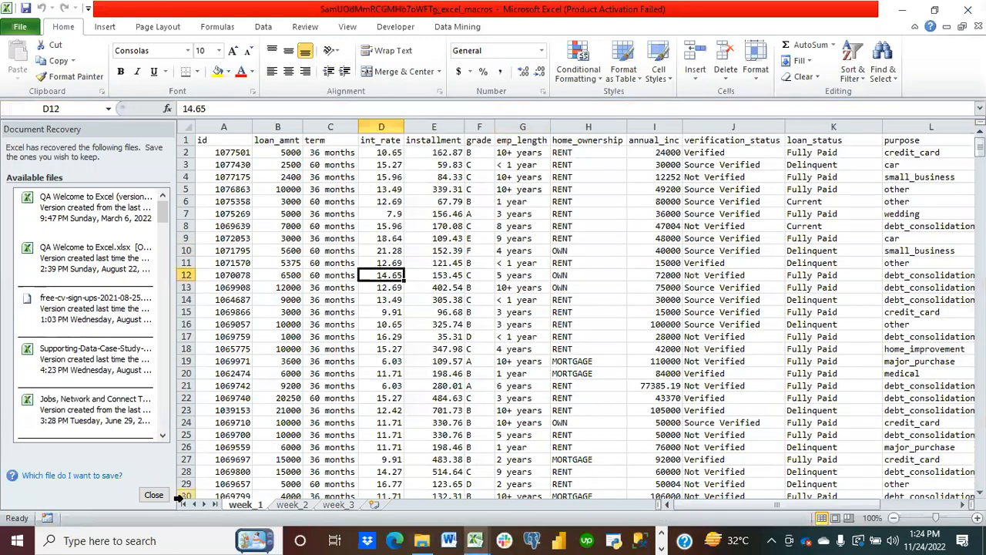
Close the Document Recovery pane, choosing to view the recovered files the next time Excel starts
click(151, 497)
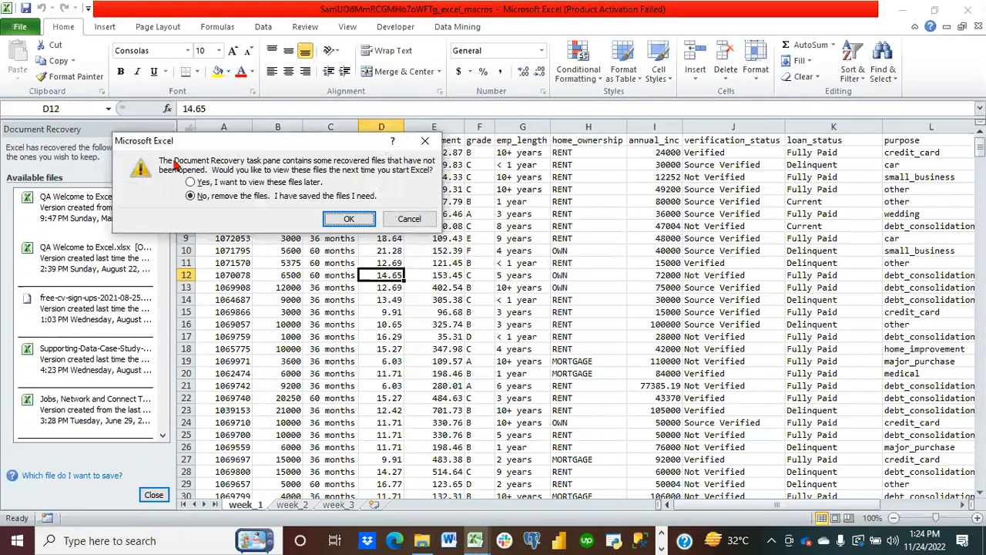
click(191, 183)
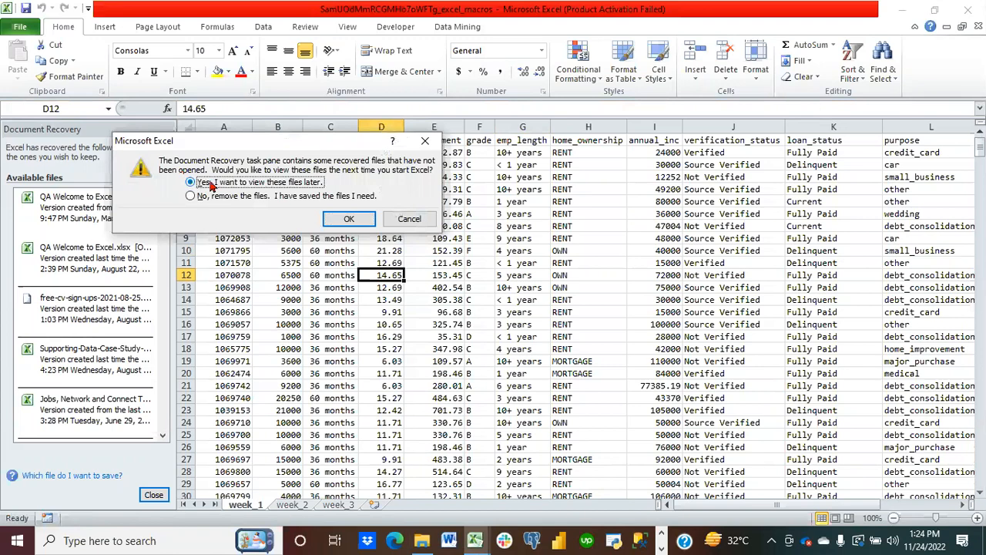
click(343, 218)
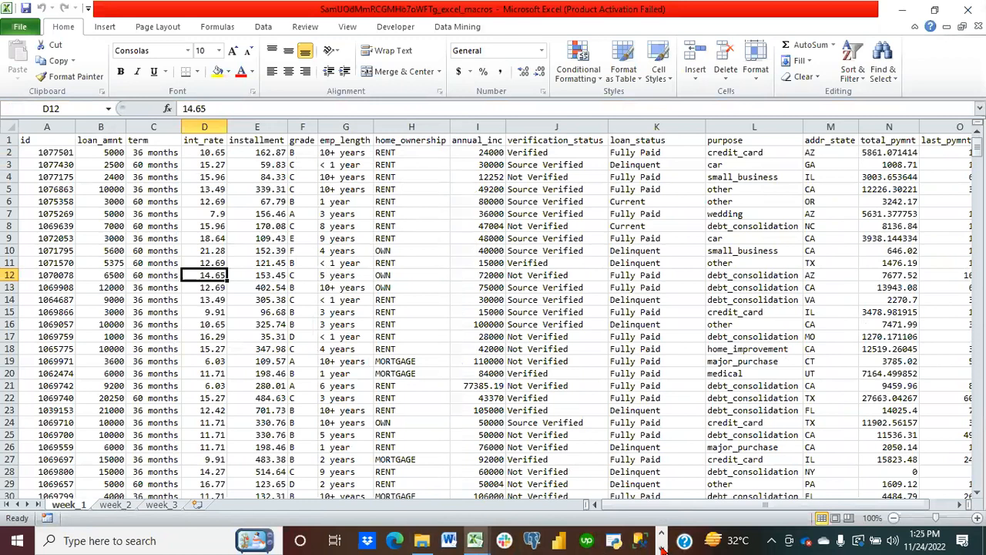
click(661, 549)
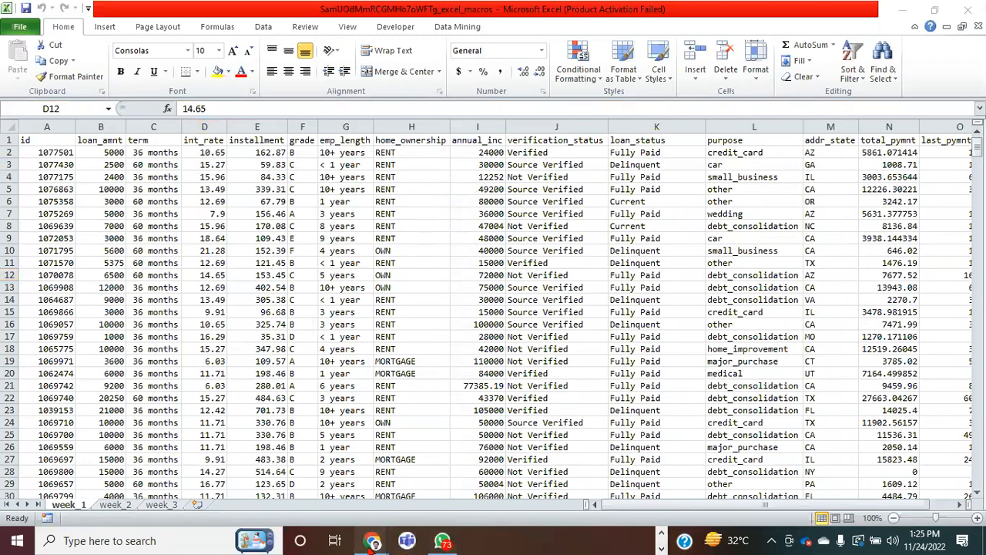
click(270, 491)
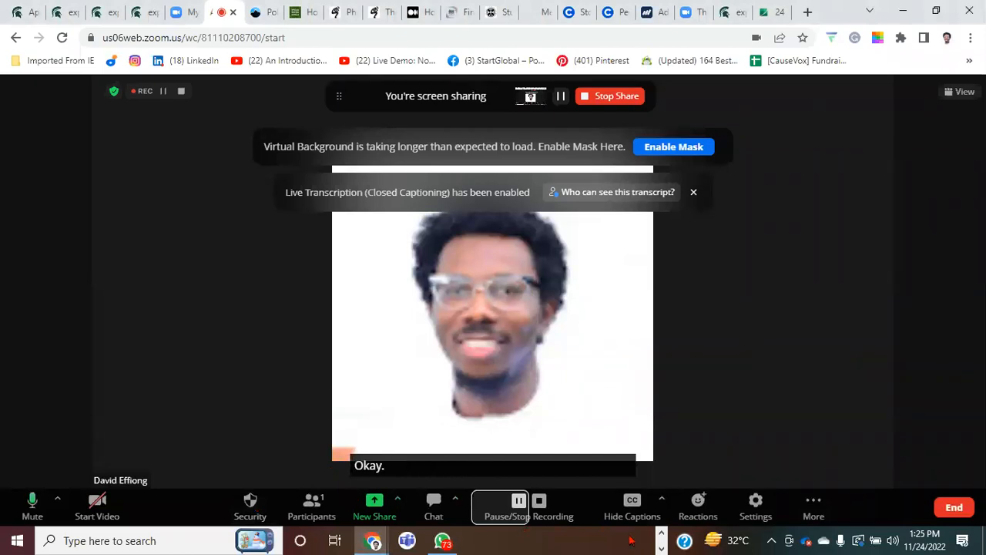
click(661, 532)
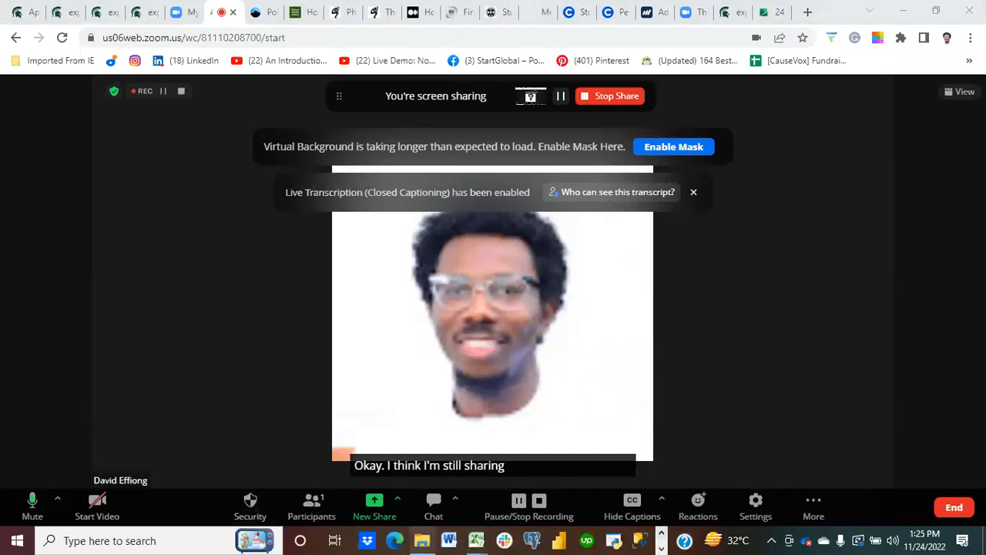
Switch to the Dahel Techies Macros workbook and close it
mouse_move(474, 542)
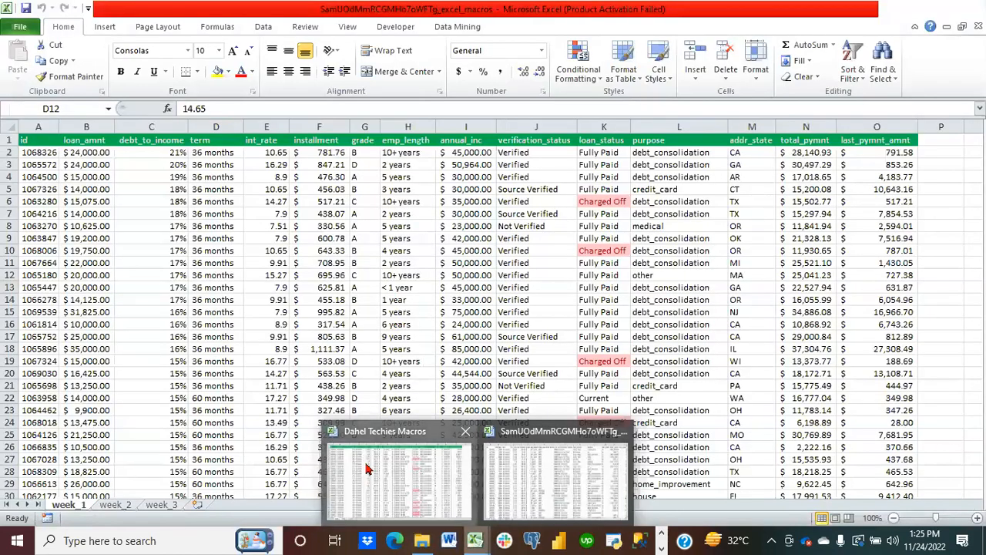
click(367, 468)
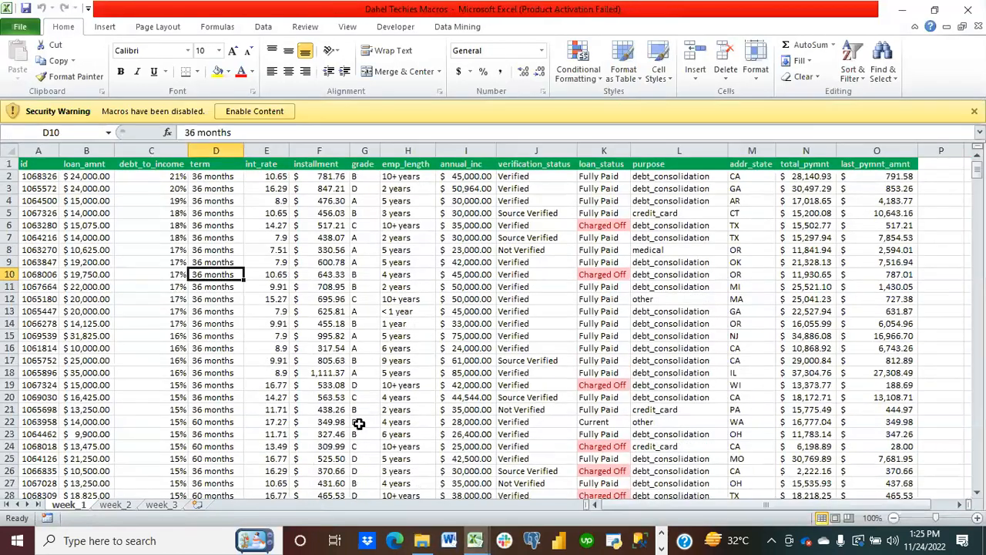
click(970, 8)
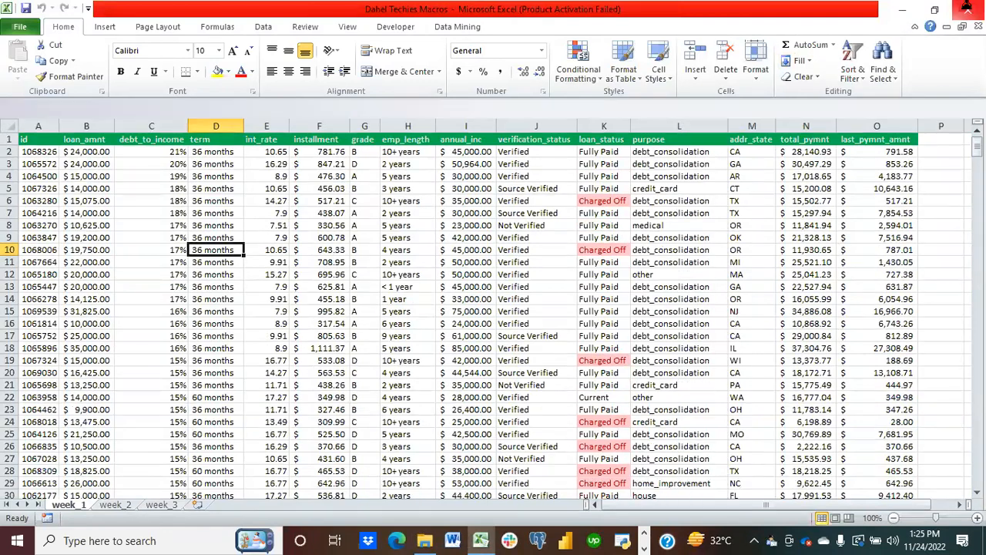
Start recording a macro named Loans_amount, stored in this workbook
click(138, 300)
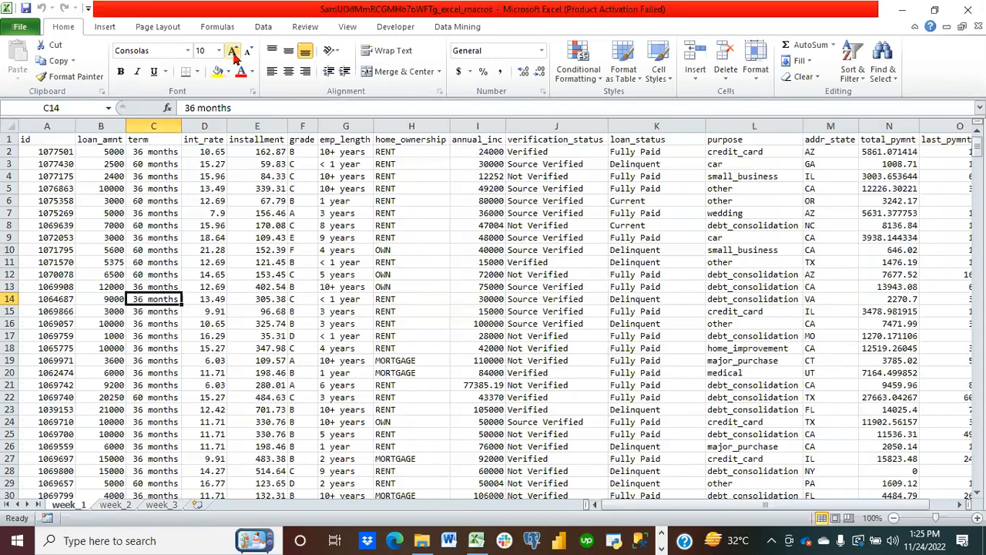
click(395, 27)
click(99, 45)
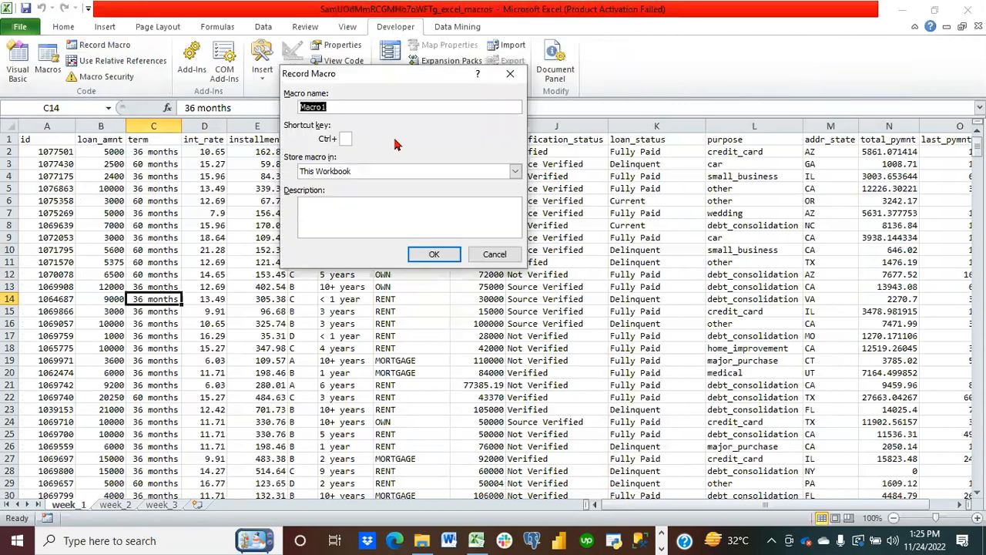
text(Loans_amount)
click(351, 206)
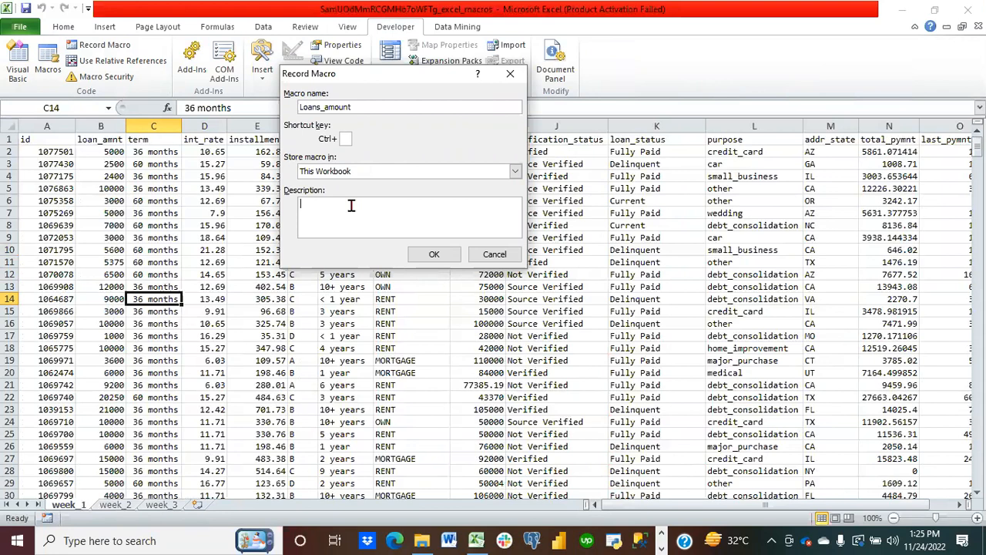
click(436, 255)
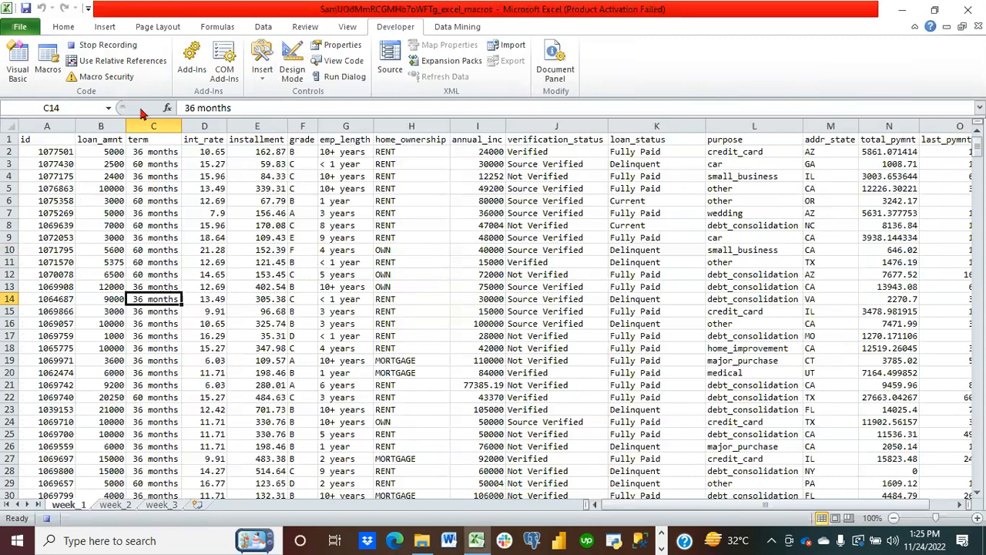
Change the font of the entire data table on the week_1 sheet to Calibri
click(154, 202)
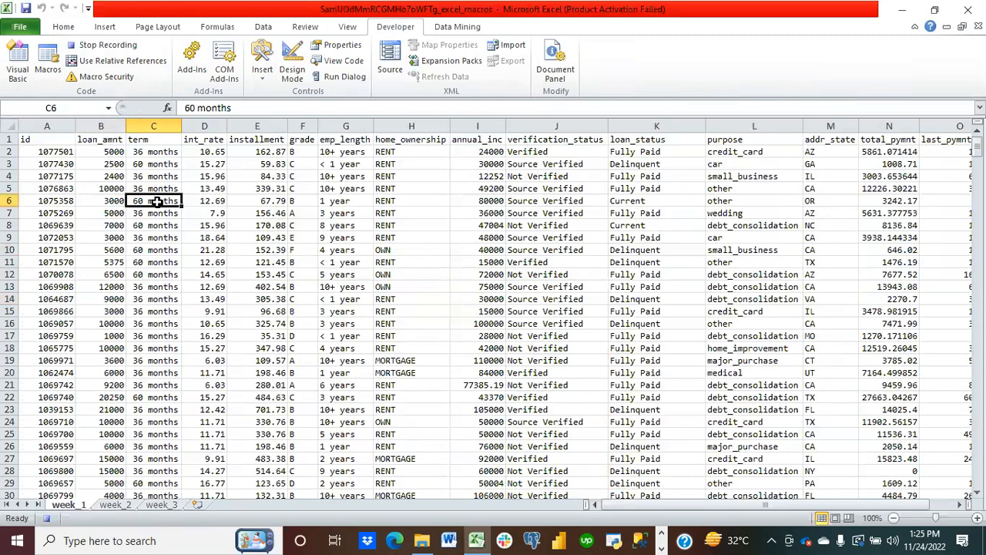
key(ctrl+a)
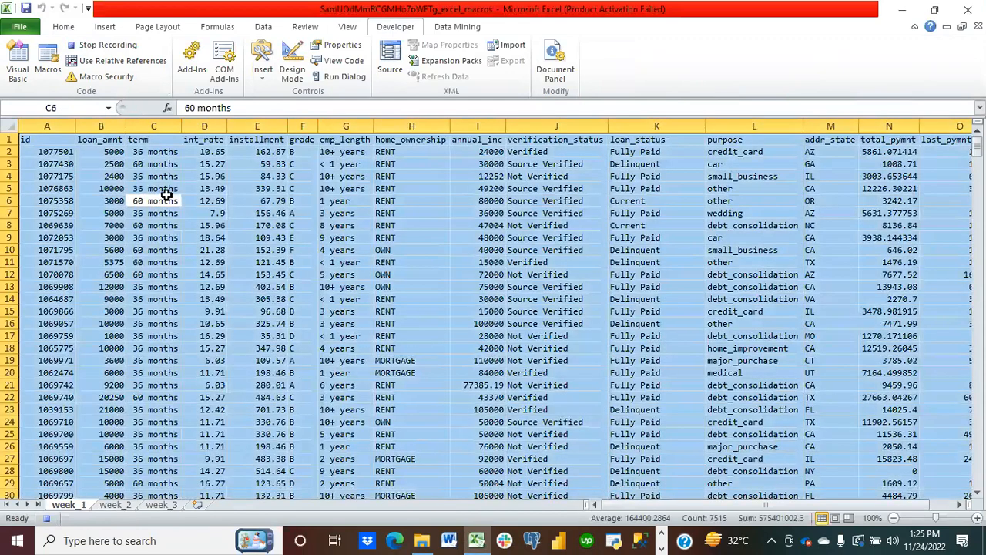
click(64, 28)
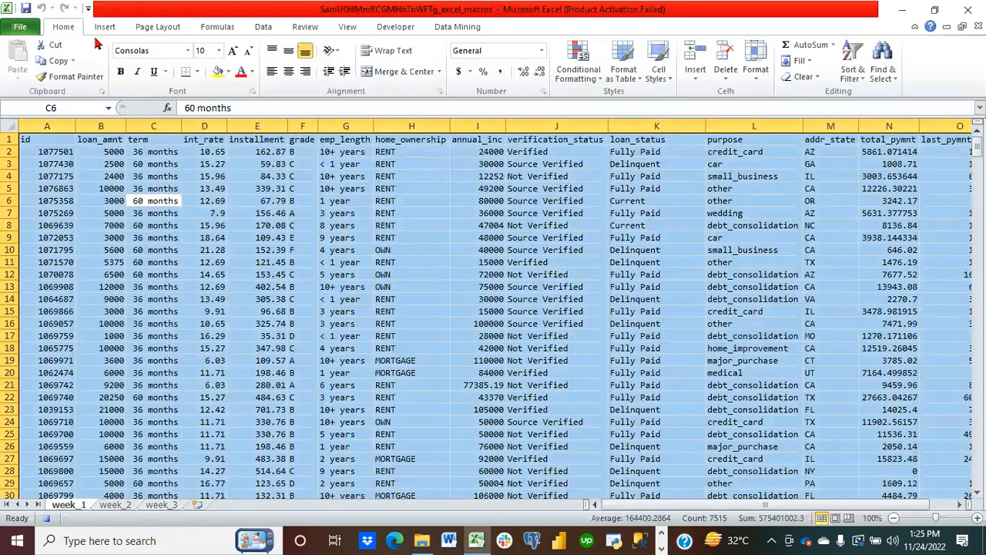
click(188, 51)
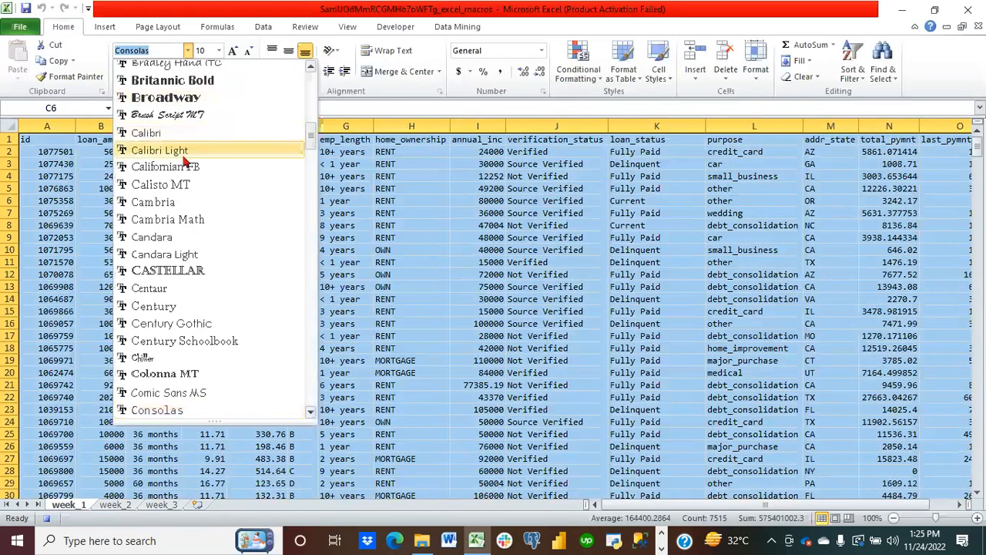
click(154, 136)
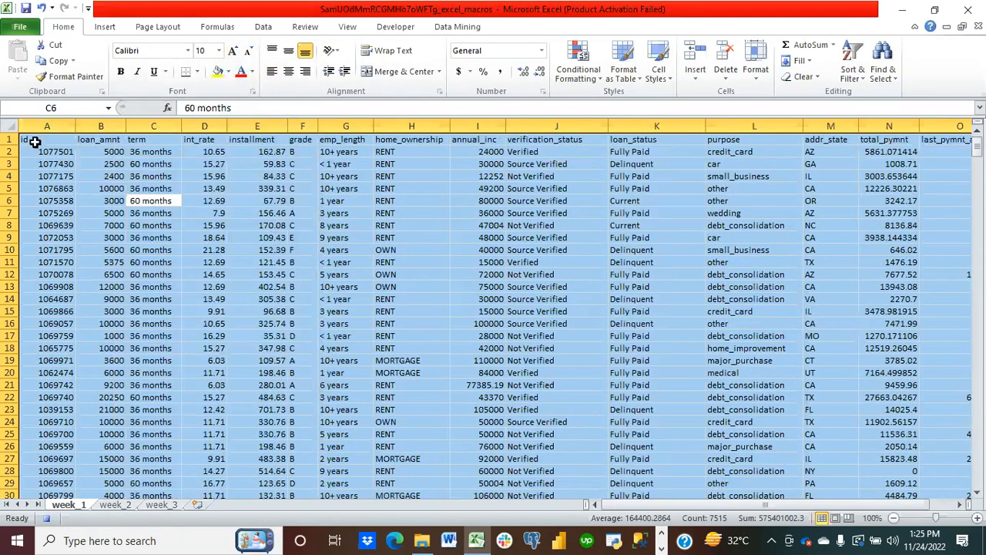
Fill the header cells from id to last_pymnt_amnt with light green
drag(34, 142, 452, 99)
drag(515, 126, 883, 124)
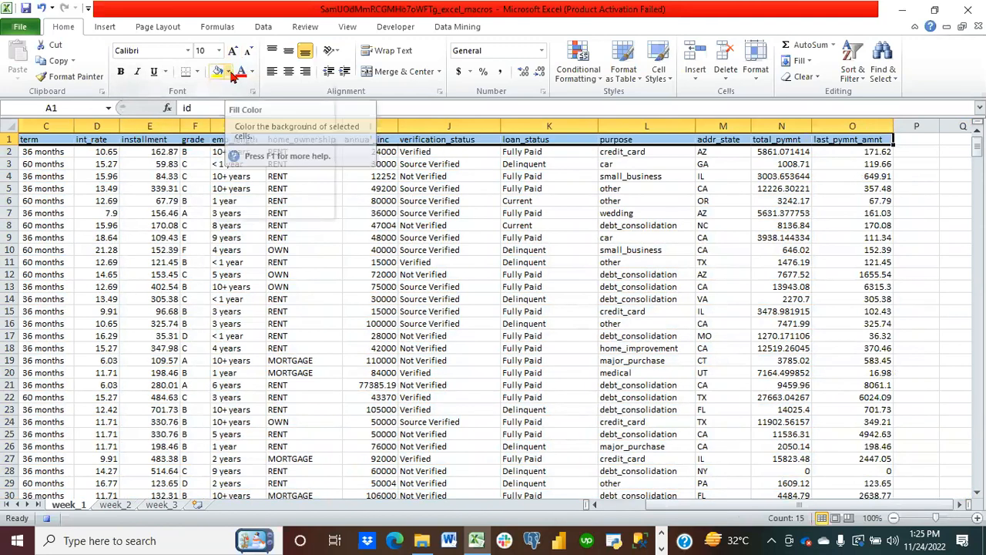
click(228, 71)
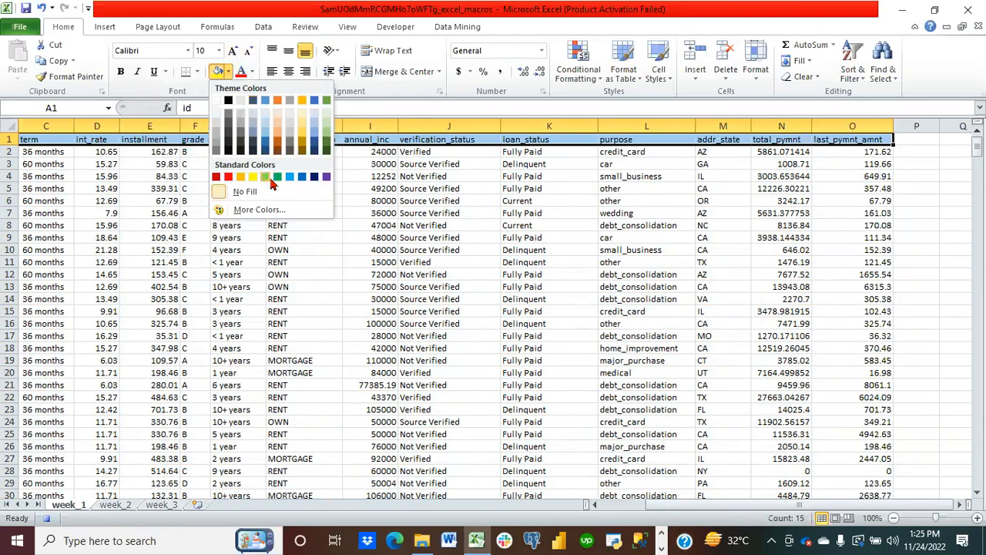
click(277, 177)
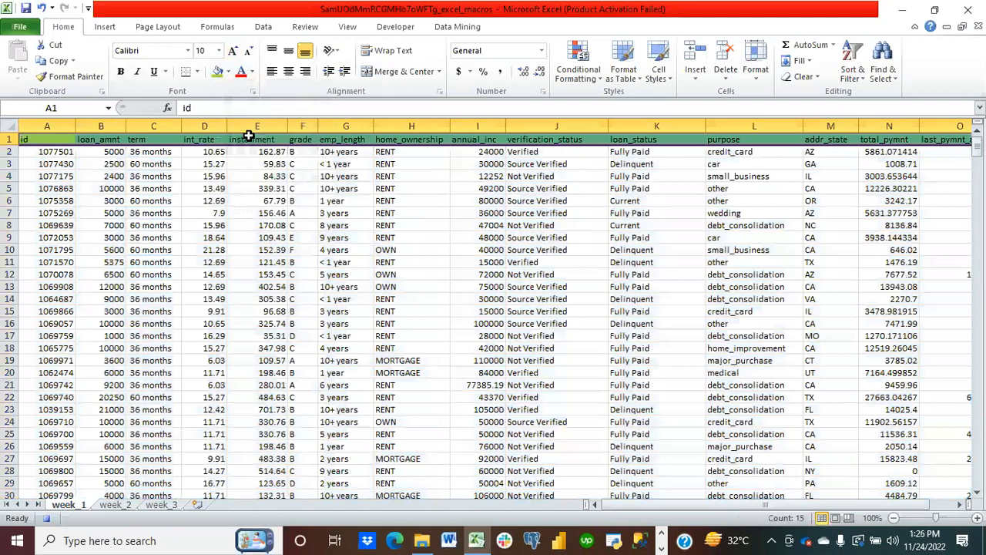
Set the header row's font color to white and try to make the text bold
click(249, 73)
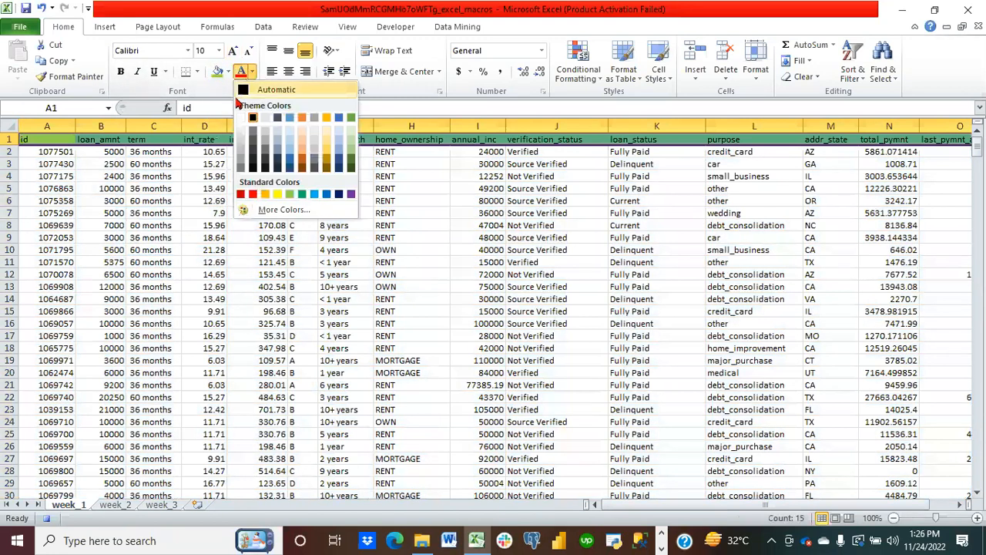
click(240, 116)
click(192, 108)
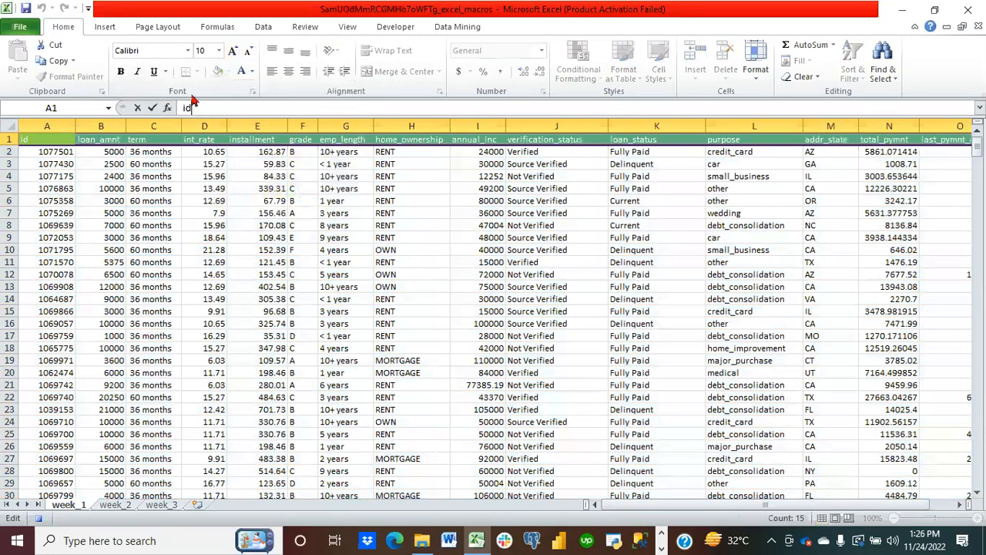
click(121, 72)
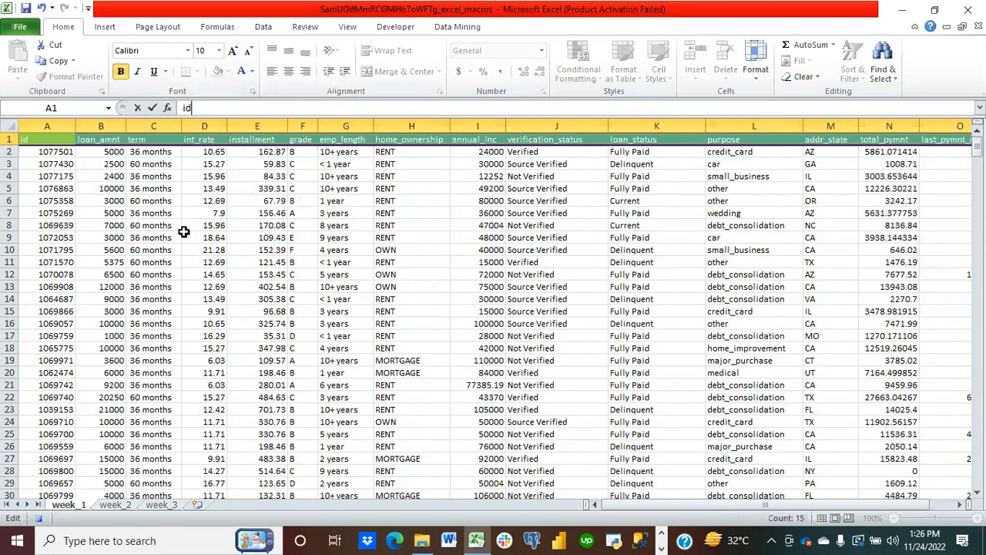
click(183, 232)
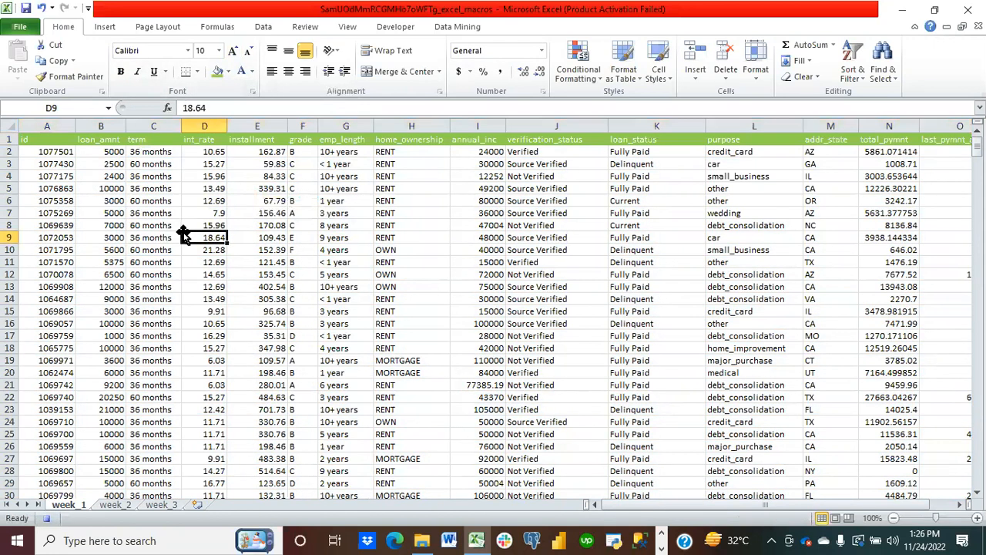
Apply the dollar accounting number format to the loan_amnt, installment, annual_inc, total_pymnt and last_pymnt_amnt columns
click(102, 121)
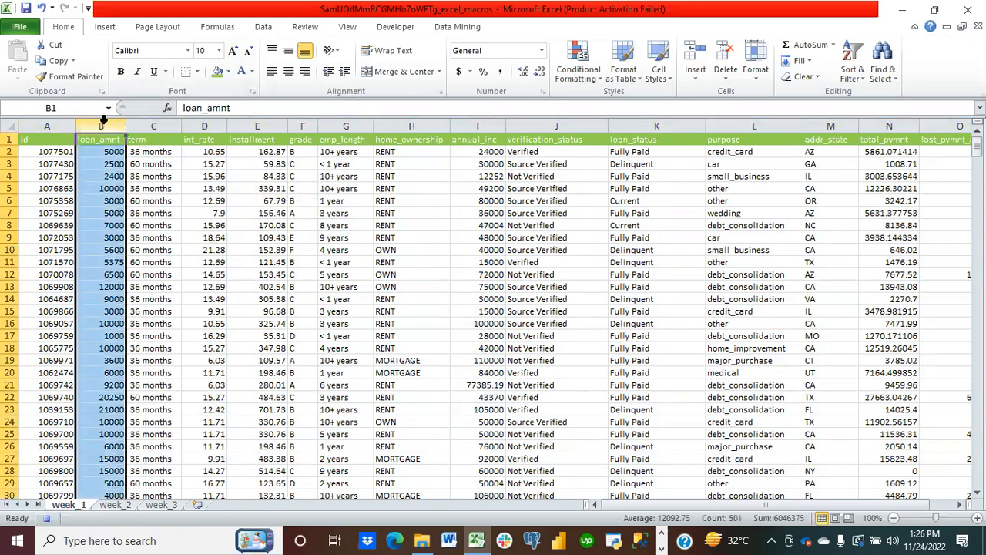
ctrl+click(257, 117)
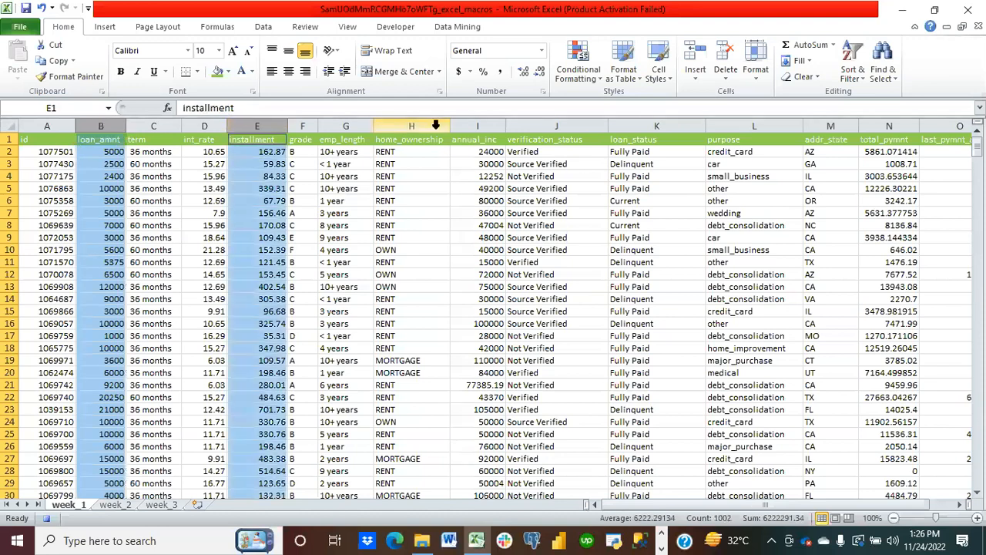
ctrl+click(479, 125)
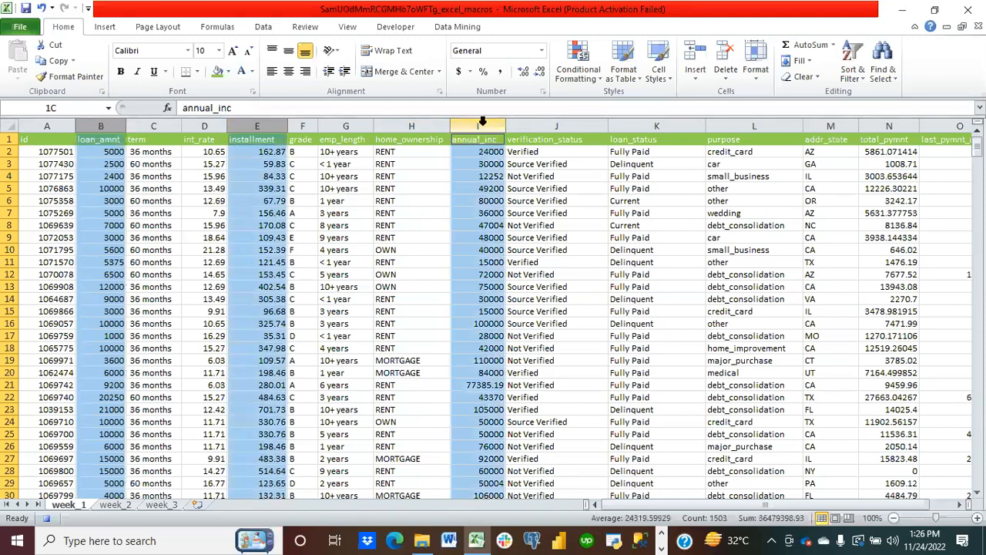
ctrl+click(890, 121)
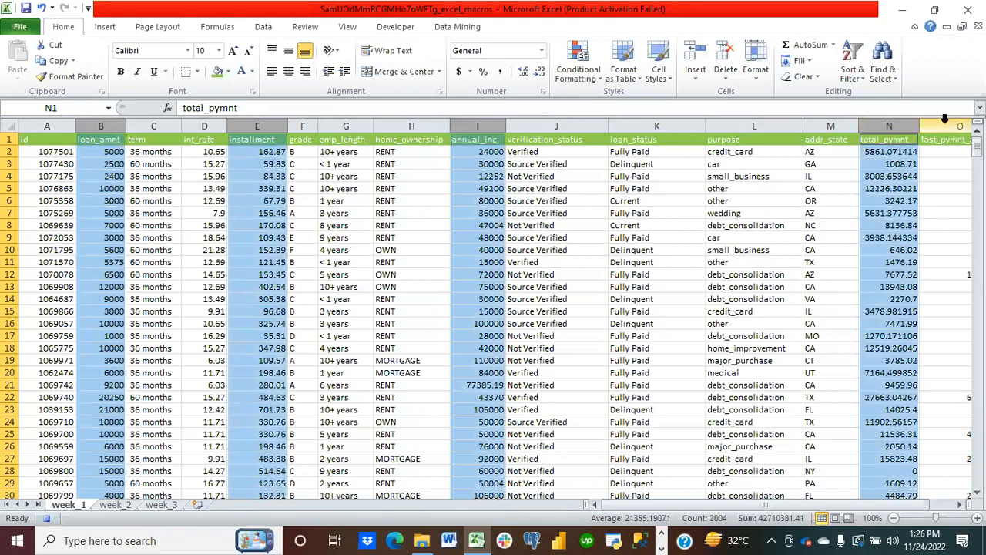
ctrl+click(948, 123)
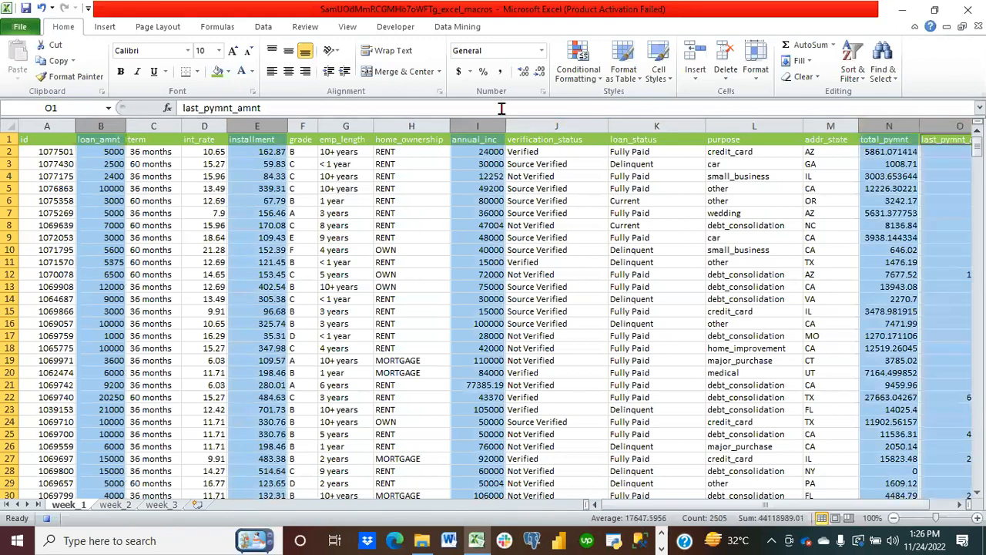
click(460, 73)
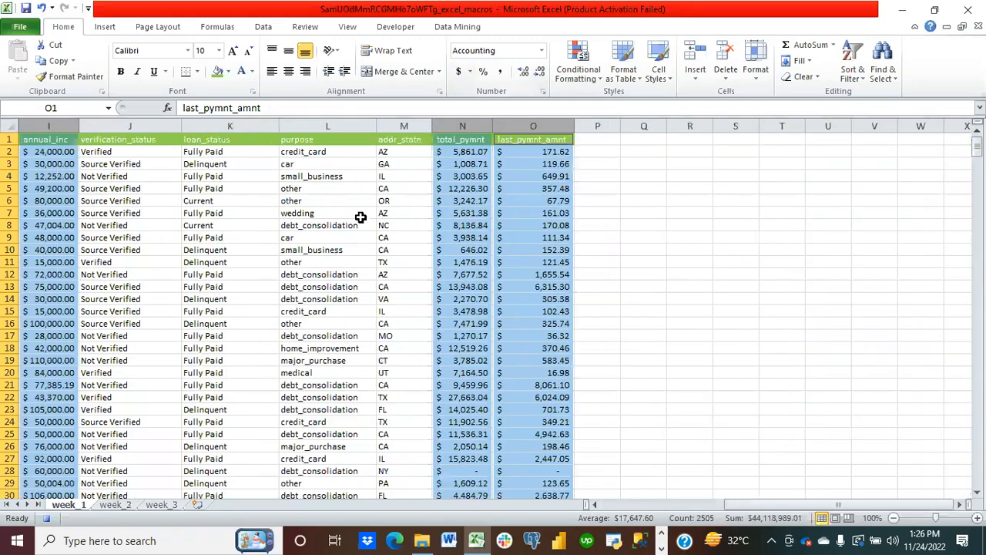
scroll(205, 280, left, 5)
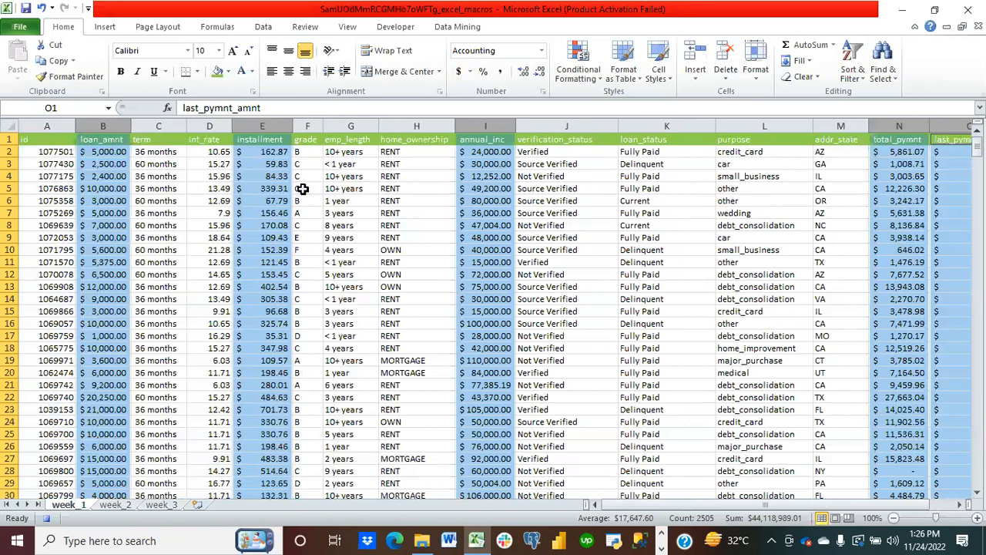
Delete the entire home_ownership column from the week_1 sheet
click(419, 121)
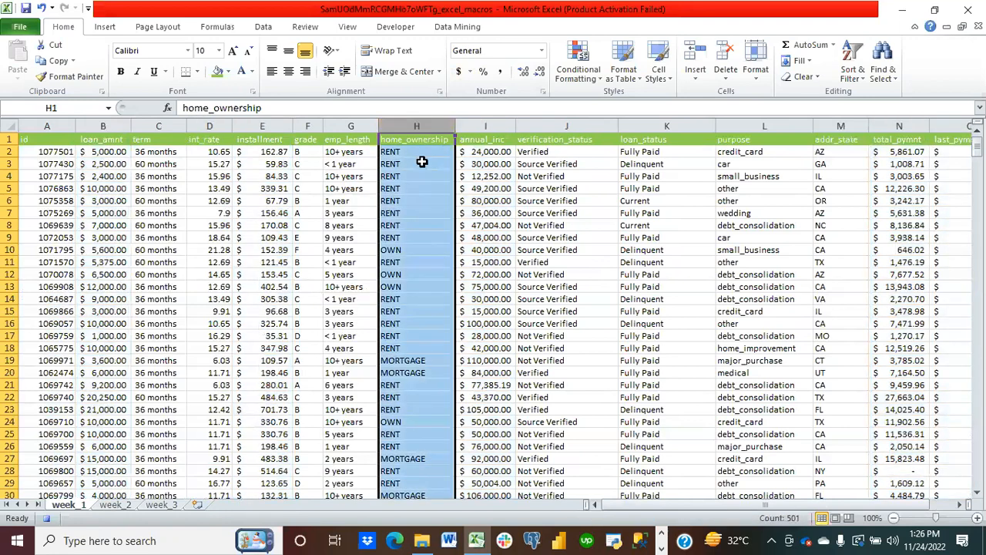
right_click(425, 159)
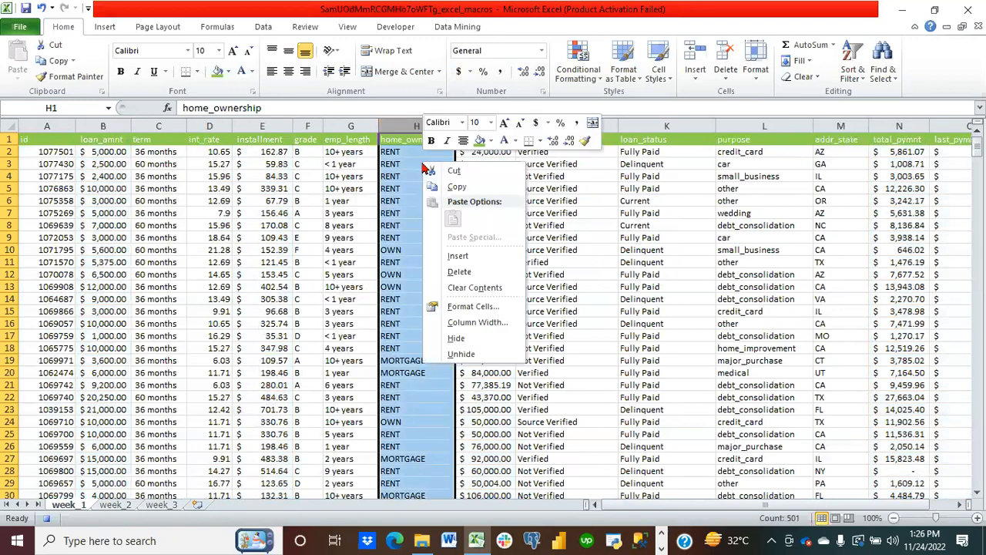
click(460, 272)
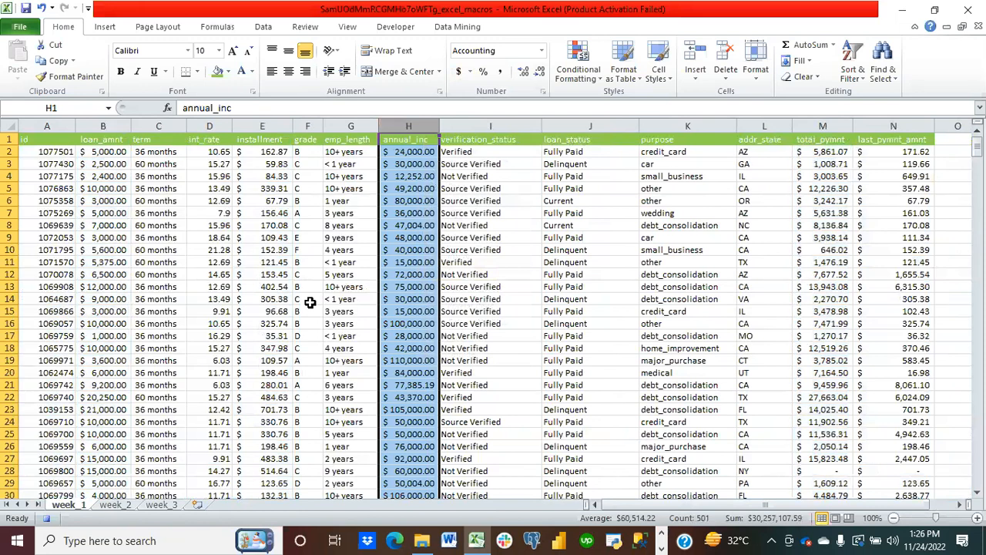
Insert an entire blank column between loan_amnt and term
click(157, 152)
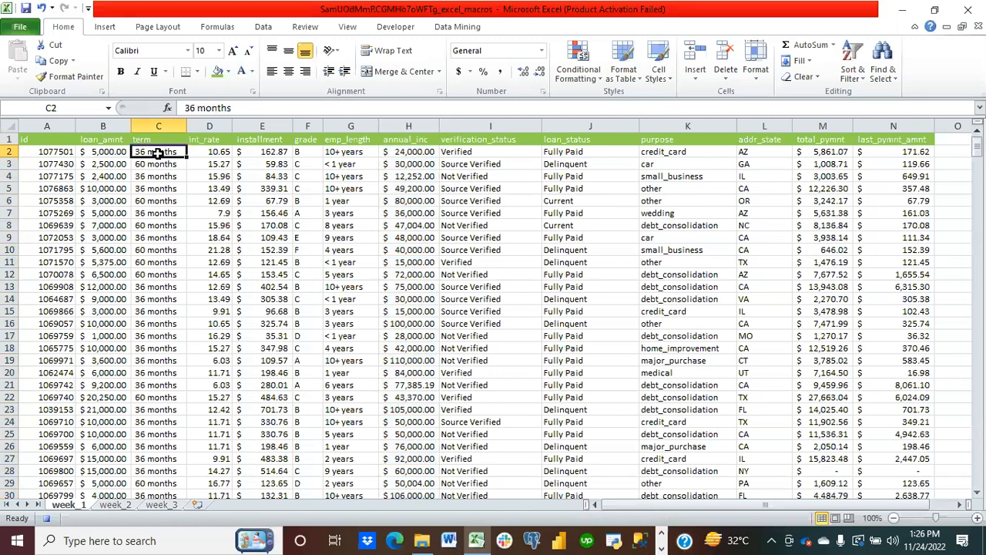
right_click(157, 152)
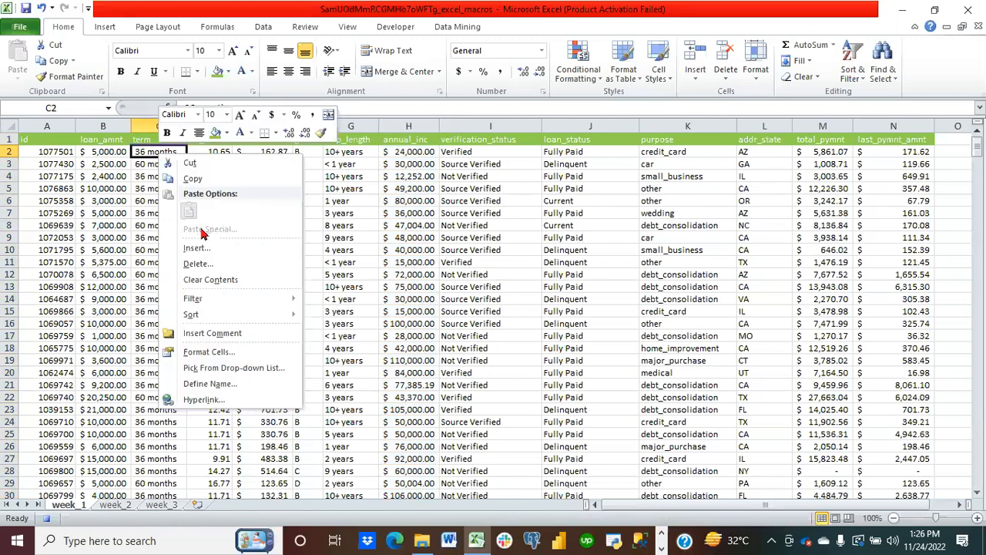
click(195, 249)
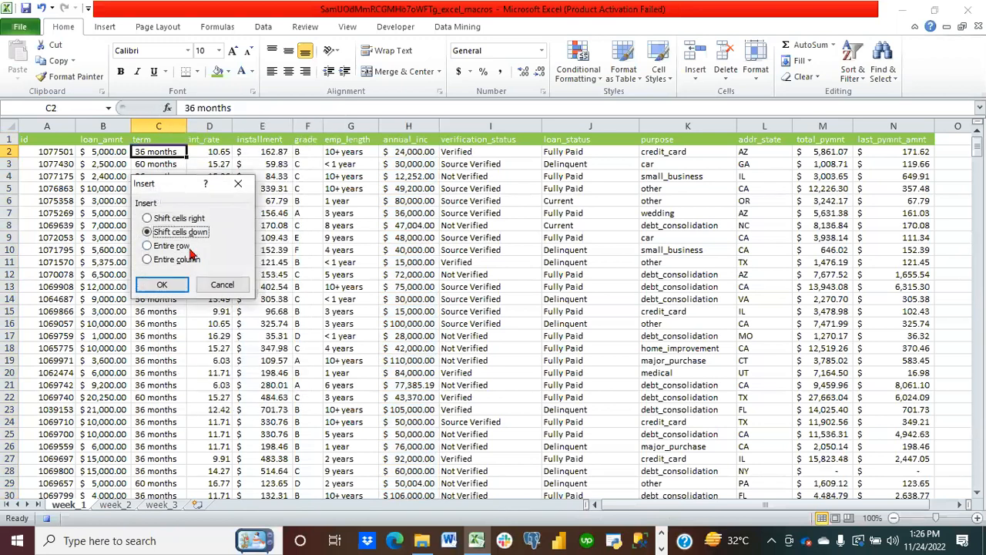
click(176, 261)
click(162, 284)
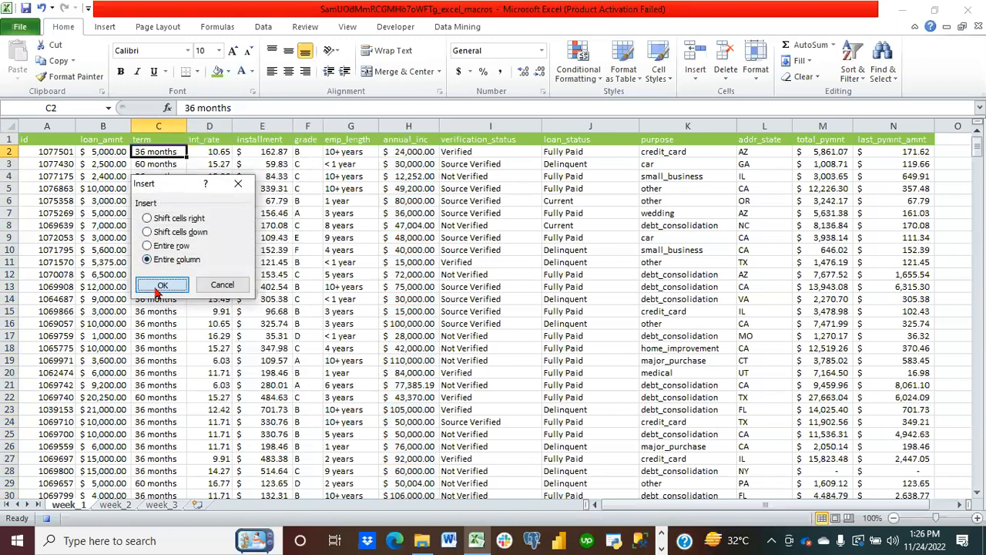
Enter the header debt_to_income in C1 and autofit column C to its contents
click(163, 139)
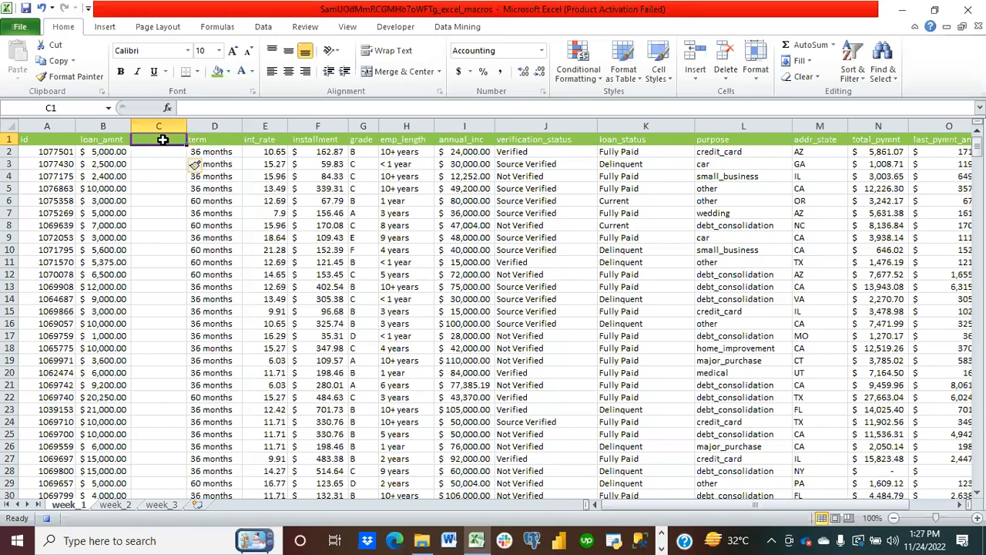
text(de)
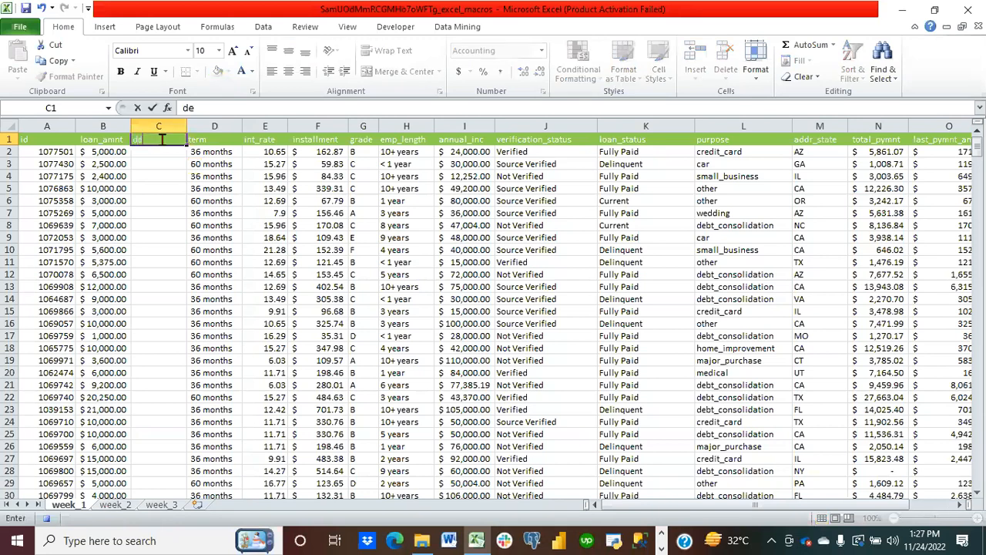
text(bt_to_income)
click(262, 175)
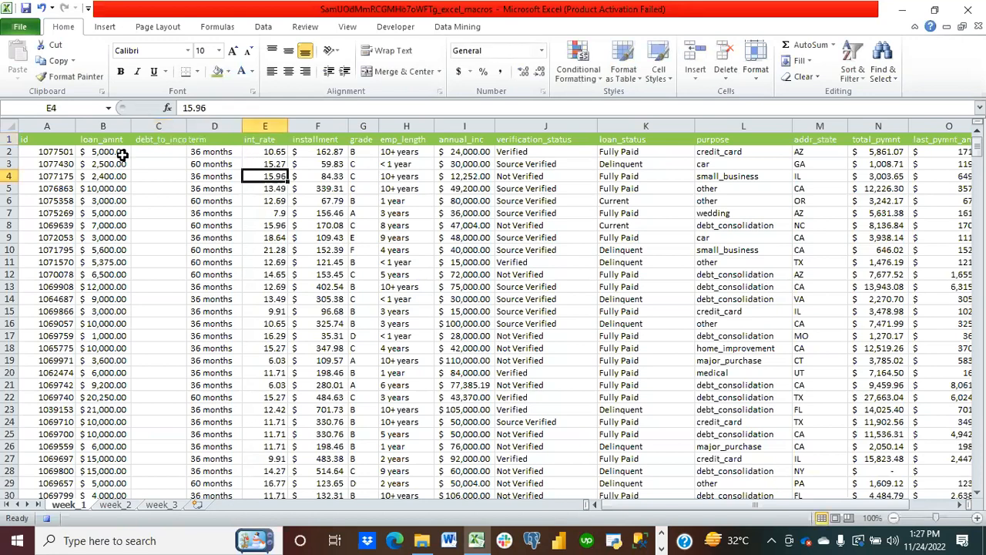
double_click(187, 126)
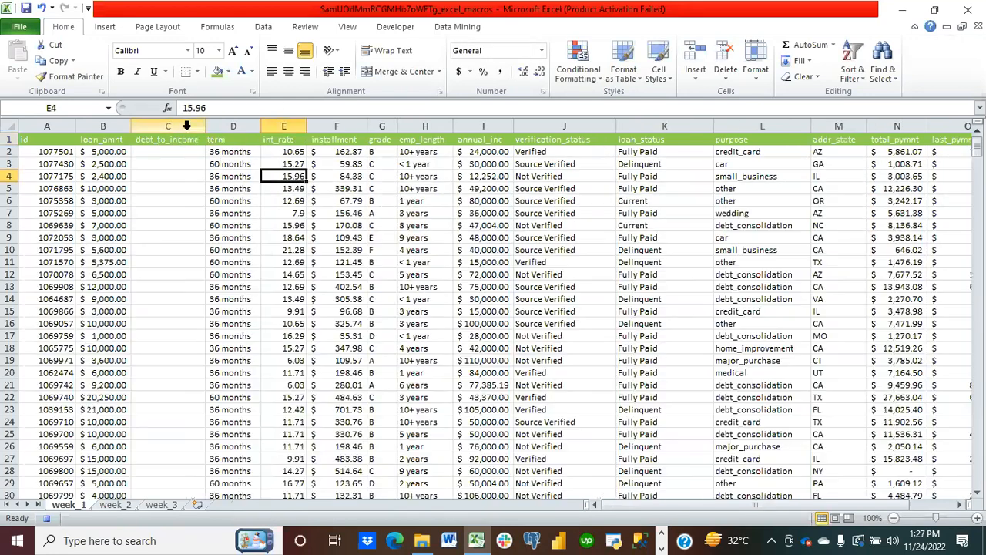
Enter the formula =F2/(I2/12) in C2 to divide the installment by the monthly income
click(176, 154)
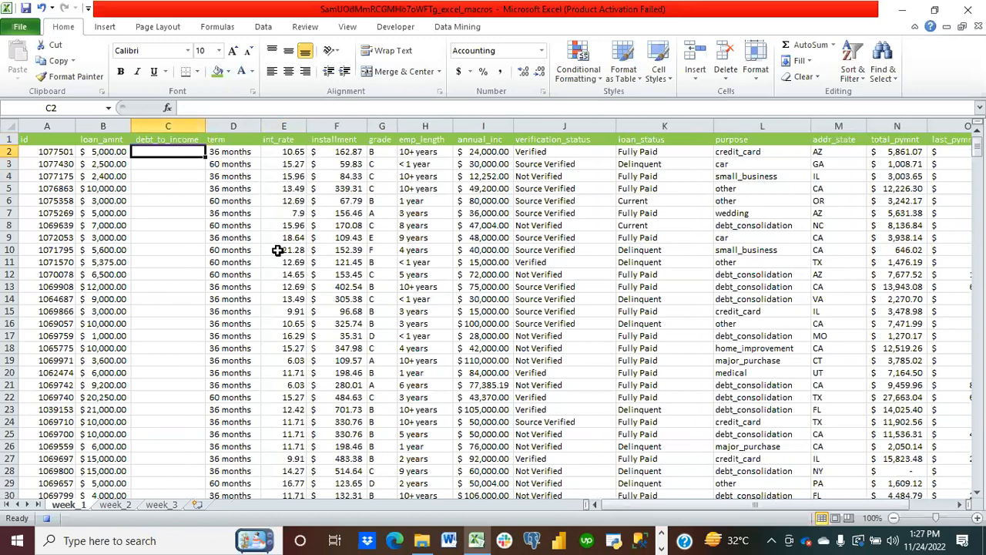
text(=)
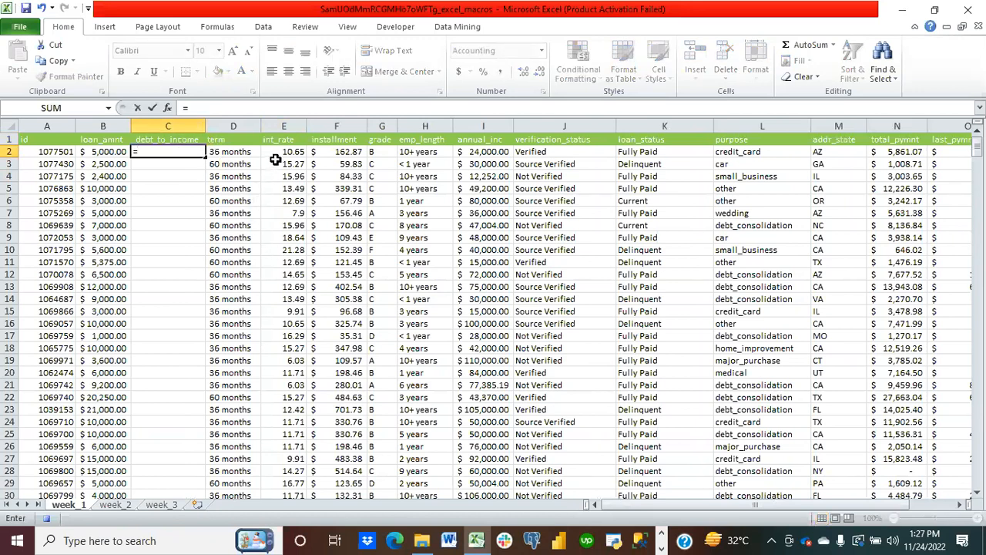
click(341, 152)
text(/)
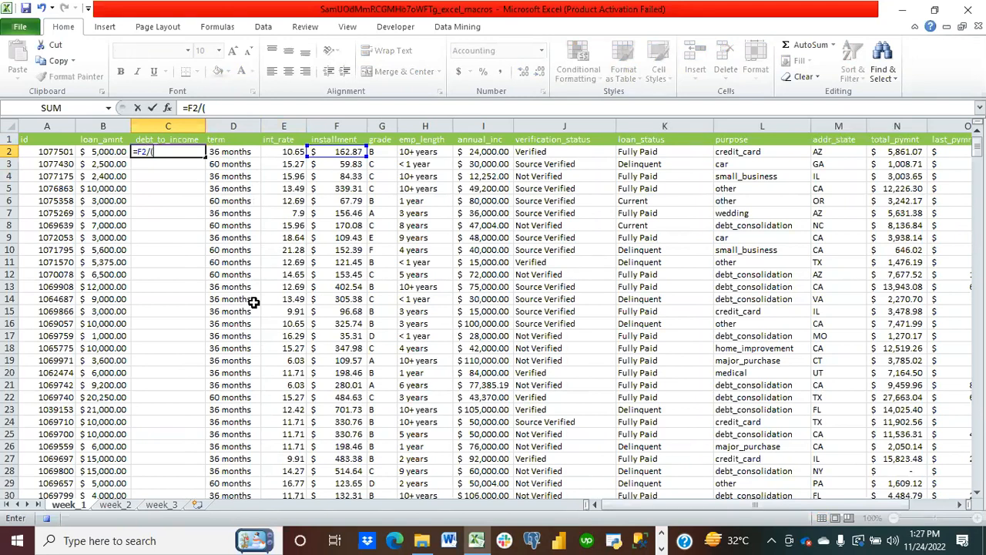
text(()
click(486, 151)
text(/12)
key(Return)
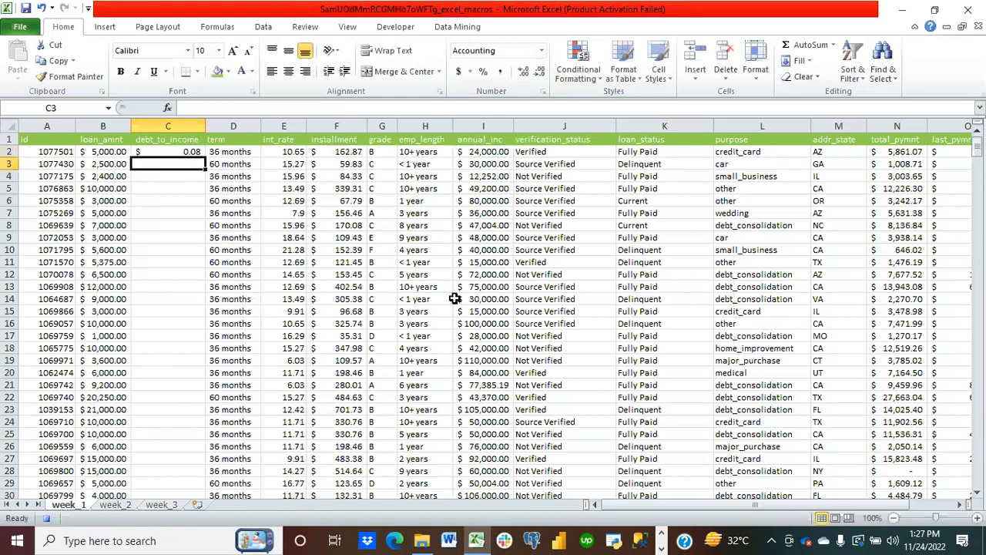
Format C2 as a percentage and fill its formula down the whole debt_to_income column
click(168, 151)
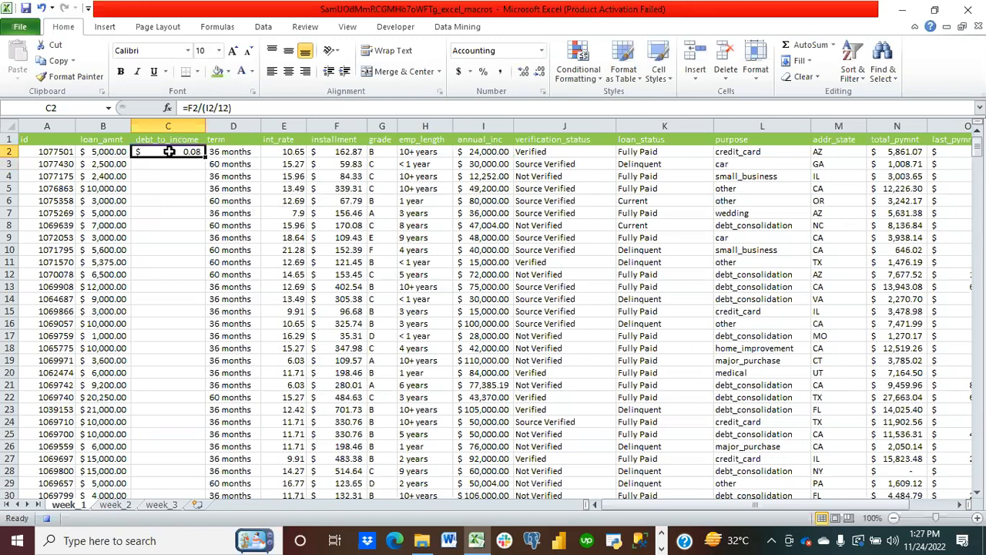
click(483, 74)
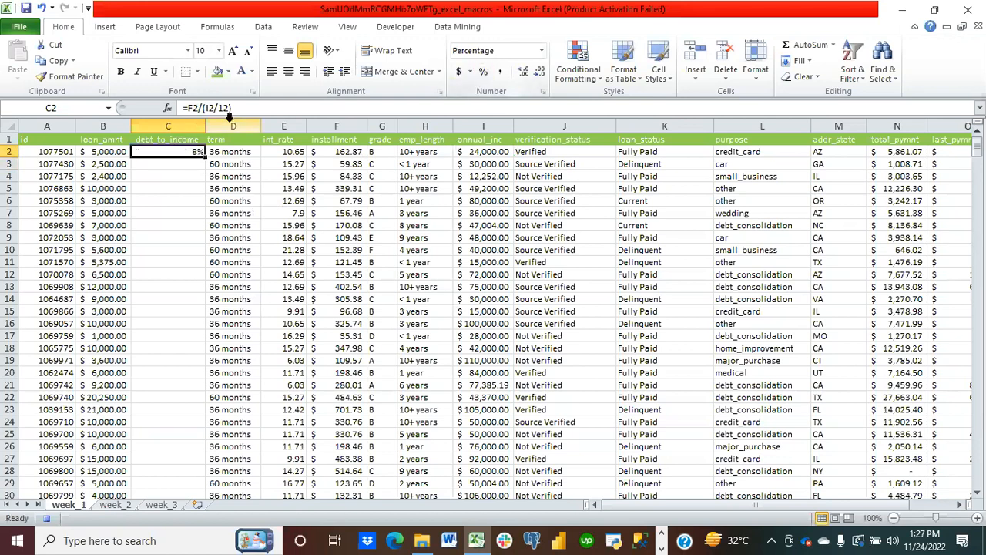
double_click(204, 157)
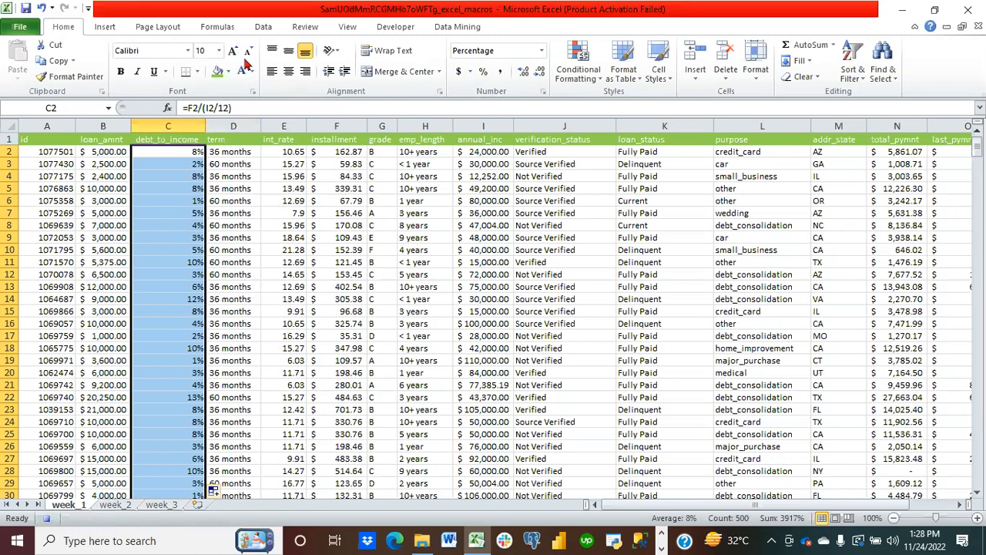
Sort the data table by debt_to_income values from largest to smallest
click(264, 28)
click(339, 60)
click(434, 216)
click(322, 149)
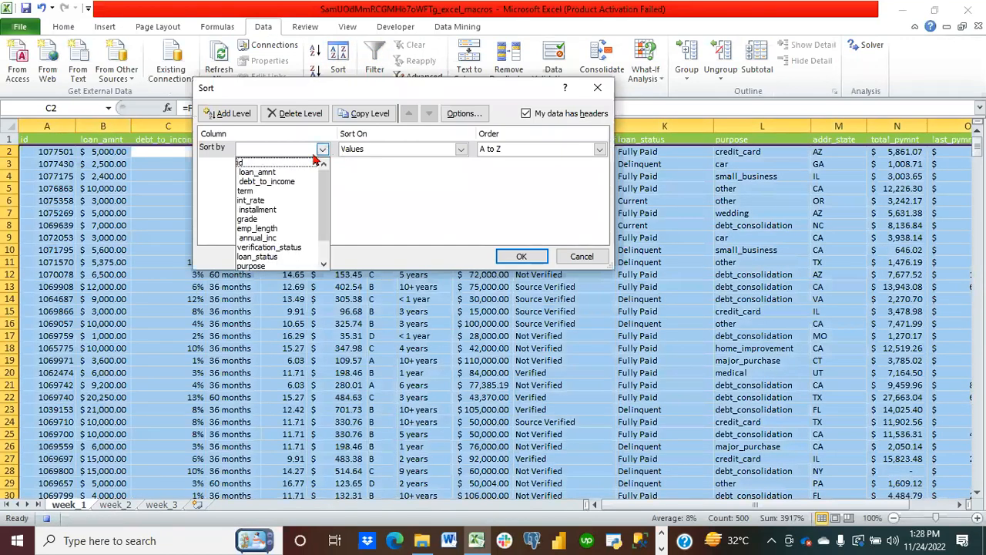
click(282, 182)
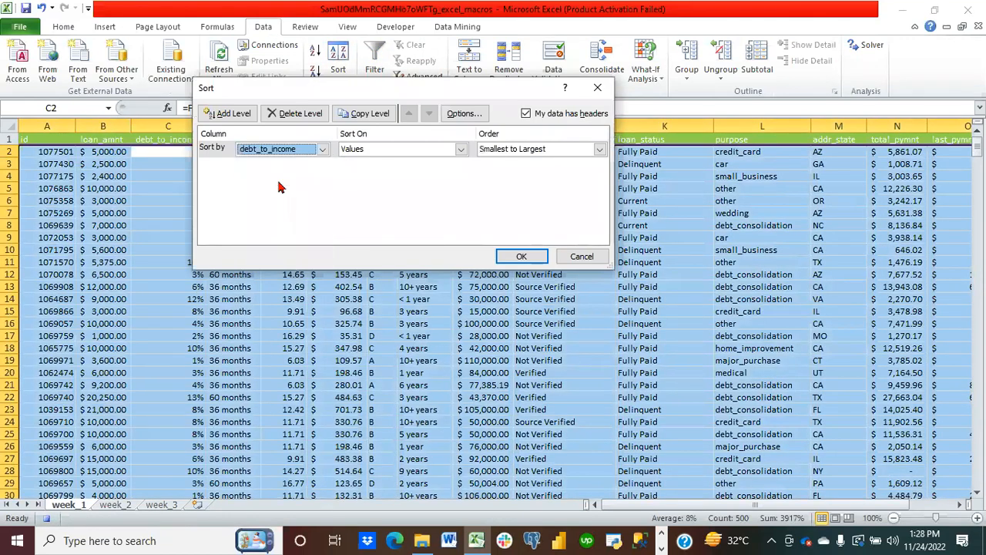
click(600, 151)
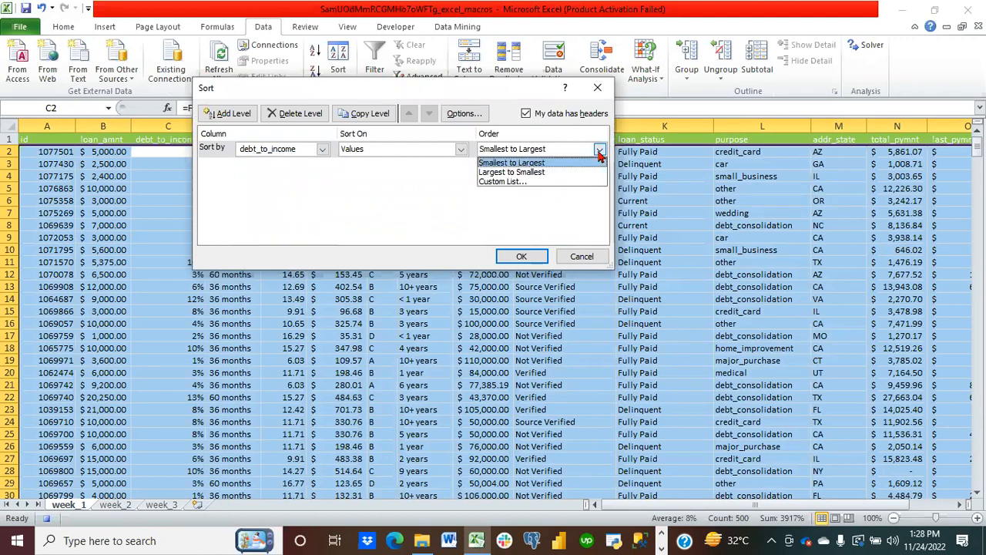
click(537, 173)
click(512, 257)
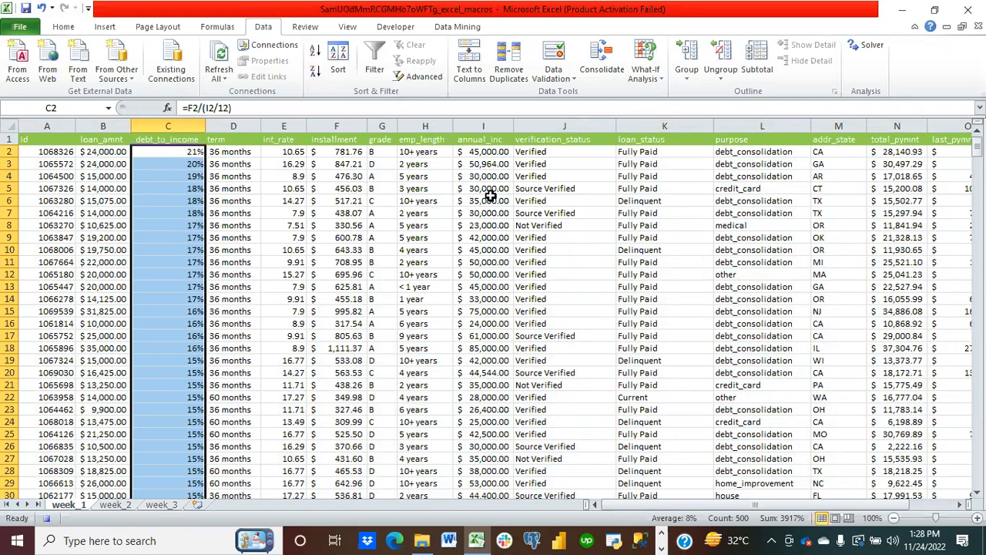
Replace every Delinquent entry in the loan_status column with Charged Off
click(645, 125)
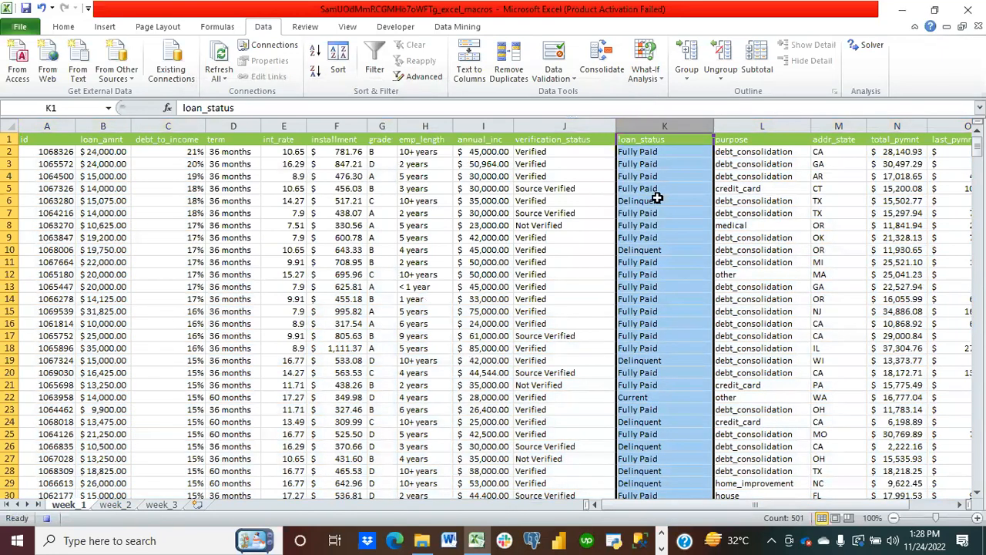
key(ctrl+f)
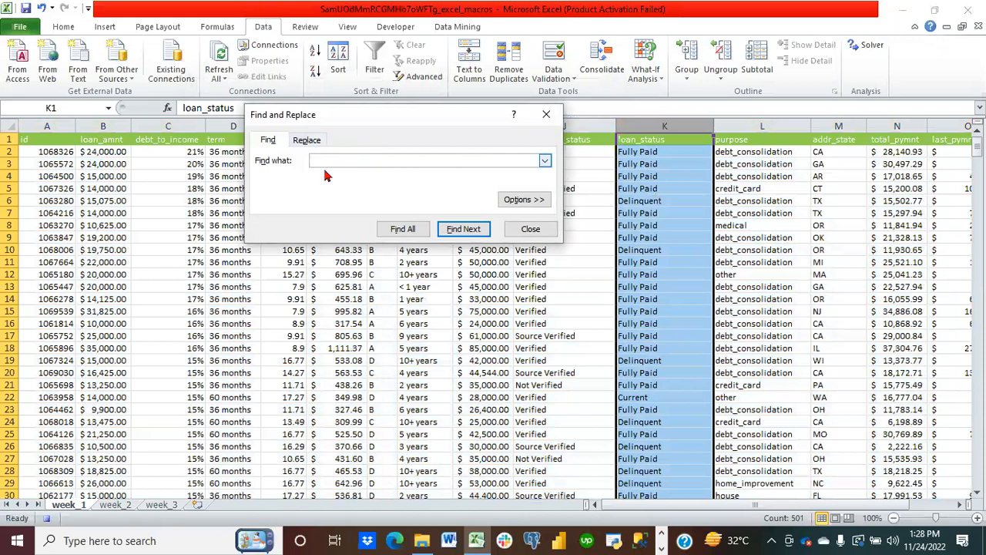
text(Deliquent)
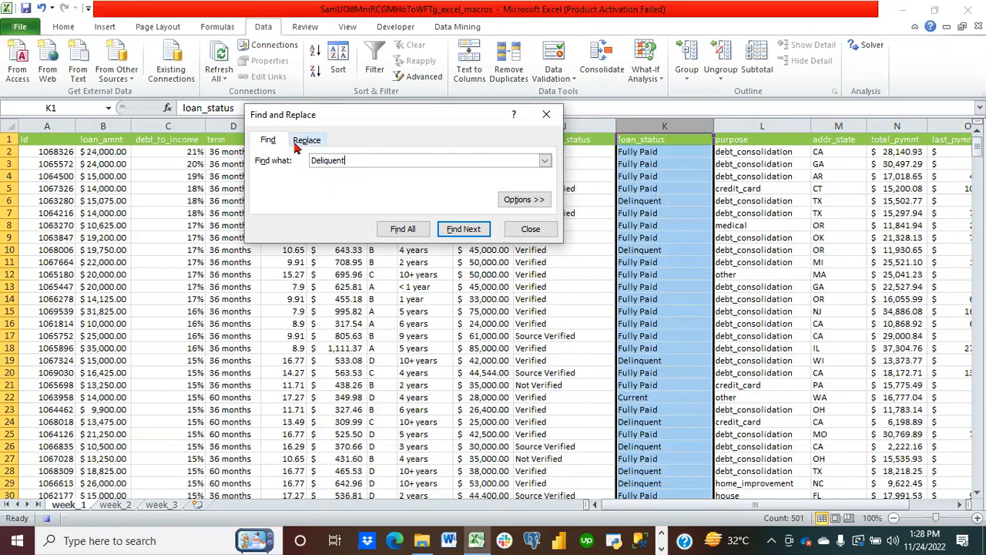
drag(323, 160, 390, 245)
key(End)
key(Left)
key(Left)
key(Left)
key(Left)
key(Left)
text(n)
click(307, 141)
text(Charged Off)
click(279, 231)
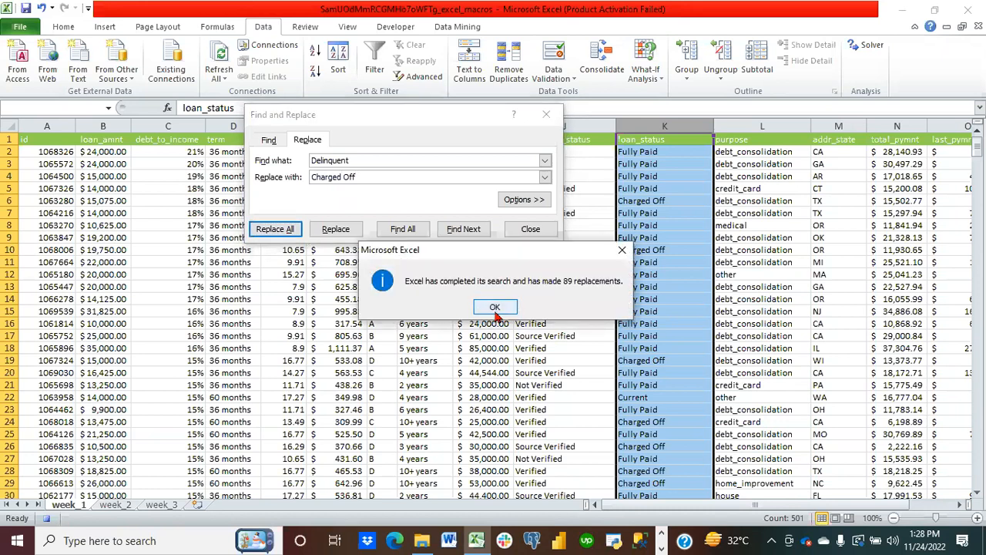
click(495, 310)
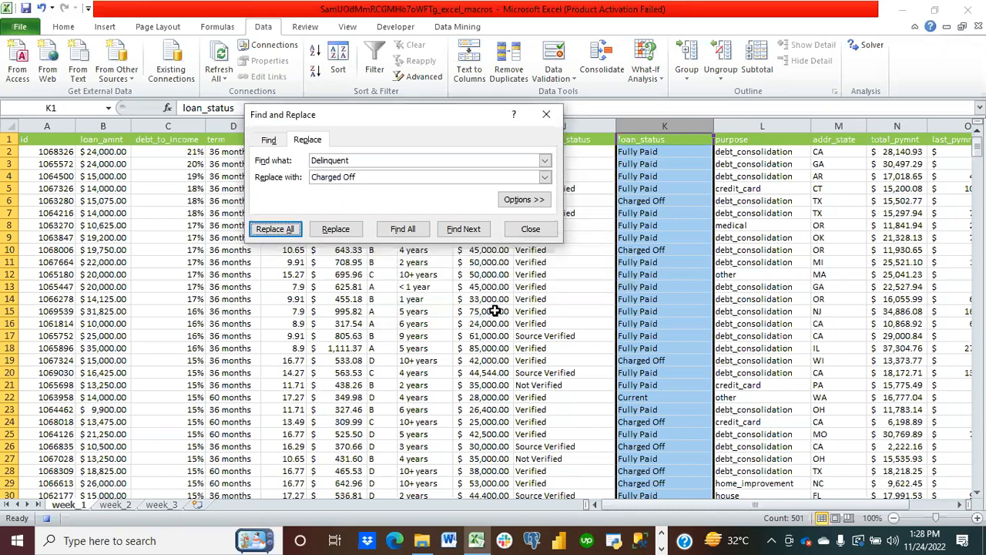
click(531, 235)
click(68, 29)
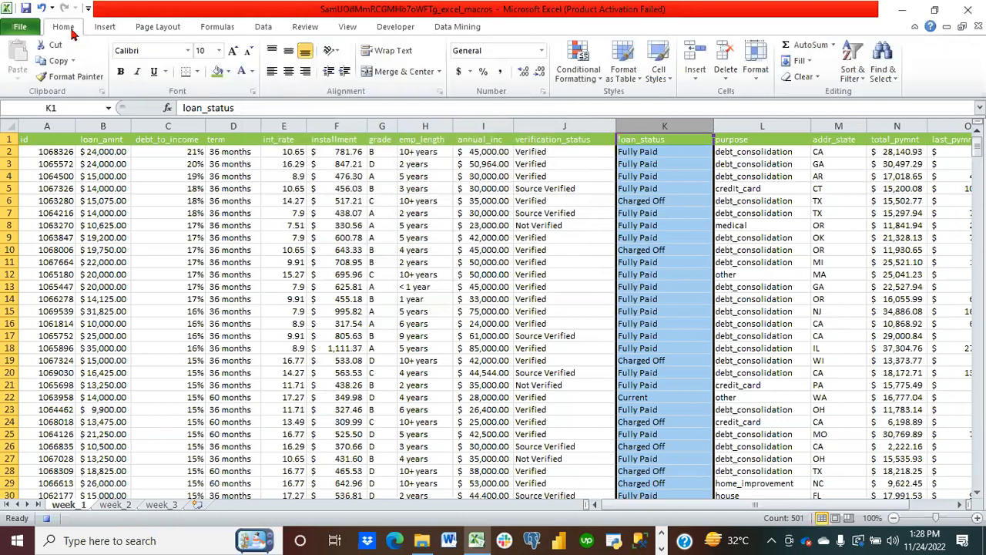
Highlight loan_status cells equal to Charged Off with Green Fill with Dark Green Text using conditional formatting
click(578, 63)
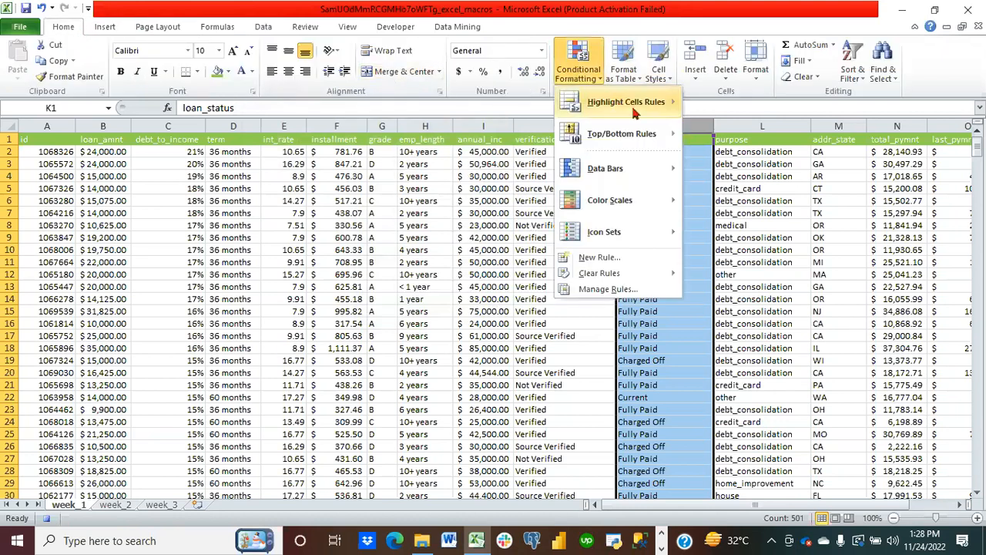
mouse_move(629, 107)
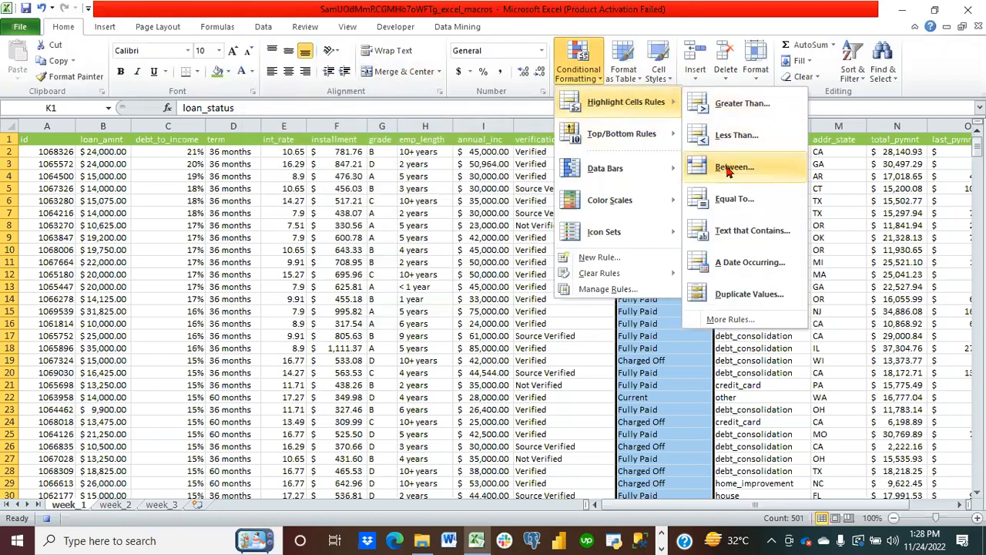
click(724, 202)
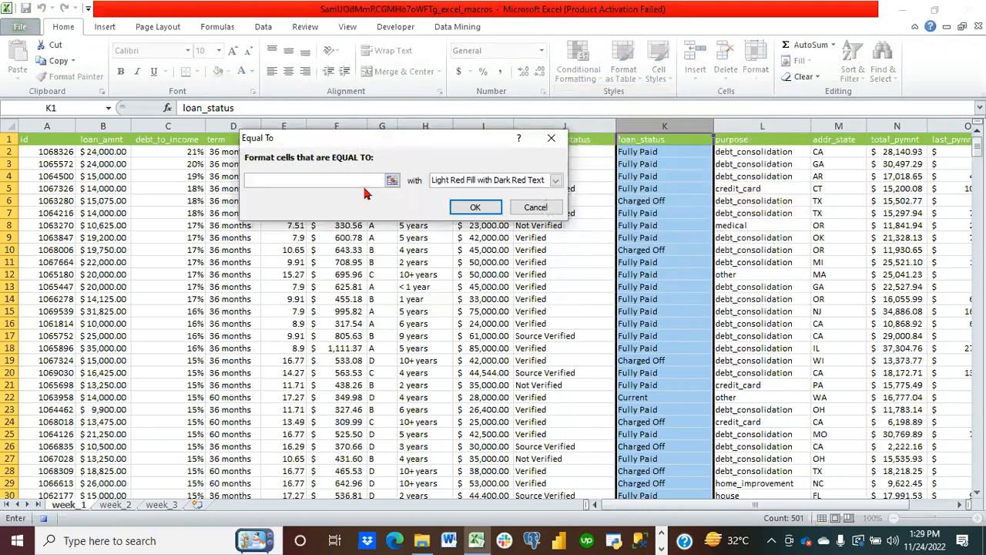
text(Charged Off)
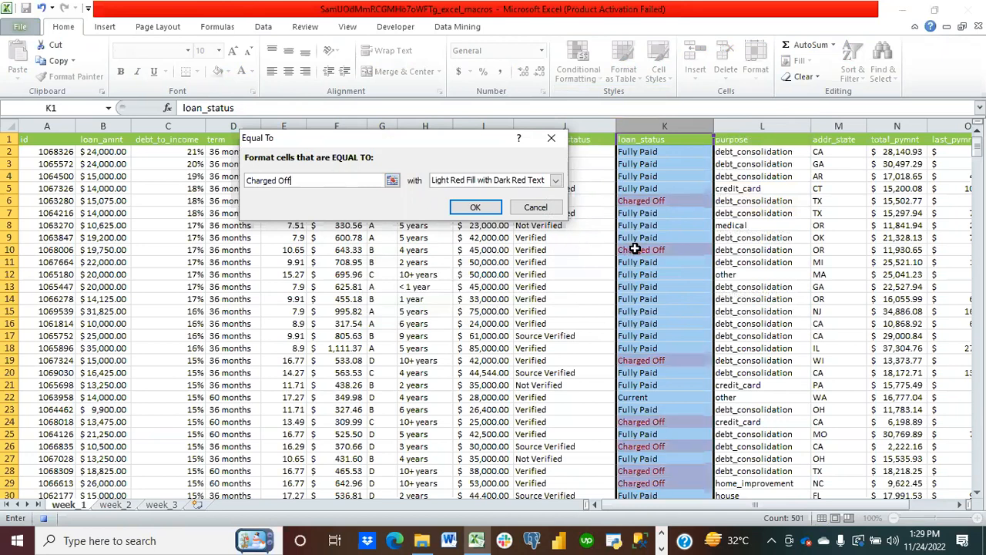
click(556, 180)
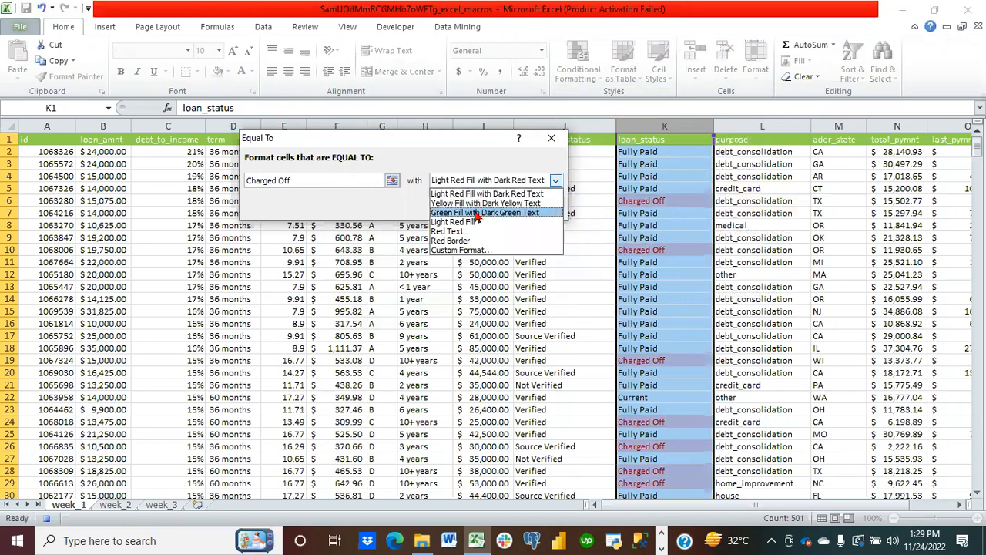
click(461, 215)
click(459, 213)
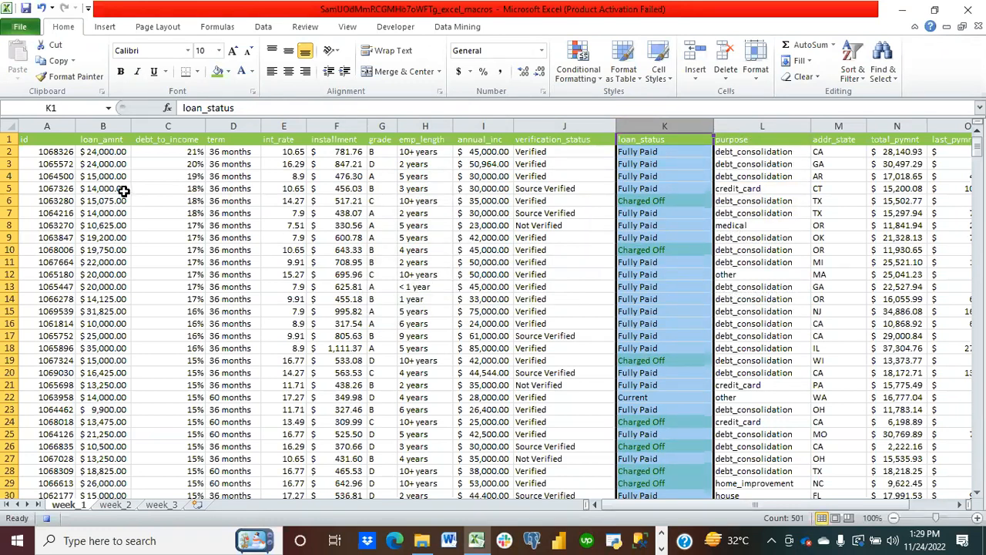
Select the whole header row and AutoFit the width of the id column
click(123, 191)
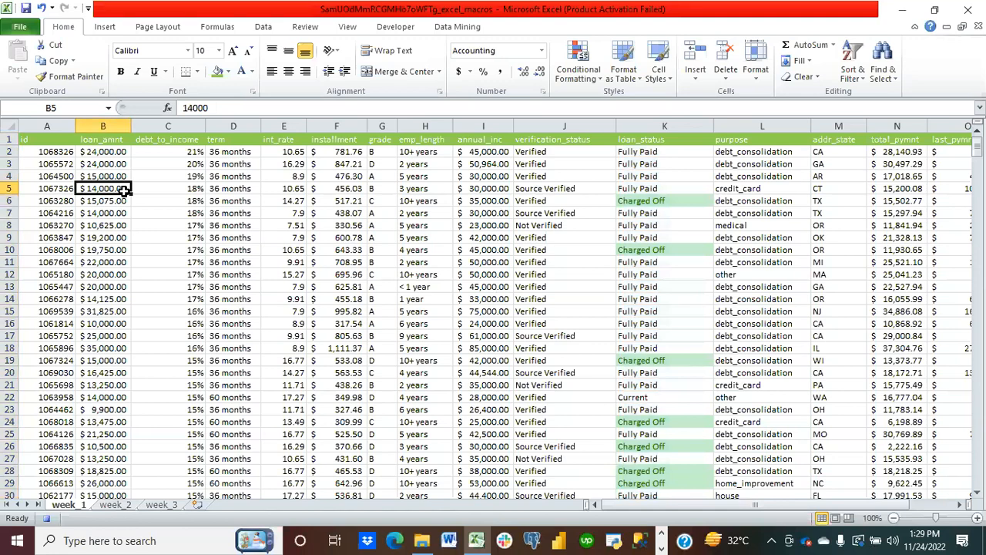
key(ctrl+a)
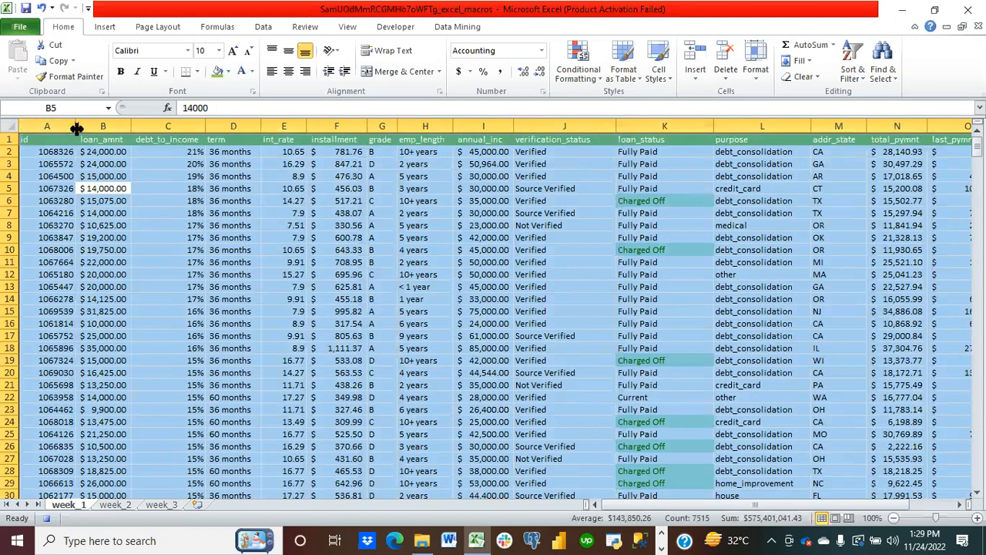
click(8, 138)
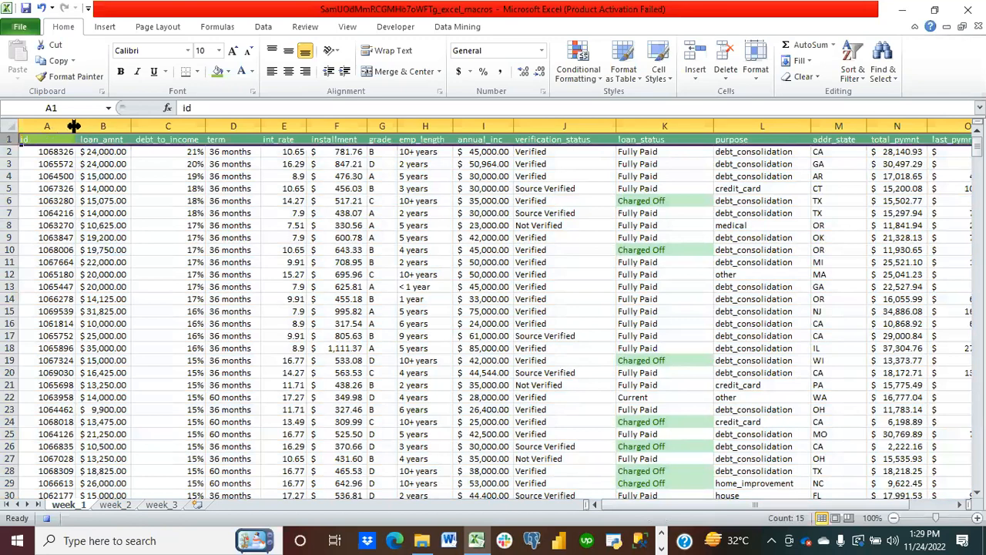
double_click(73, 125)
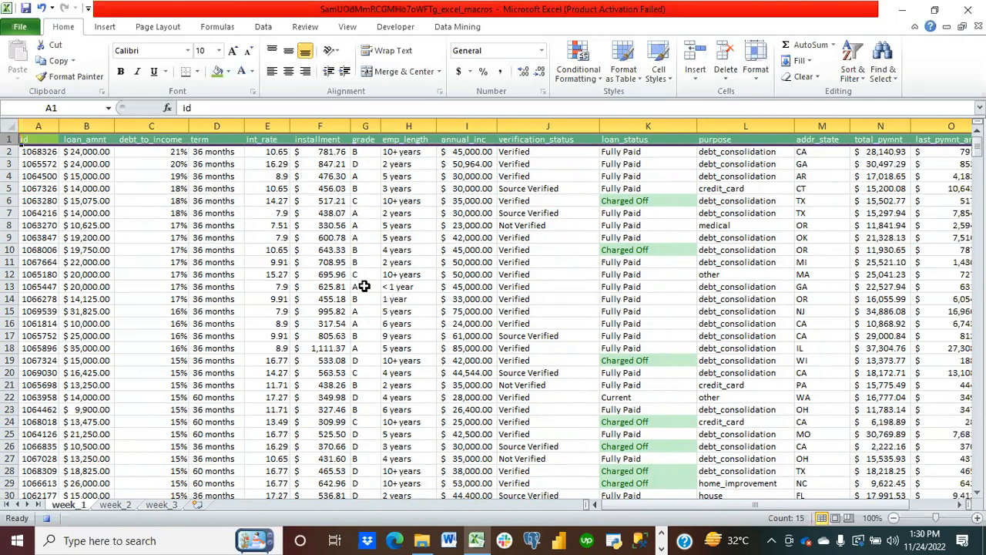
Stop recording the macro and open the code of Loans_amount for editing
click(393, 29)
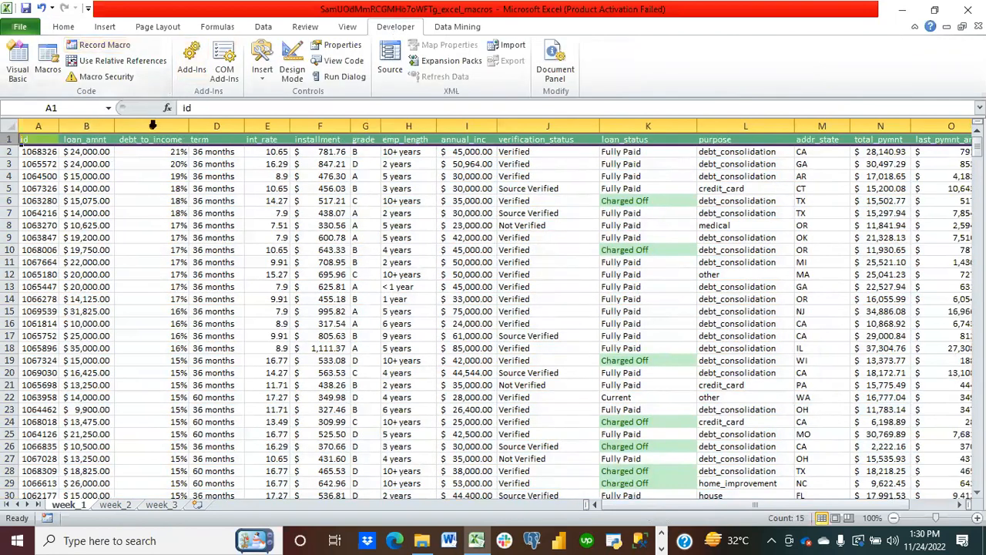
click(47, 58)
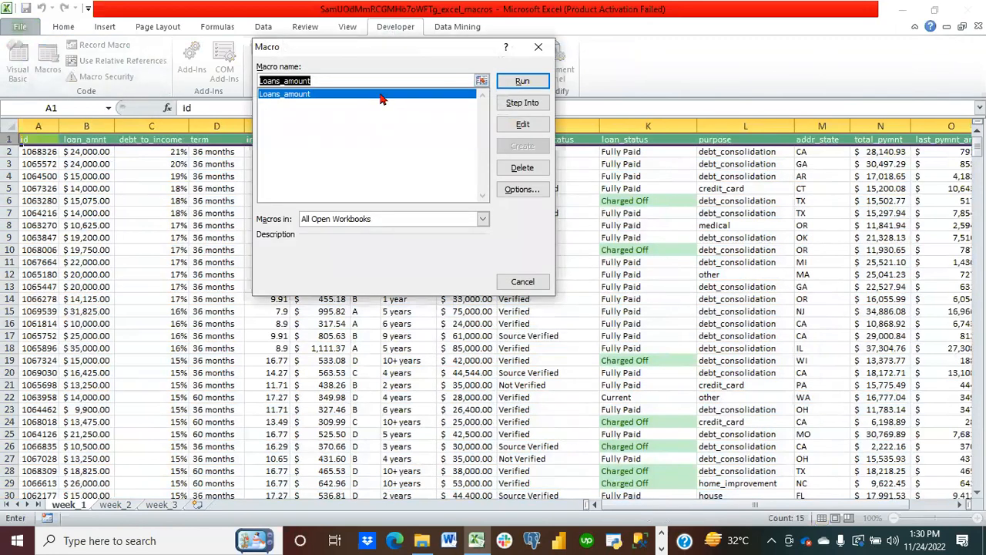
click(524, 125)
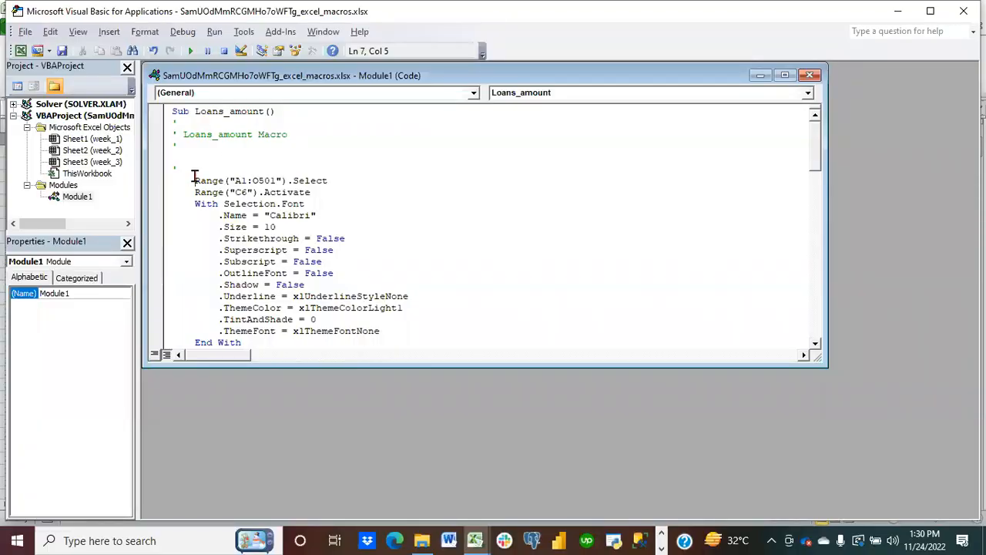
Add the comment 'Change the font of the report to Calibri' above the Range("A1:O501").Select line
click(190, 165)
text(ka)
key(BackSpace)
key(BackSpace)
text(Change the fontfo)
key(BackSpace)
key(BackSpace)
text(of the report to )
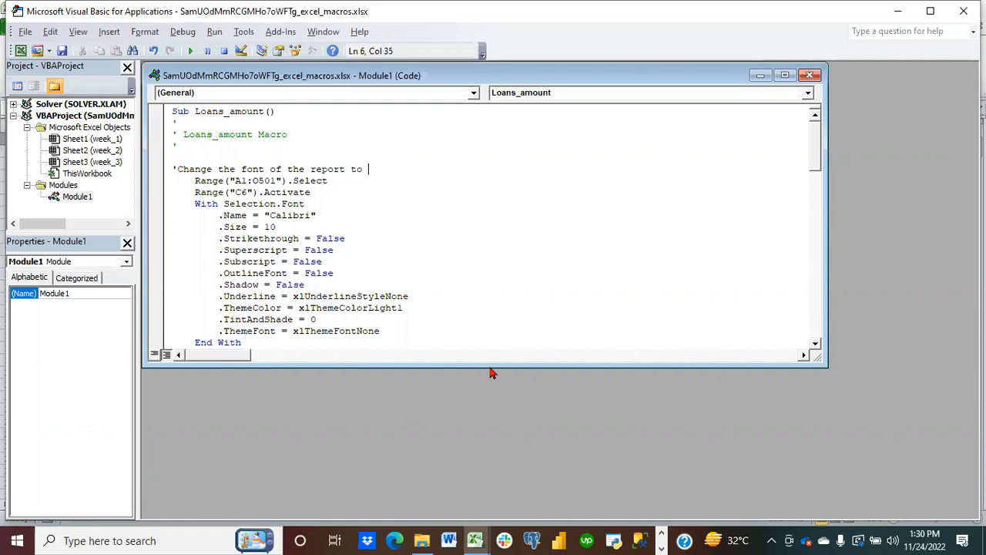
text(Calibri)
key(Down)
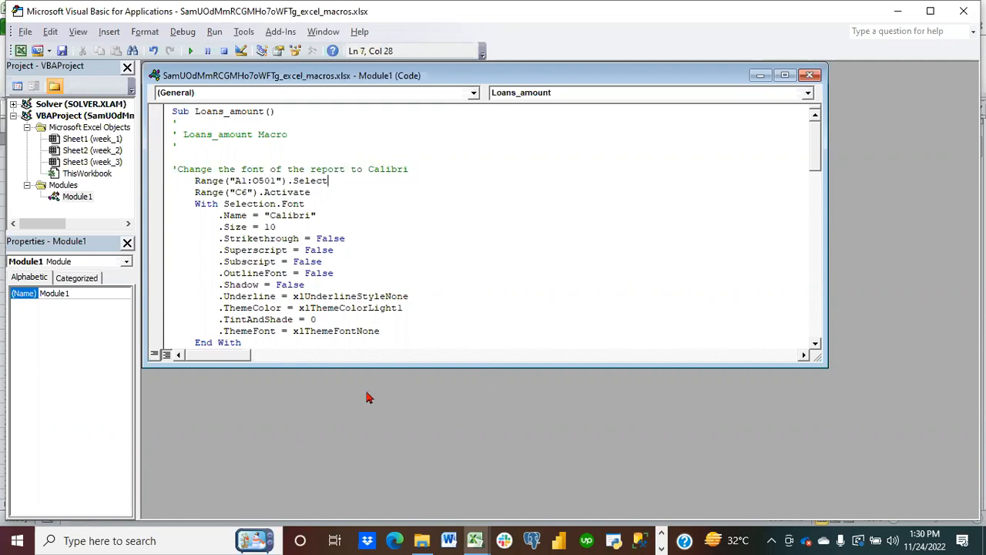
Examine the recorded font, header fill and header font blocks to see where each formatting task begins in the code
key(Down)
key(Down)
key(Down)
key(Down)
key(Down)
key(Down)
key(Down)
key(Down)
key(End)
key(Down)
key(Down)
key(Down)
key(Down)
key(Down)
key(Down)
key(Down)
key(Down)
key(Down)
key(Down)
key(Down)
key(Down)
key(Down)
key(Down)
key(Down)
key(Down)
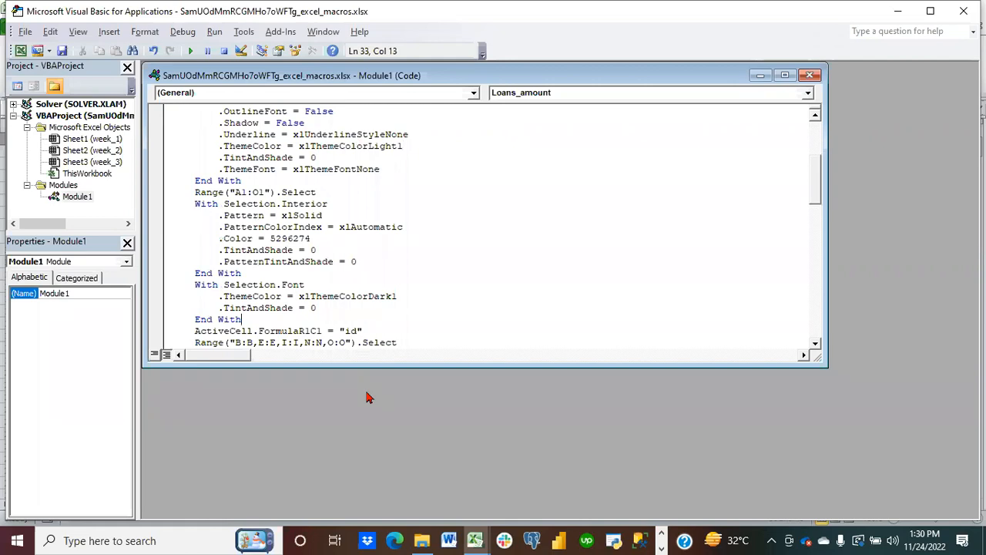
key(Up)
key(Up)
key(Up)
key(Up)
key(Up)
key(Up)
key(Up)
key(Up)
key(Up)
key(Up)
key(Up)
key(Up)
key(Up)
key(Up)
key(End)
key(Up)
key(Down)
key(Up)
key(Up)
key(Up)
key(Up)
key(Up)
key(Up)
key(Up)
key(Up)
key(Up)
key(Up)
key(Up)
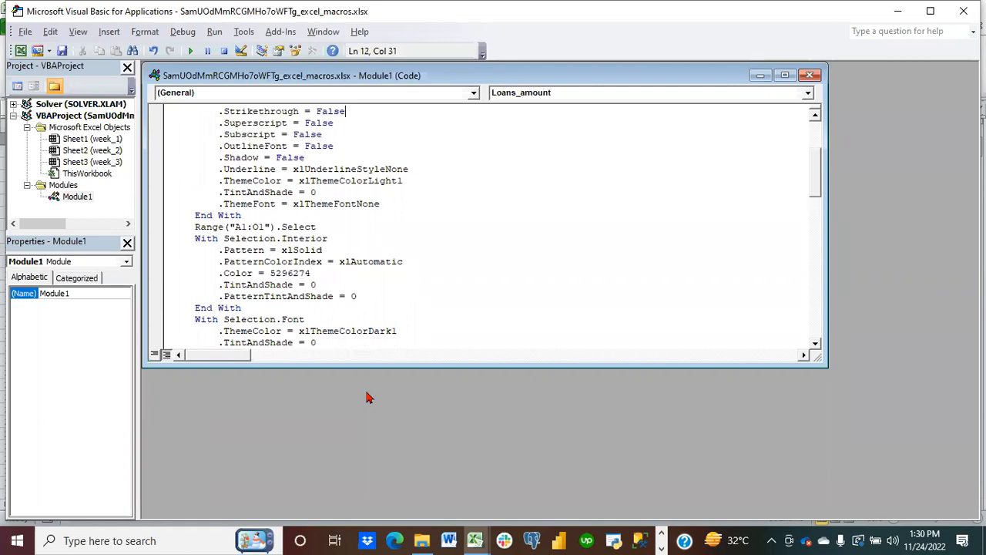
key(Up)
key(Up)
key(Down)
key(Down)
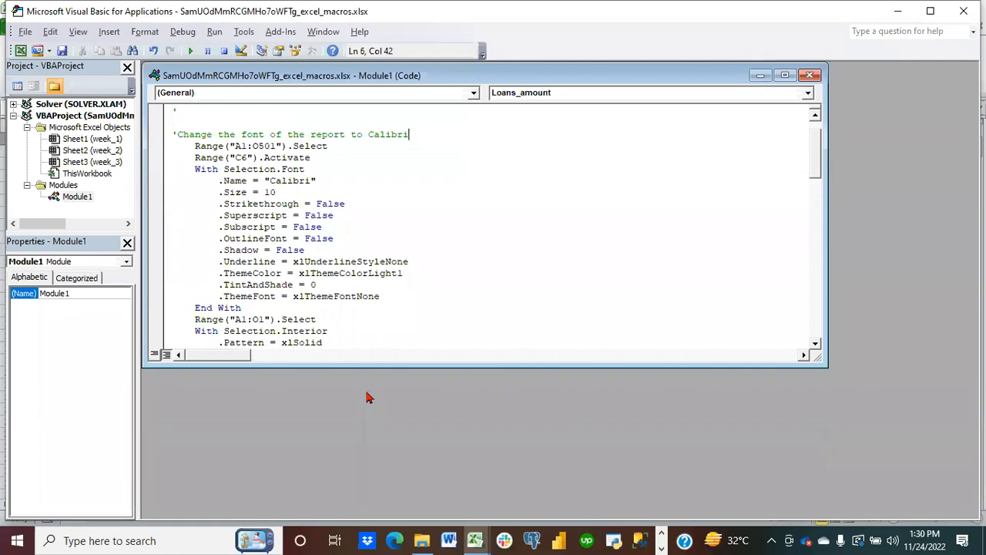
Add the comment 'Format the header row.' on a new line after .ThemeFont = xlThemeFontNone
key(Down)
key(Down)
key(Down)
key(Down)
key(Down)
key(Down)
key(Down)
key(Down)
key(Down)
key(Down)
key(Down)
key(Down)
key(Down)
key(Down)
key(Down)
key(Up)
key(Return)
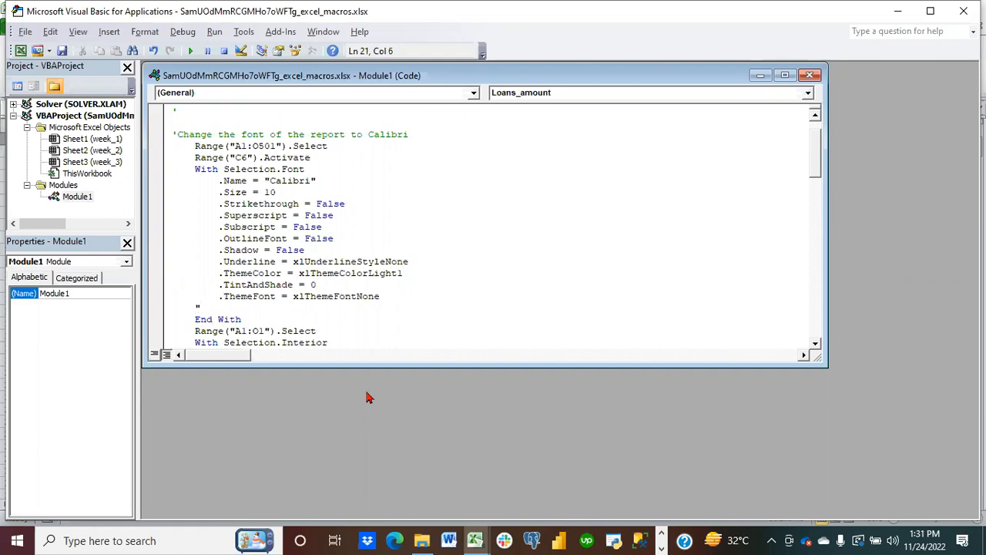
text(Format the he)
text(ade)
text(r row)
key(BackSpace)
text(row.)
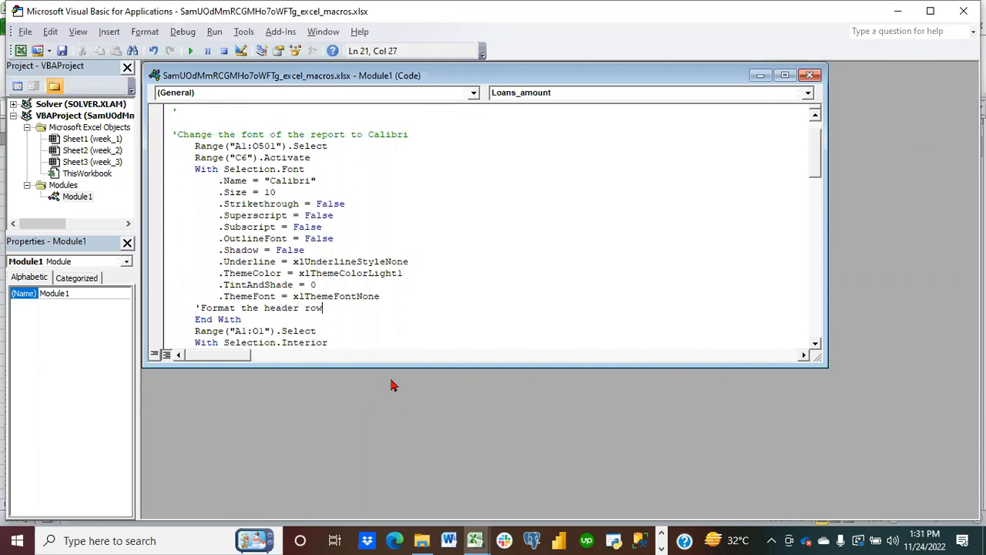
Insert a comment beginning 'Change the appropriate' and ending 'into currency' before the header font block's End With
key(Down)
key(Down)
key(Down)
key(Down)
key(Down)
key(Down)
key(Down)
key(Down)
key(Down)
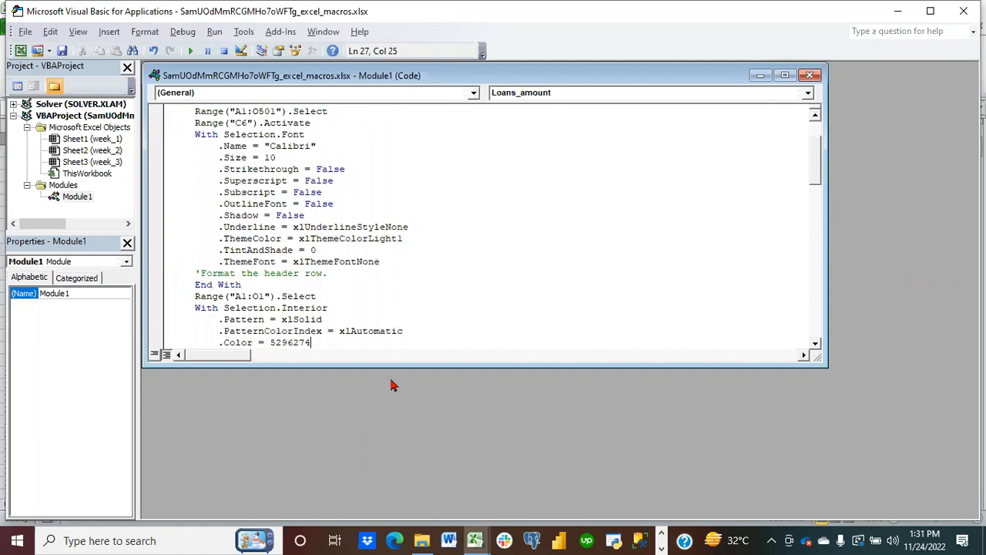
key(Down)
key(Down)
key(Down)
key(Down)
key(Down)
key(Down)
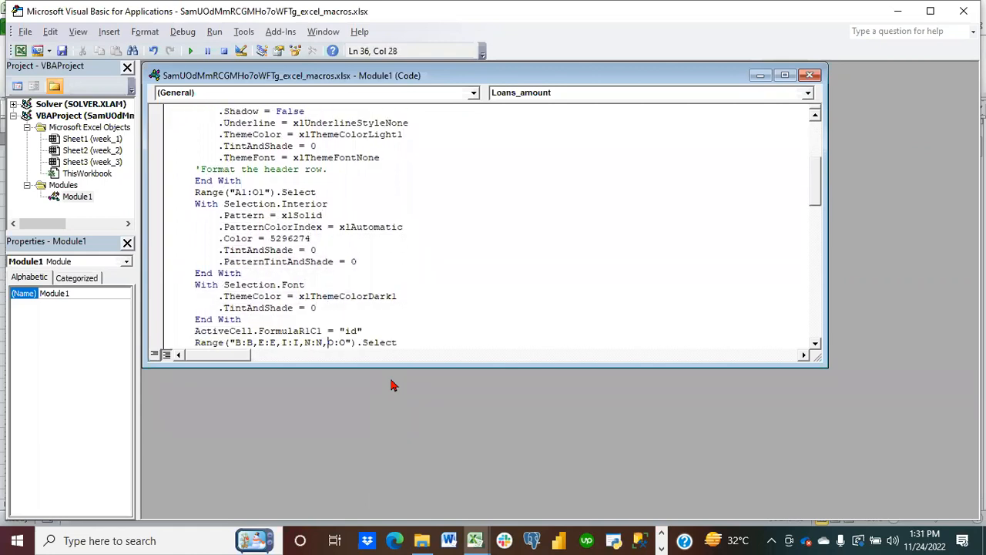
key(Up)
key(Up)
key(Return)
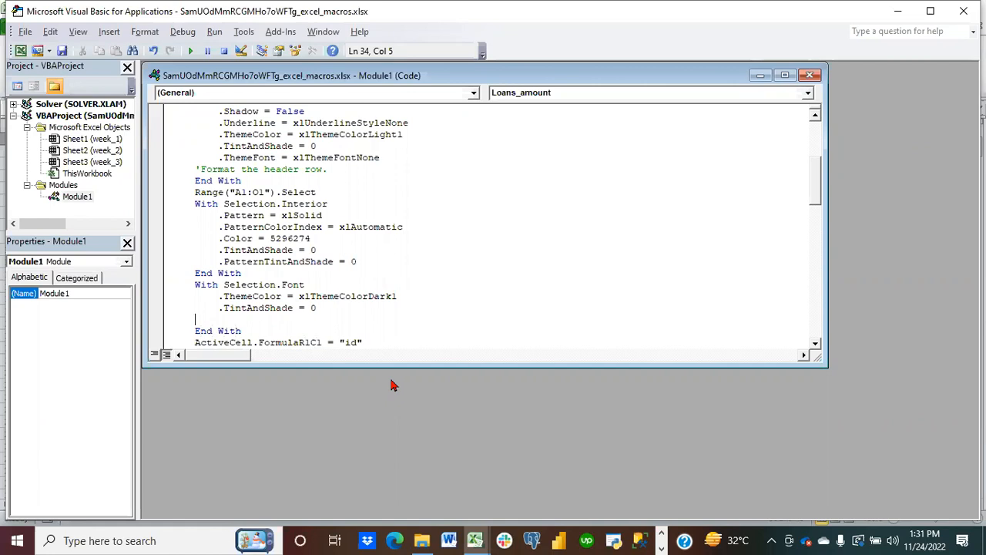
text(nge the appropriate)
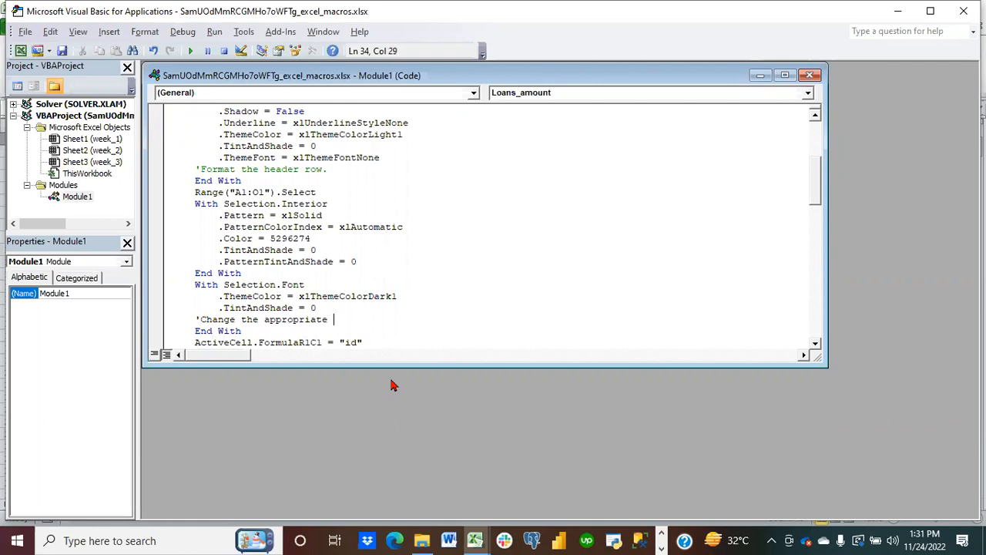
text(into currency)
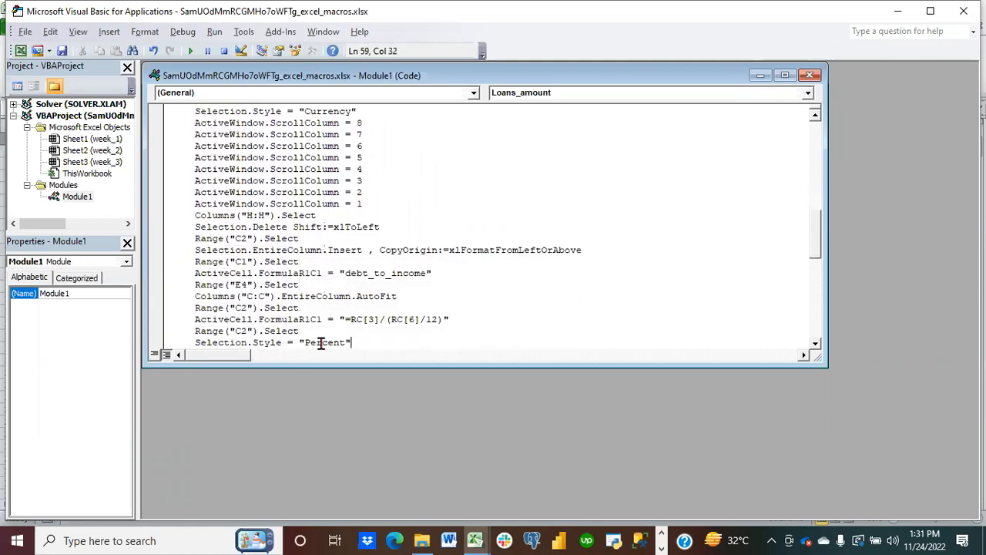
Save the workbook as the Excel Macro-Enabled Workbook 'Dahel Techies macros', replacing the existing file, and close the Module1 code window
click(63, 51)
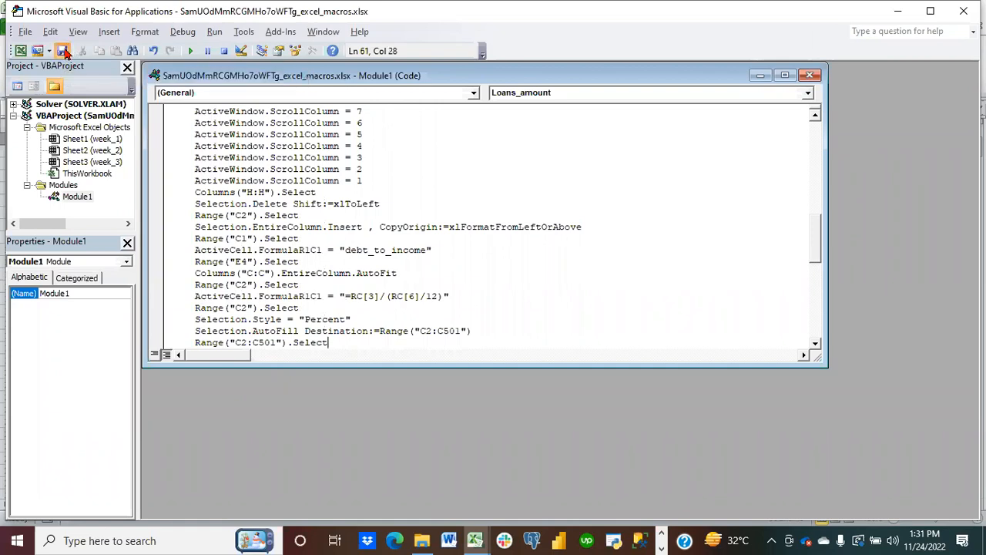
click(496, 330)
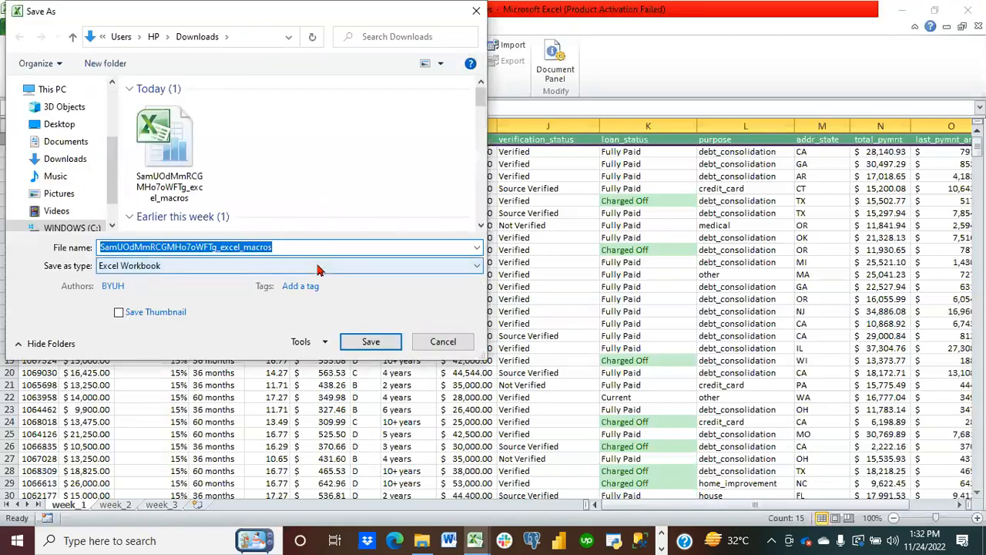
text(Dahel)
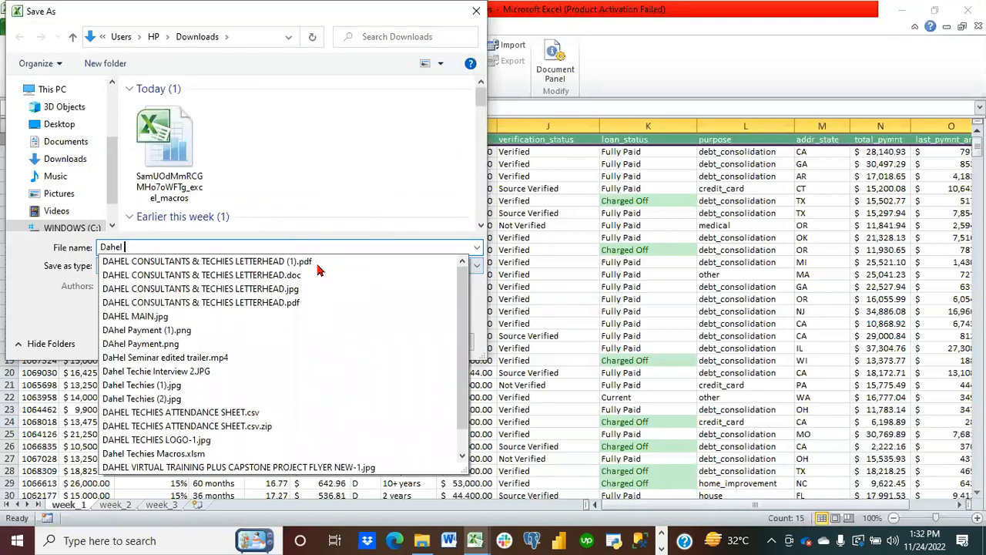
text( Techies)
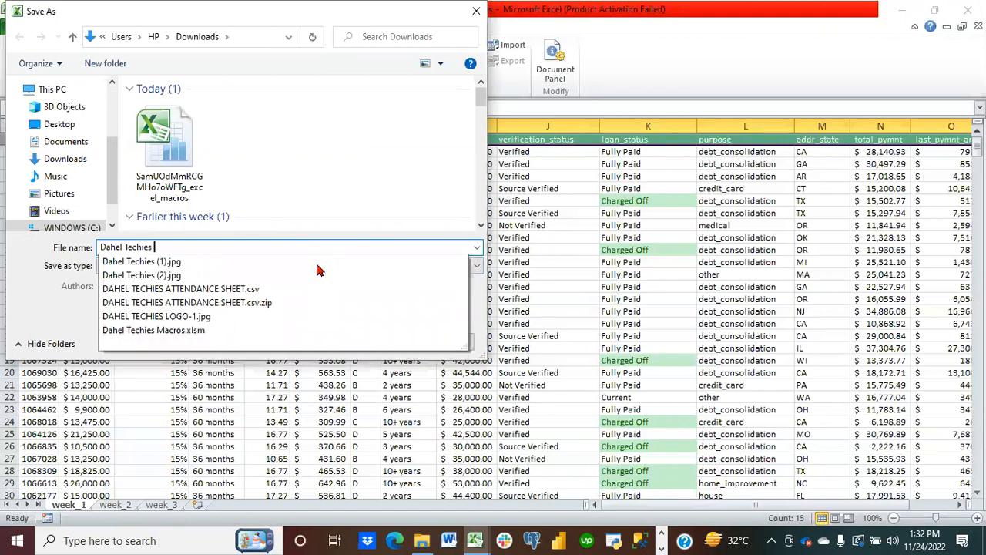
text( macros)
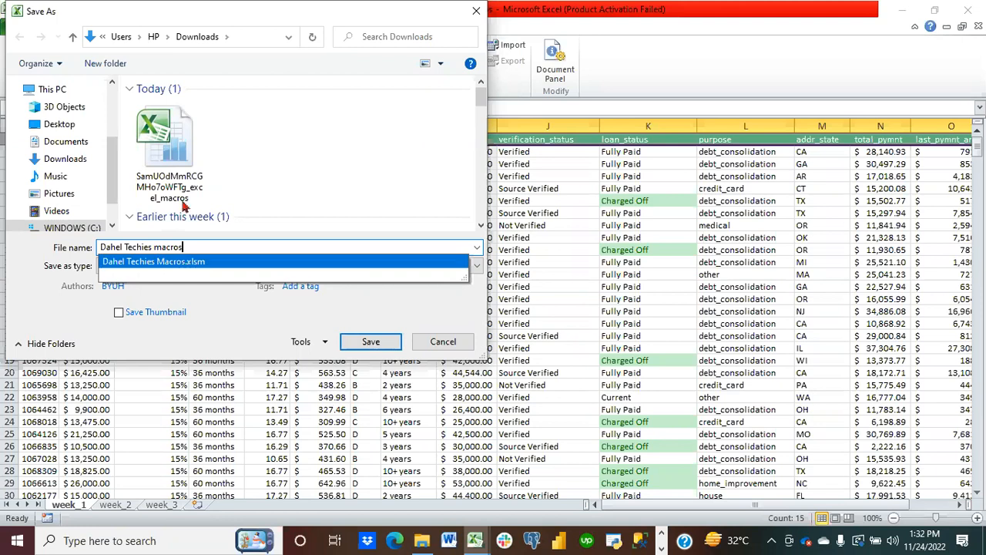
click(139, 268)
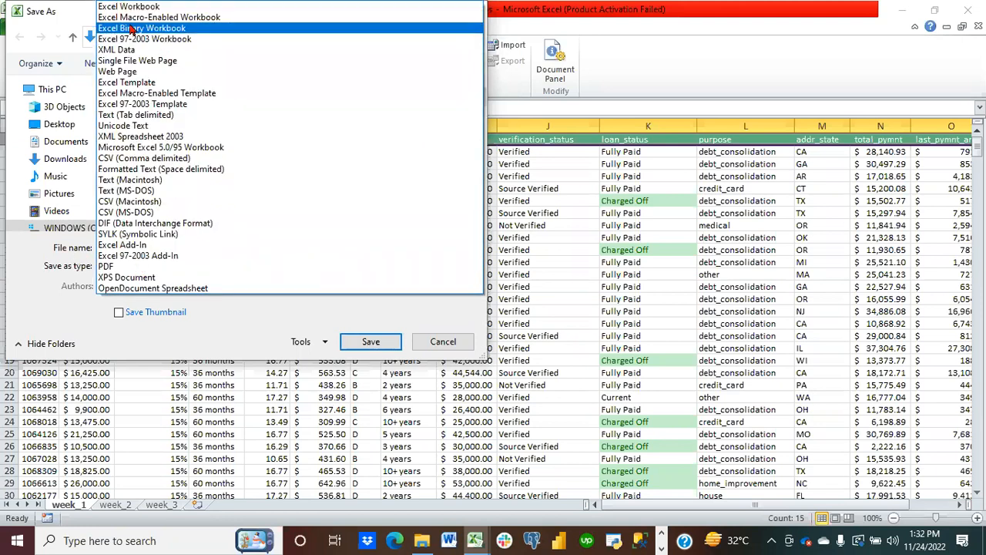
click(152, 17)
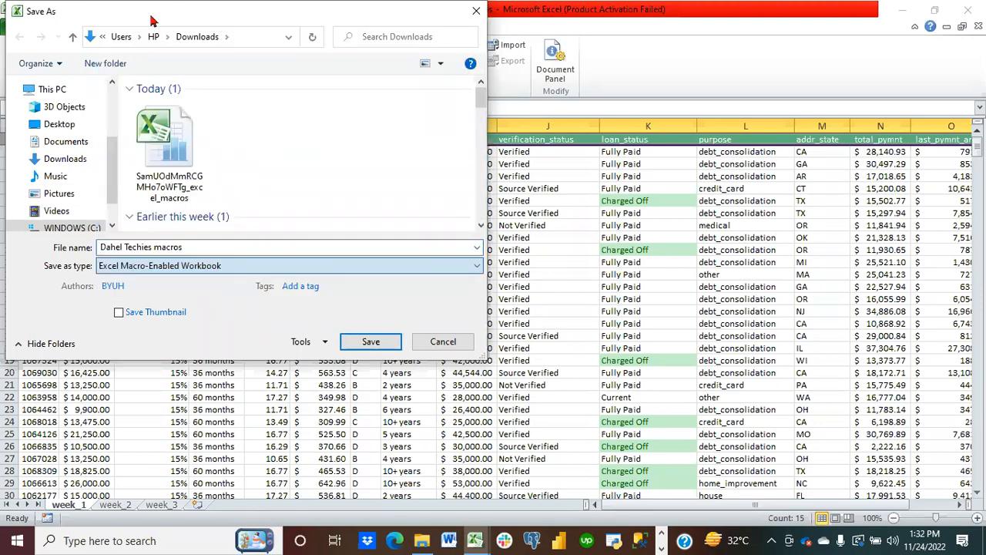
click(369, 342)
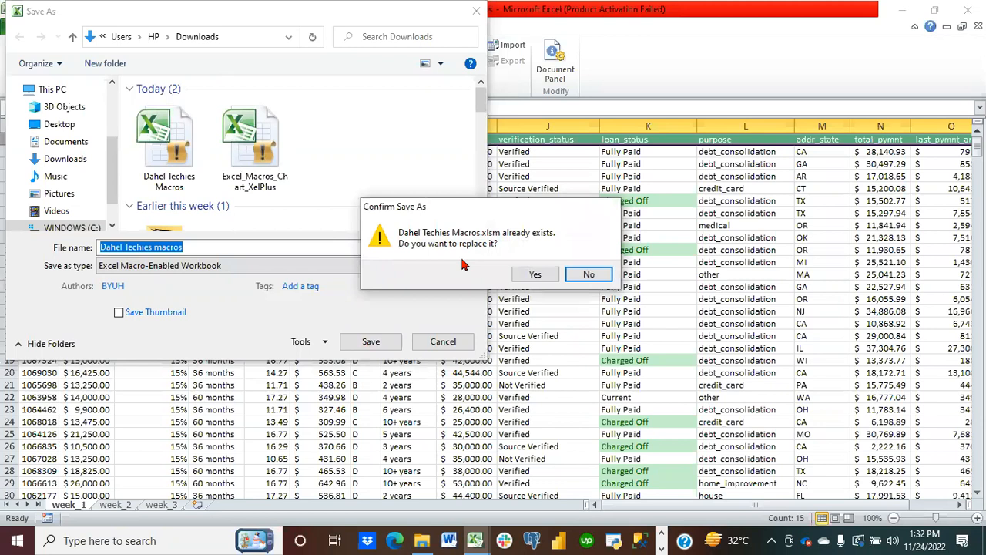
click(537, 274)
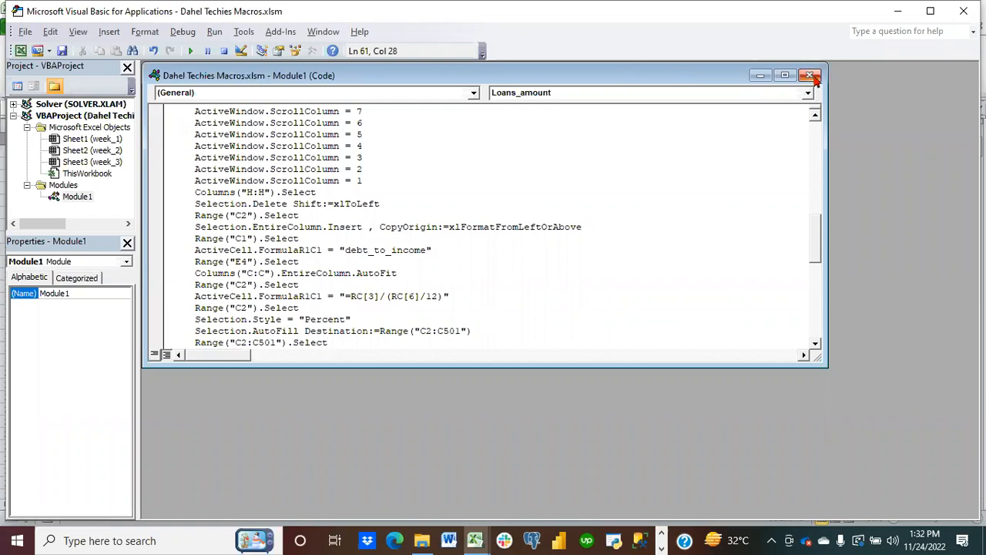
click(810, 75)
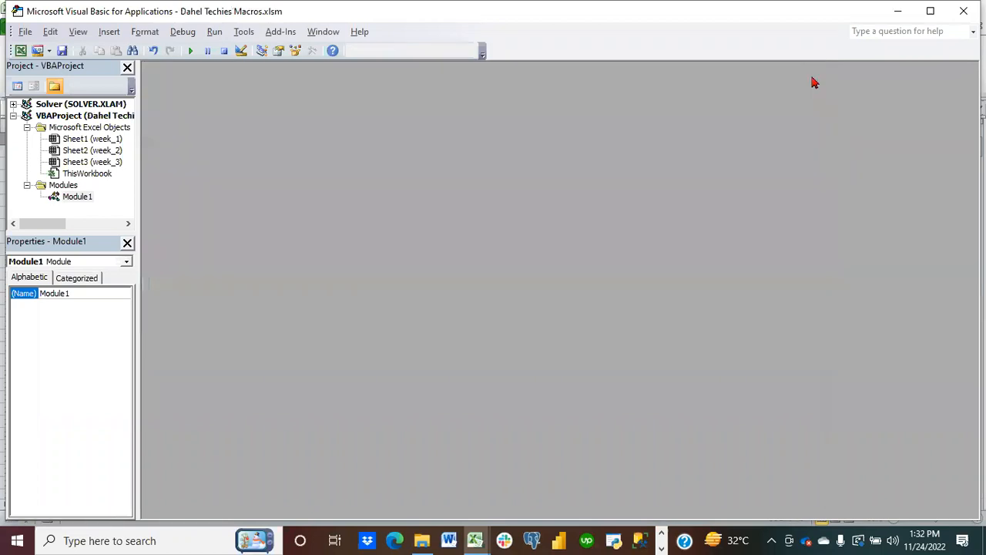
Close the Visual Basic editor and run the Loans_amount macro on the week_2 sheet
click(964, 11)
click(309, 251)
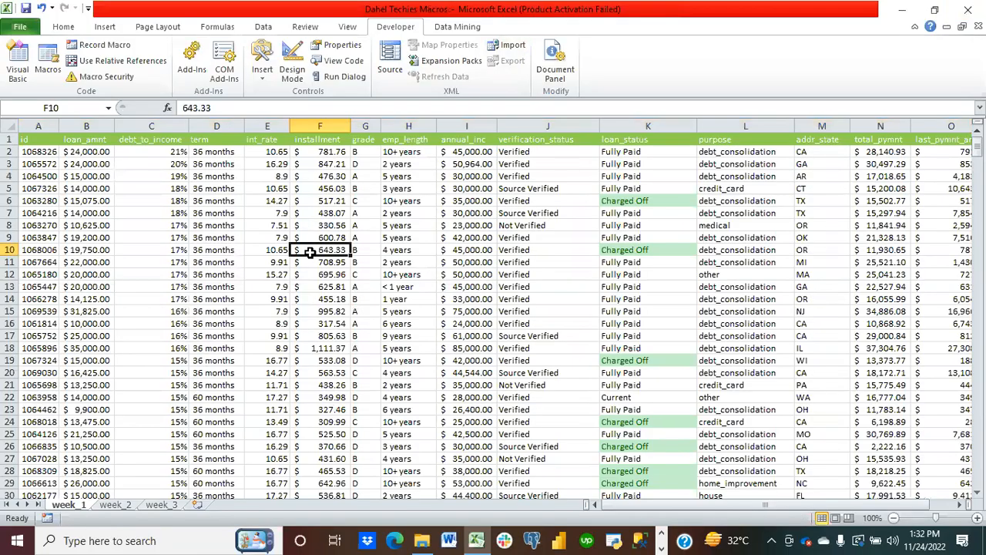
click(114, 504)
click(136, 275)
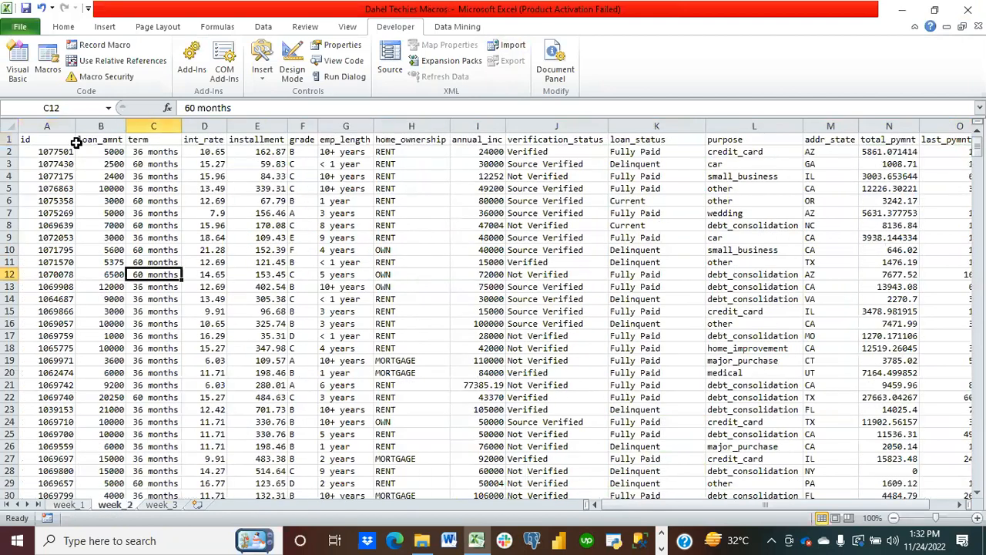
click(47, 58)
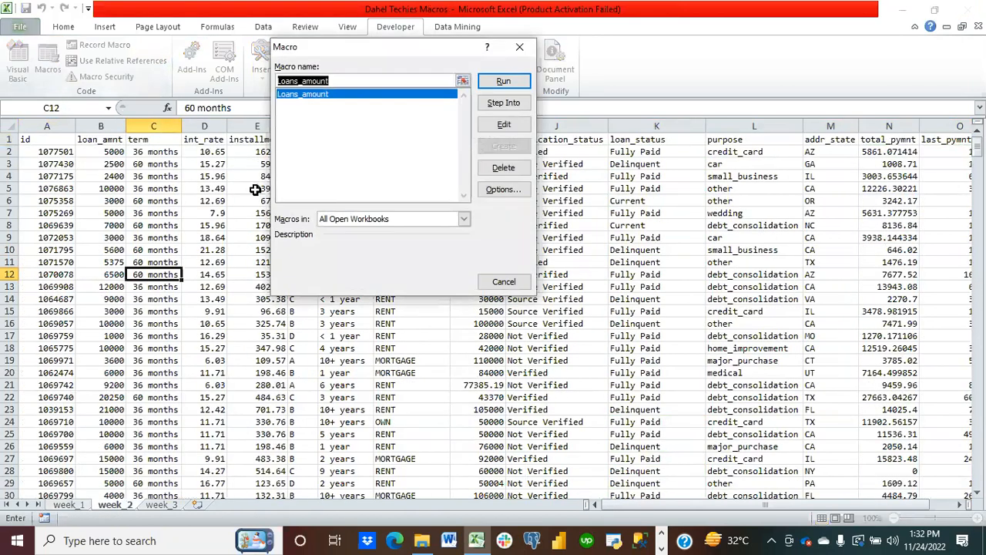
click(501, 81)
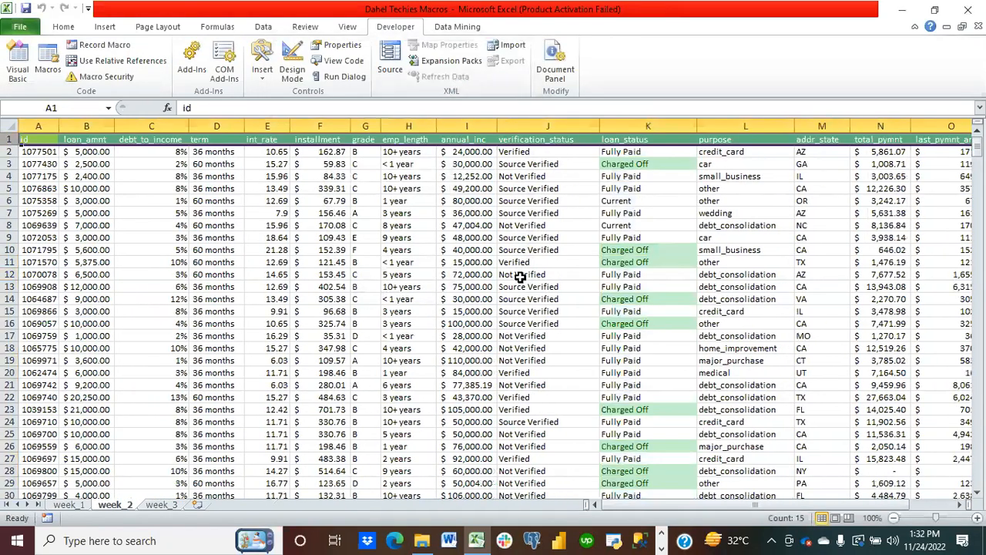
click(383, 263)
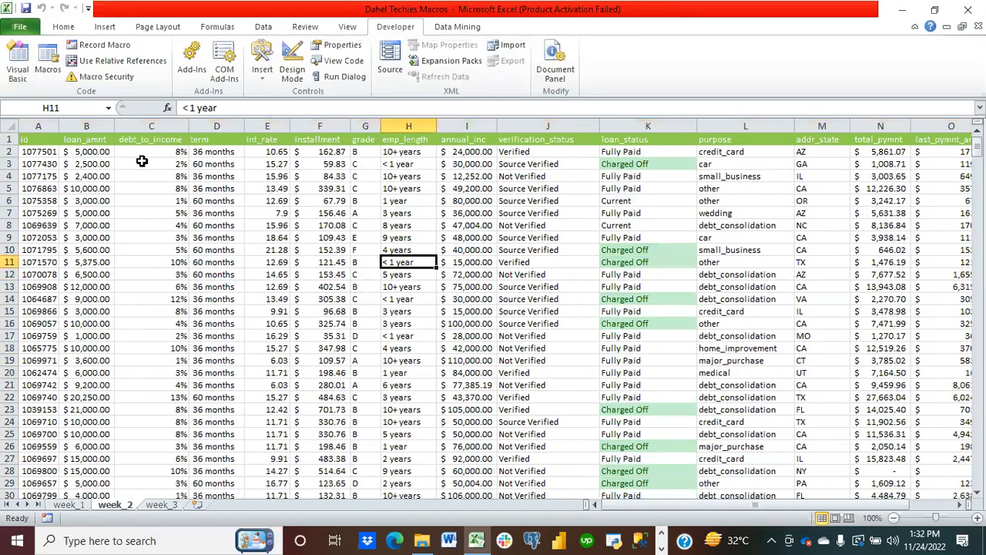
click(63, 28)
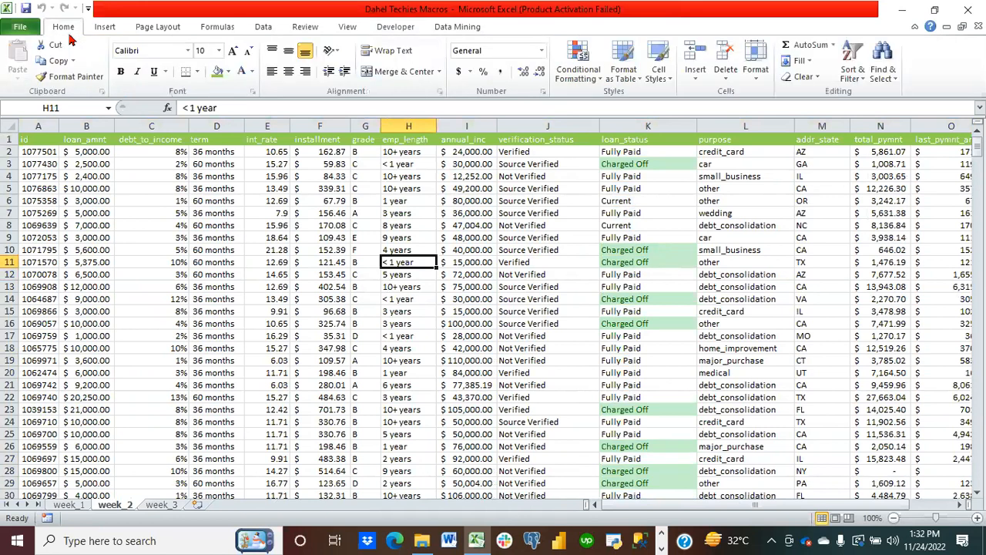
click(193, 251)
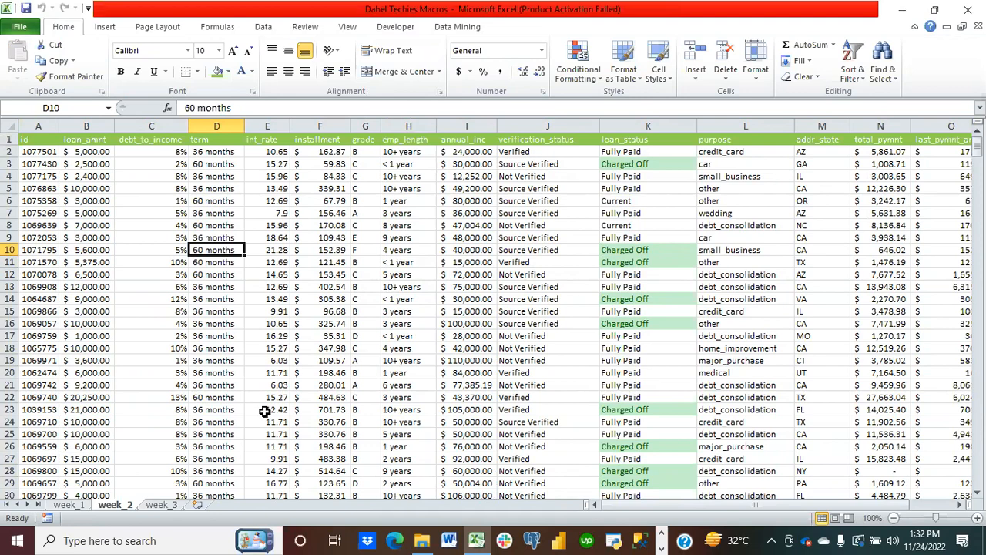
Run the Loans_amount macro on the week_3 sheet
click(160, 505)
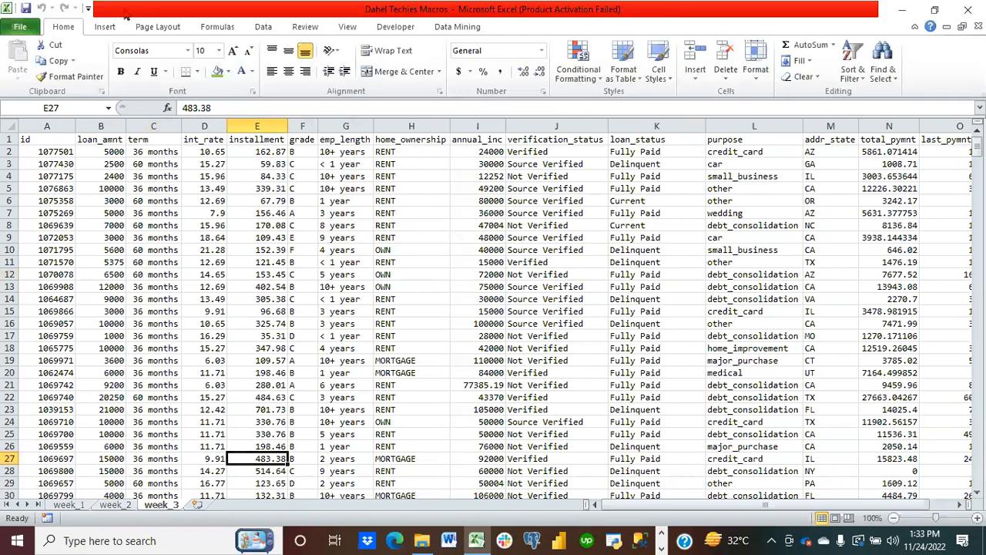
click(393, 33)
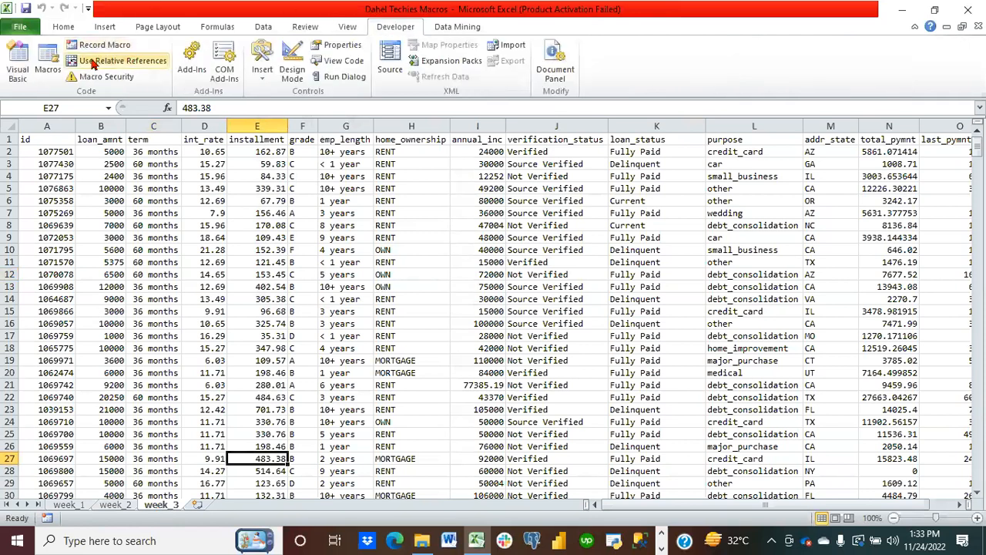
click(50, 65)
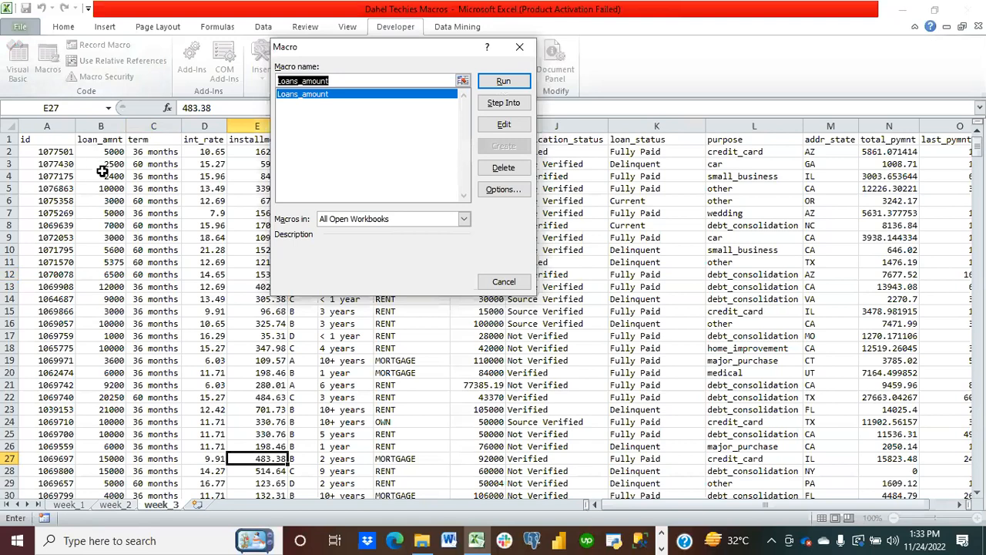
click(505, 82)
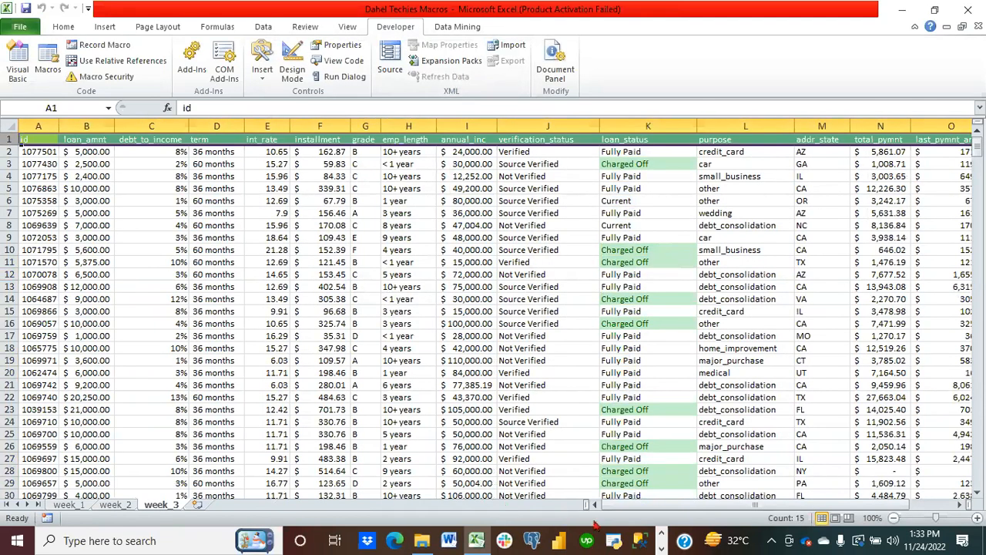
Switch to Chrome and check the Zoom meeting window
click(661, 549)
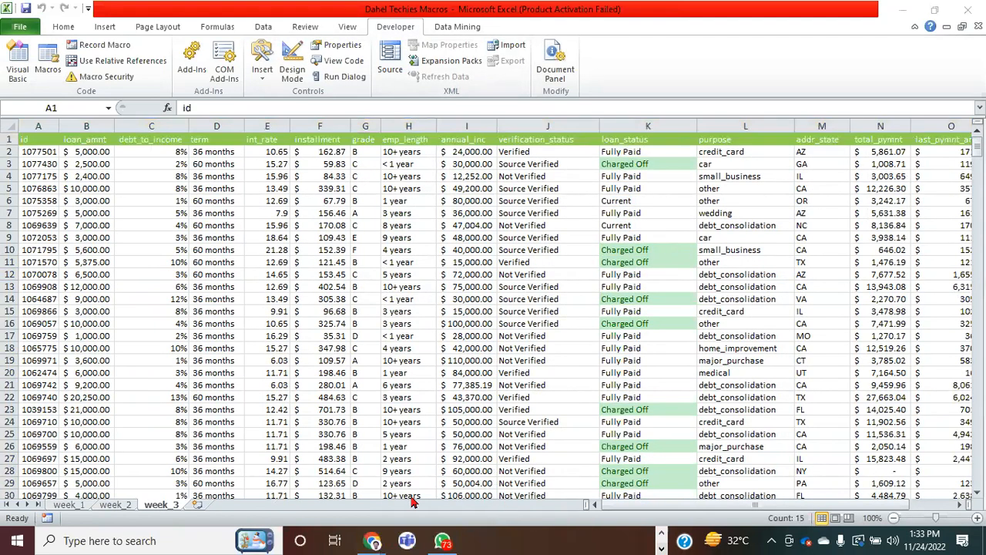
mouse_move(373, 543)
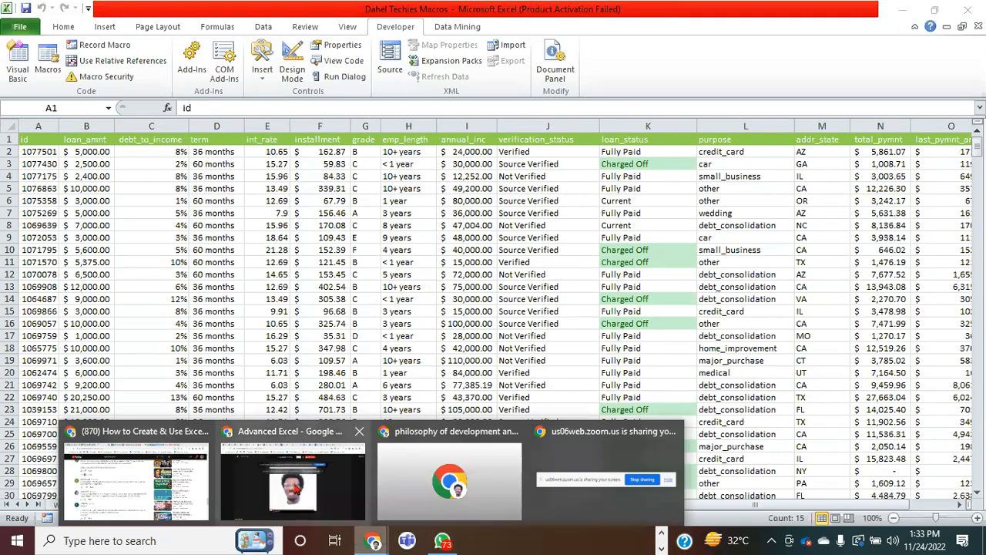
click(295, 490)
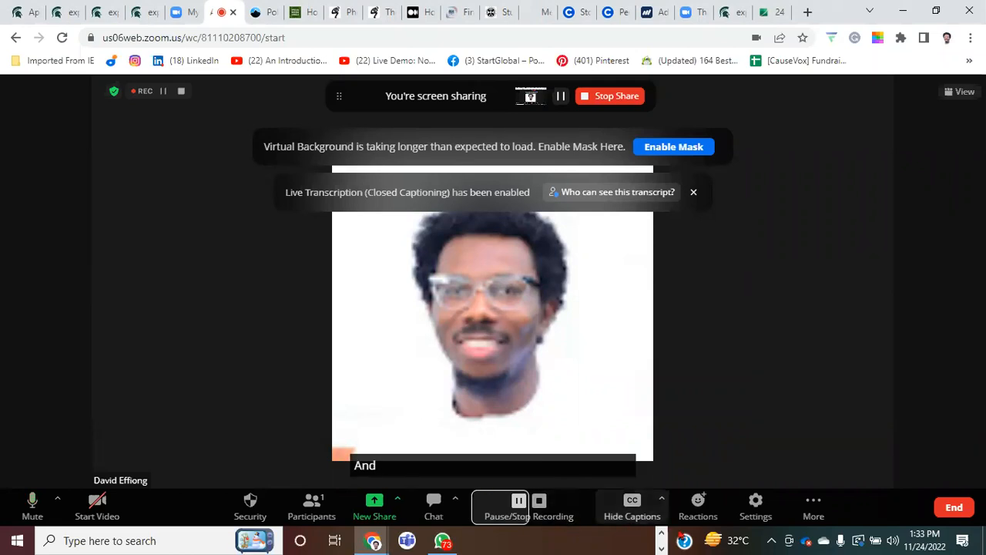
Open the recent Excel workbook 'Dahel Techies Macros Class 2' and enable its macro content
click(662, 549)
click(662, 549)
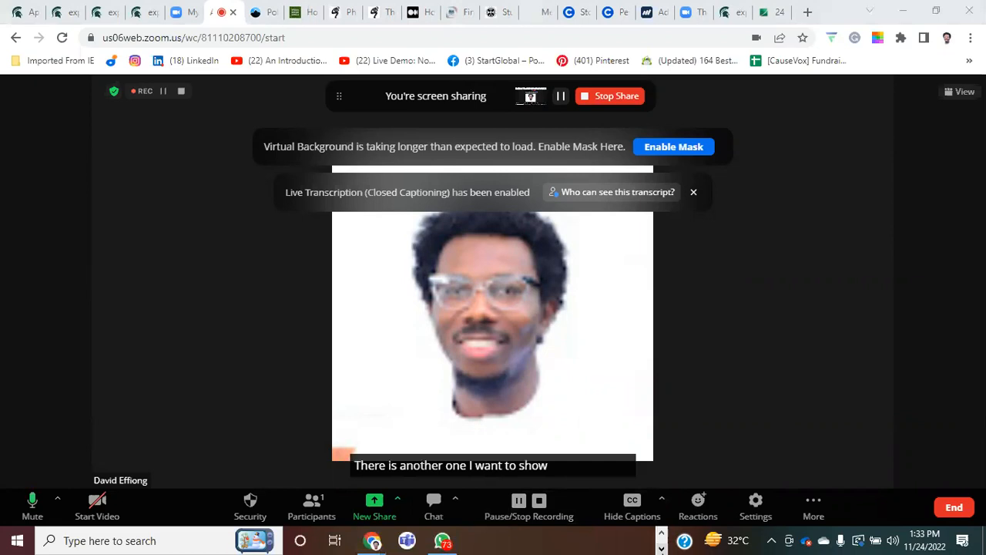
click(662, 532)
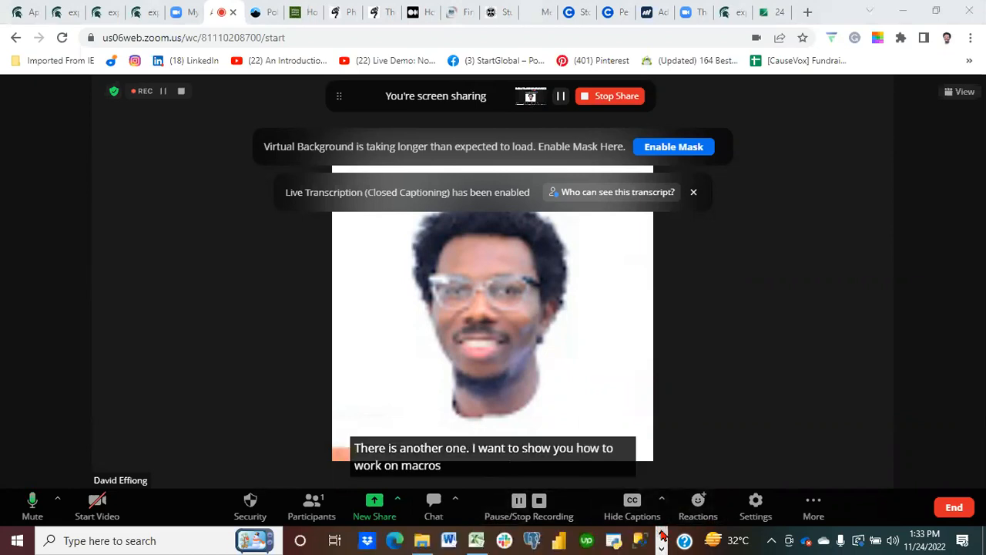
right_click(476, 544)
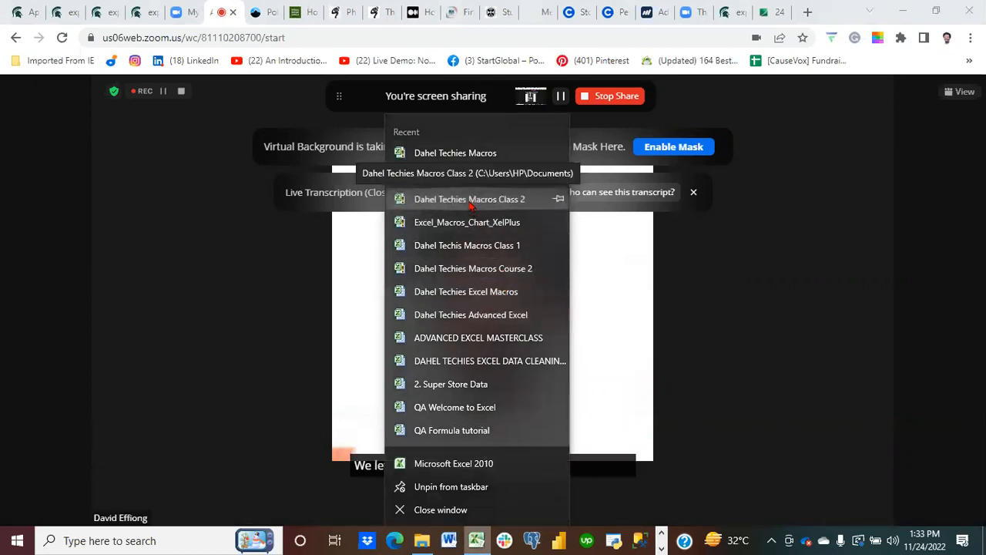
click(306, 374)
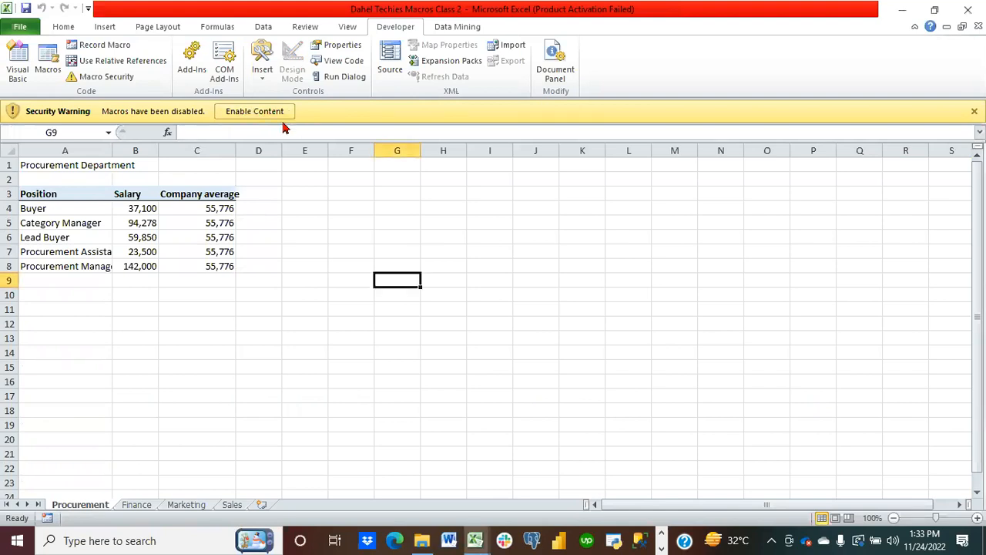
click(204, 225)
key(ctrl+a)
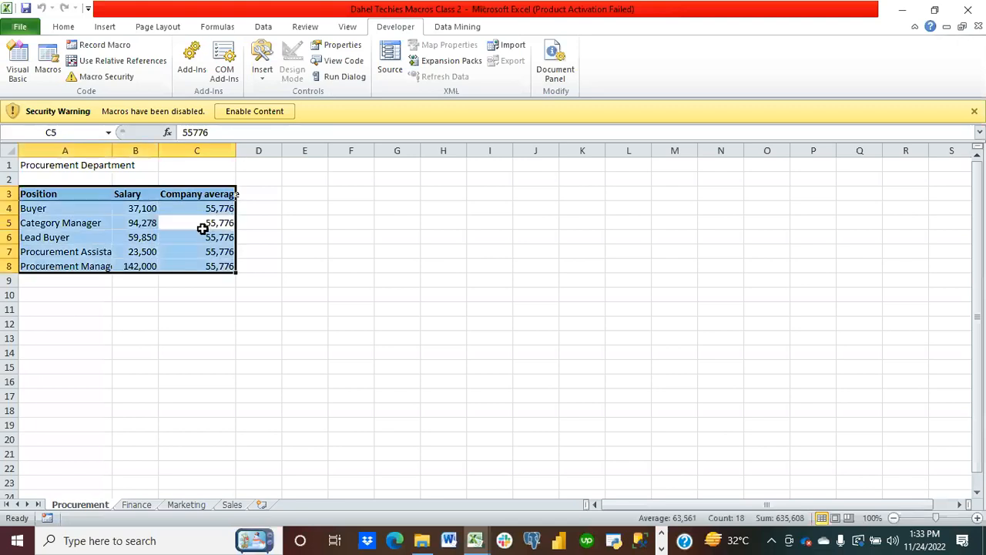
click(262, 114)
Review the department salary tables on the Procurement, Finance, Marketing and Sales sheets, ending back on Procurement
drag(243, 194, 308, 209)
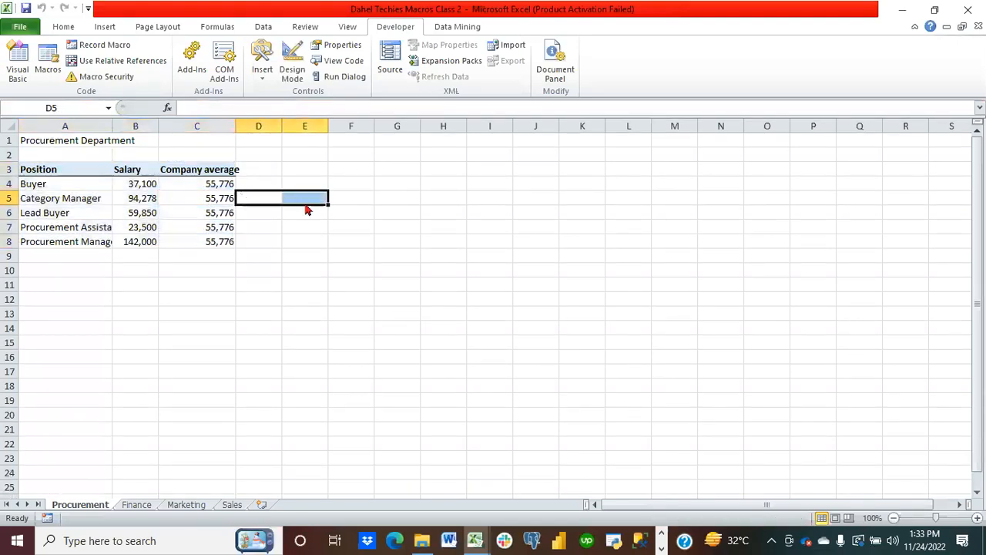
click(238, 298)
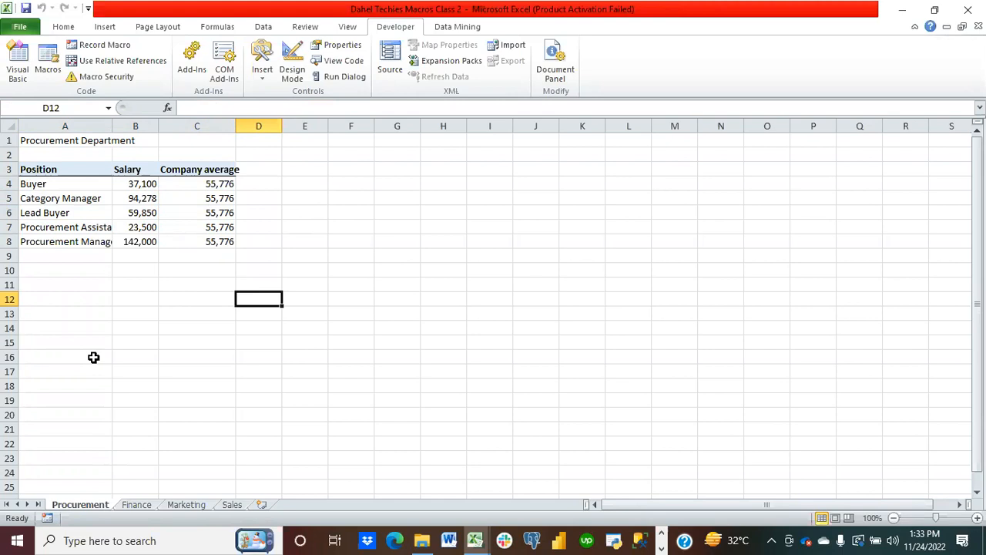
click(138, 505)
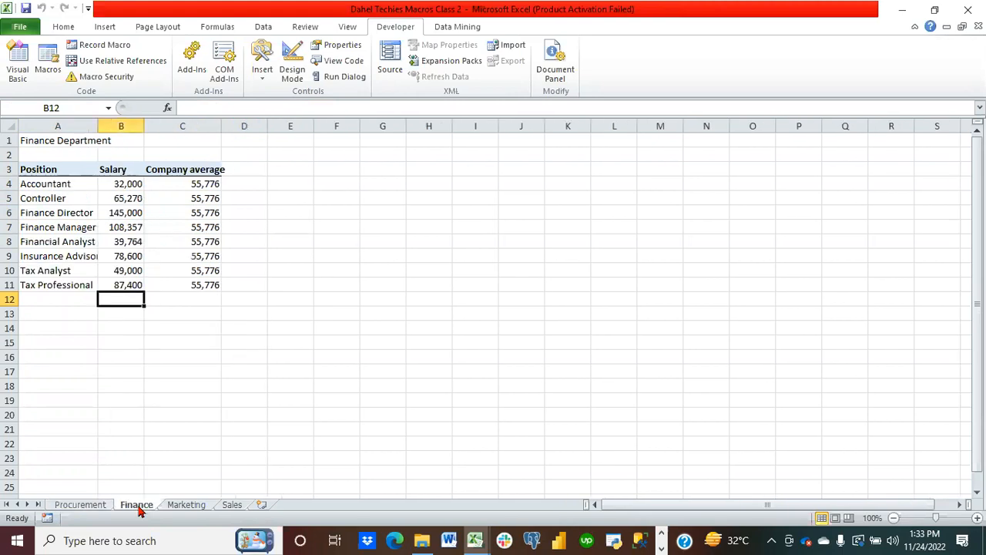
click(185, 508)
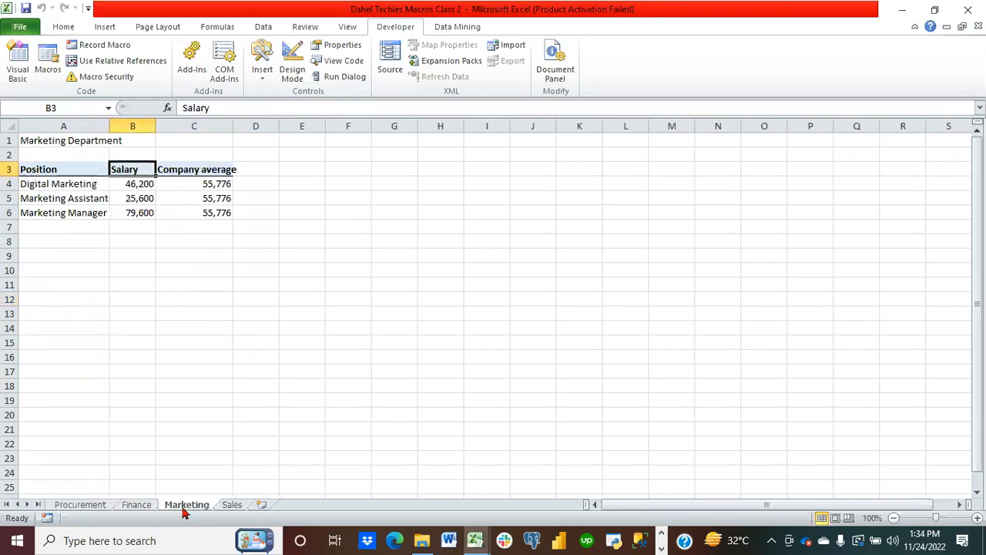
click(231, 509)
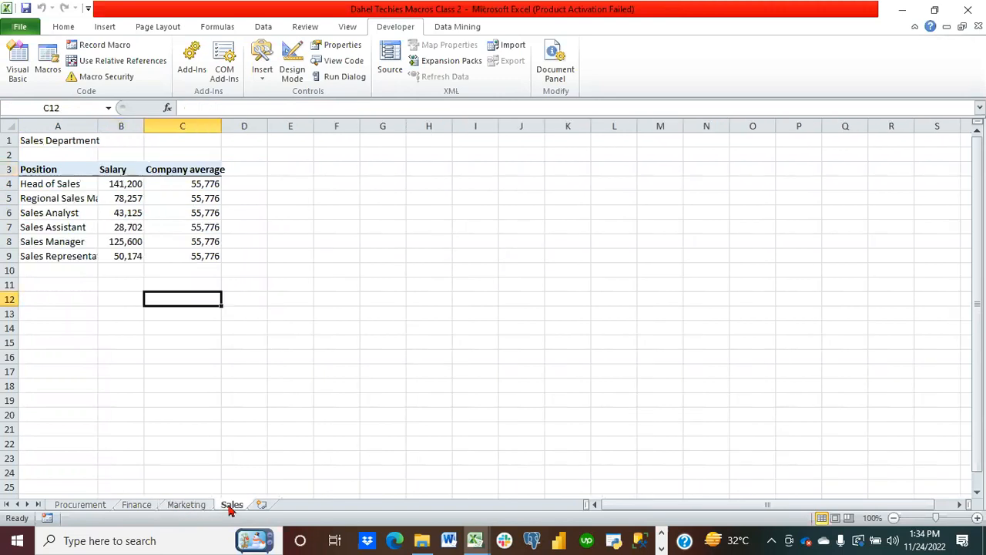
click(80, 504)
drag(50, 168, 200, 235)
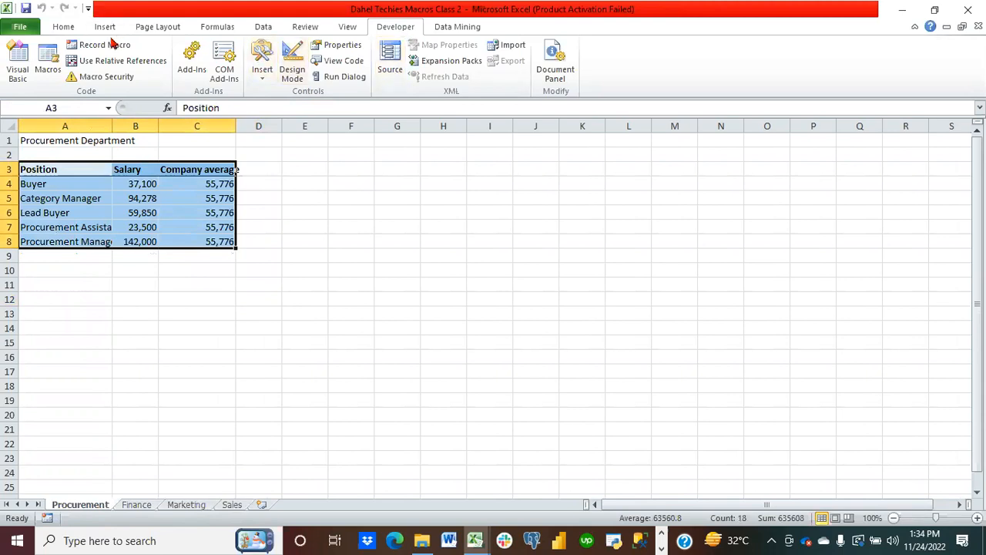
click(151, 181)
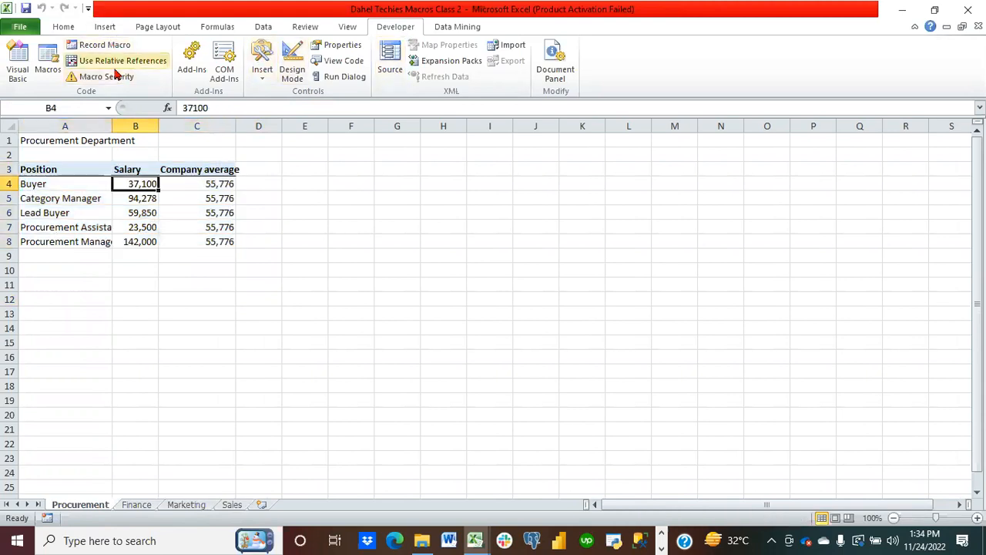
Start recording a macro named Charts, stored in This Workbook
click(86, 44)
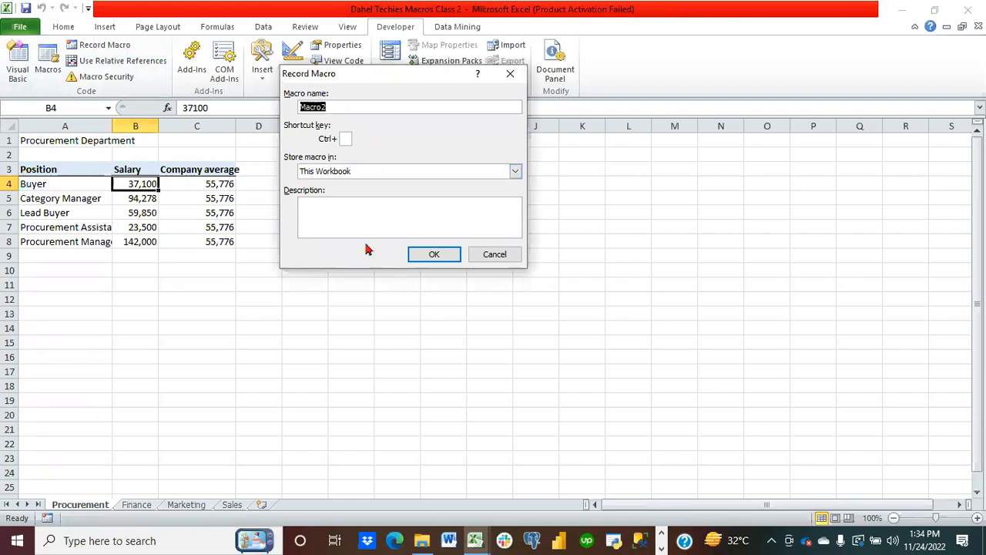
text(Charts)
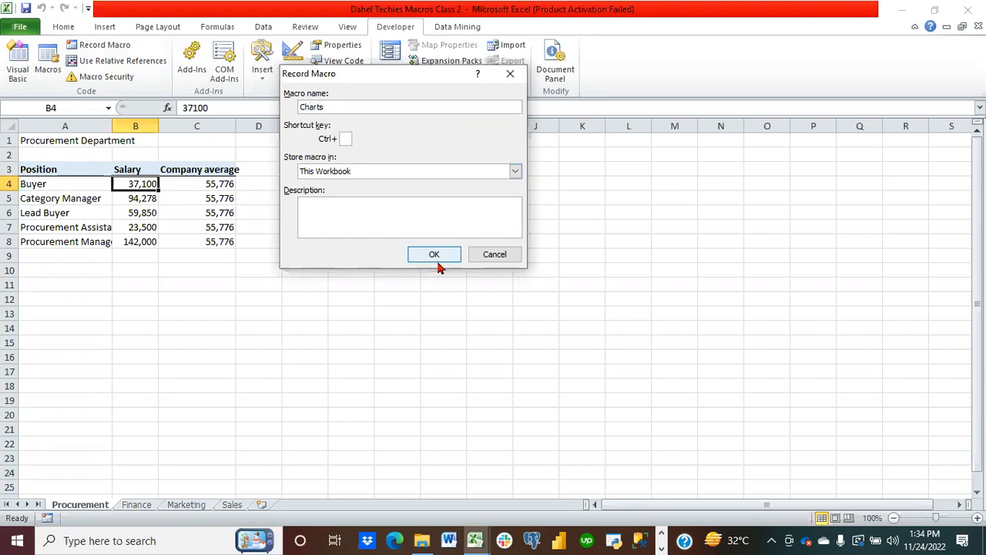
click(434, 261)
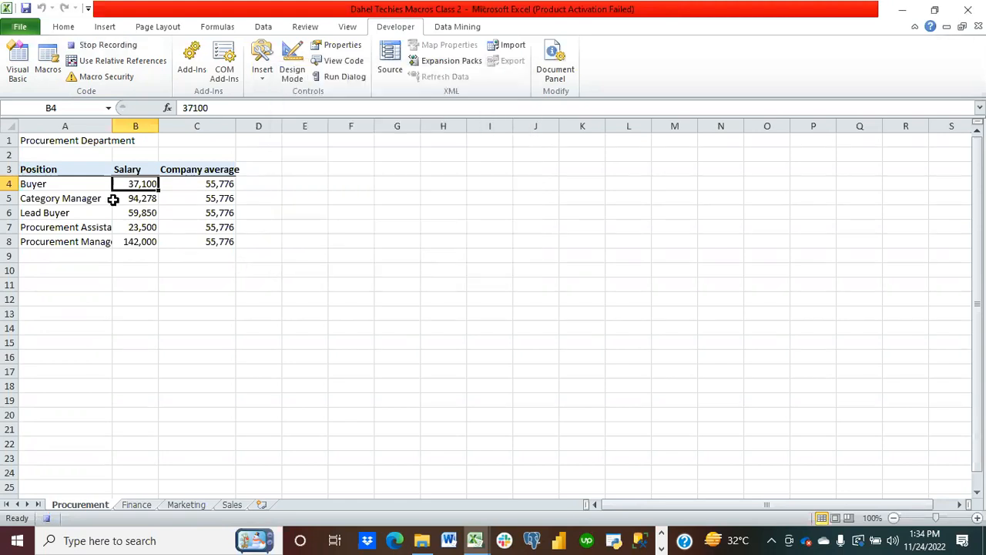
Select the Procurement salary table with its headers, range A3:C8, as the chart source
drag(45, 169, 198, 237)
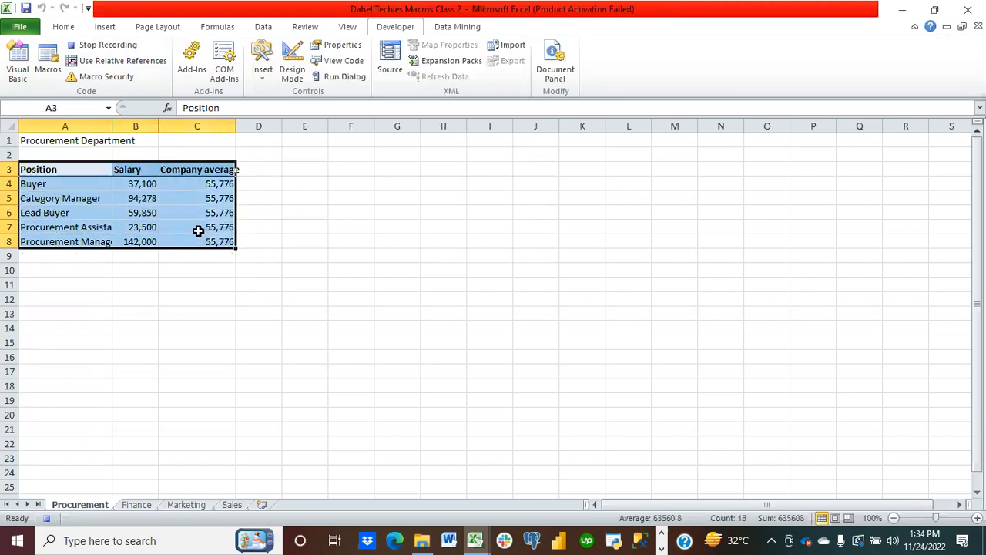
click(108, 28)
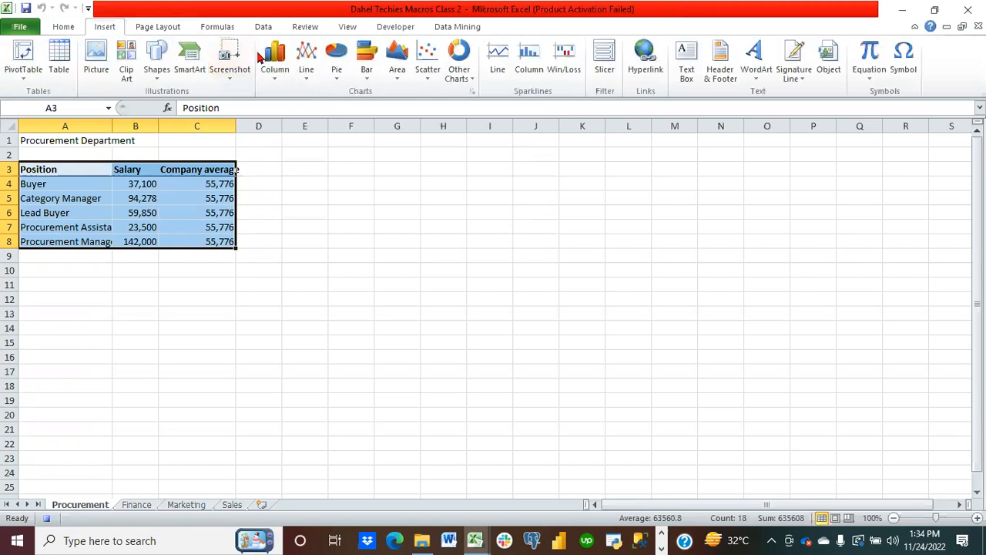
click(533, 75)
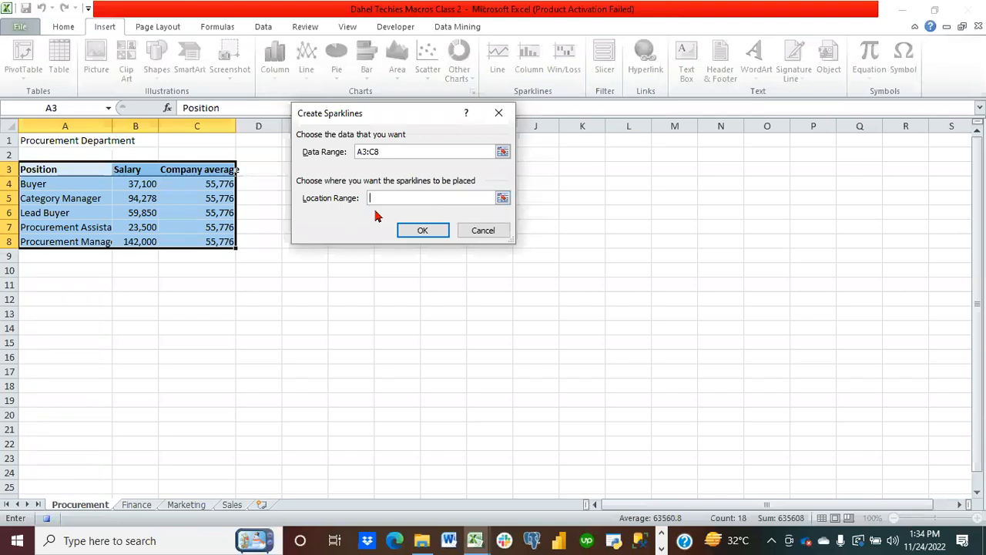
click(256, 298)
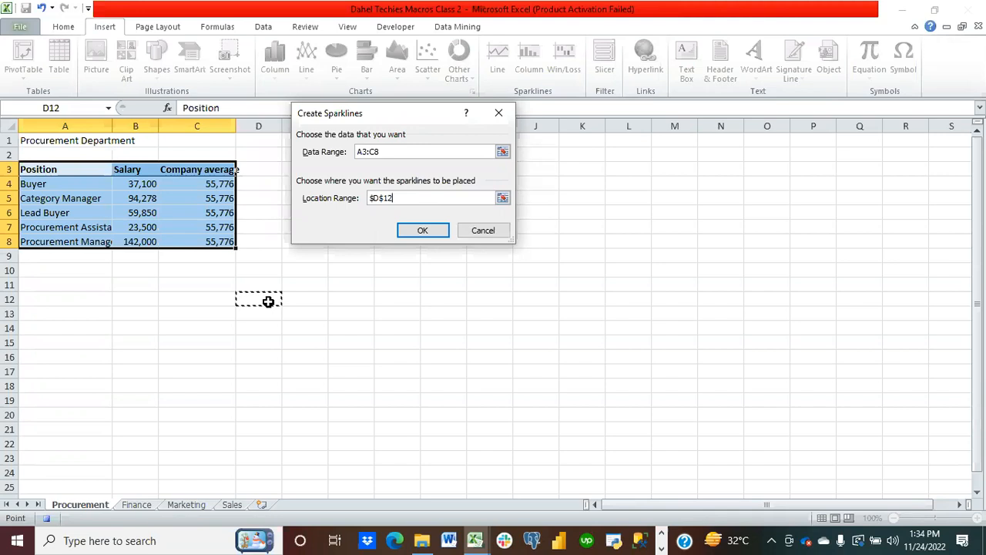
click(424, 235)
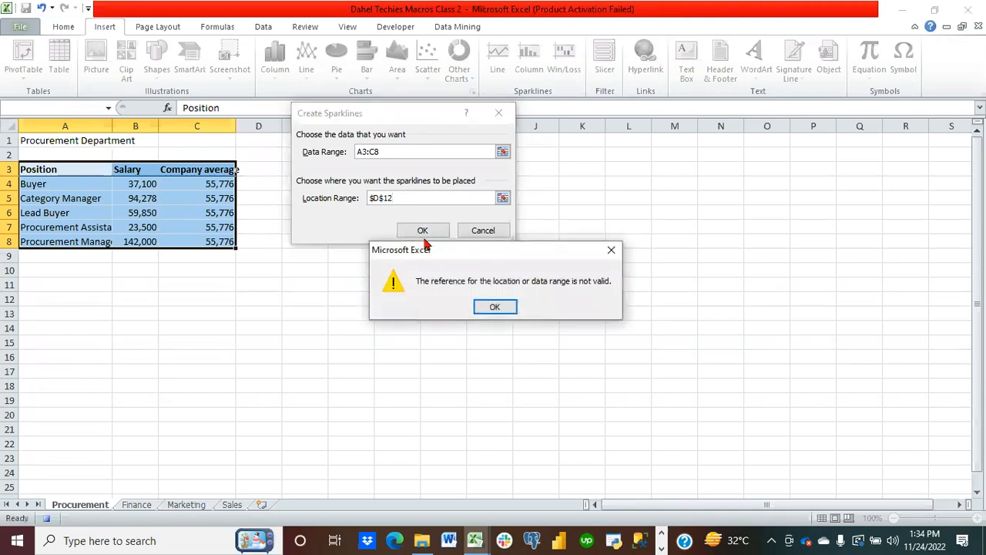
click(499, 308)
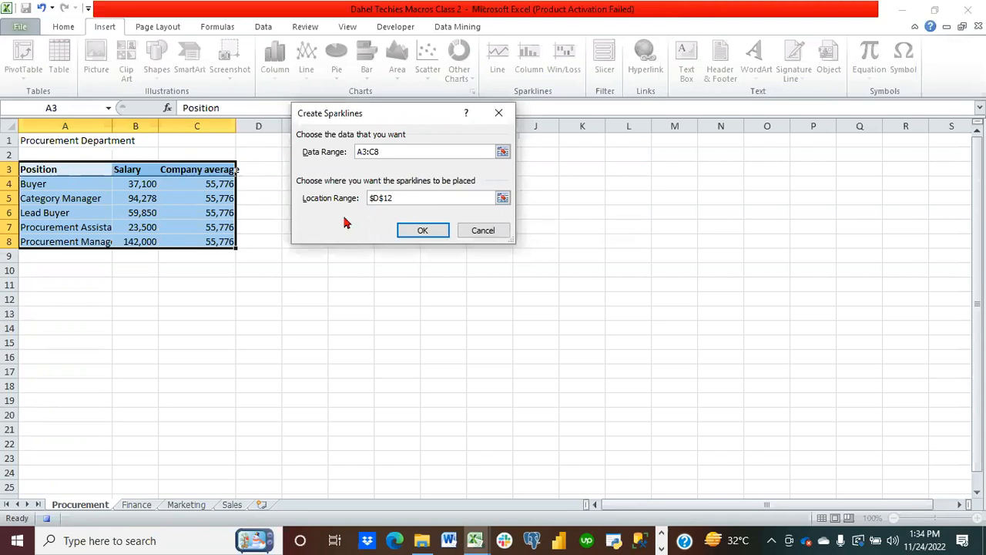
click(484, 232)
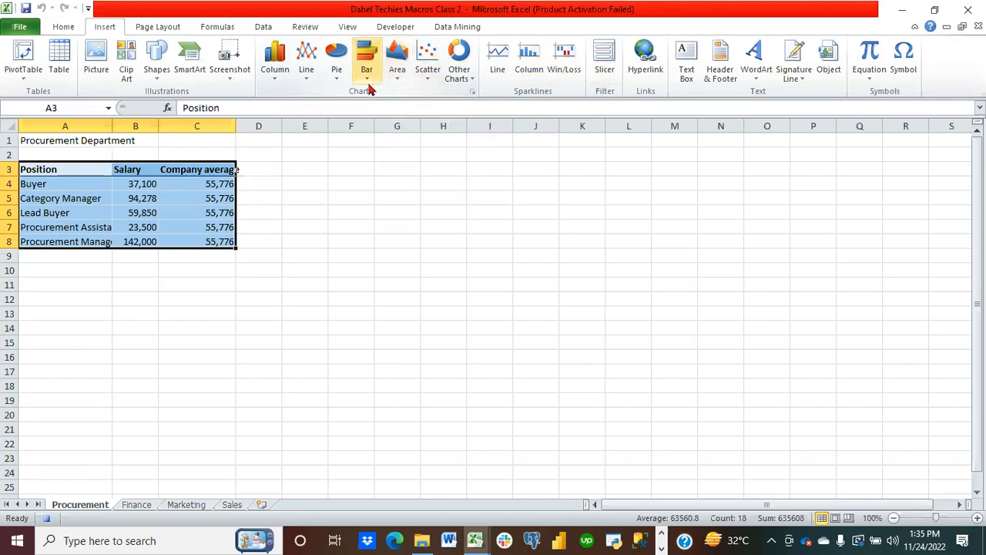
Insert a 100% stacked 2-D column chart from the selected Procurement table and stop recording the macro
click(276, 82)
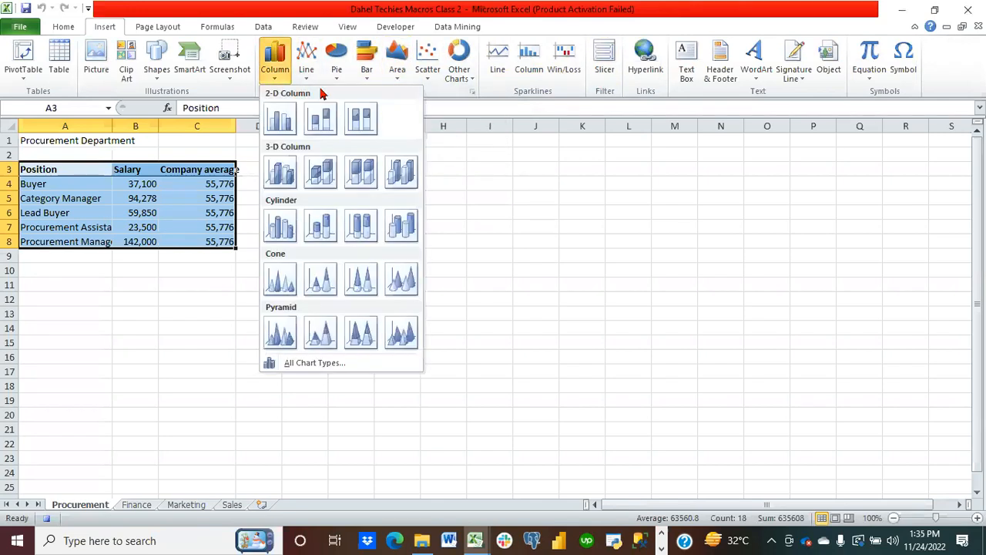
click(359, 118)
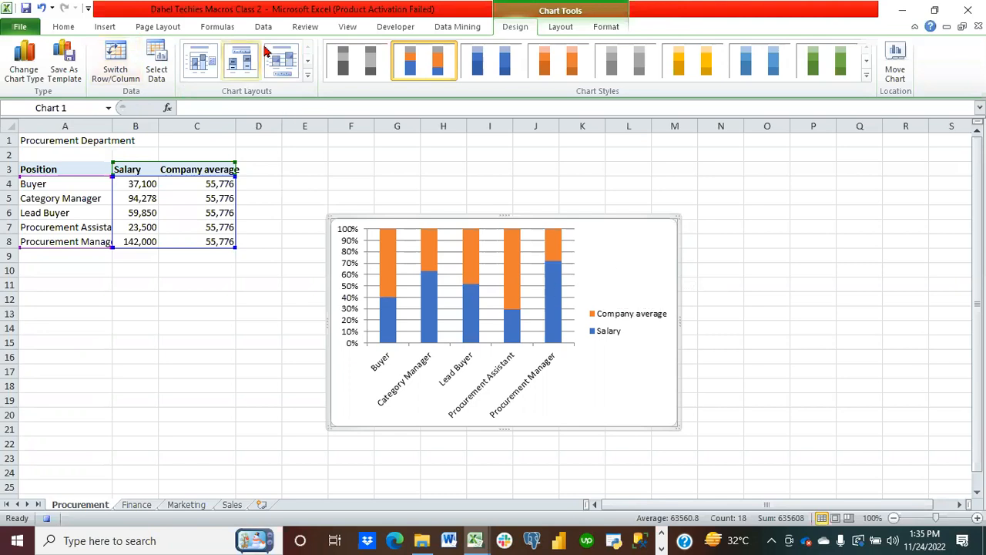
click(406, 27)
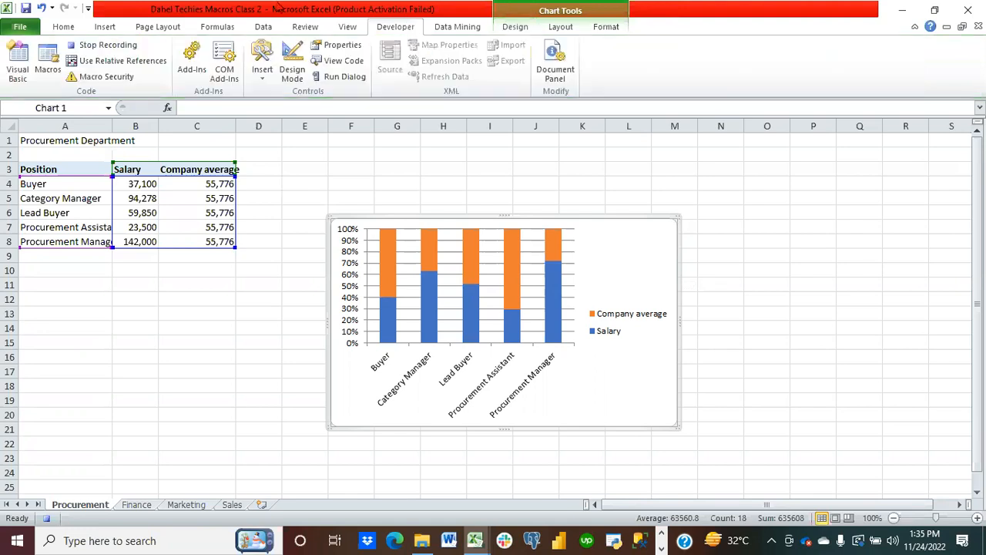
click(90, 48)
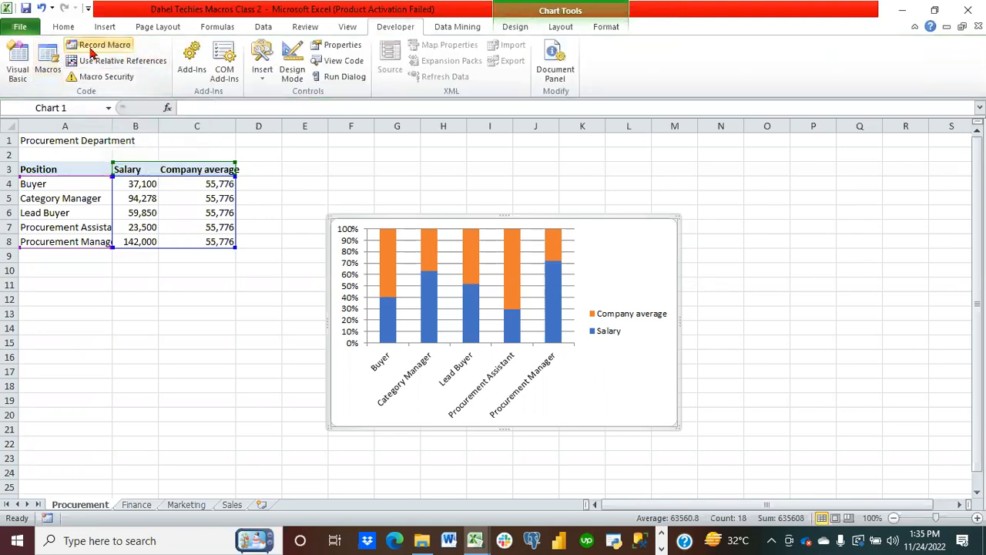
Check the list of macros in all open workbooks and run the Charts macro on the Finance sheet
click(48, 61)
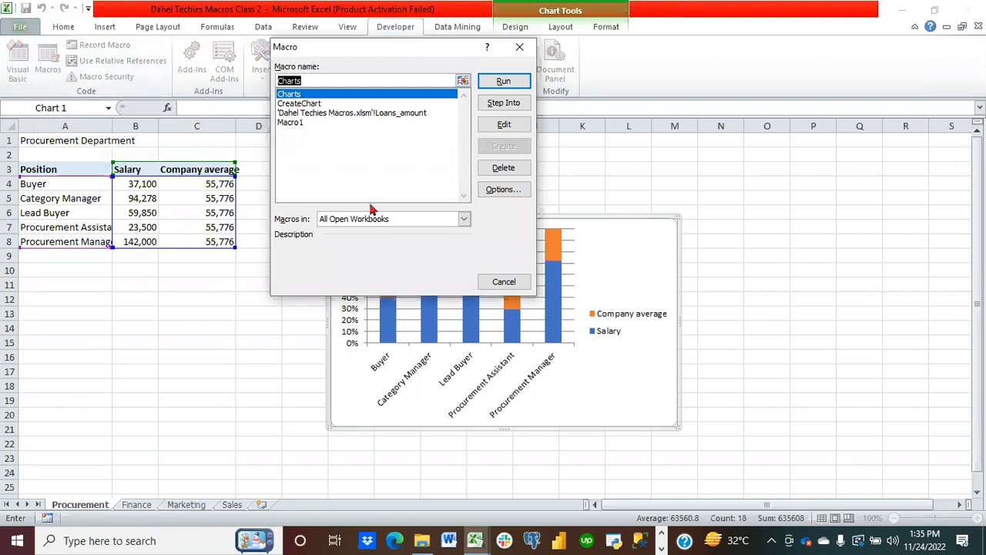
click(503, 282)
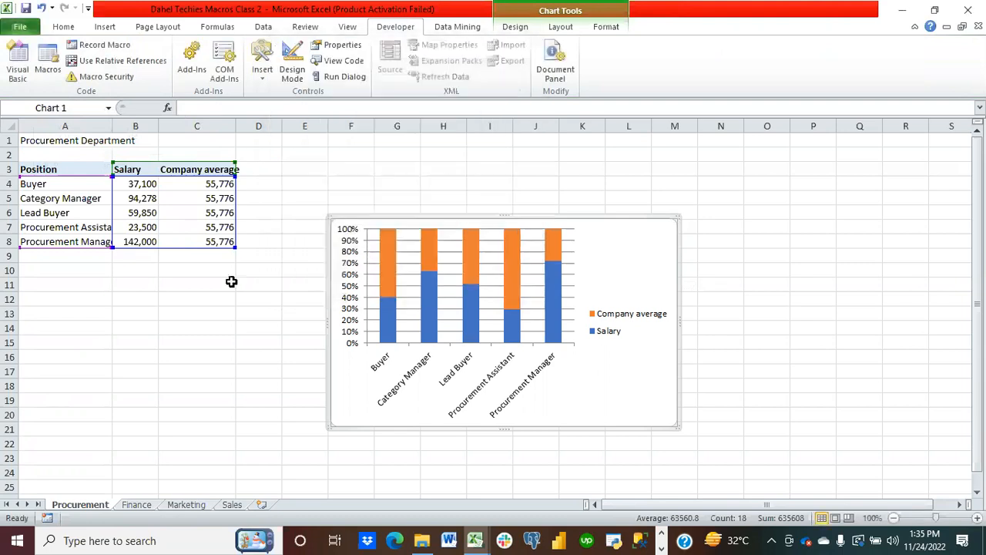
click(136, 505)
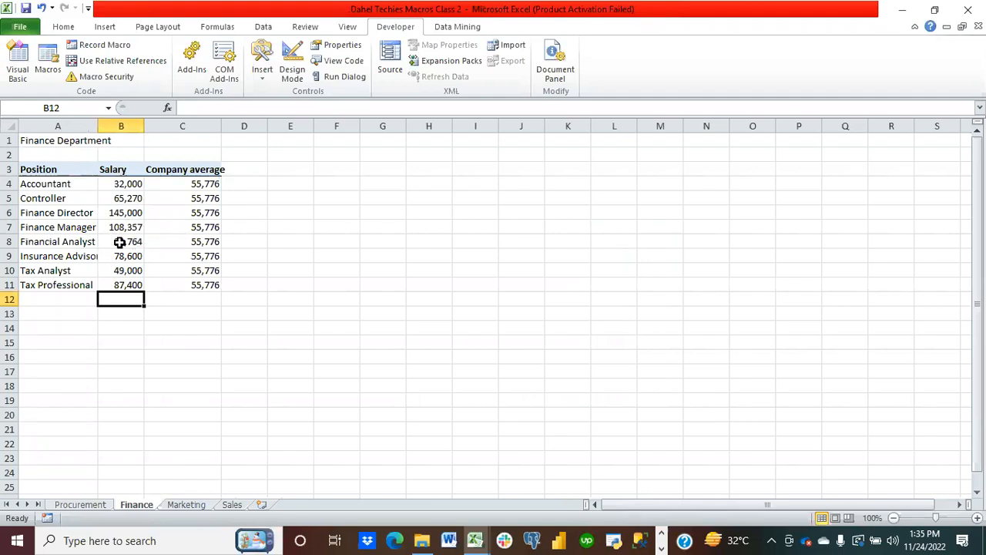
click(48, 70)
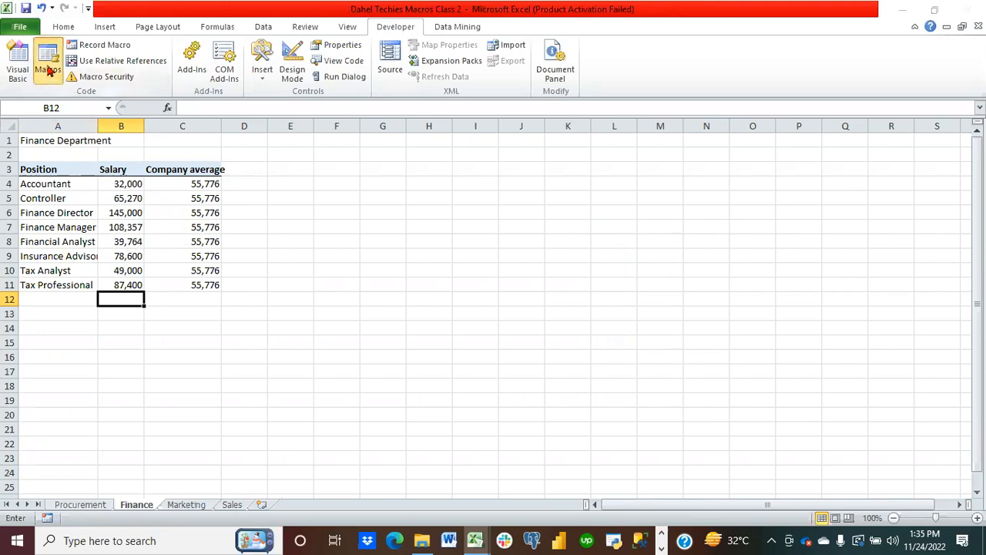
click(498, 89)
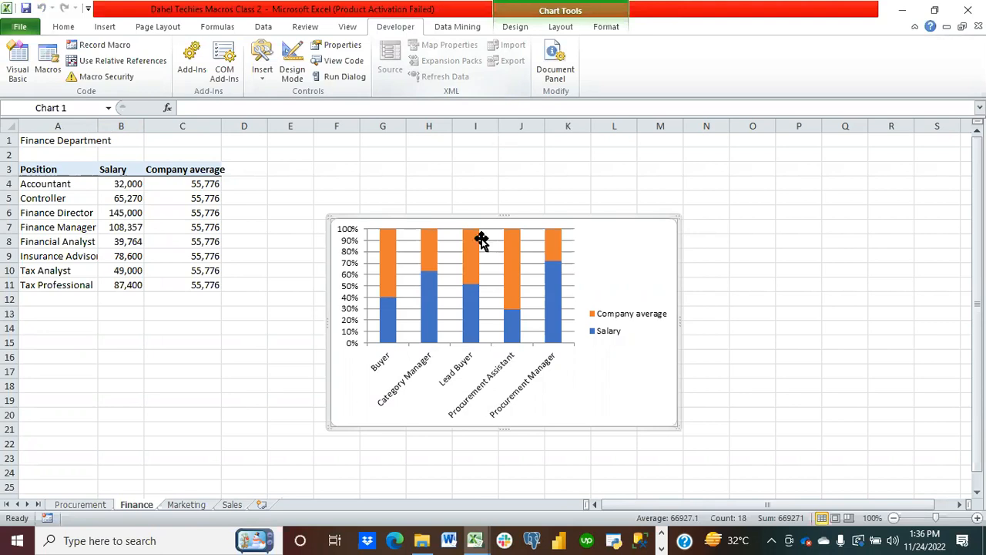
mouse_move(397, 347)
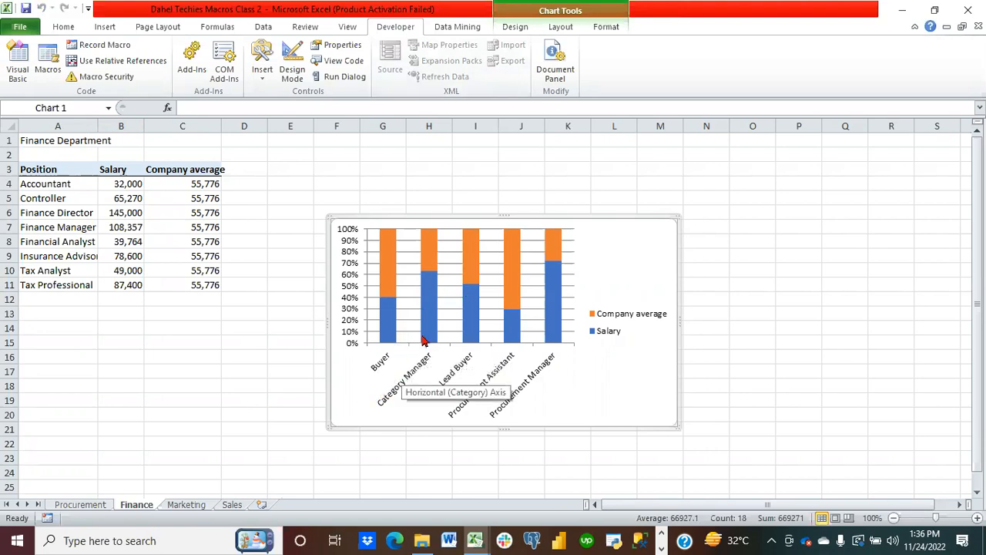
Run the Charts macro on the Marketing sheet
click(186, 505)
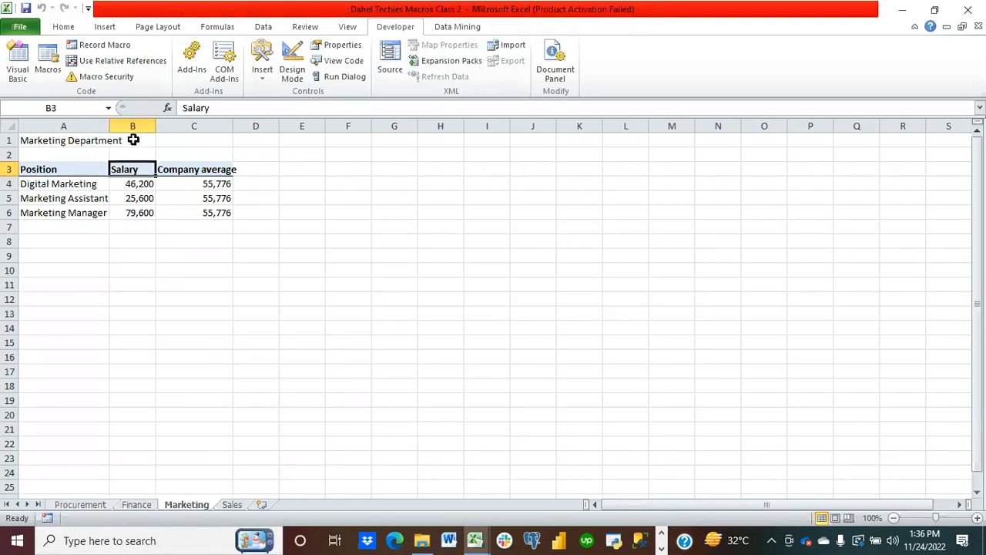
click(52, 61)
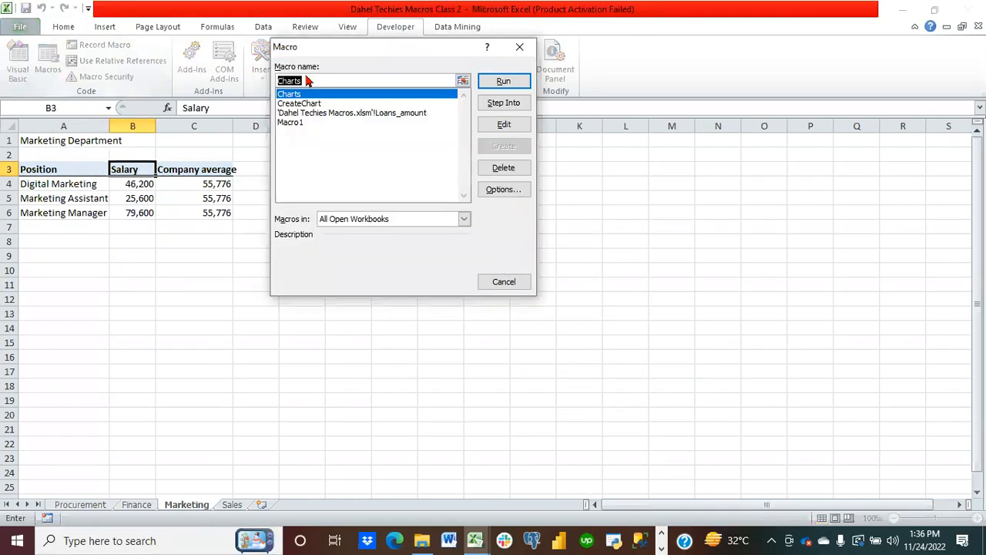
click(505, 82)
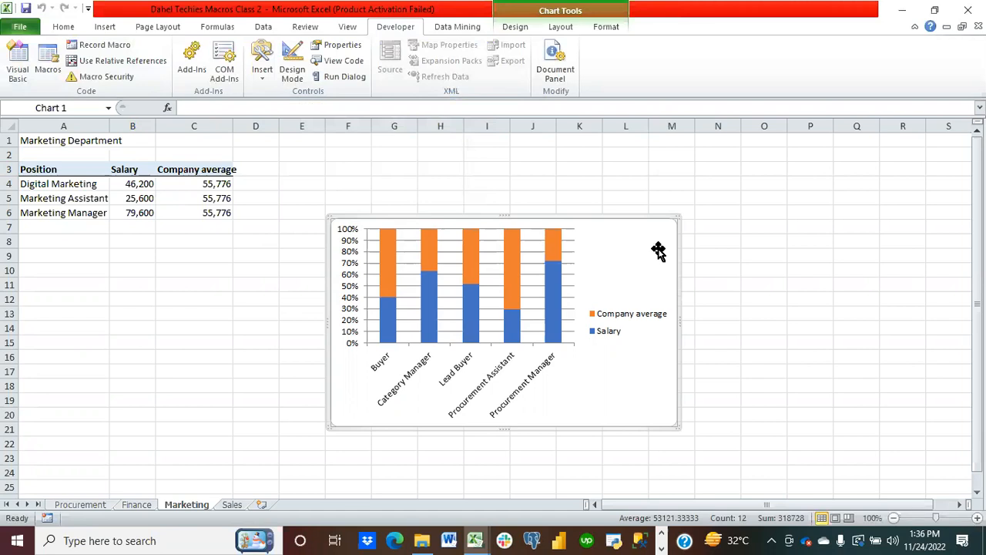
Delete the column charts from the Marketing, Finance and Procurement sheets
key(Delete)
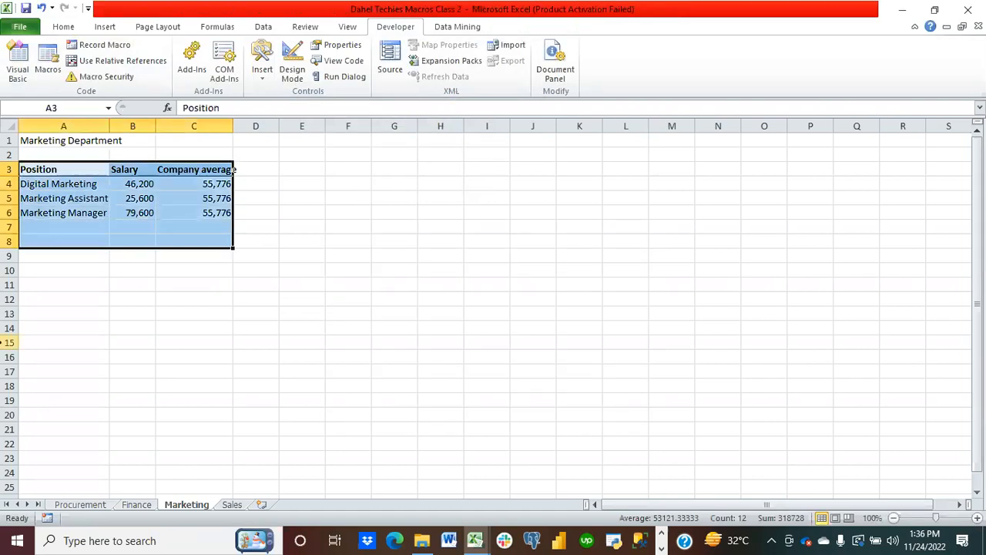
click(137, 505)
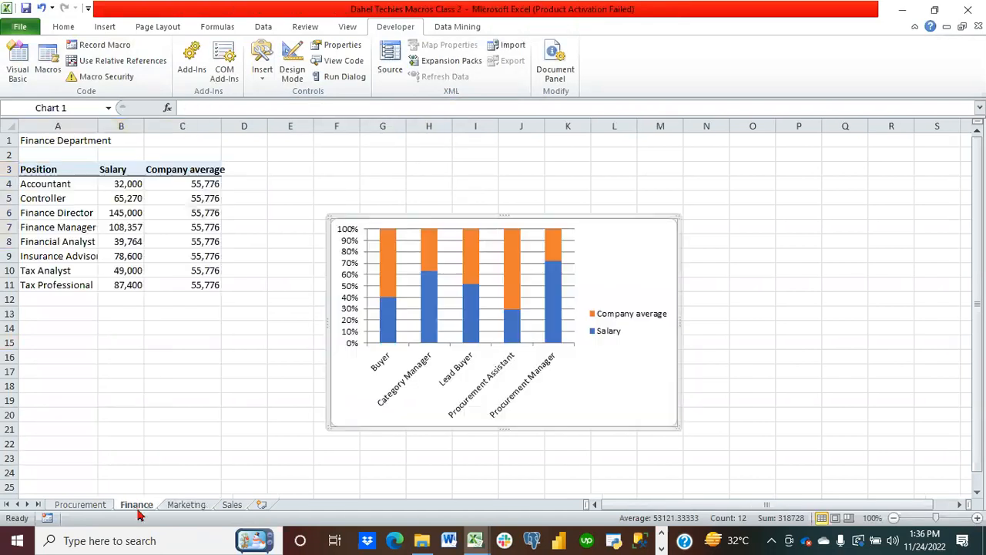
key(Delete)
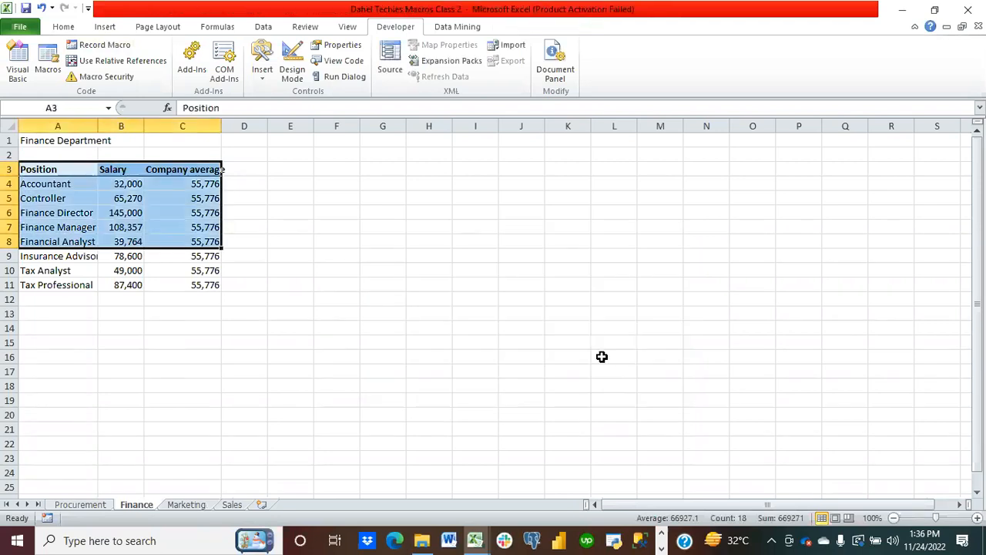
click(81, 505)
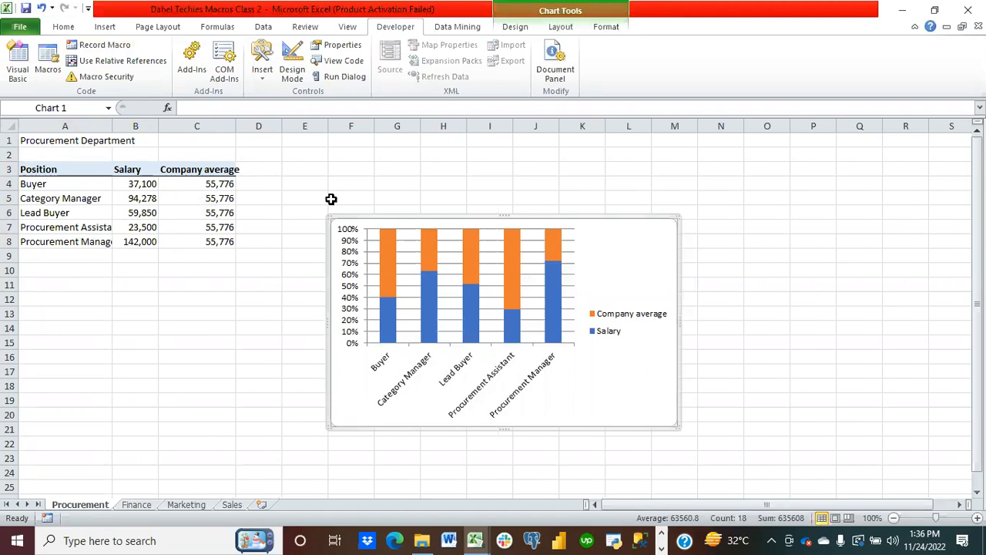
key(Delete)
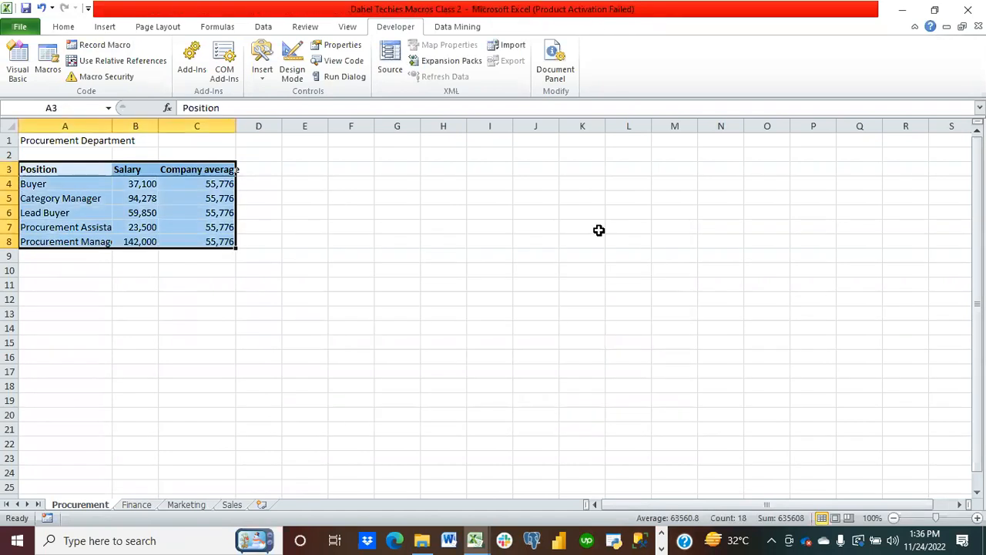
click(453, 281)
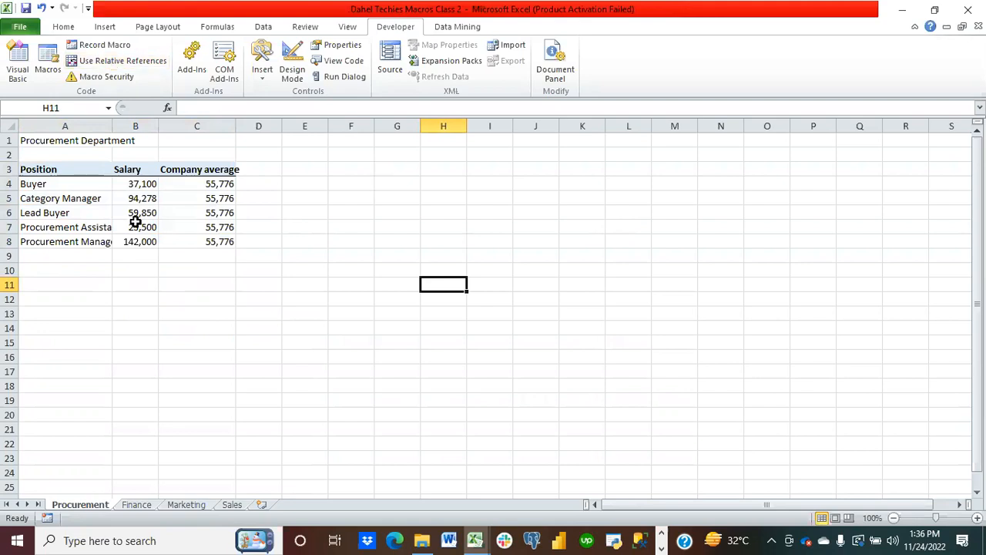
From cell A3, start recording a macro named CreateChart with shortcut Ctrl+b, stored in This Workbook, replacing the existing macro of that name
click(35, 174)
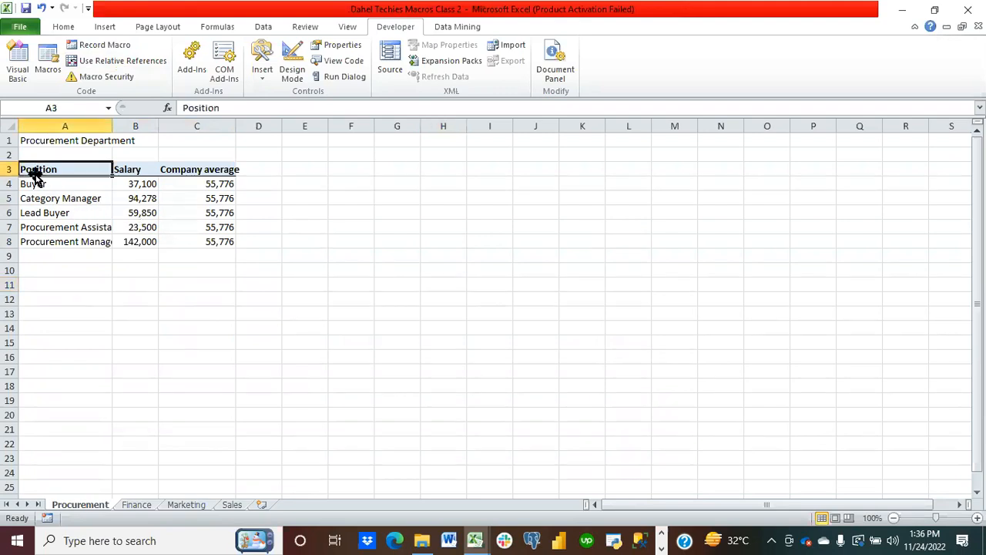
click(106, 46)
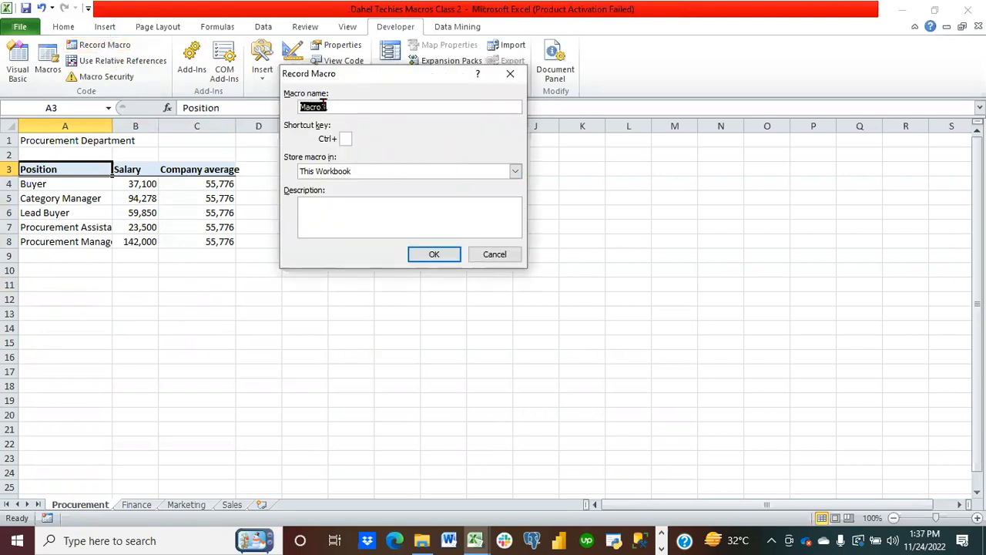
text(CreateChart)
click(343, 141)
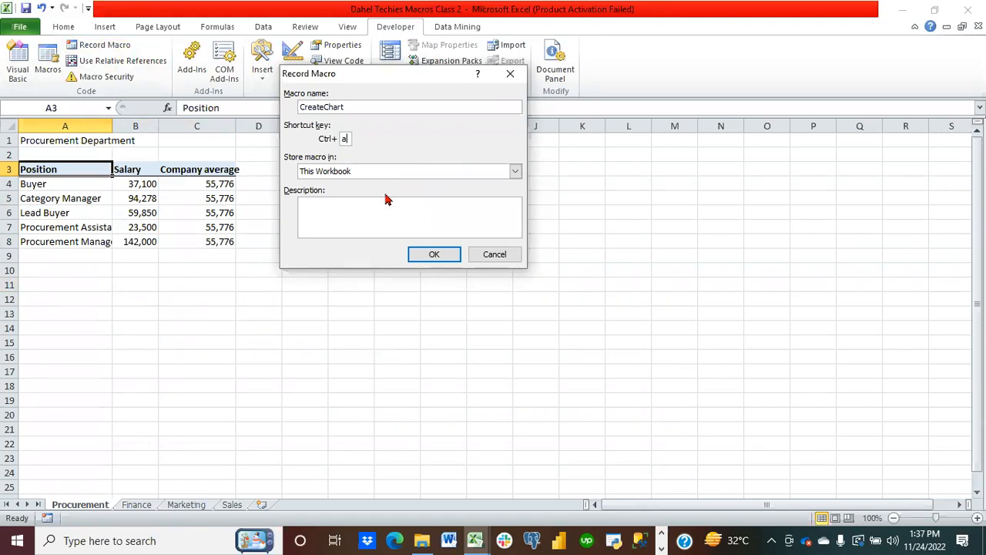
click(445, 260)
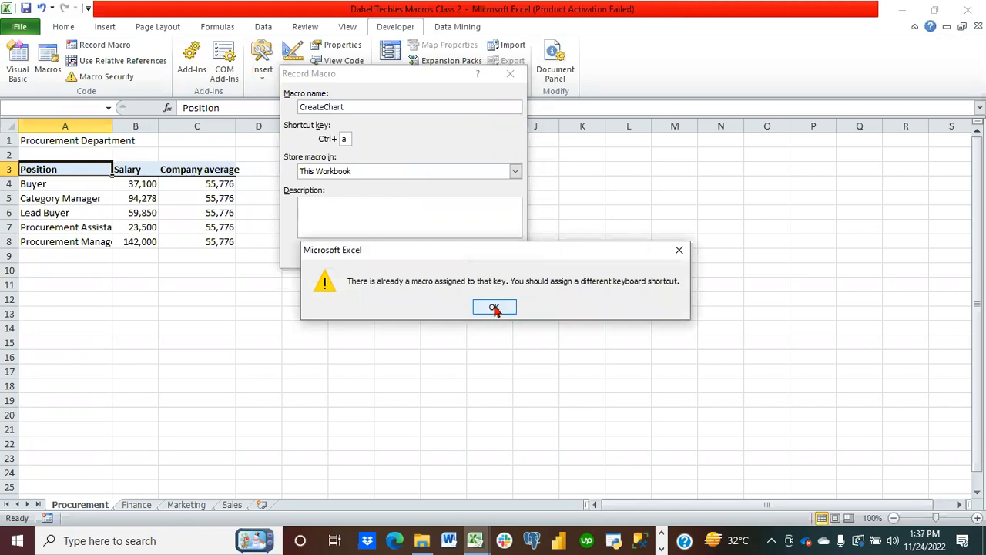
click(494, 309)
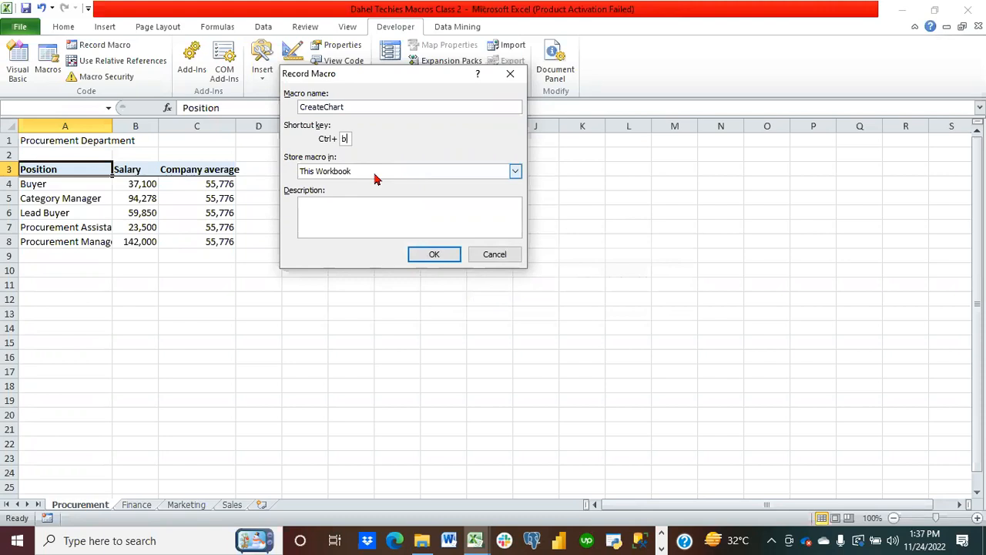
click(434, 257)
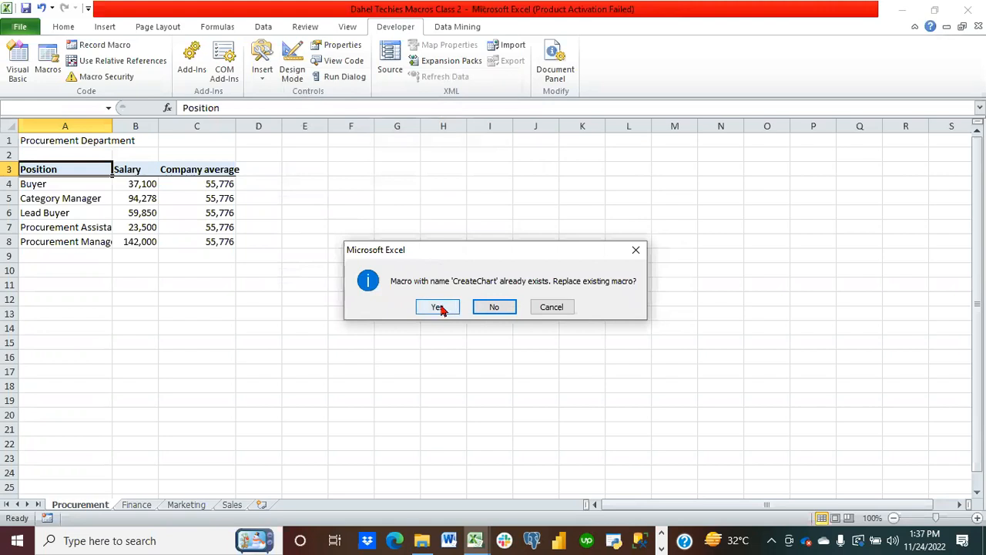
click(437, 308)
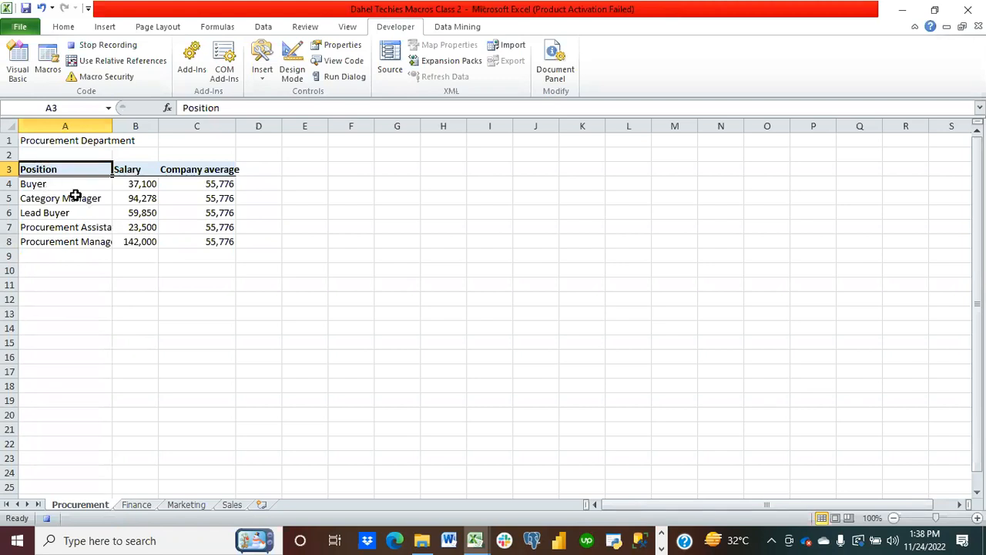
Select the whole Procurement salary table A3:C8 and insert a clustered column chart of it
key(ctrl+shift+Down)
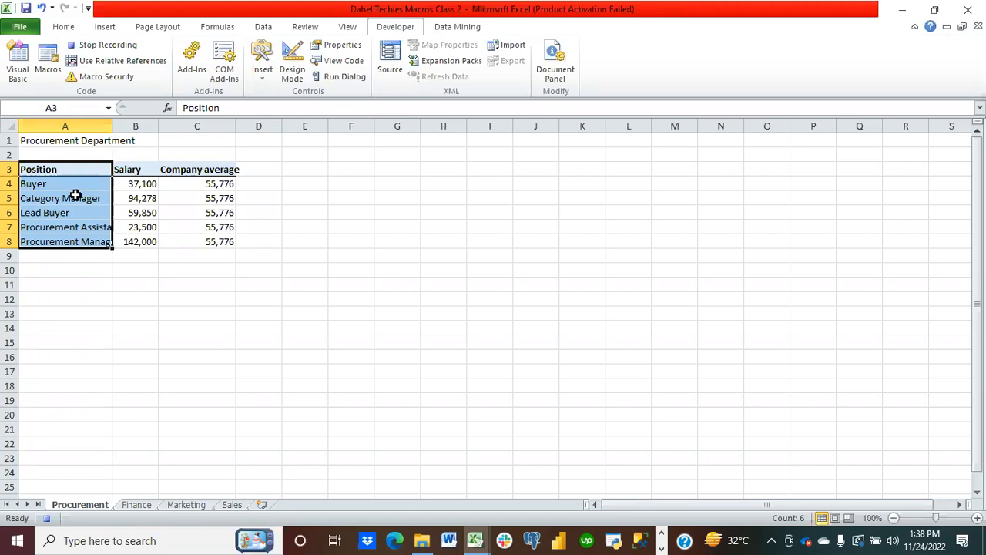
key(ctrl+shift+Right)
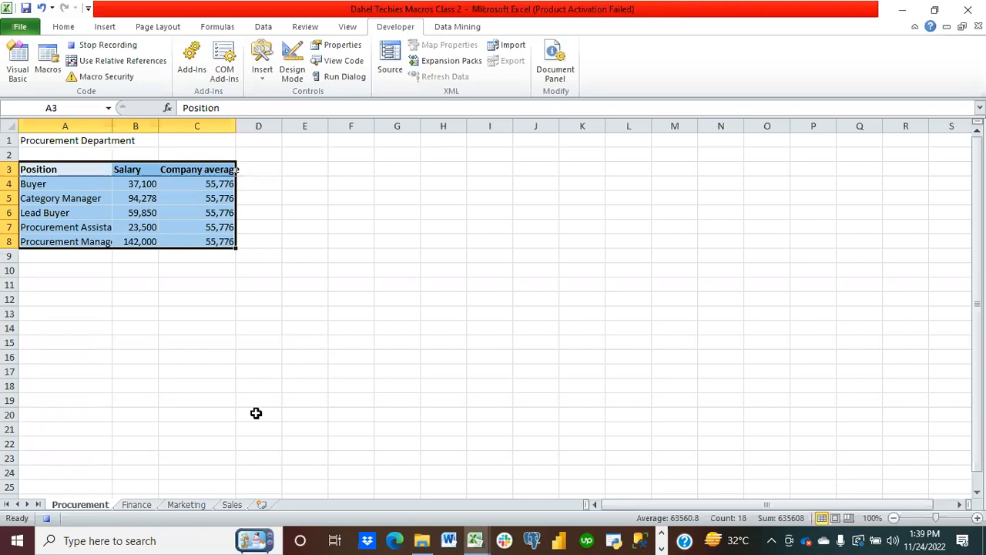
click(265, 90)
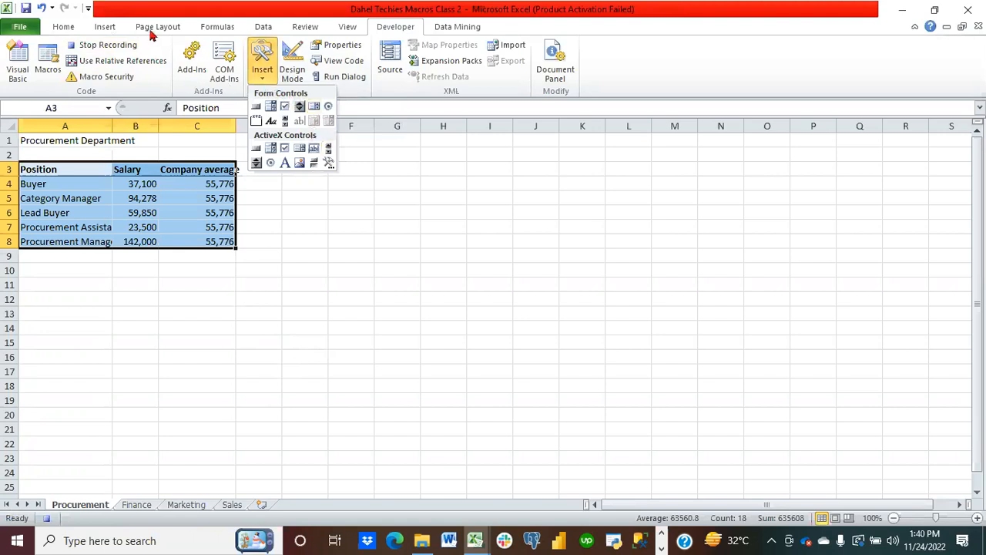
click(106, 30)
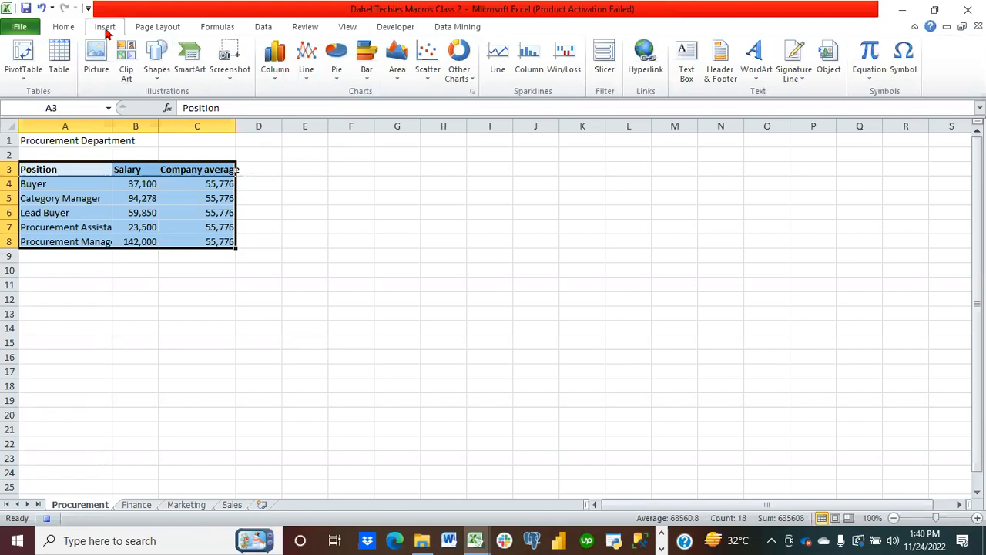
click(274, 77)
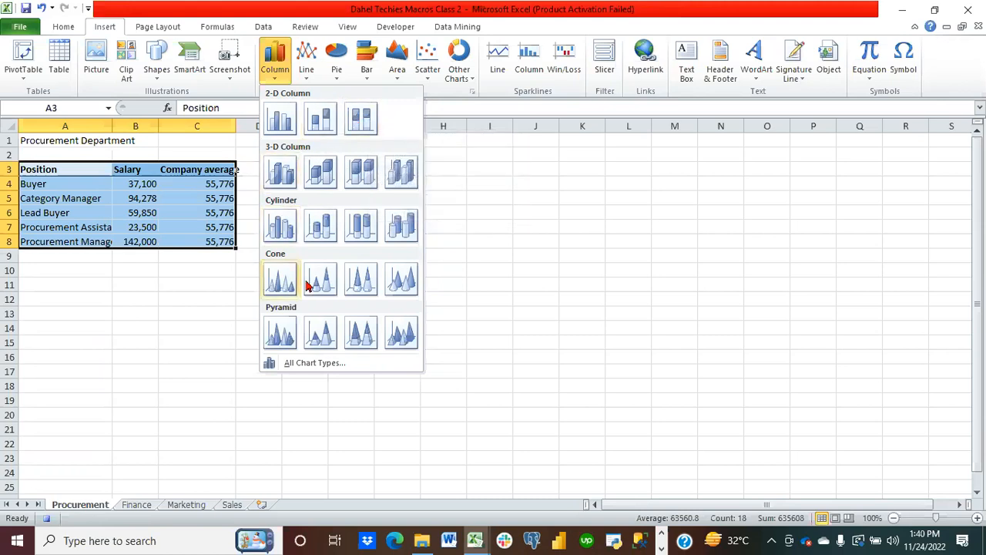
click(306, 368)
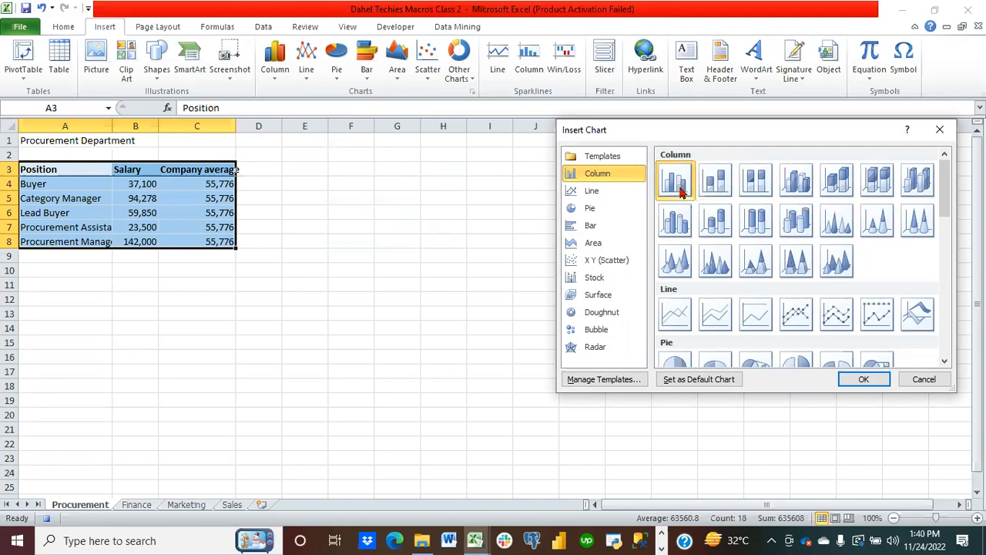
click(866, 387)
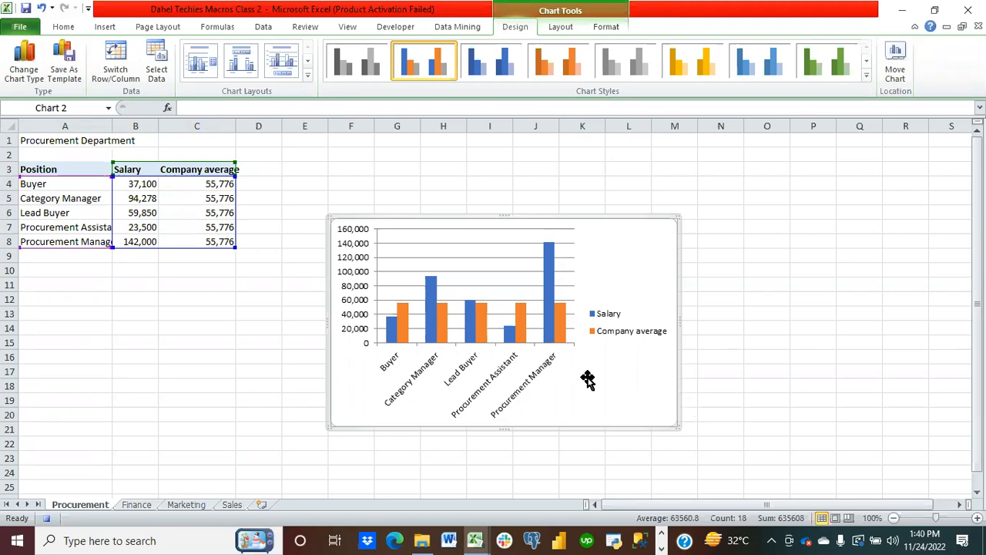
Add a chart title to the Procurement column chart, first as a centered overlay and finally placed above the chart
click(561, 28)
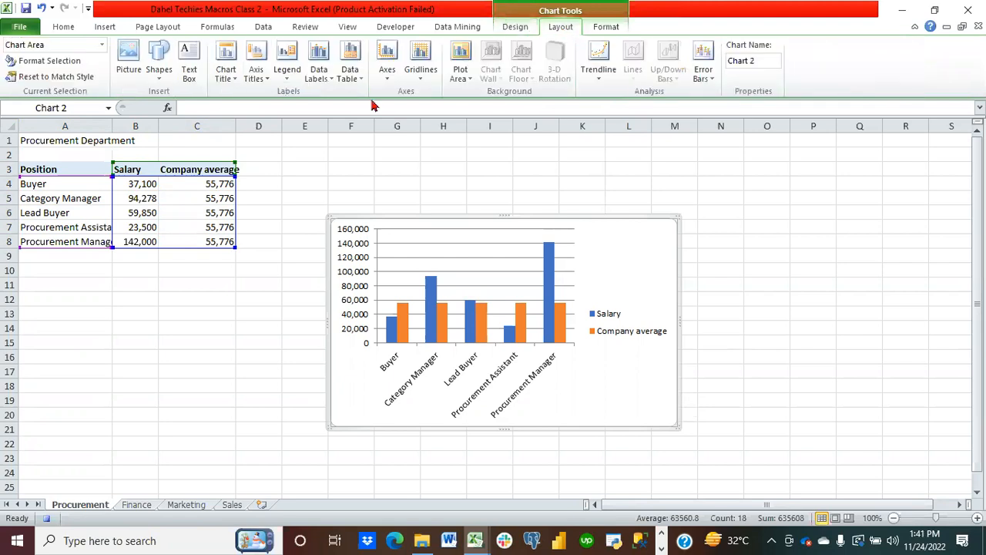
click(235, 70)
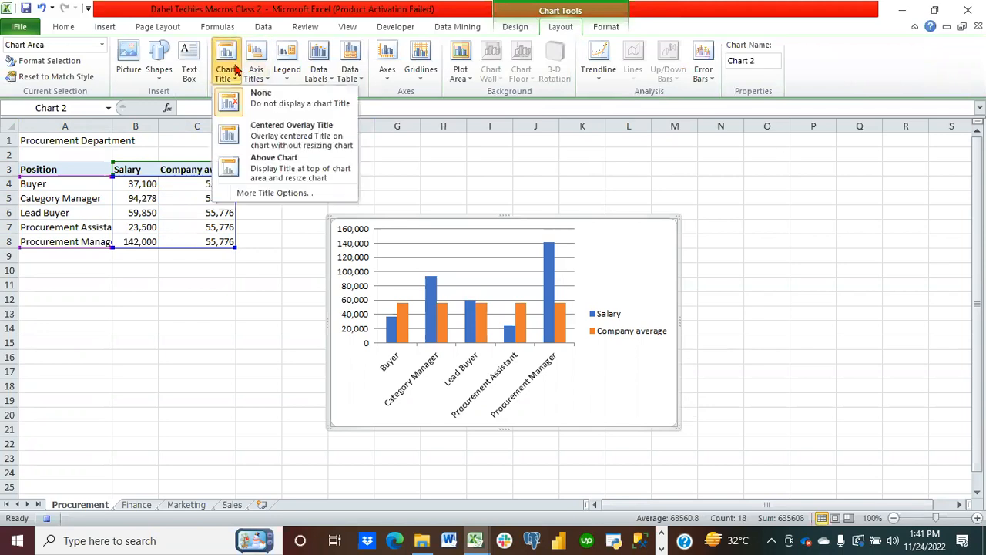
click(280, 138)
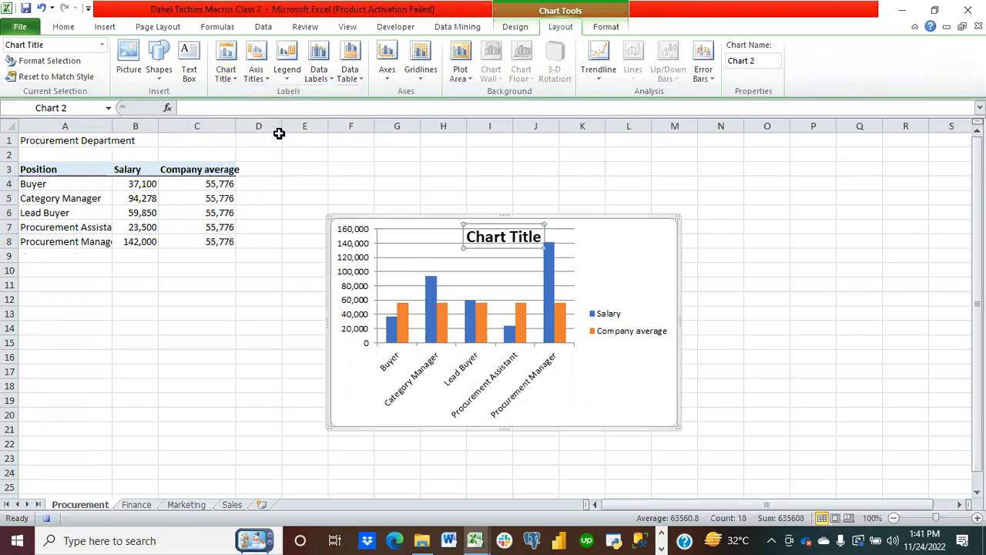
click(229, 77)
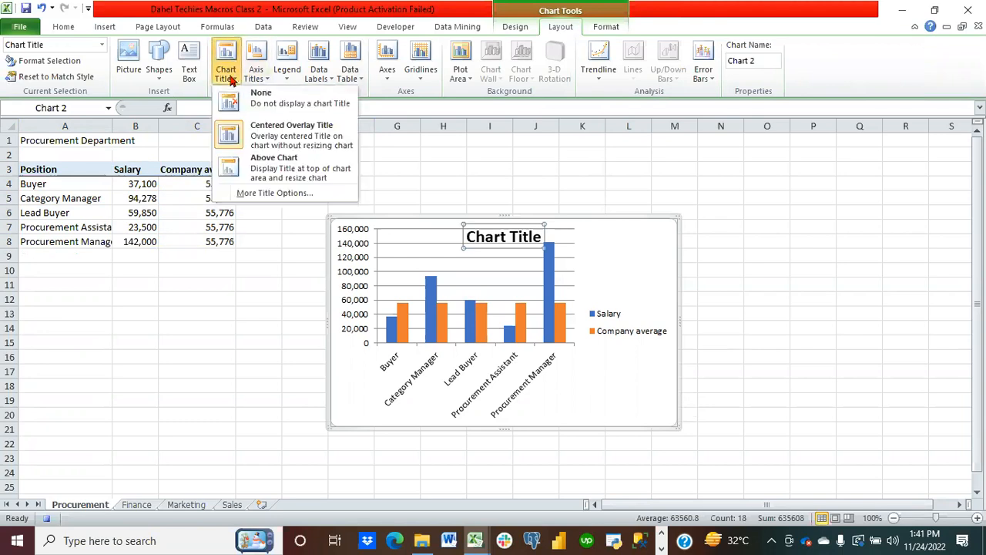
click(260, 163)
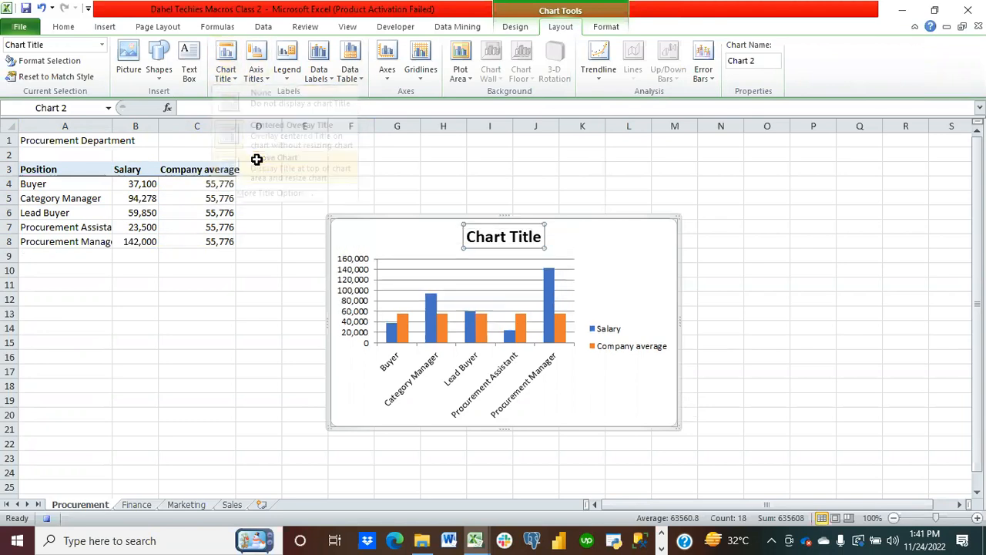
Replace the placeholder chart title with "Procurement Department"
click(532, 238)
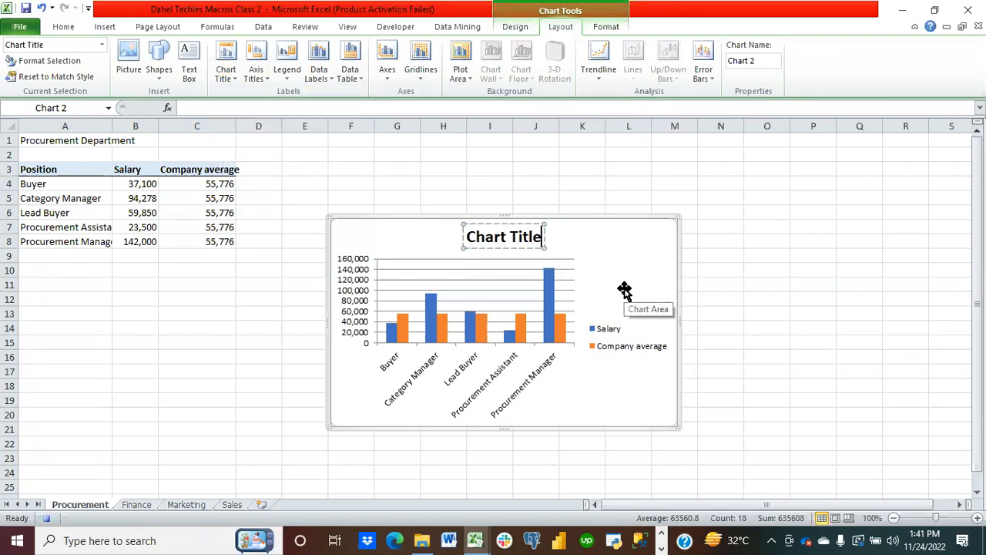
key(BackSpace)
key(BackSpace)
key(BackSpace)
key(BackSpace)
key(BackSpace)
key(BackSpace)
key(BackSpace)
key(BackSpace)
key(BackSpace)
key(BackSpace)
key(BackSpace)
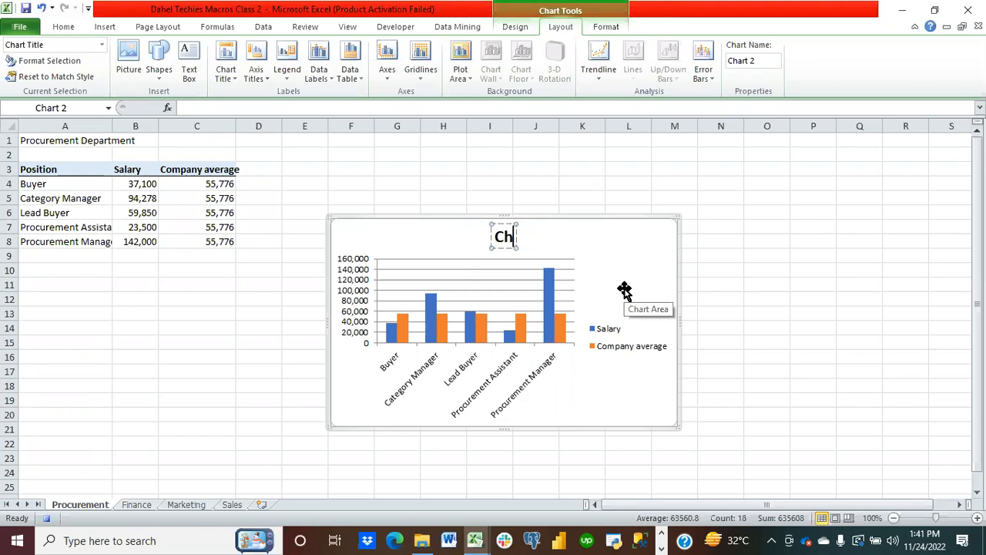
text(Pro)
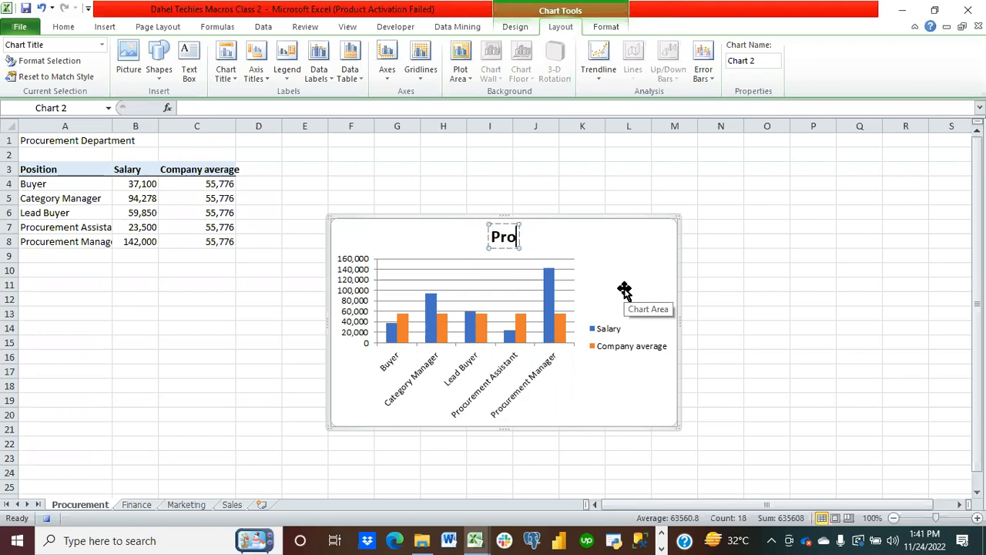
text(curement Department)
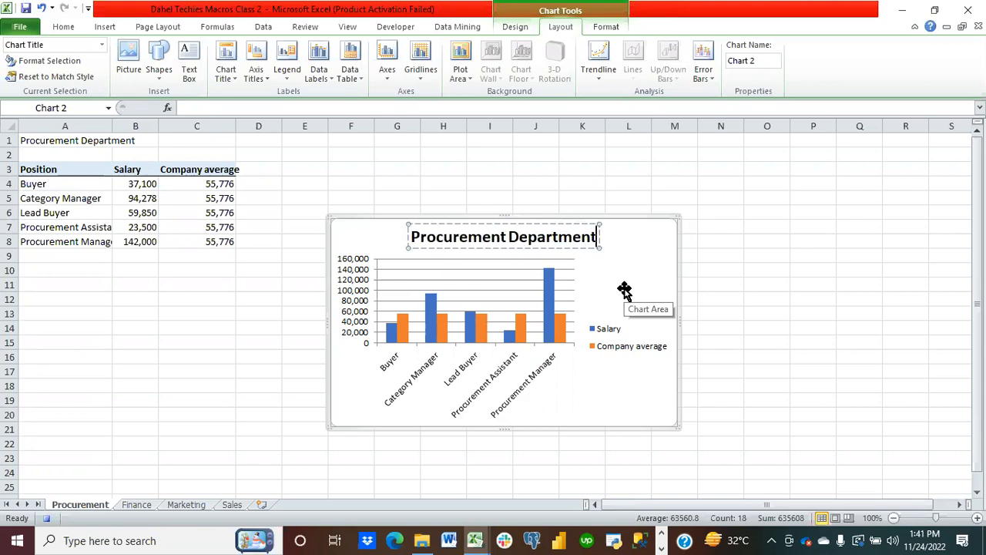
click(571, 389)
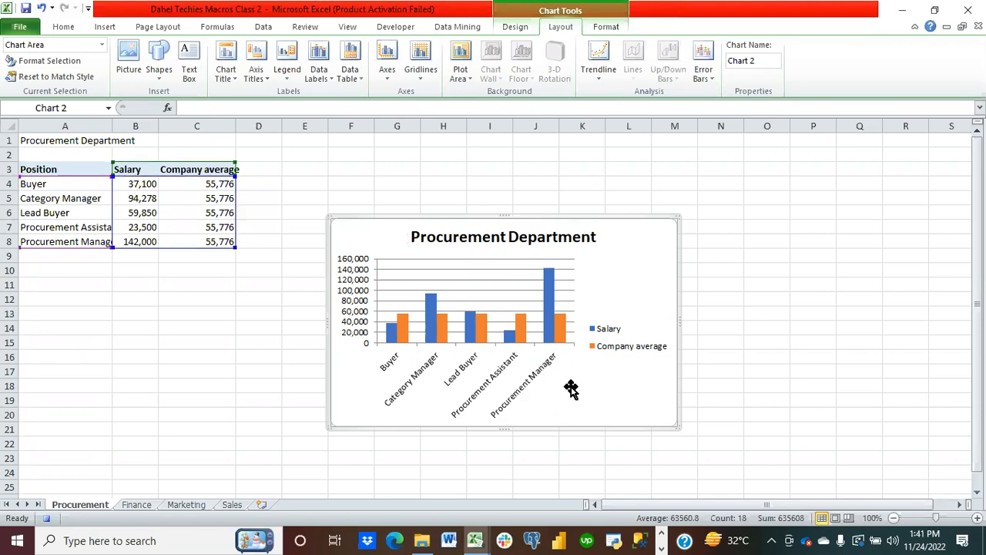
Show the Procurement chart's legend at the top of the chart and stop recording the macro
click(286, 77)
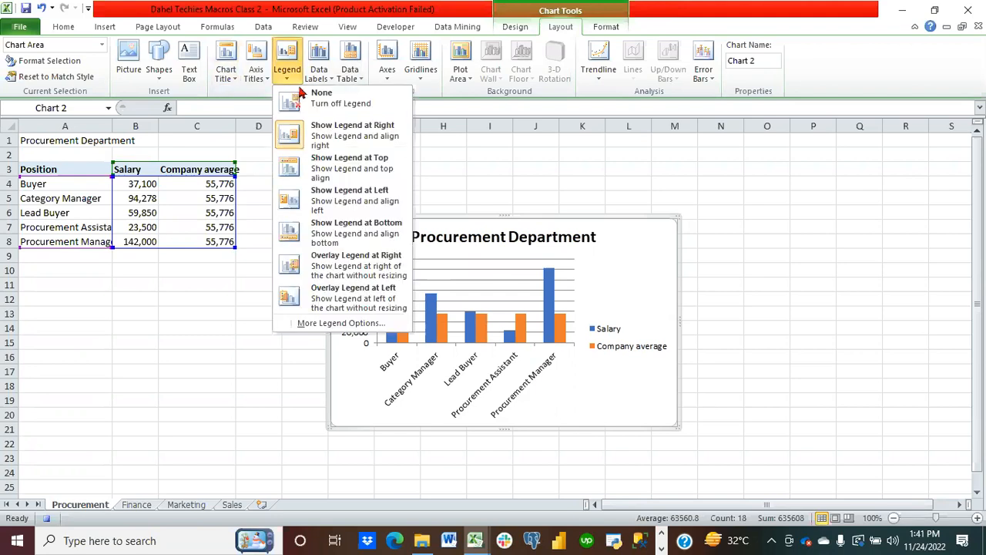
click(335, 175)
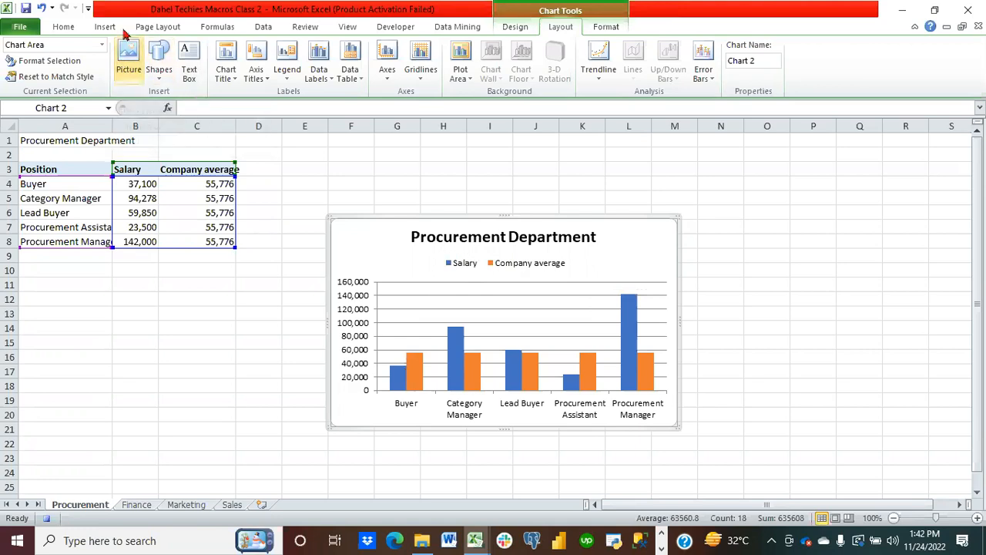
click(407, 29)
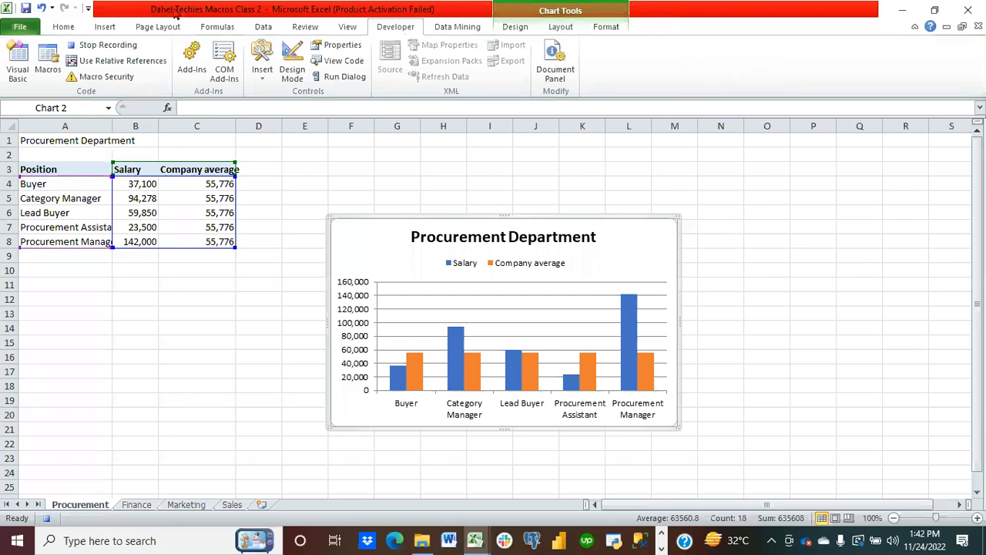
click(106, 47)
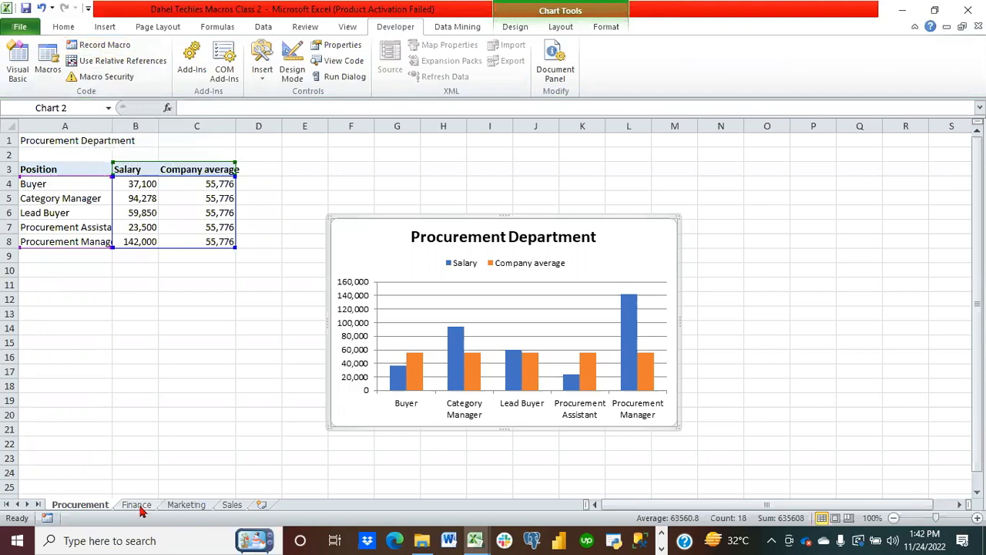
Try to run the CreateChart macro on the Finance sheet from the blank cells H10 and E6
click(138, 507)
click(247, 383)
click(416, 267)
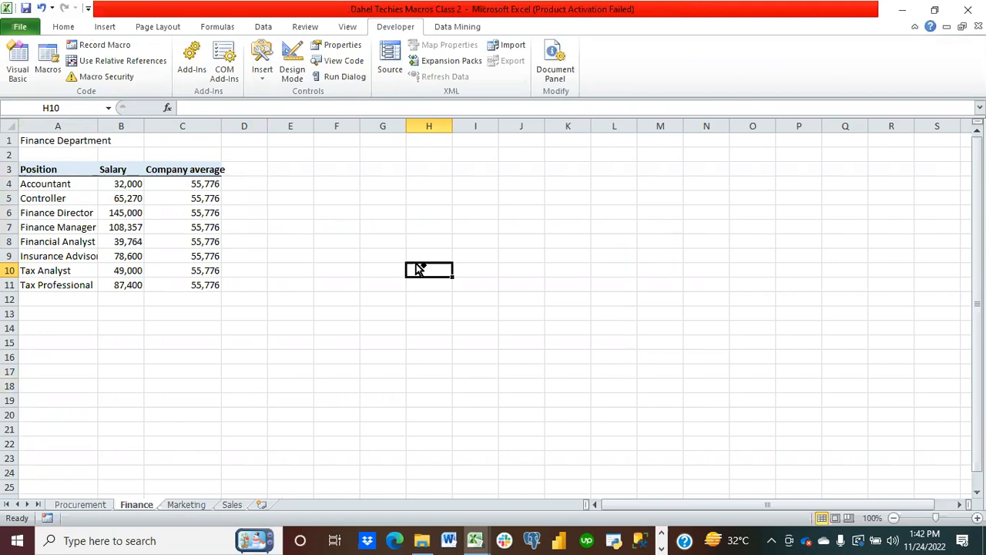
key(ctrl+shift+c)
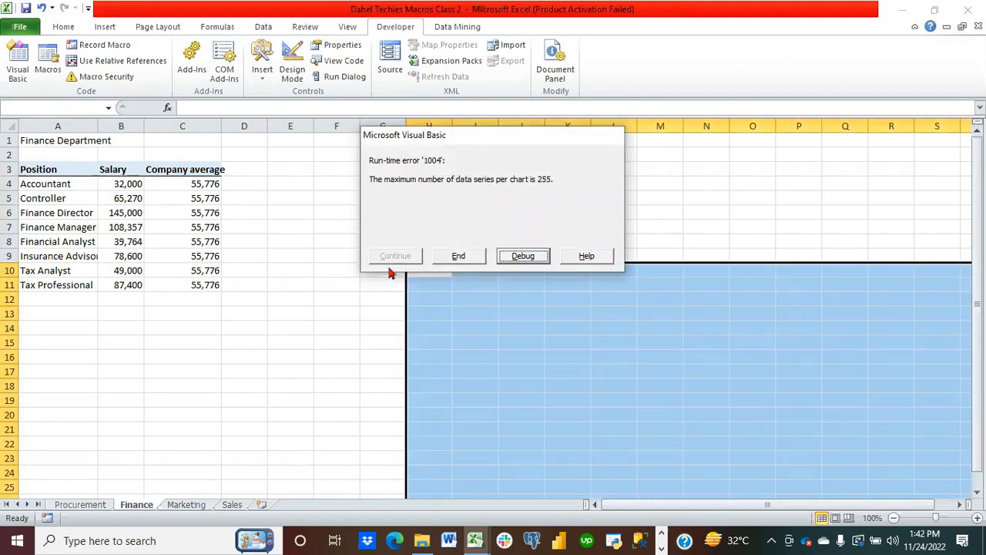
click(454, 256)
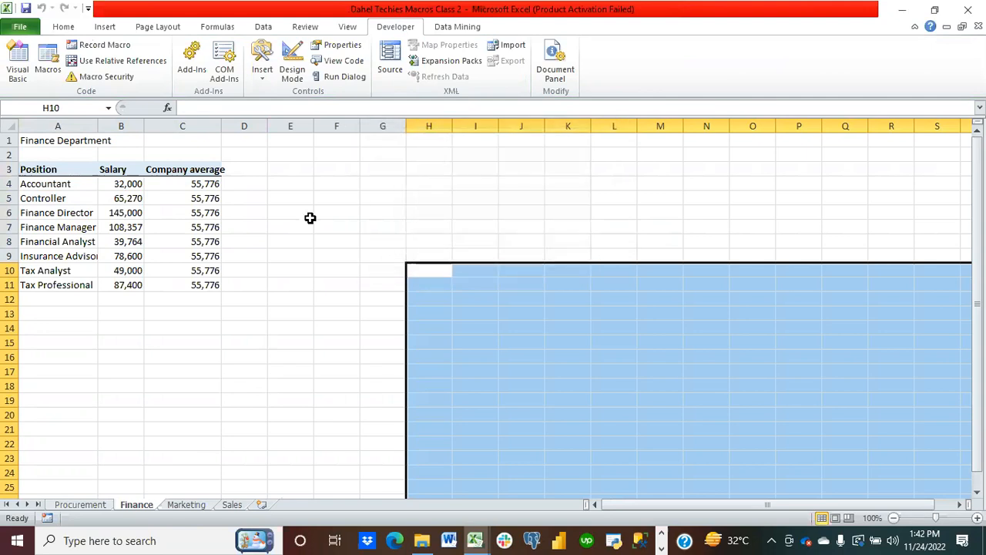
click(310, 218)
key(ctrl+shift+c)
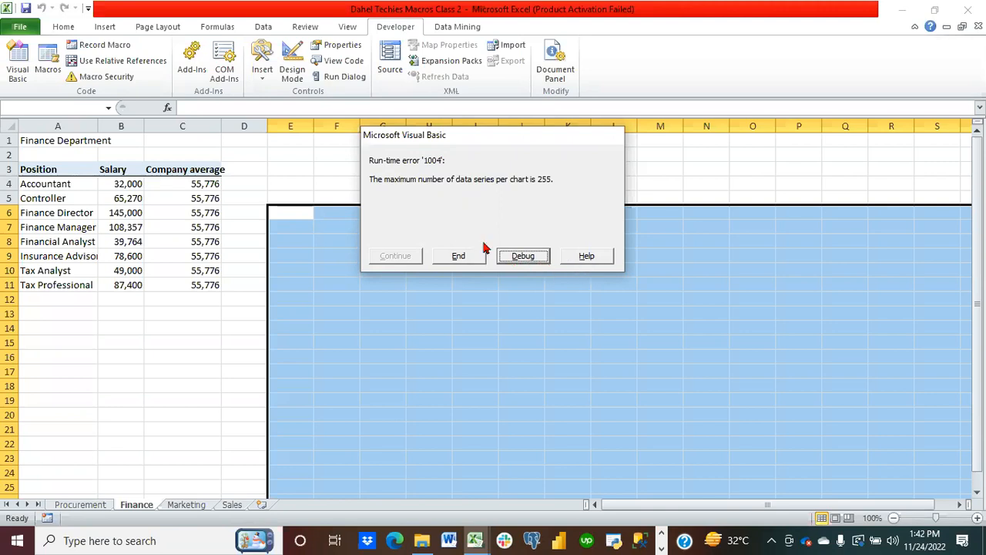
click(457, 256)
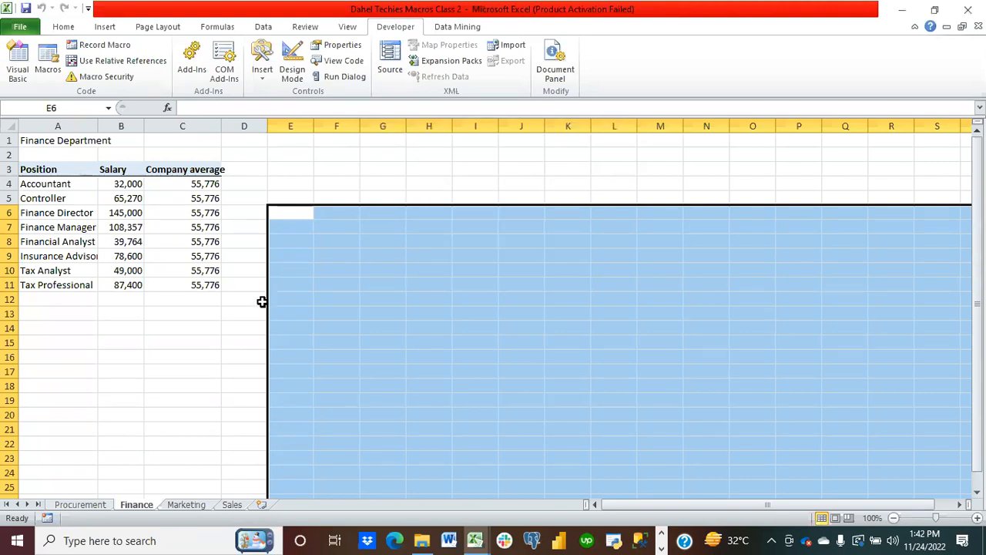
click(244, 325)
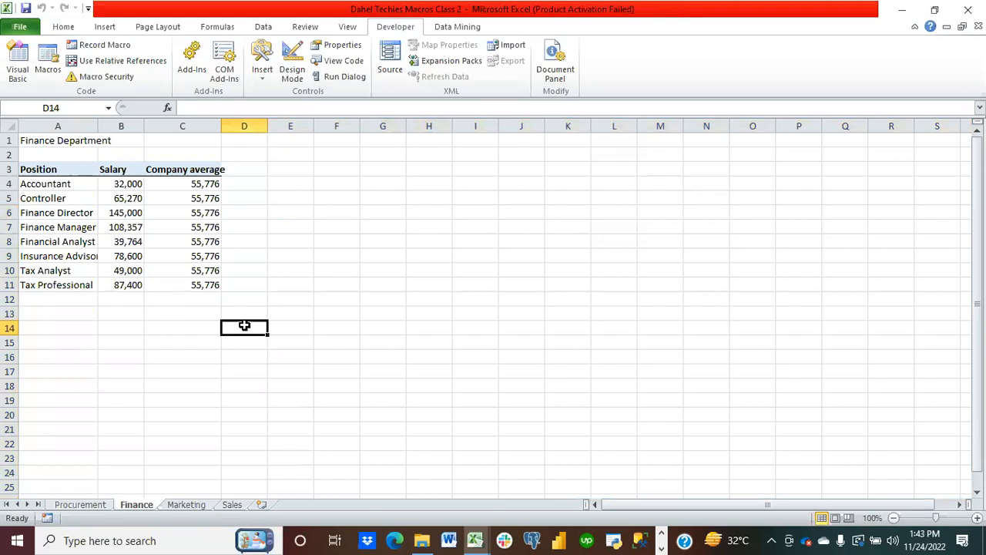
Select the Finance salary table A3:C11 and run the CreateChart macro on it
key(ctrl+a)
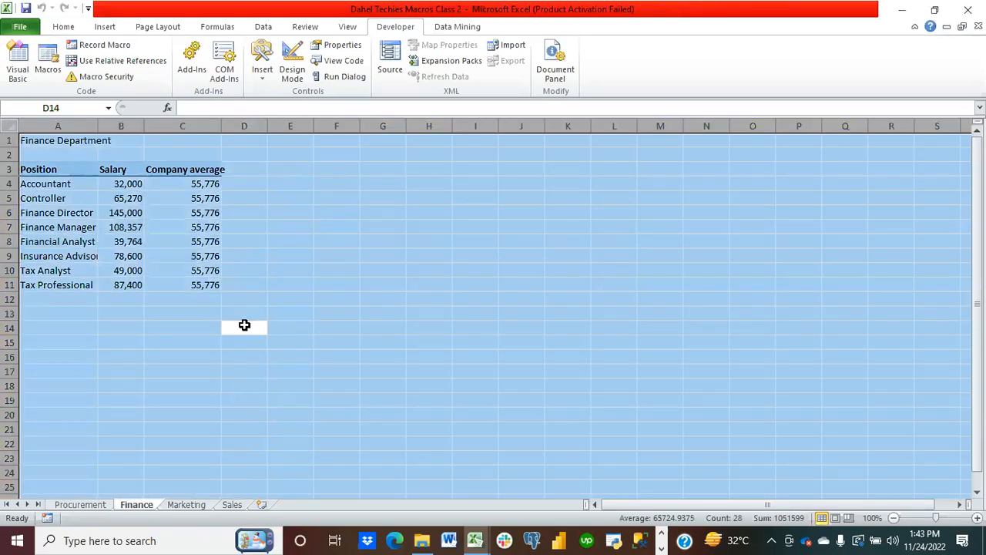
click(305, 300)
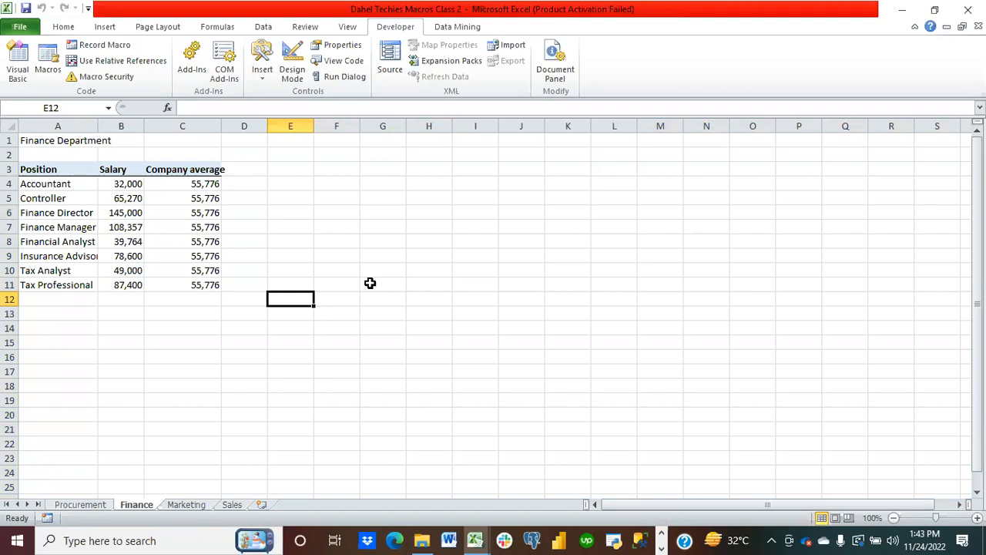
drag(29, 166, 171, 284)
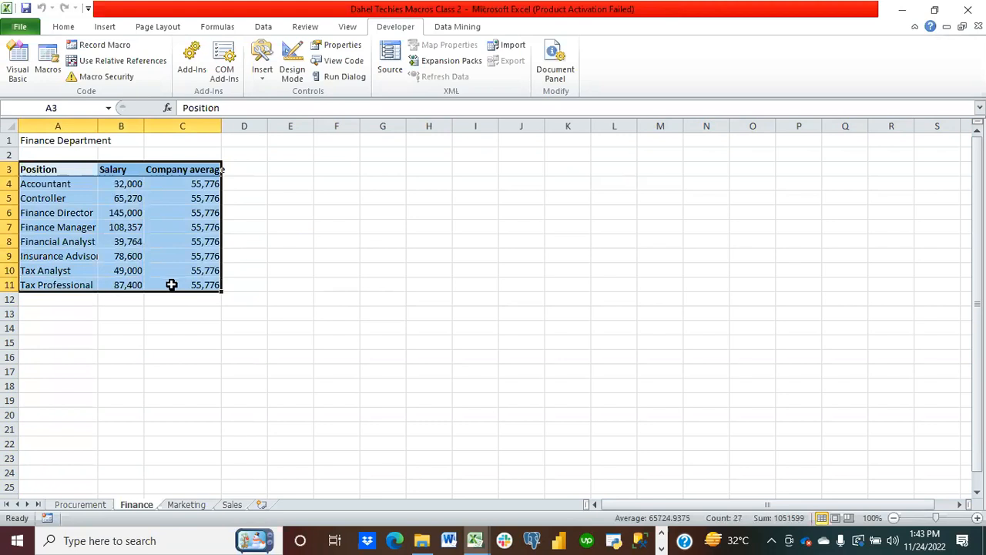
key(ctrl+shift+c)
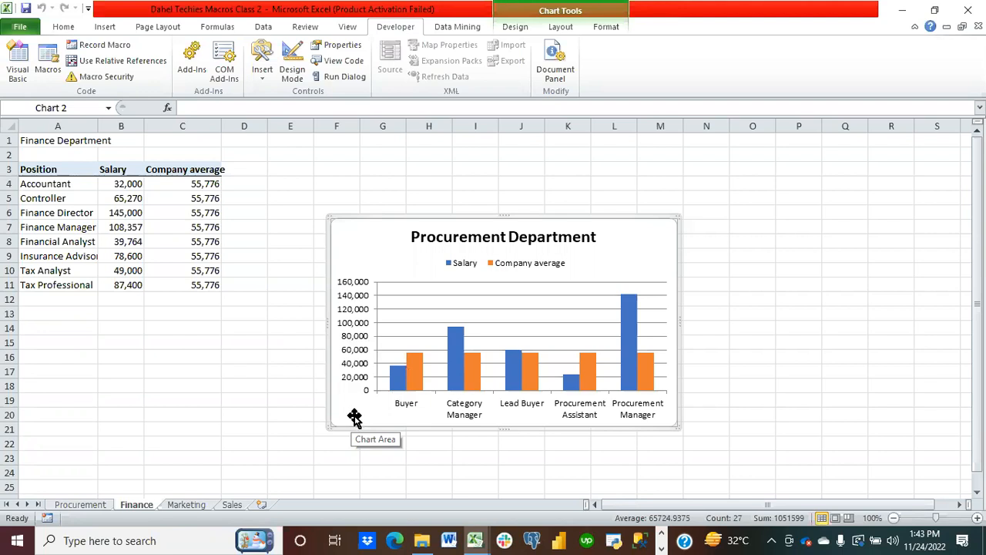
Try to run the CreateChart macro on the Marketing sheet from the blank cell D13
click(187, 508)
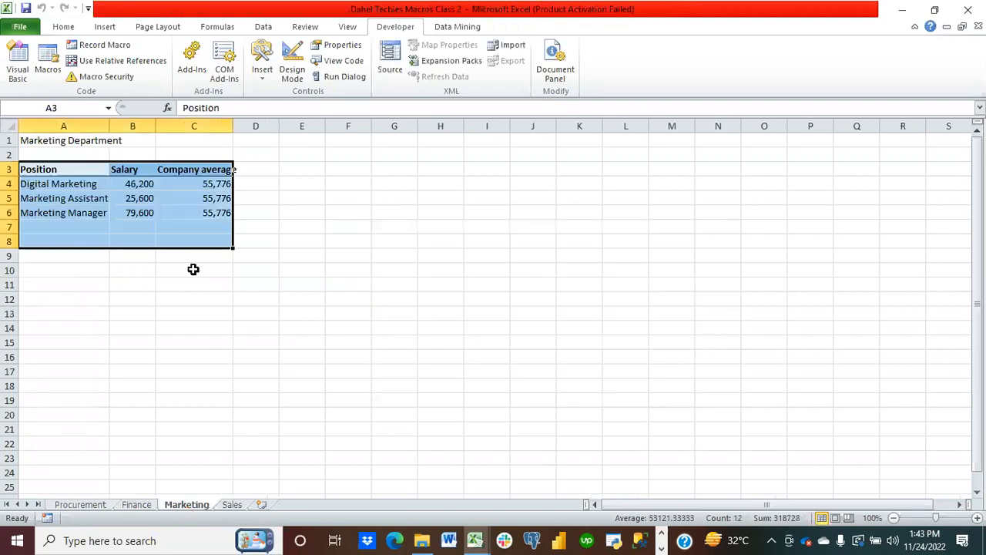
click(262, 314)
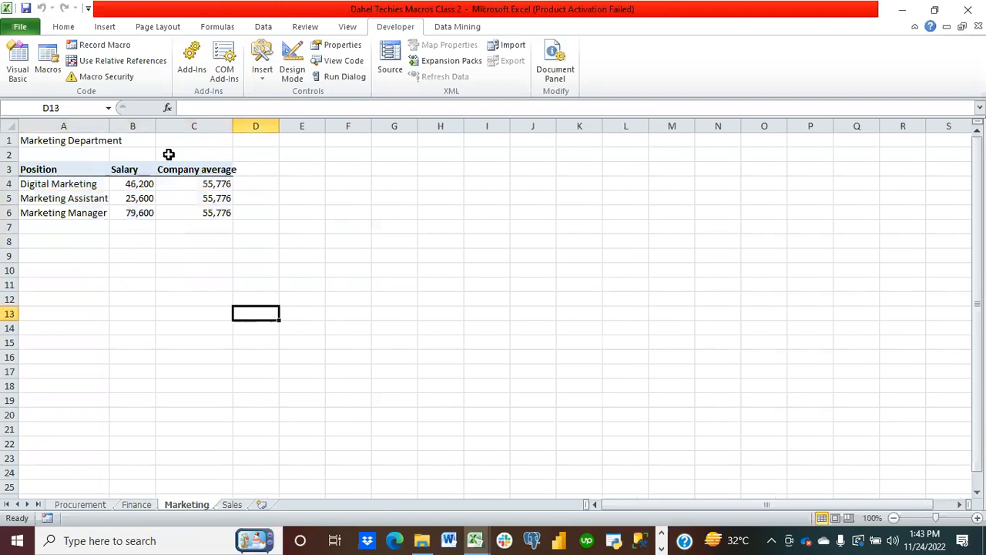
click(47, 58)
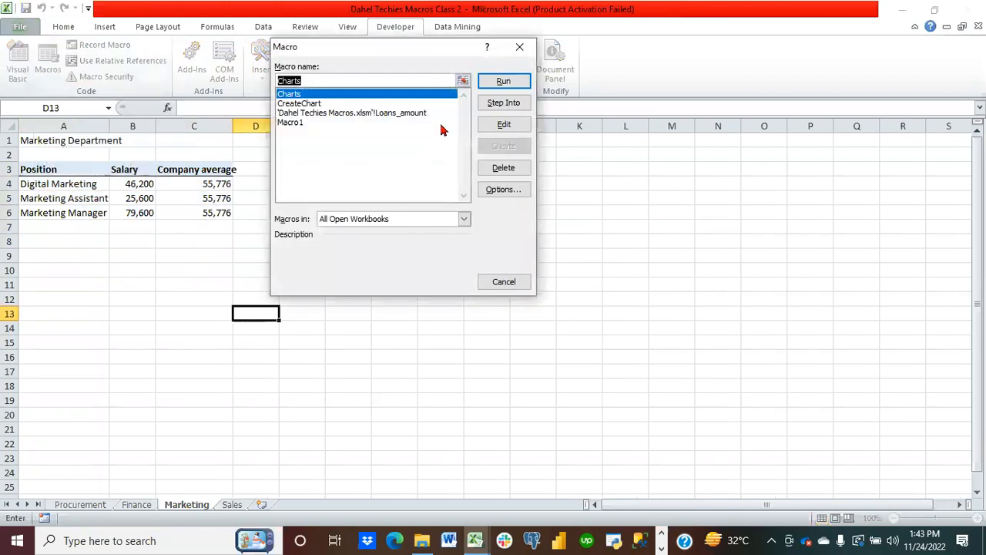
click(312, 104)
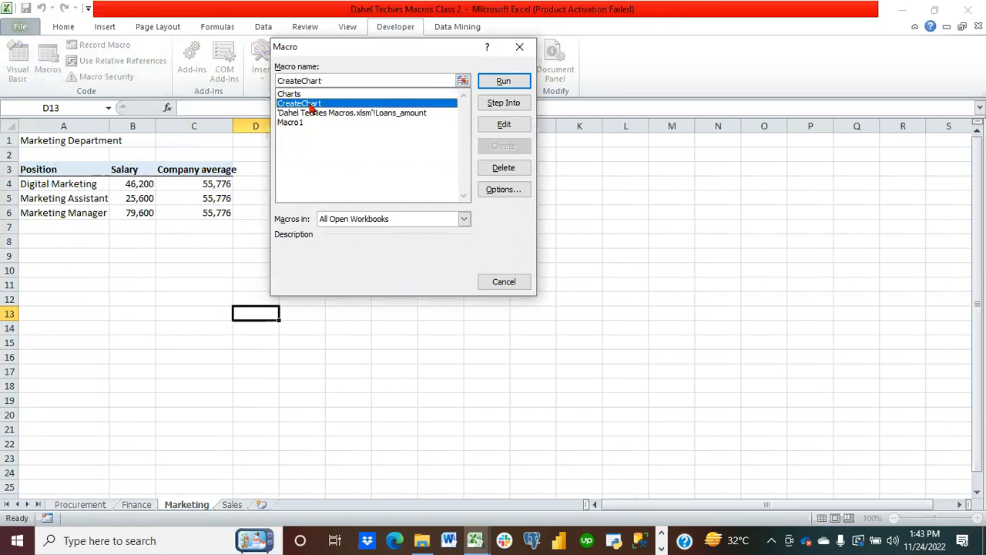
click(502, 82)
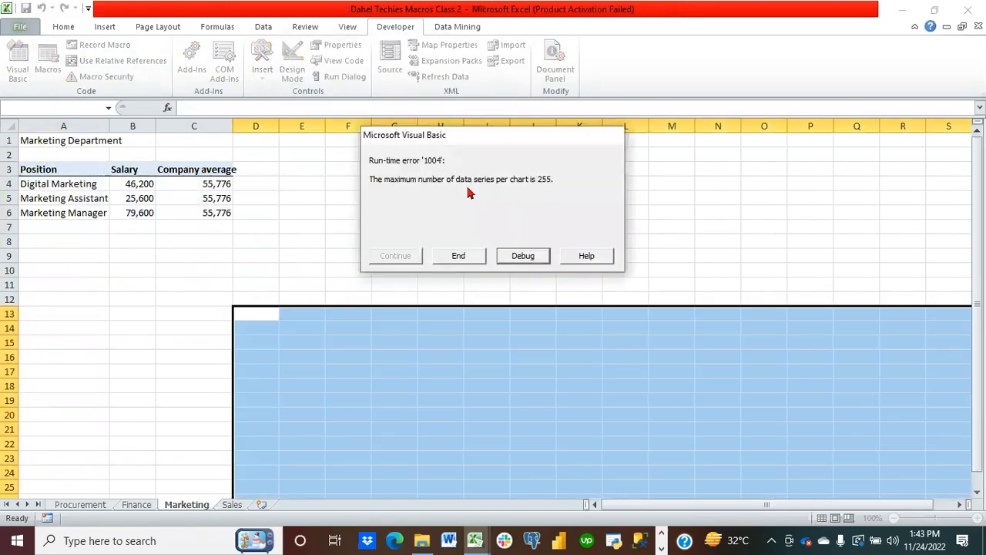
click(457, 259)
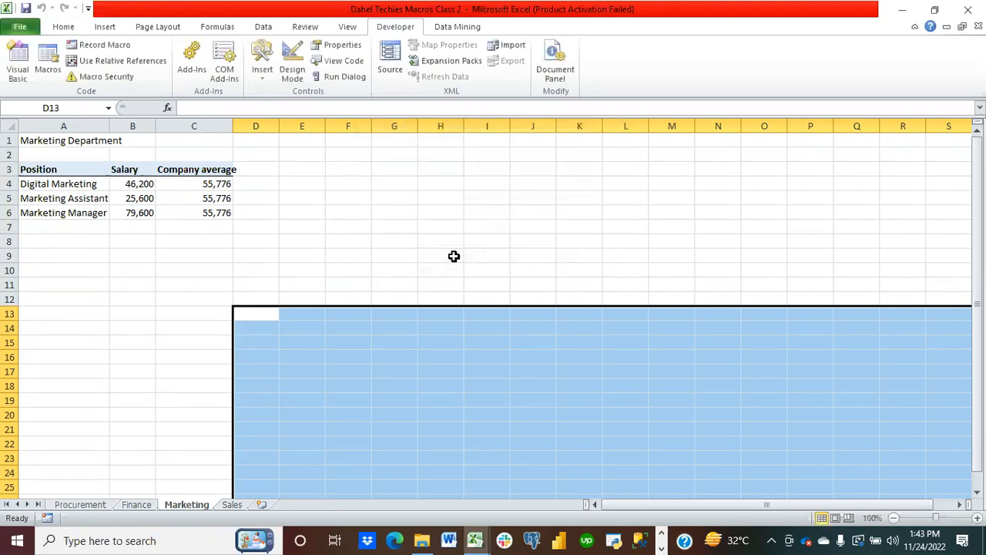
Select the Marketing table's Position header in A3 and run the CreateChart macro from it
click(146, 228)
click(94, 171)
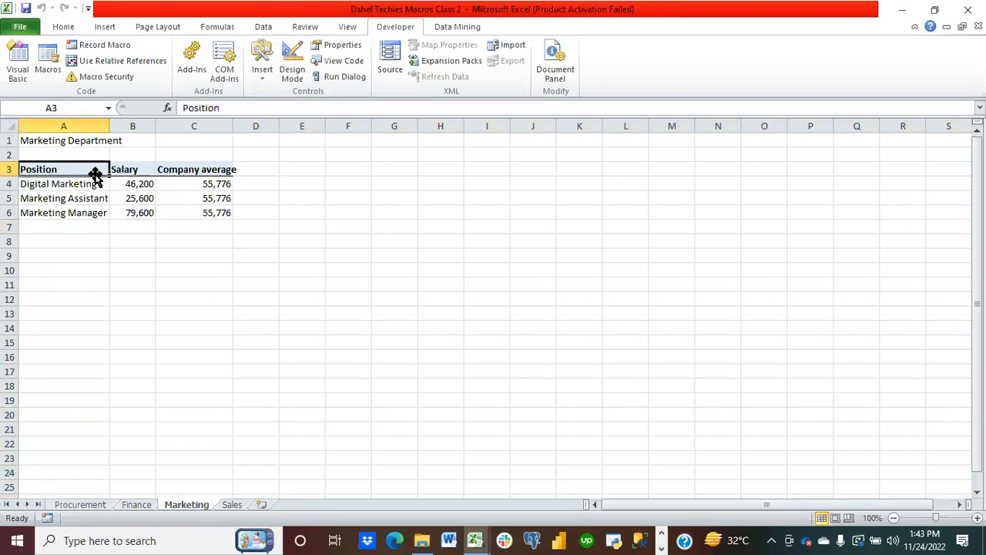
click(48, 63)
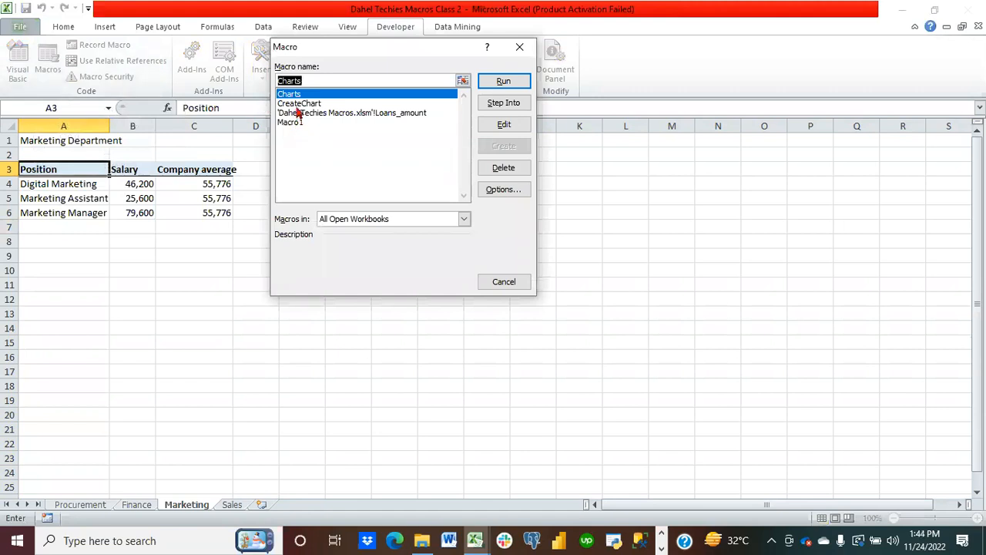
click(293, 104)
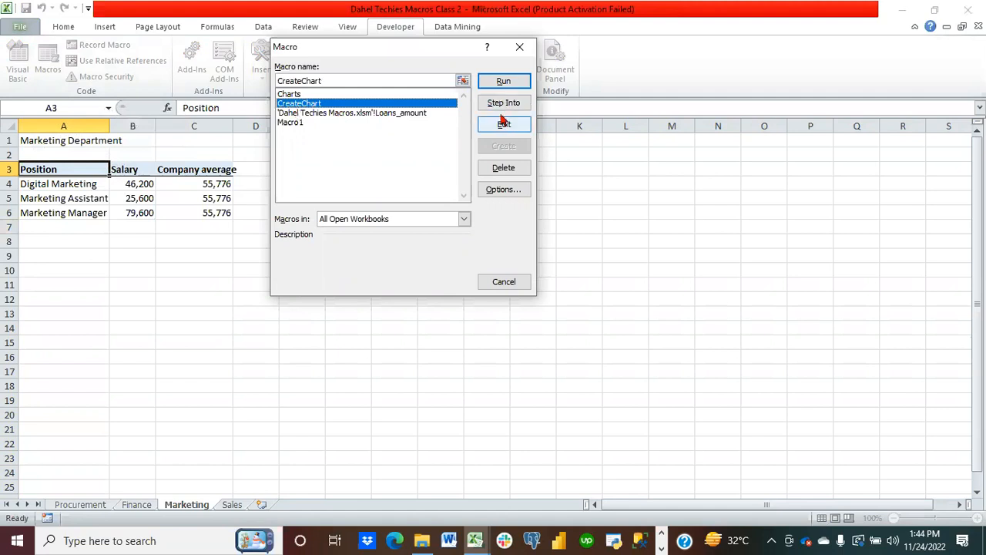
click(501, 82)
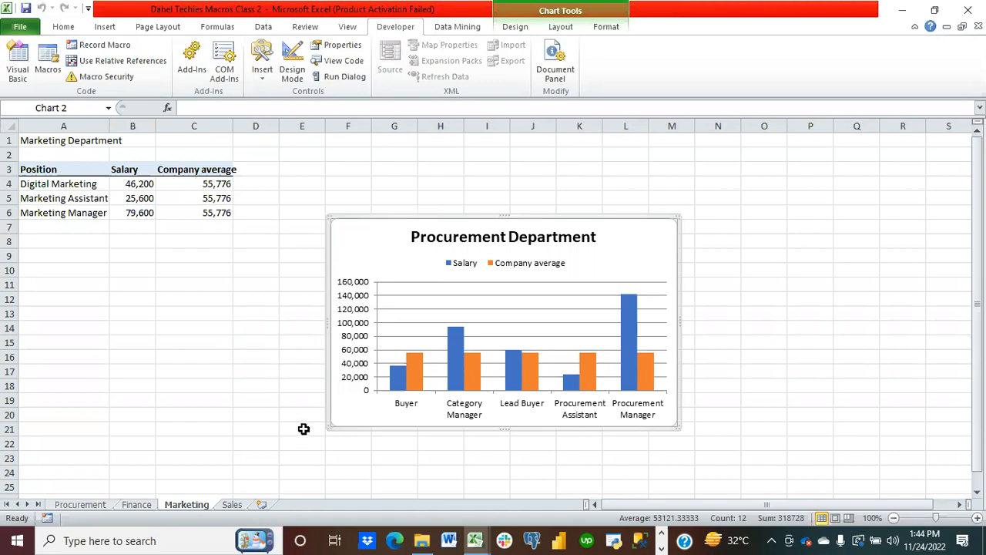
Try to run the CreateChart macro on the Sales sheet from the blank cell C12
click(232, 504)
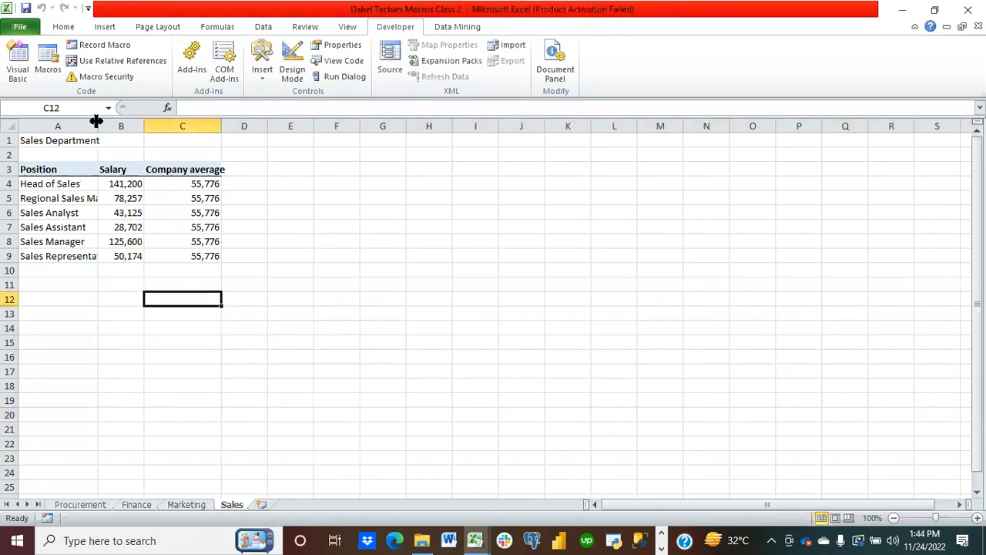
click(48, 65)
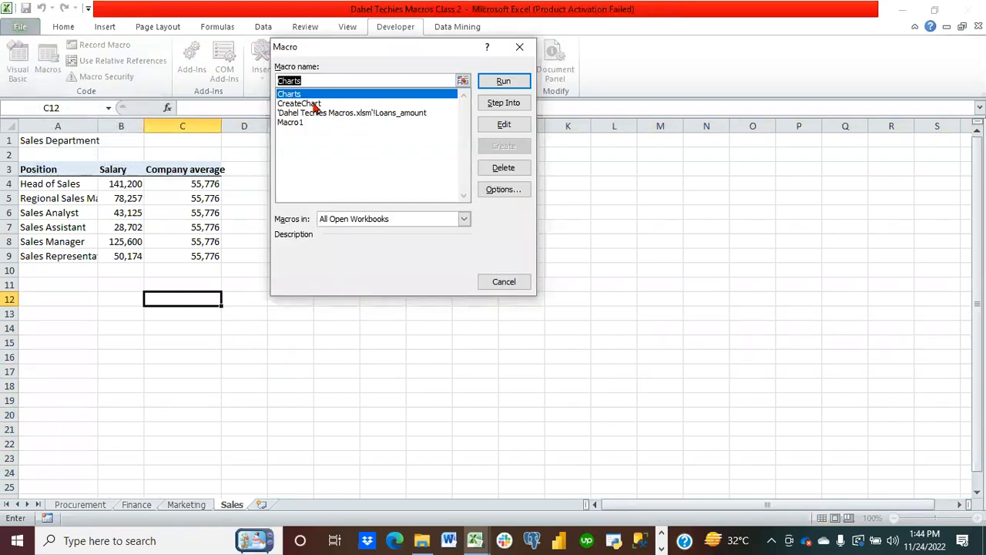
click(314, 104)
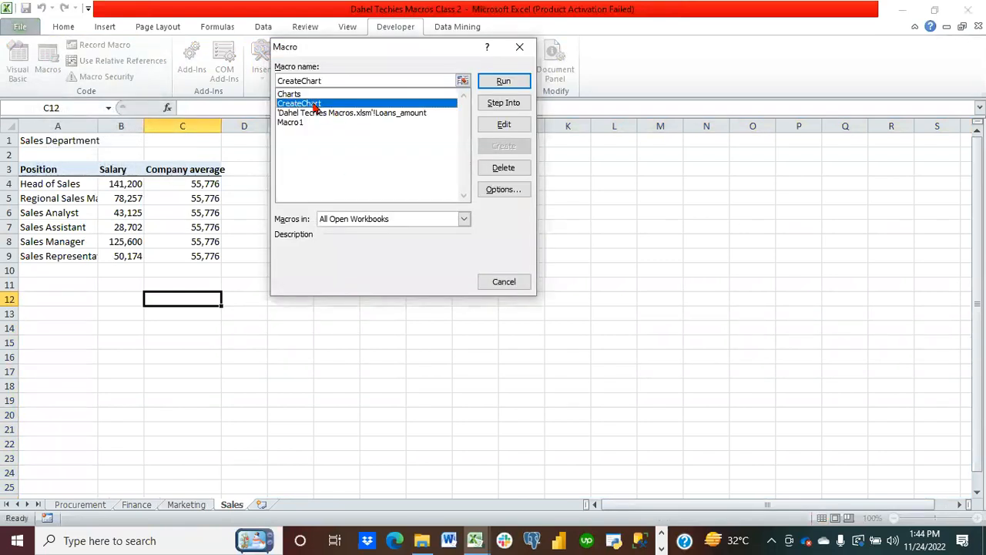
click(505, 82)
click(452, 256)
click(381, 260)
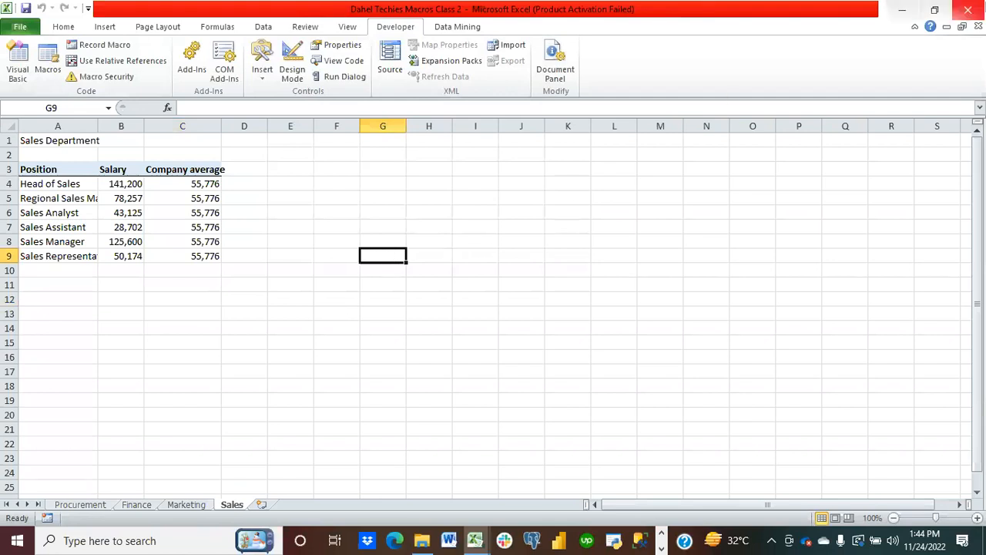
Close the Dahel Techies Macros Class 2 and Dahel Techies Macros workbooks without saving their changes
click(972, 9)
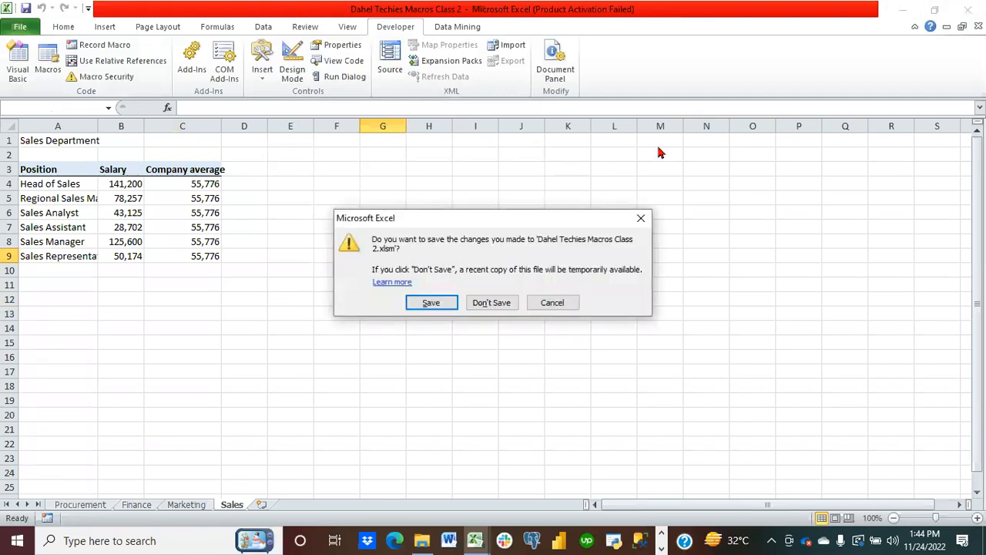
click(483, 303)
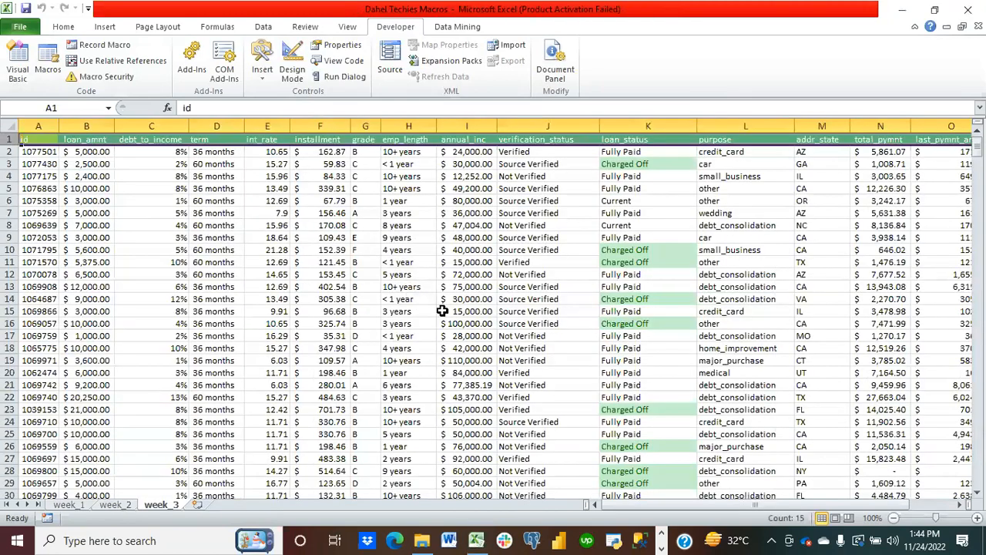
click(442, 311)
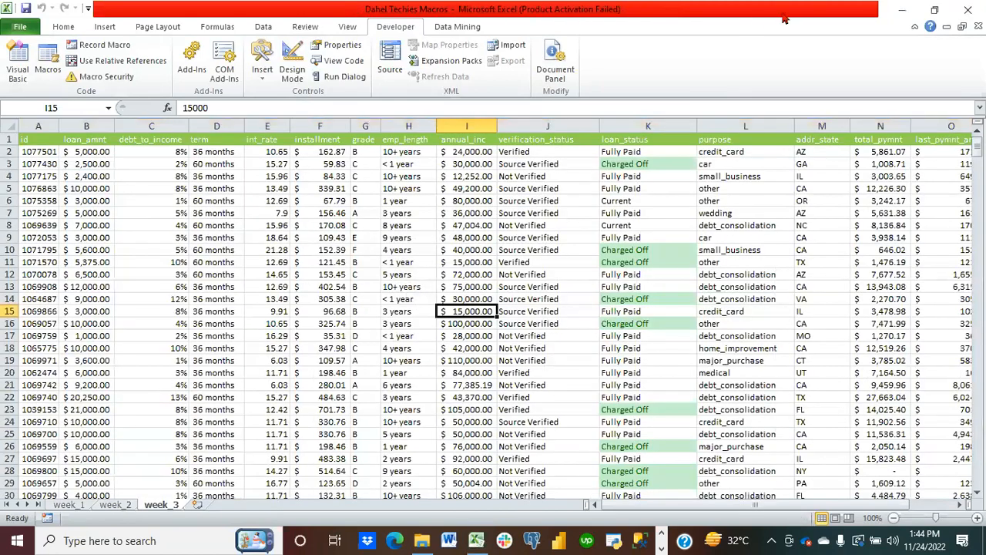
click(974, 17)
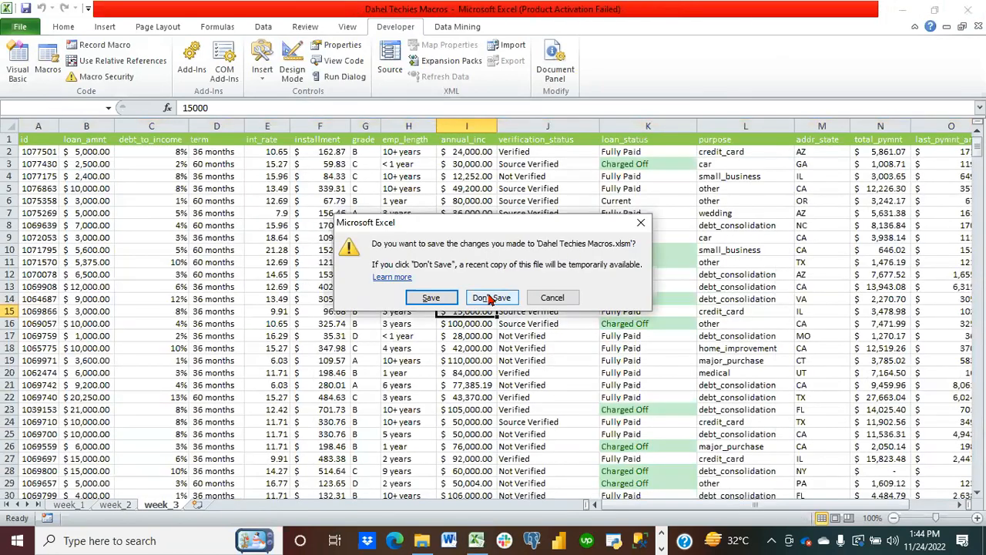
click(488, 296)
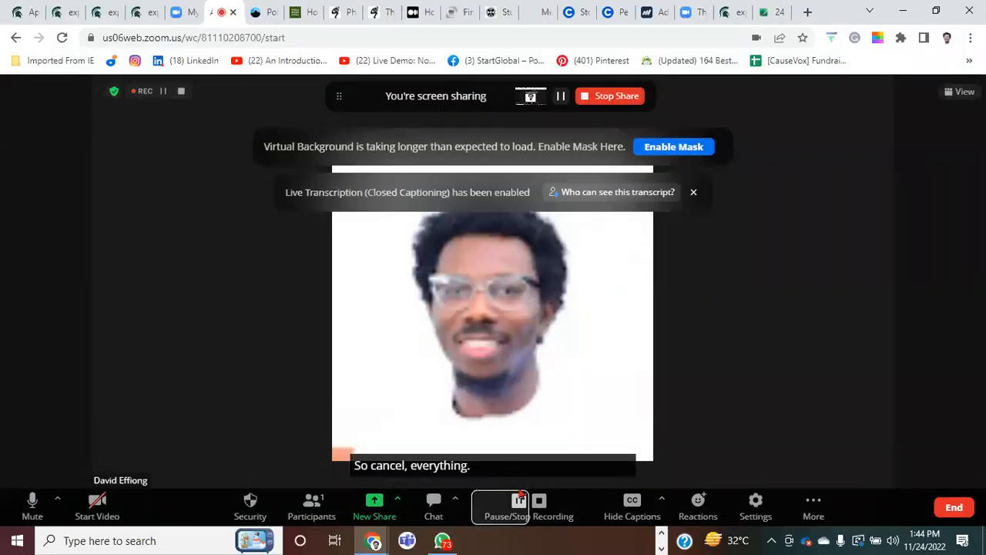
Switch to File Explorer and open the Dahel Techies Macros Course 2 workbook from the Documents folder
click(664, 548)
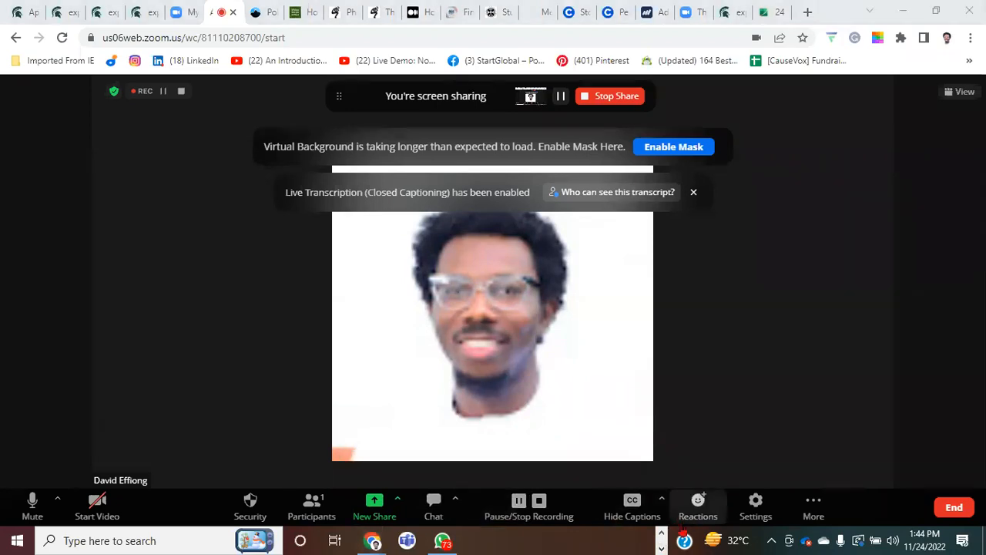
click(662, 534)
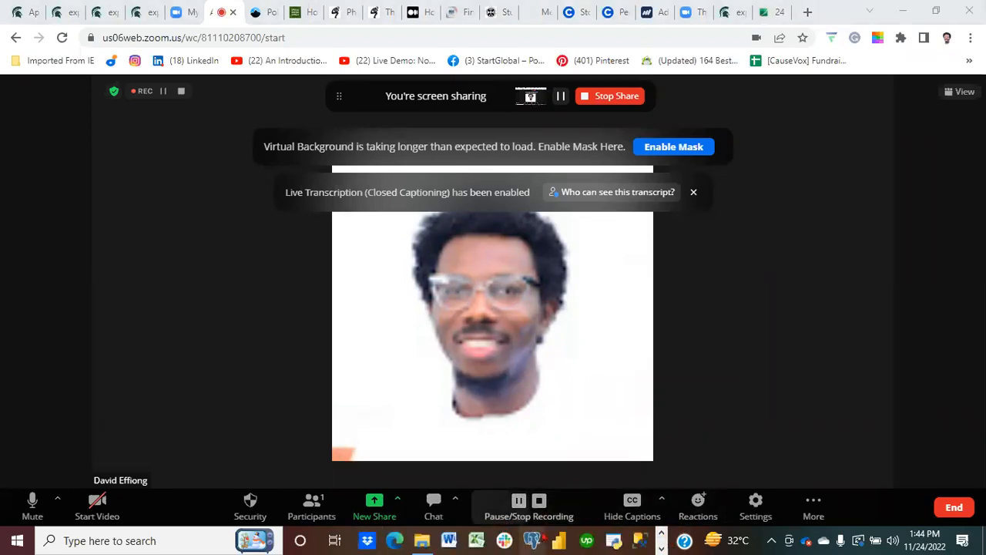
click(421, 542)
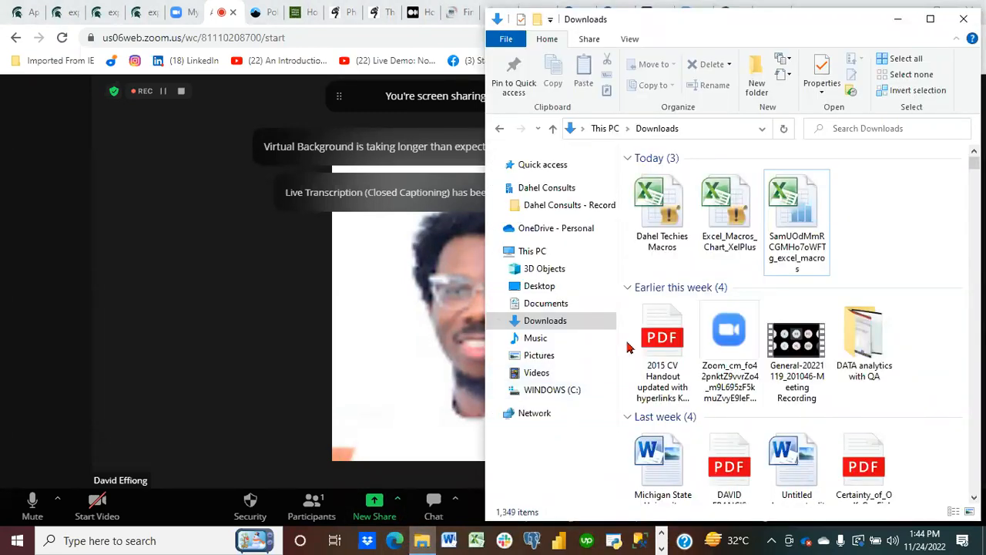
click(557, 311)
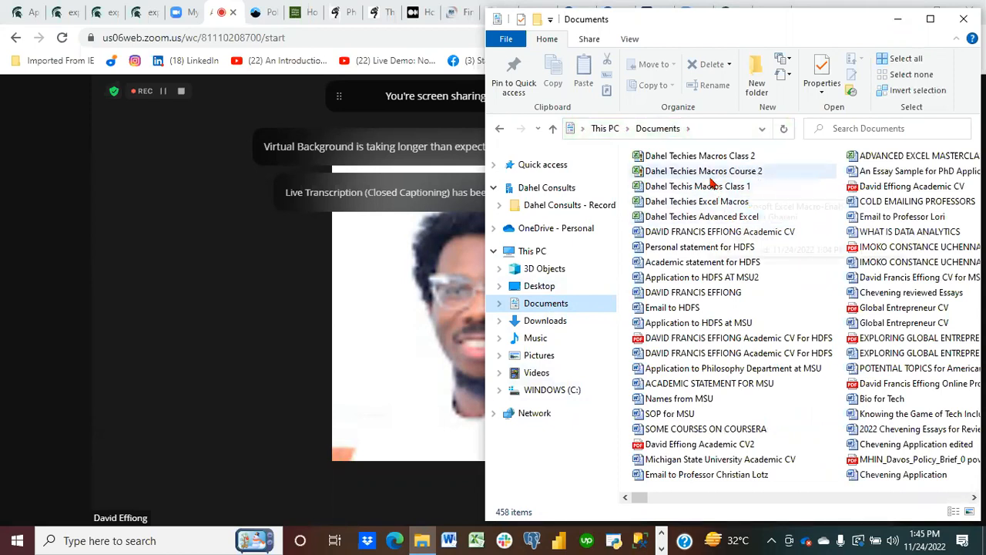
double_click(712, 175)
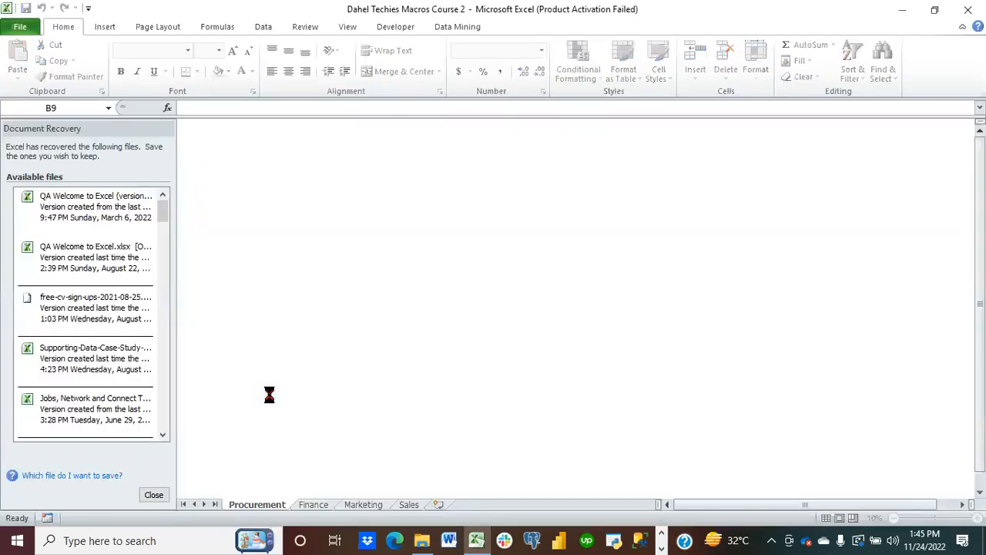
Close the Document Recovery pane, keeping the recovered files available for the next Excel start
click(152, 495)
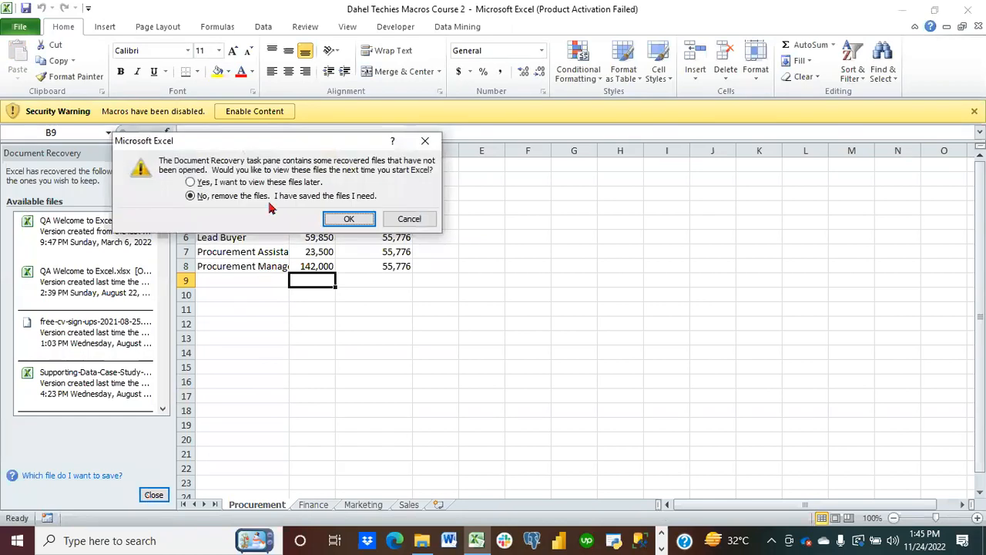
click(192, 181)
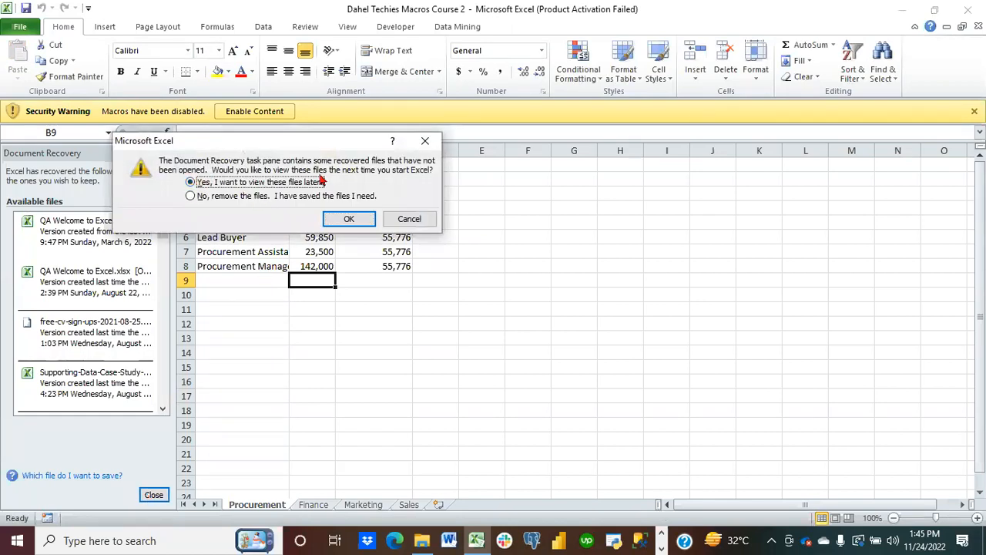
click(349, 220)
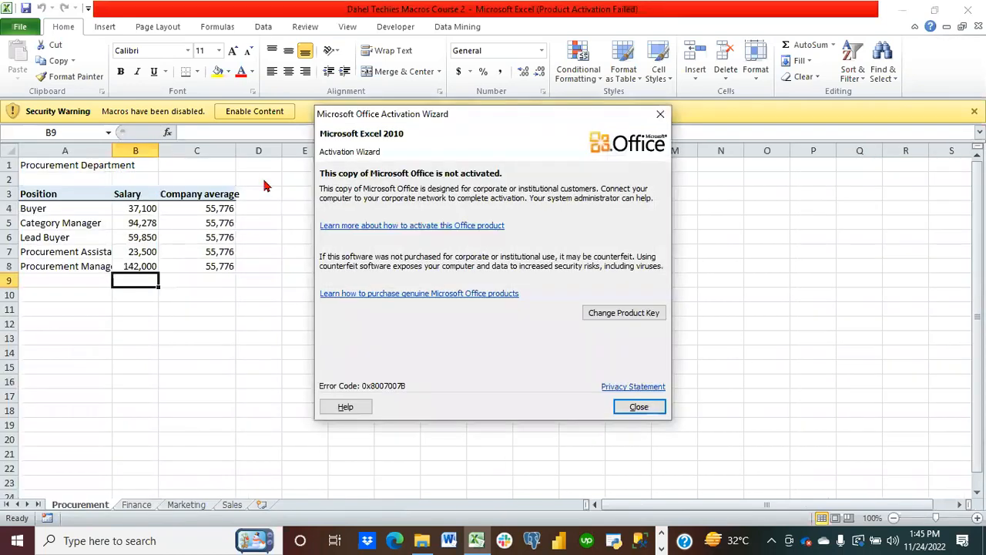
Dismiss the Office activation wizard and enable the macro content of the Course 2 workbook
click(660, 114)
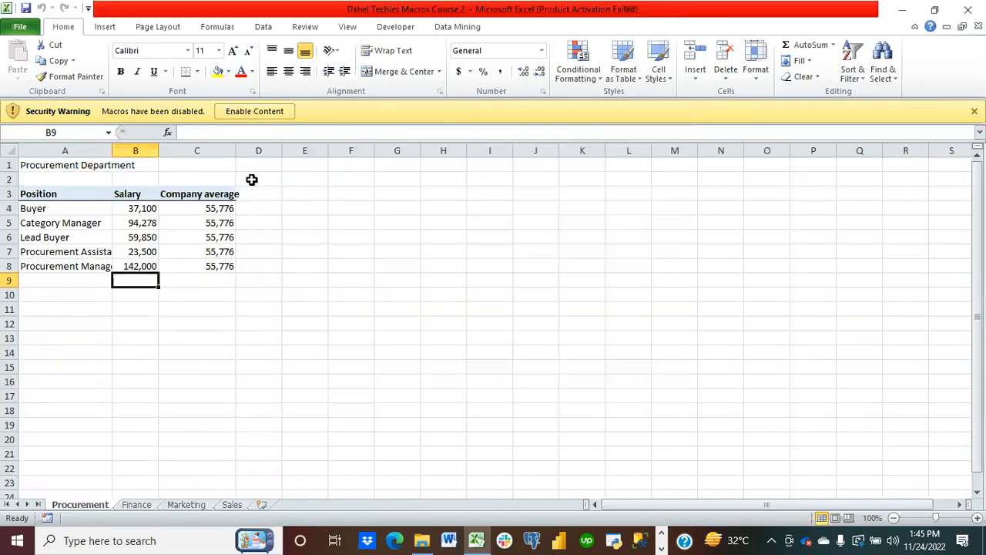
click(247, 110)
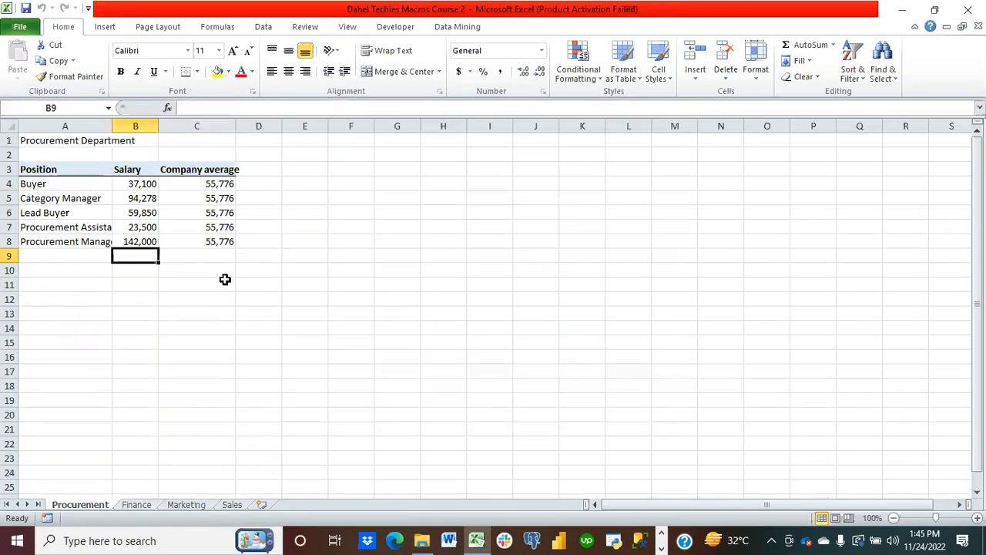
click(211, 315)
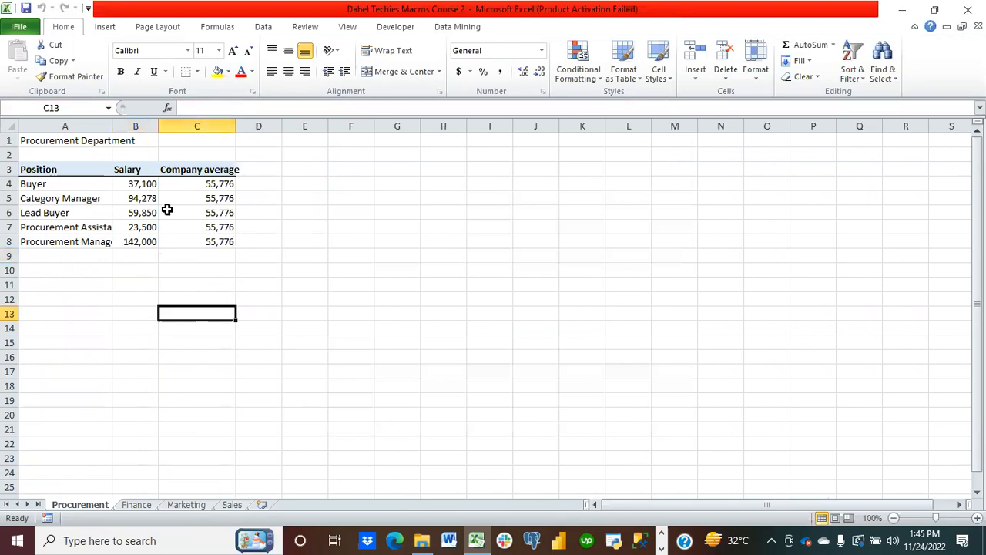
Start recording a macro named Createchart stored in This Workbook, without a shortcut key, replacing the existing macro of that name
click(396, 29)
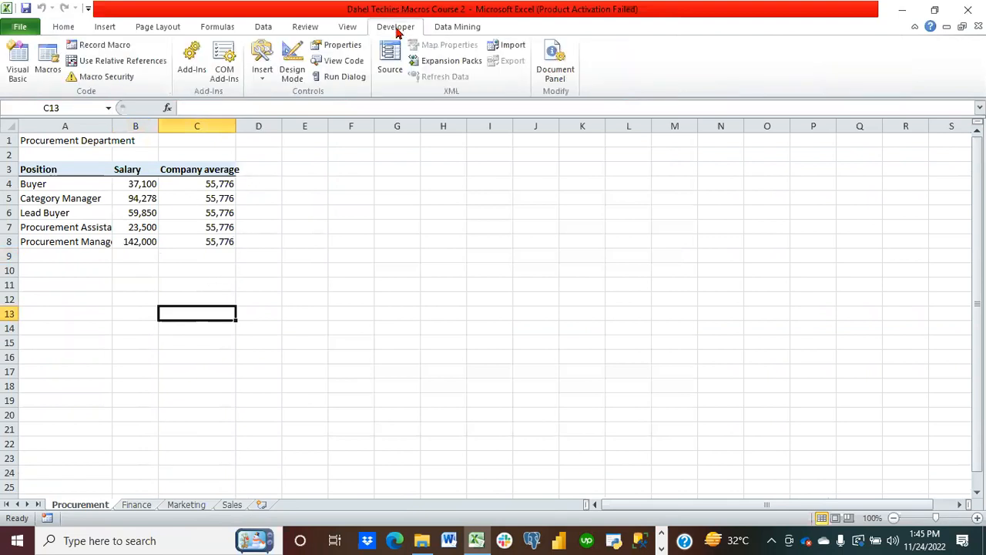
click(121, 51)
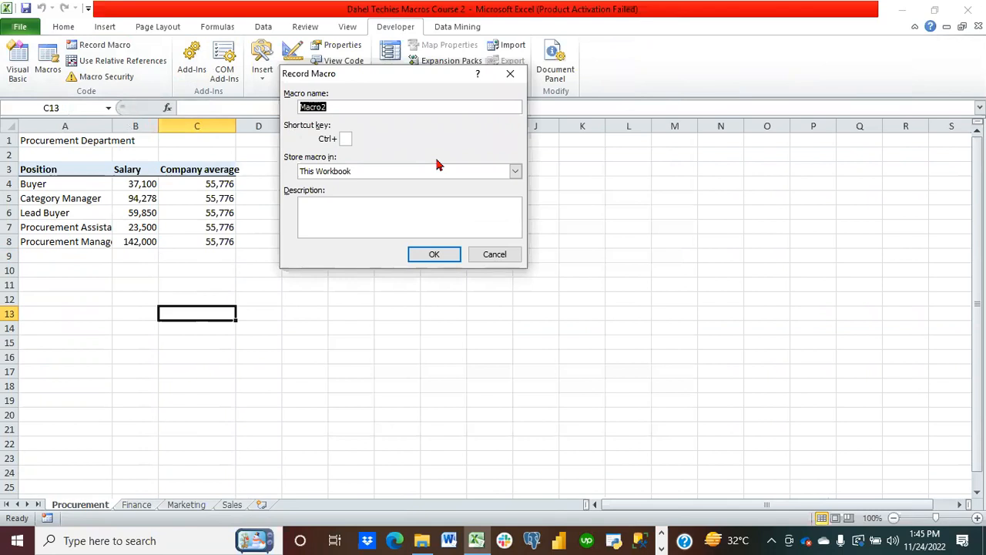
text(Createchart)
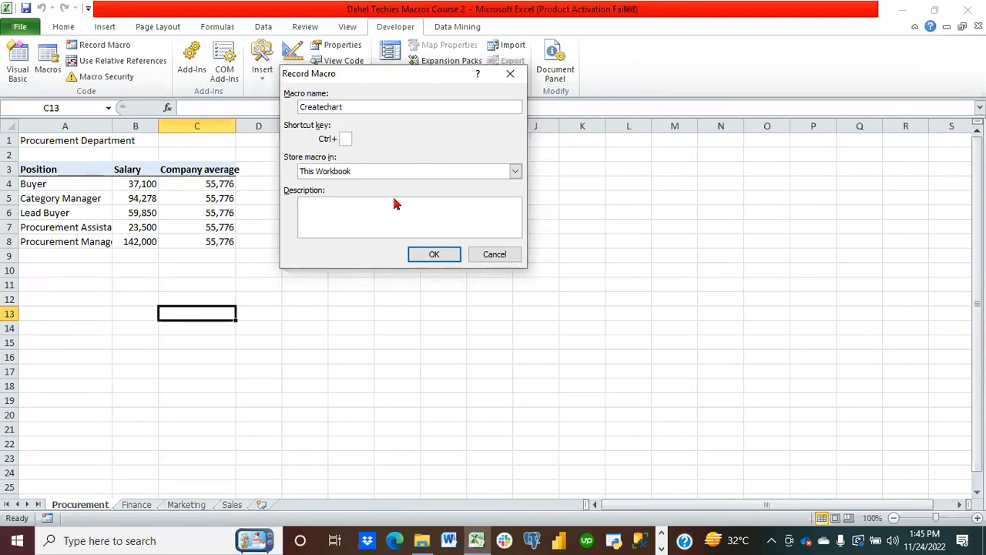
click(436, 255)
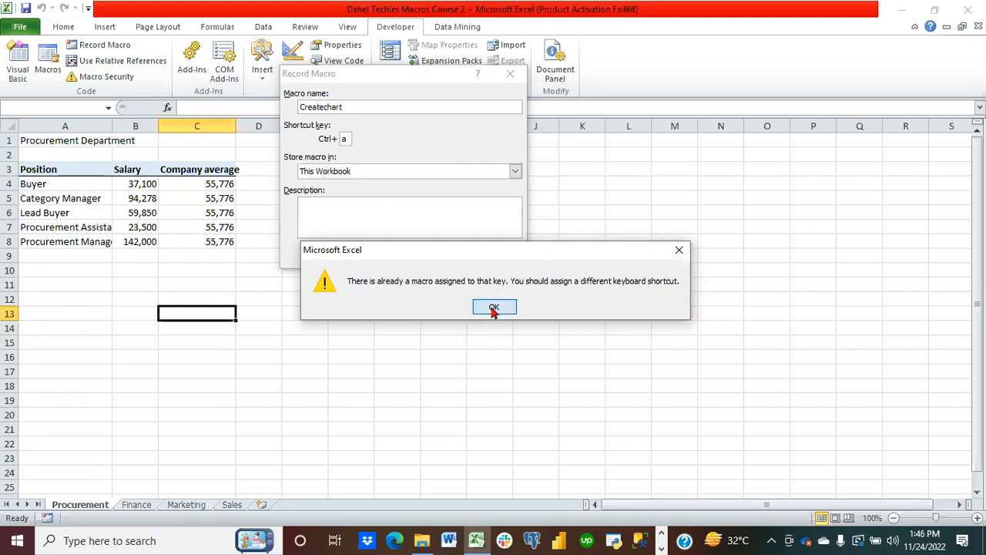
click(493, 308)
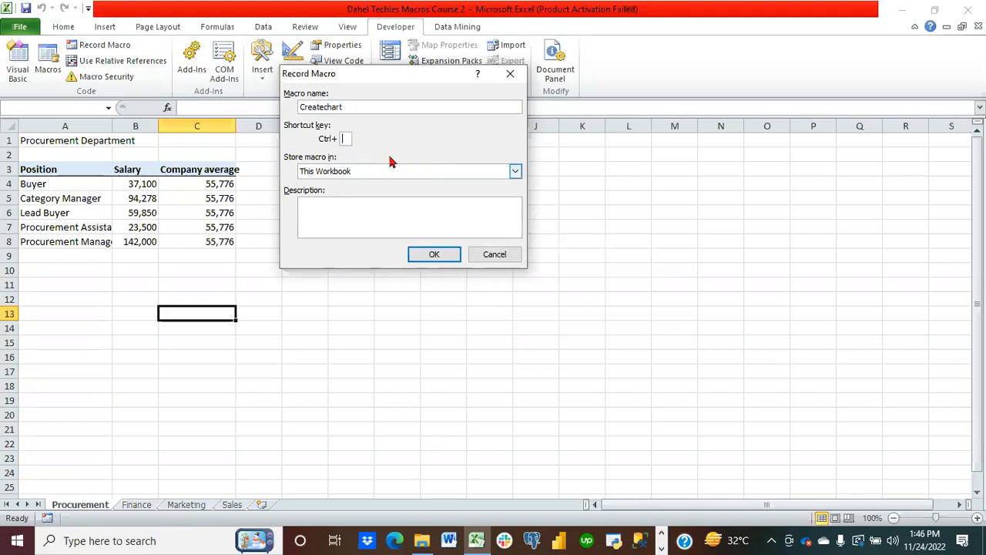
click(434, 255)
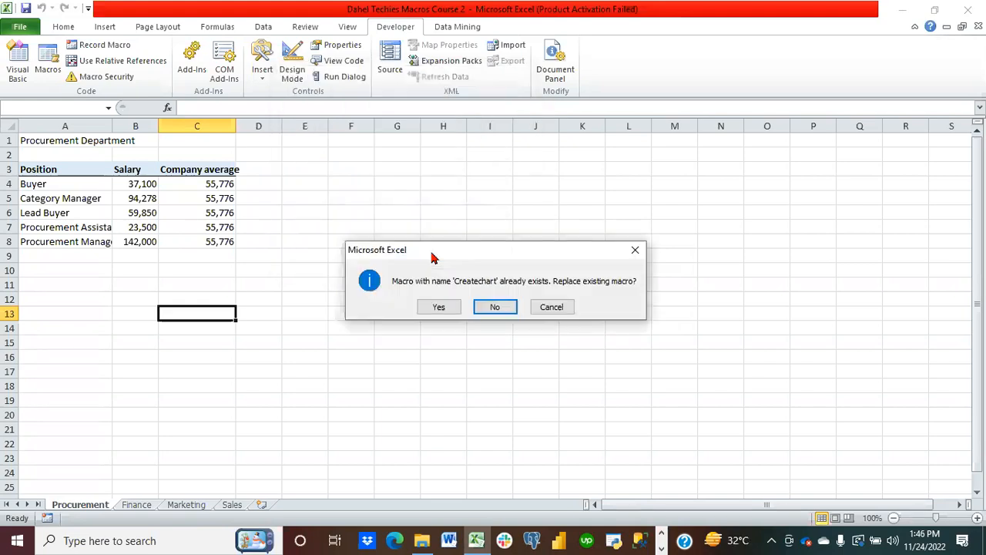
click(443, 308)
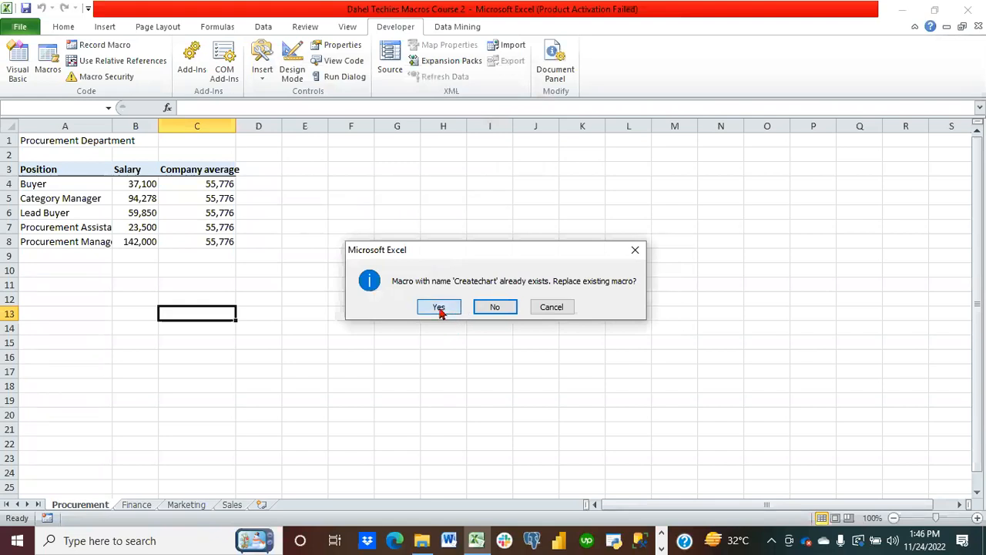
Select the Procurement table A3:C8 and insert a 2-D clustered column chart from it
click(141, 334)
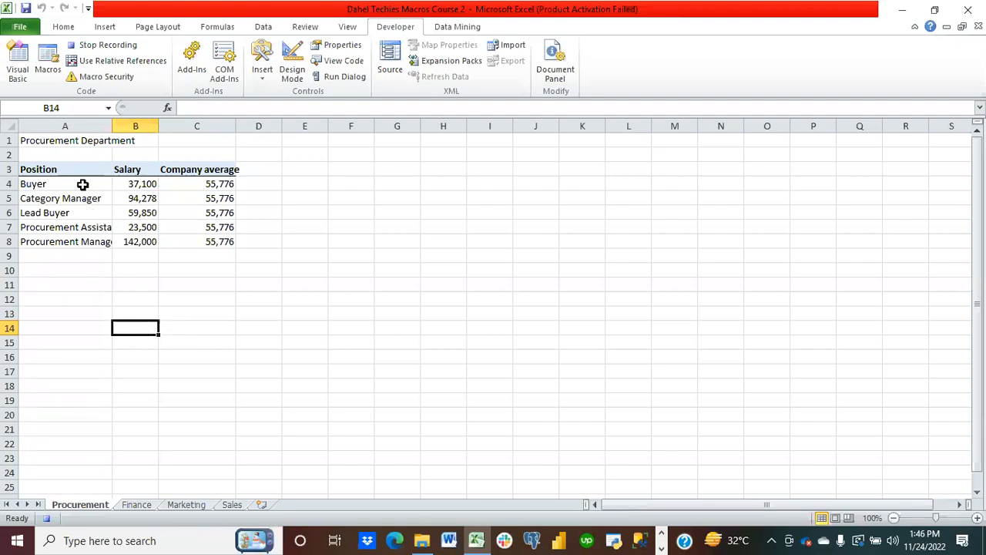
click(53, 169)
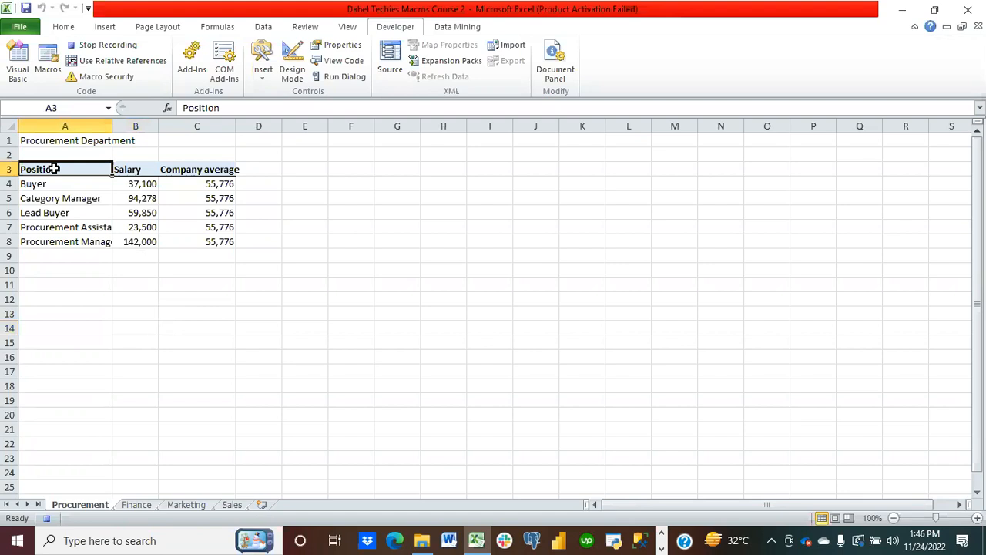
key(ctrl+shift+Down)
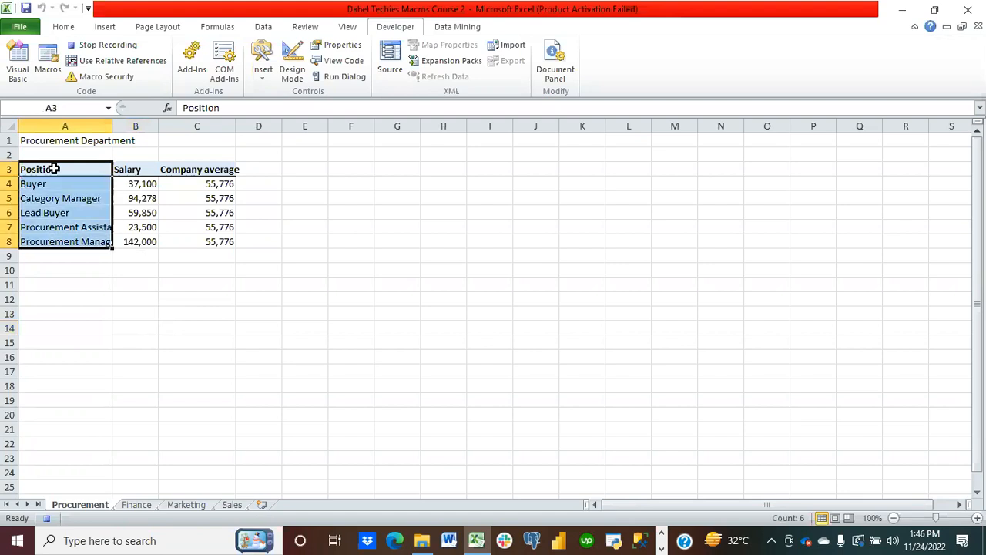
key(ctrl+shift+Right)
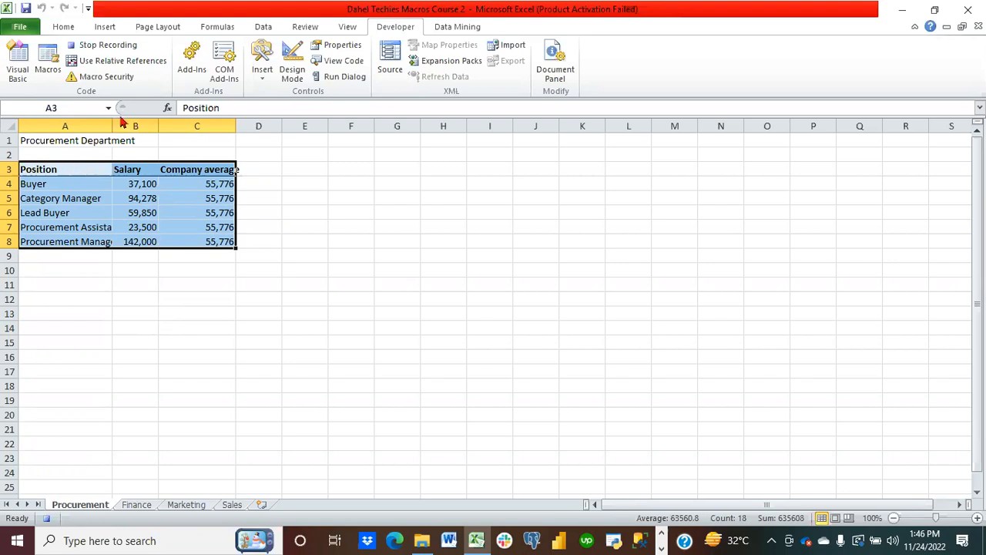
click(106, 28)
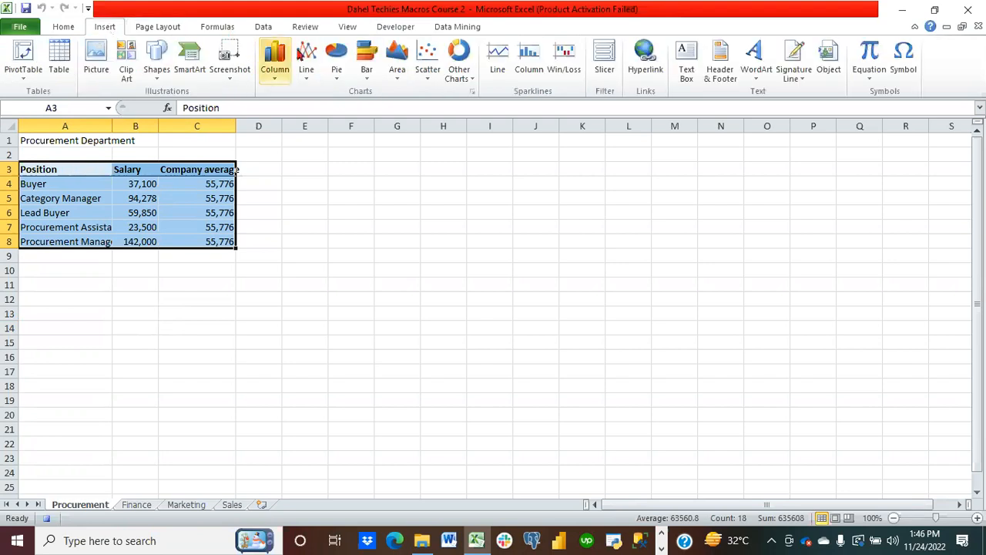
click(273, 77)
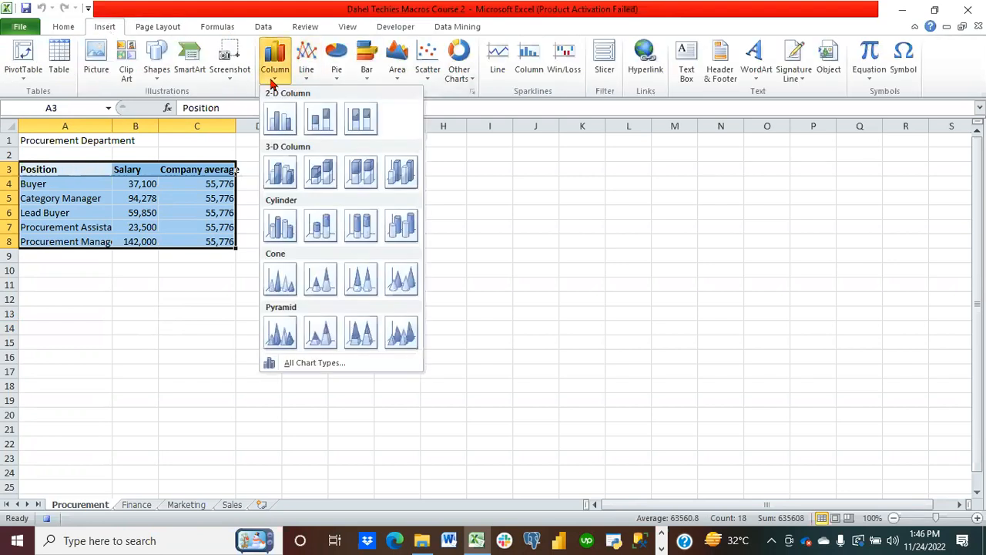
click(285, 118)
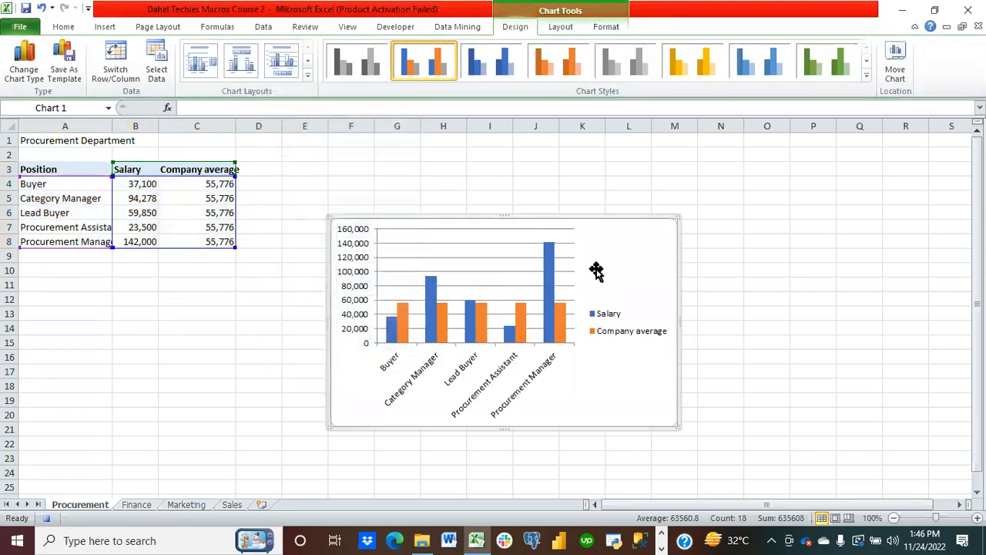
Add a title above the chart and change its text to Procurement Department
click(574, 27)
click(233, 70)
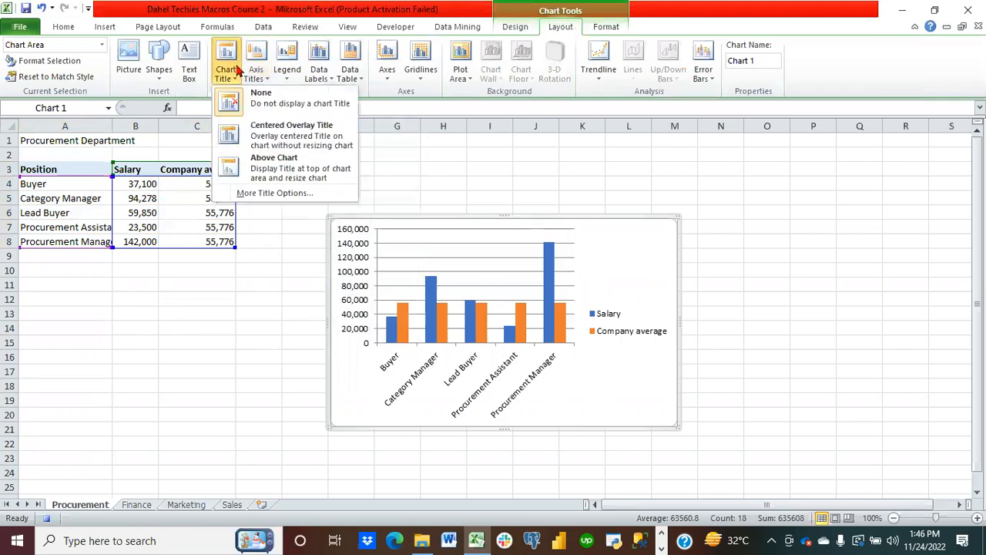
click(269, 171)
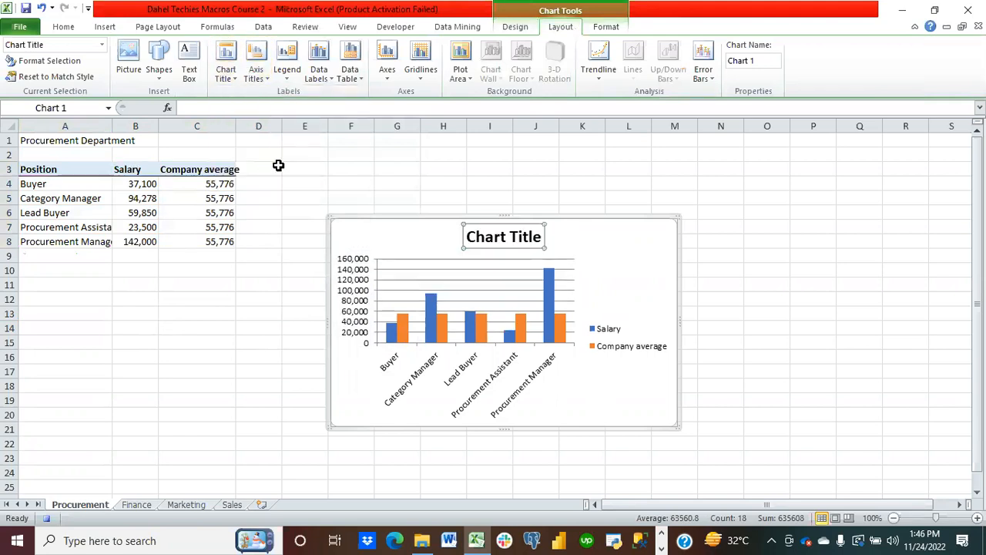
click(523, 237)
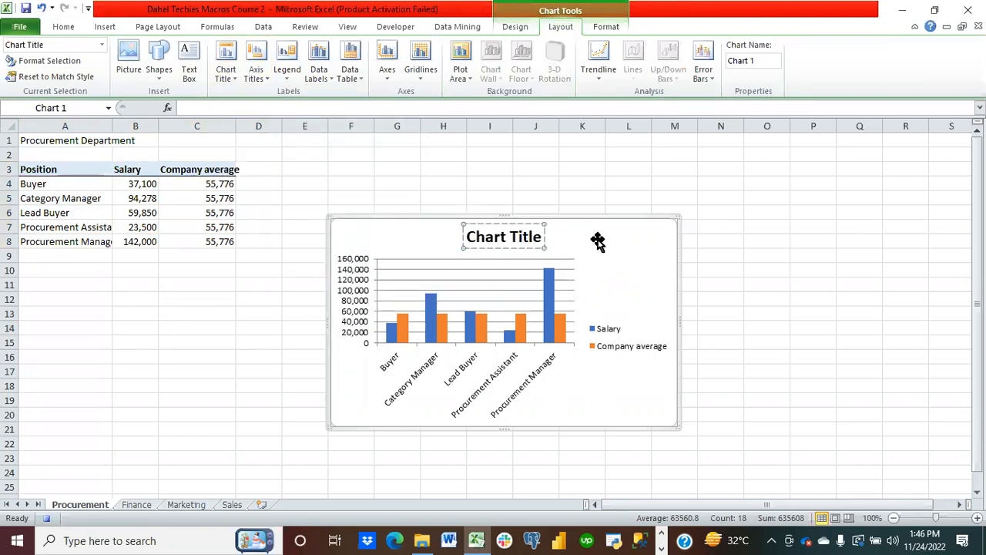
key(Right)
key(BackSpace)
key(BackSpace)
key(BackSpace)
key(BackSpace)
key(BackSpace)
key(BackSpace)
key(BackSpace)
key(BackSpace)
key(BackSpace)
key(BackSpace)
key(BackSpace)
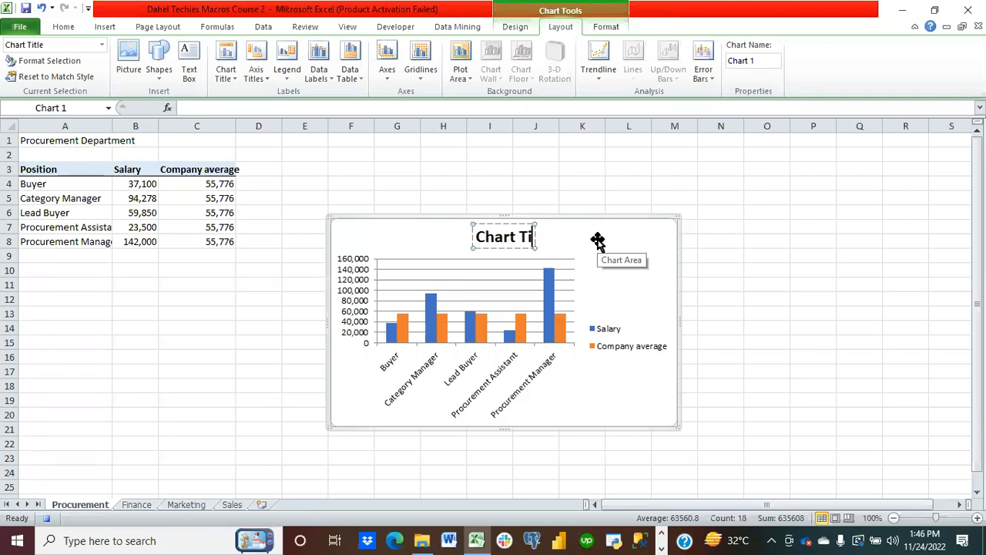
text(Procurem)
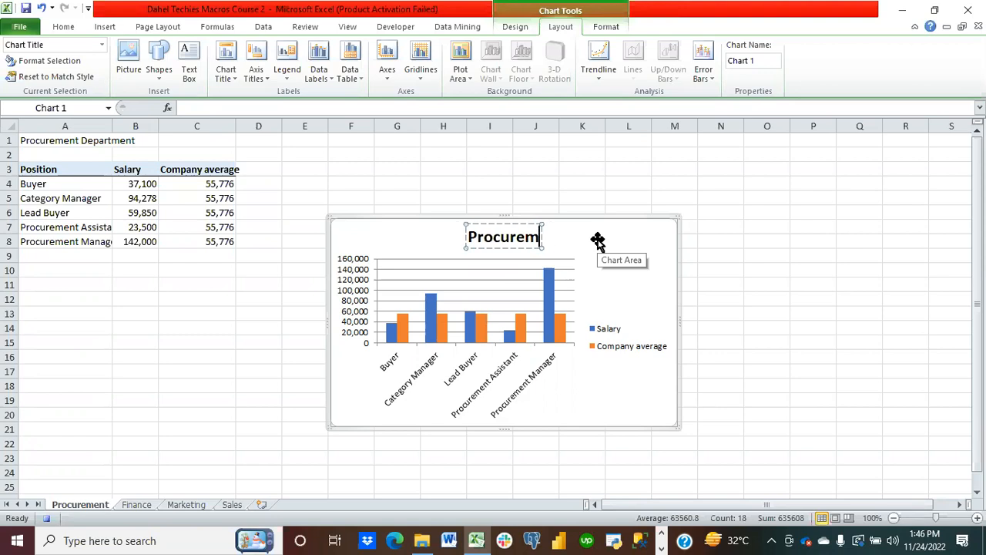
text(ent Department)
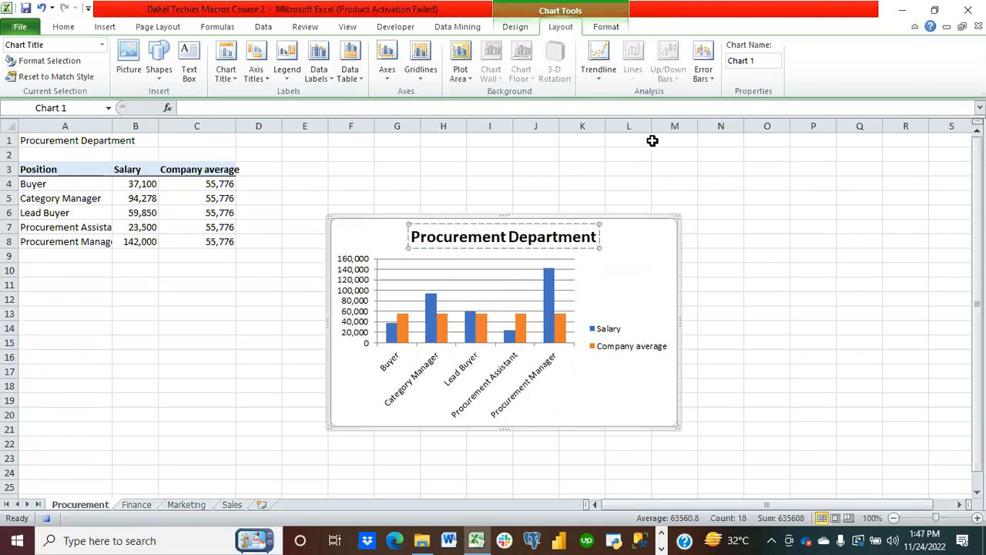
Show the chart legend at the top and stop recording the macro
click(287, 71)
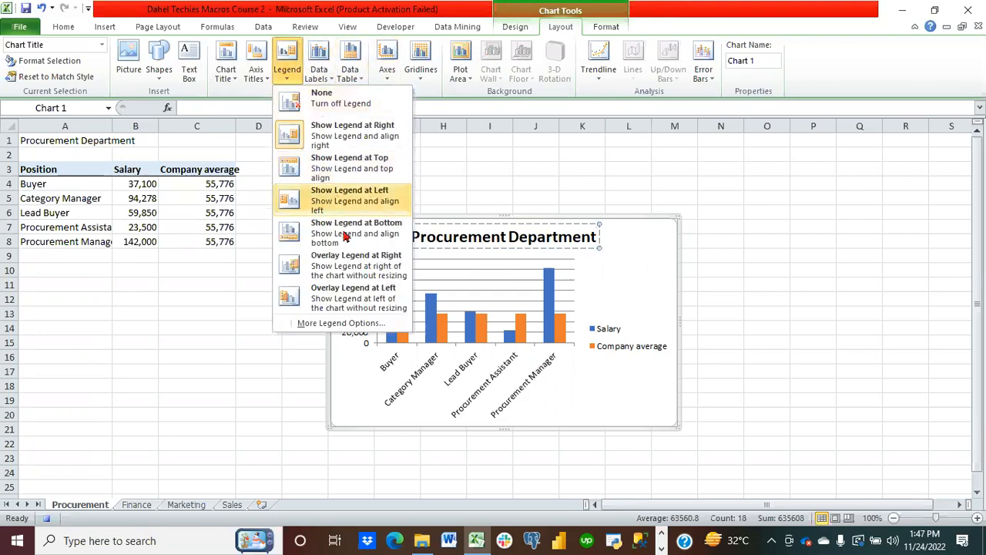
click(339, 171)
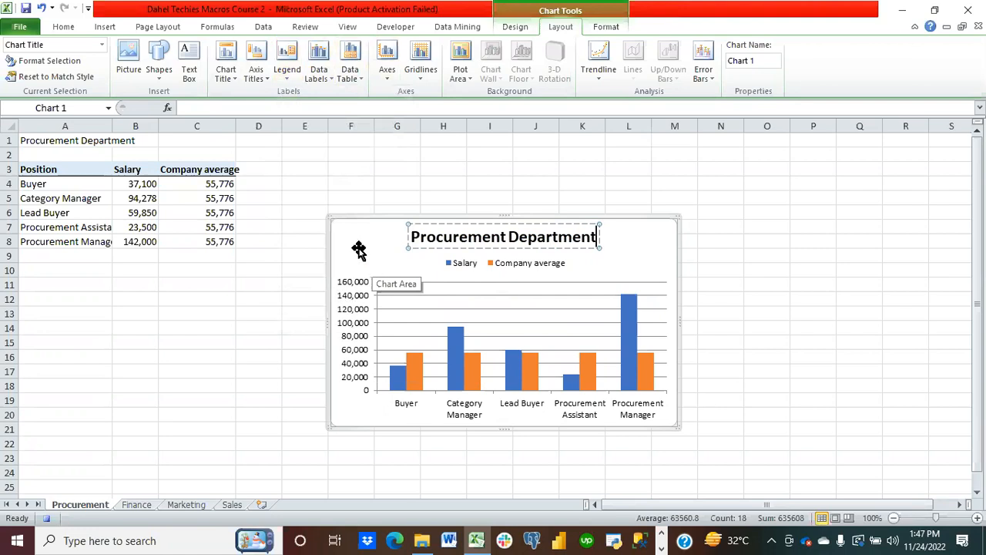
click(385, 31)
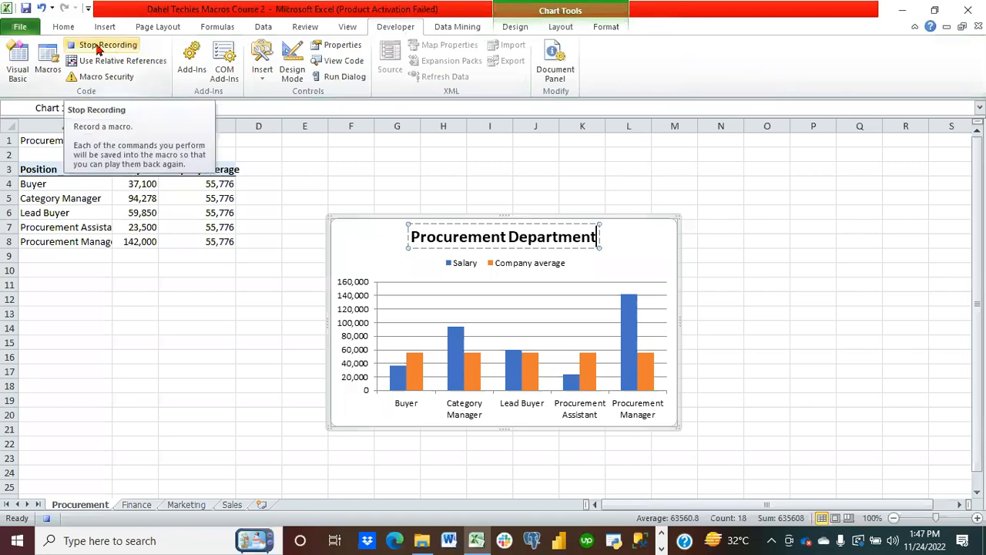
click(98, 47)
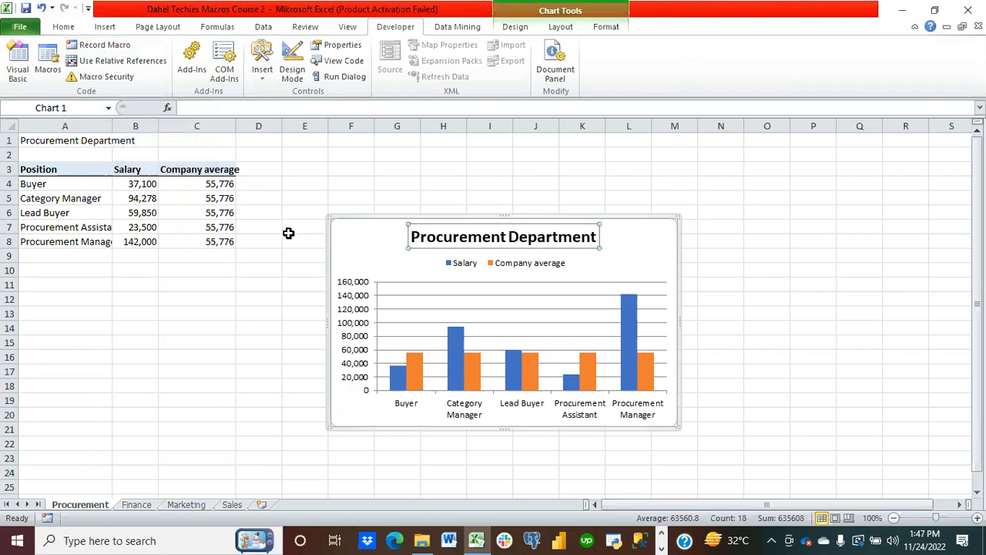
Run the Createchart macro on the Finance sheet and delete the chart it produces
click(137, 506)
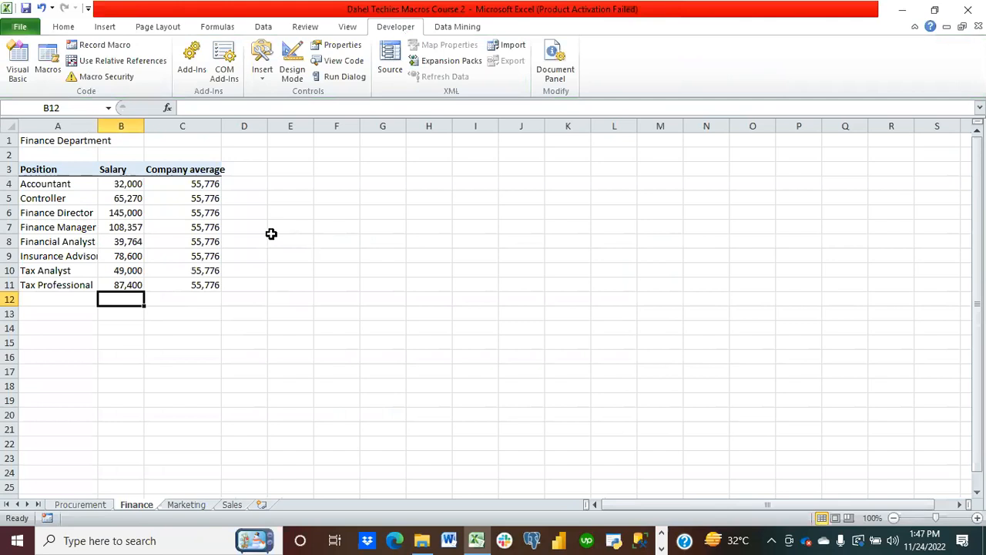
click(42, 69)
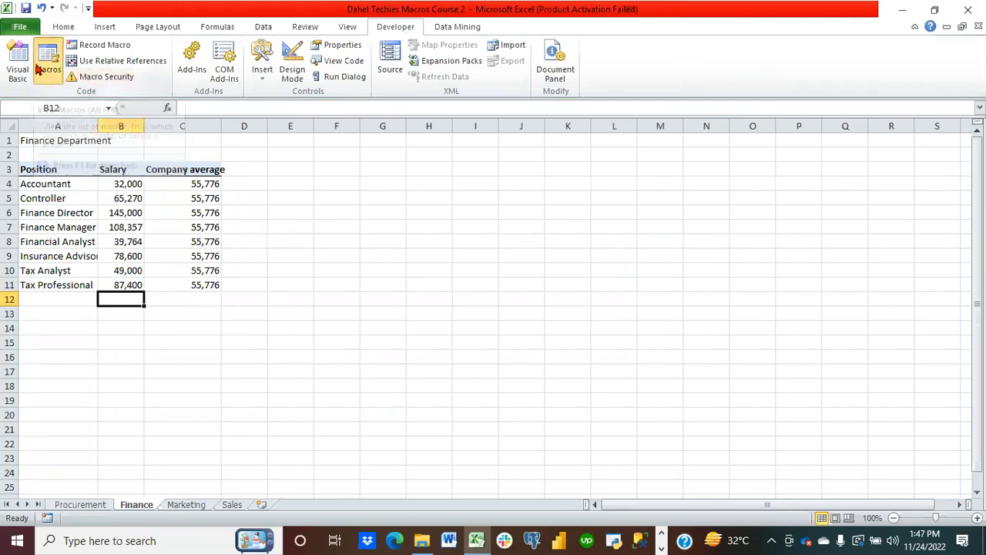
click(502, 83)
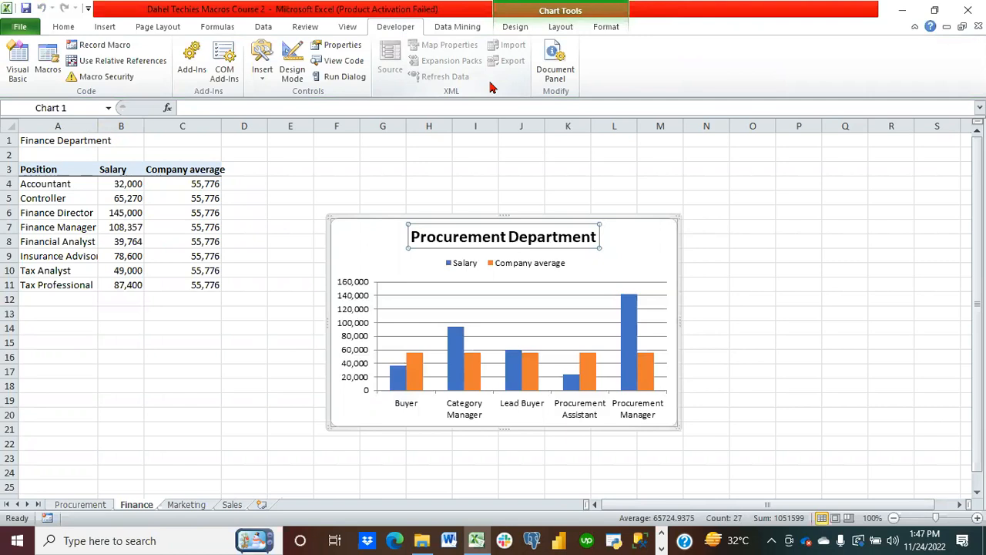
click(374, 247)
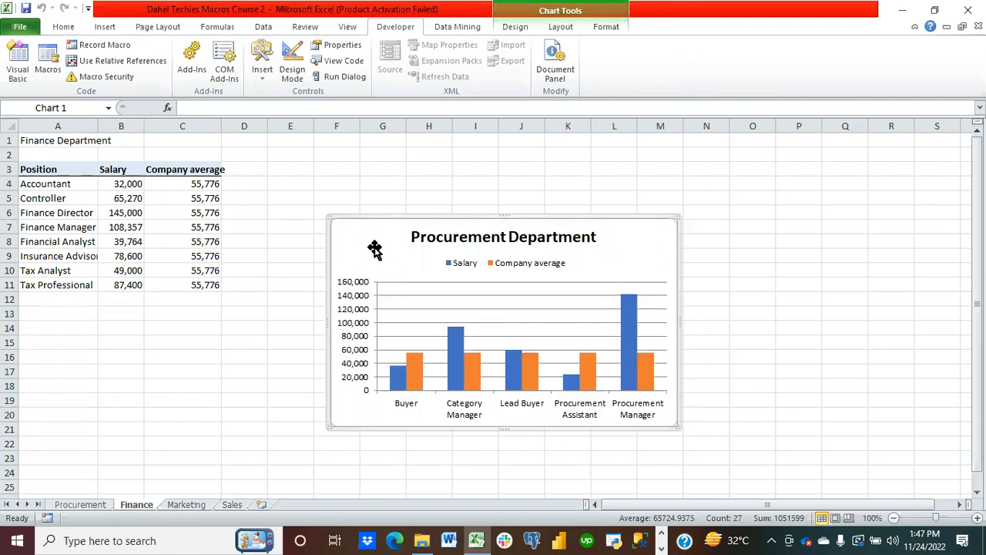
key(Delete)
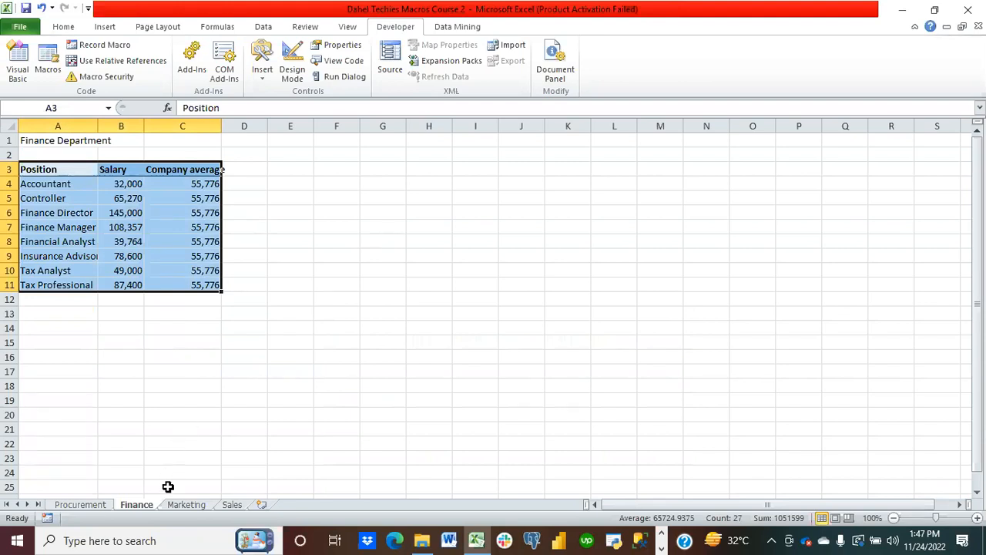
Run the Createchart macro with the Marketing table A3:C6 selected and delete the chart it produces
click(187, 505)
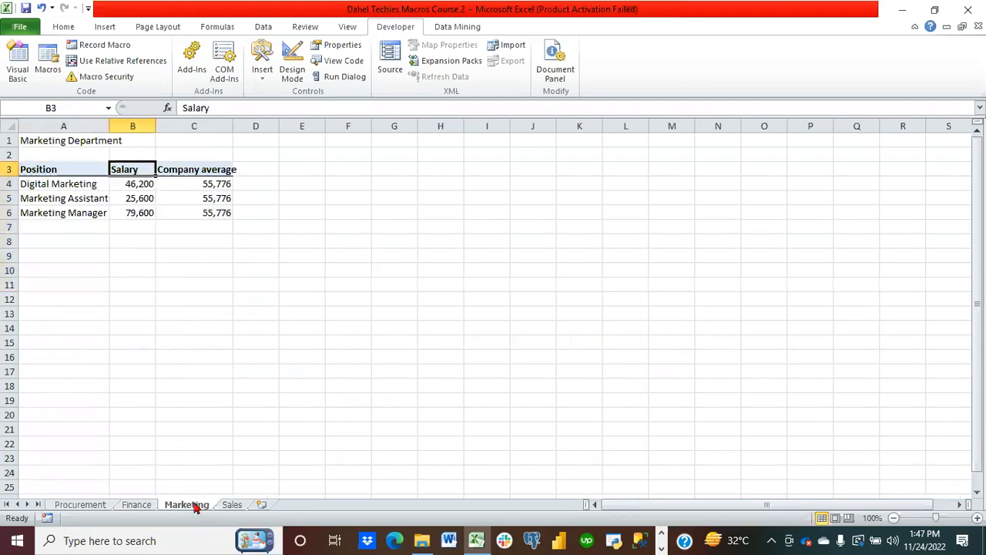
drag(43, 170, 189, 211)
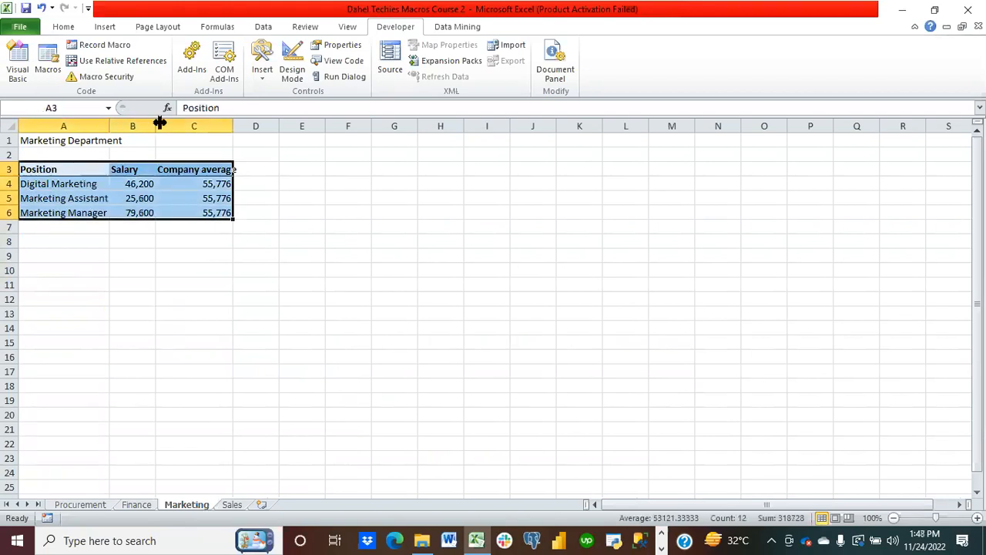
click(48, 61)
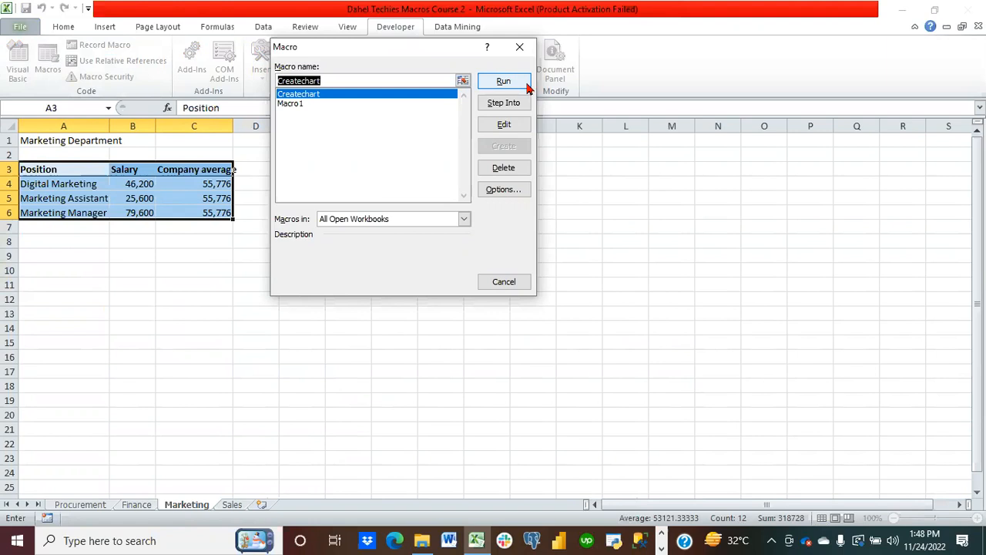
click(516, 84)
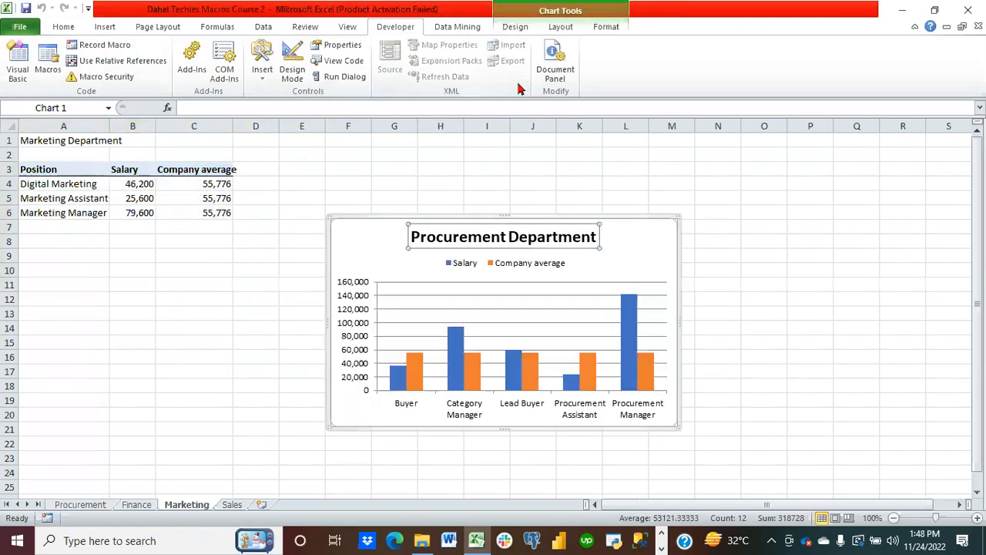
click(626, 266)
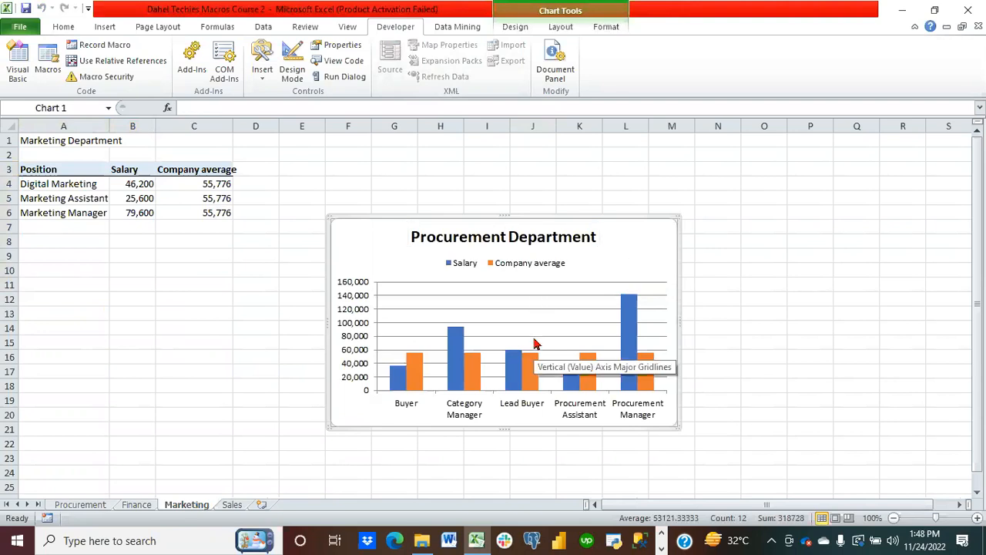
key(Delete)
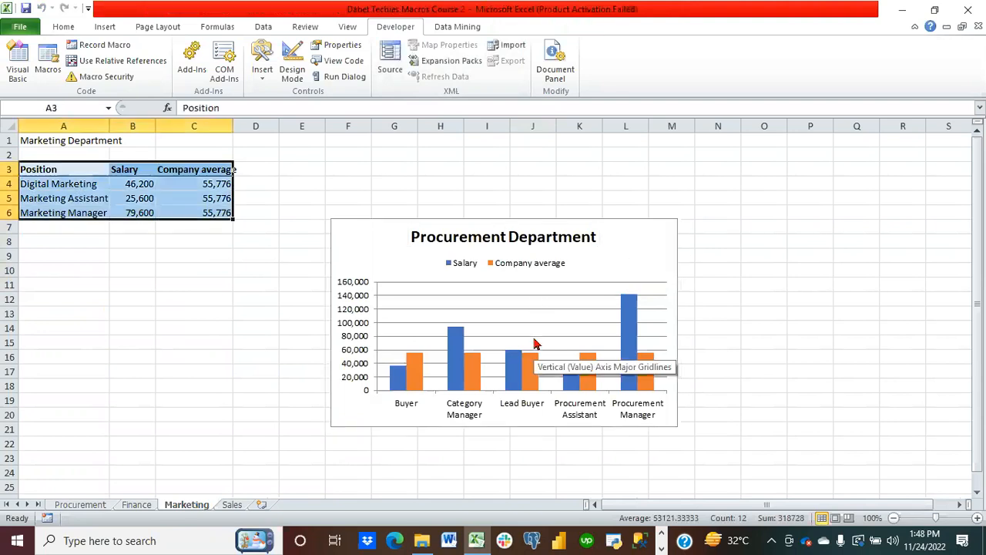
click(642, 268)
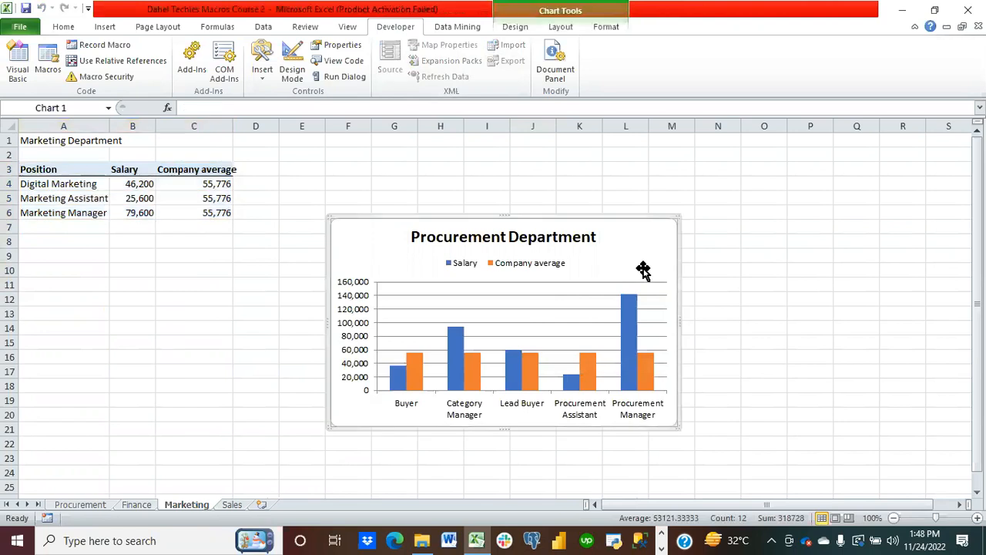
key(Delete)
click(289, 339)
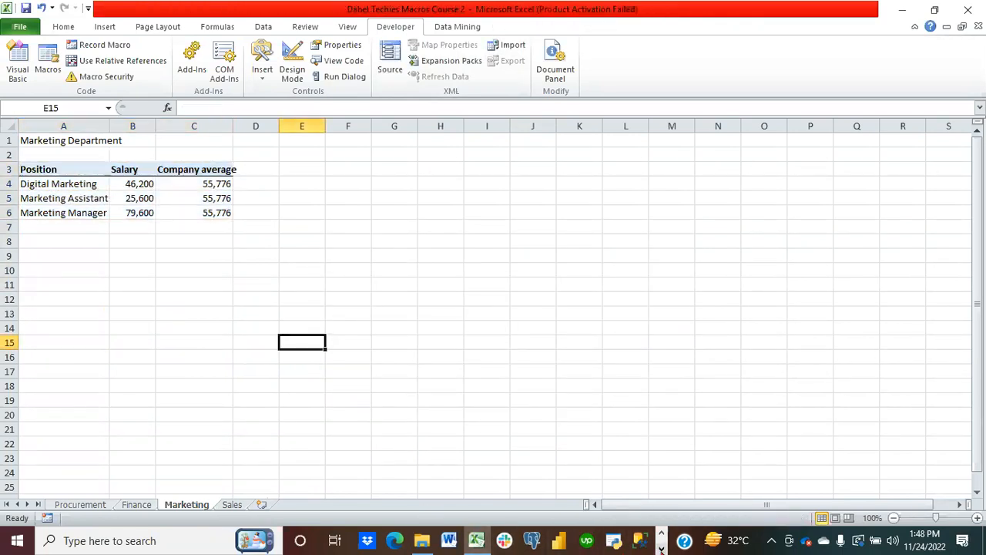
Switch to the Chrome window showing the Zoom meeting
click(662, 548)
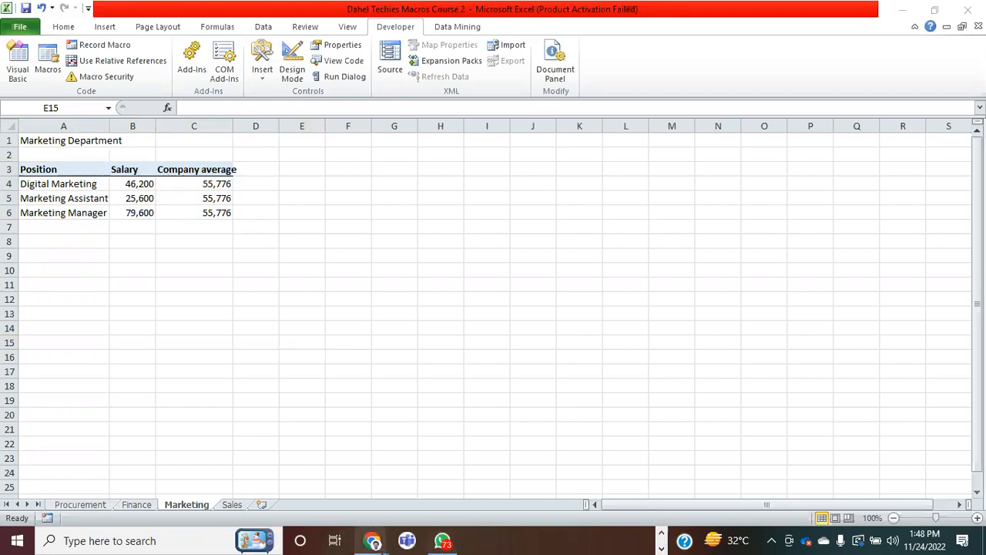
mouse_move(374, 544)
click(265, 500)
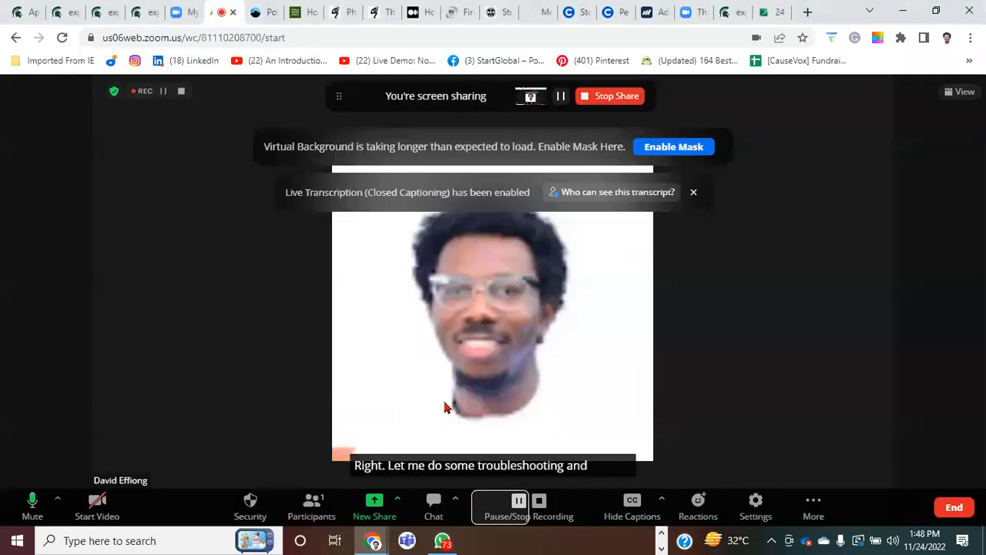